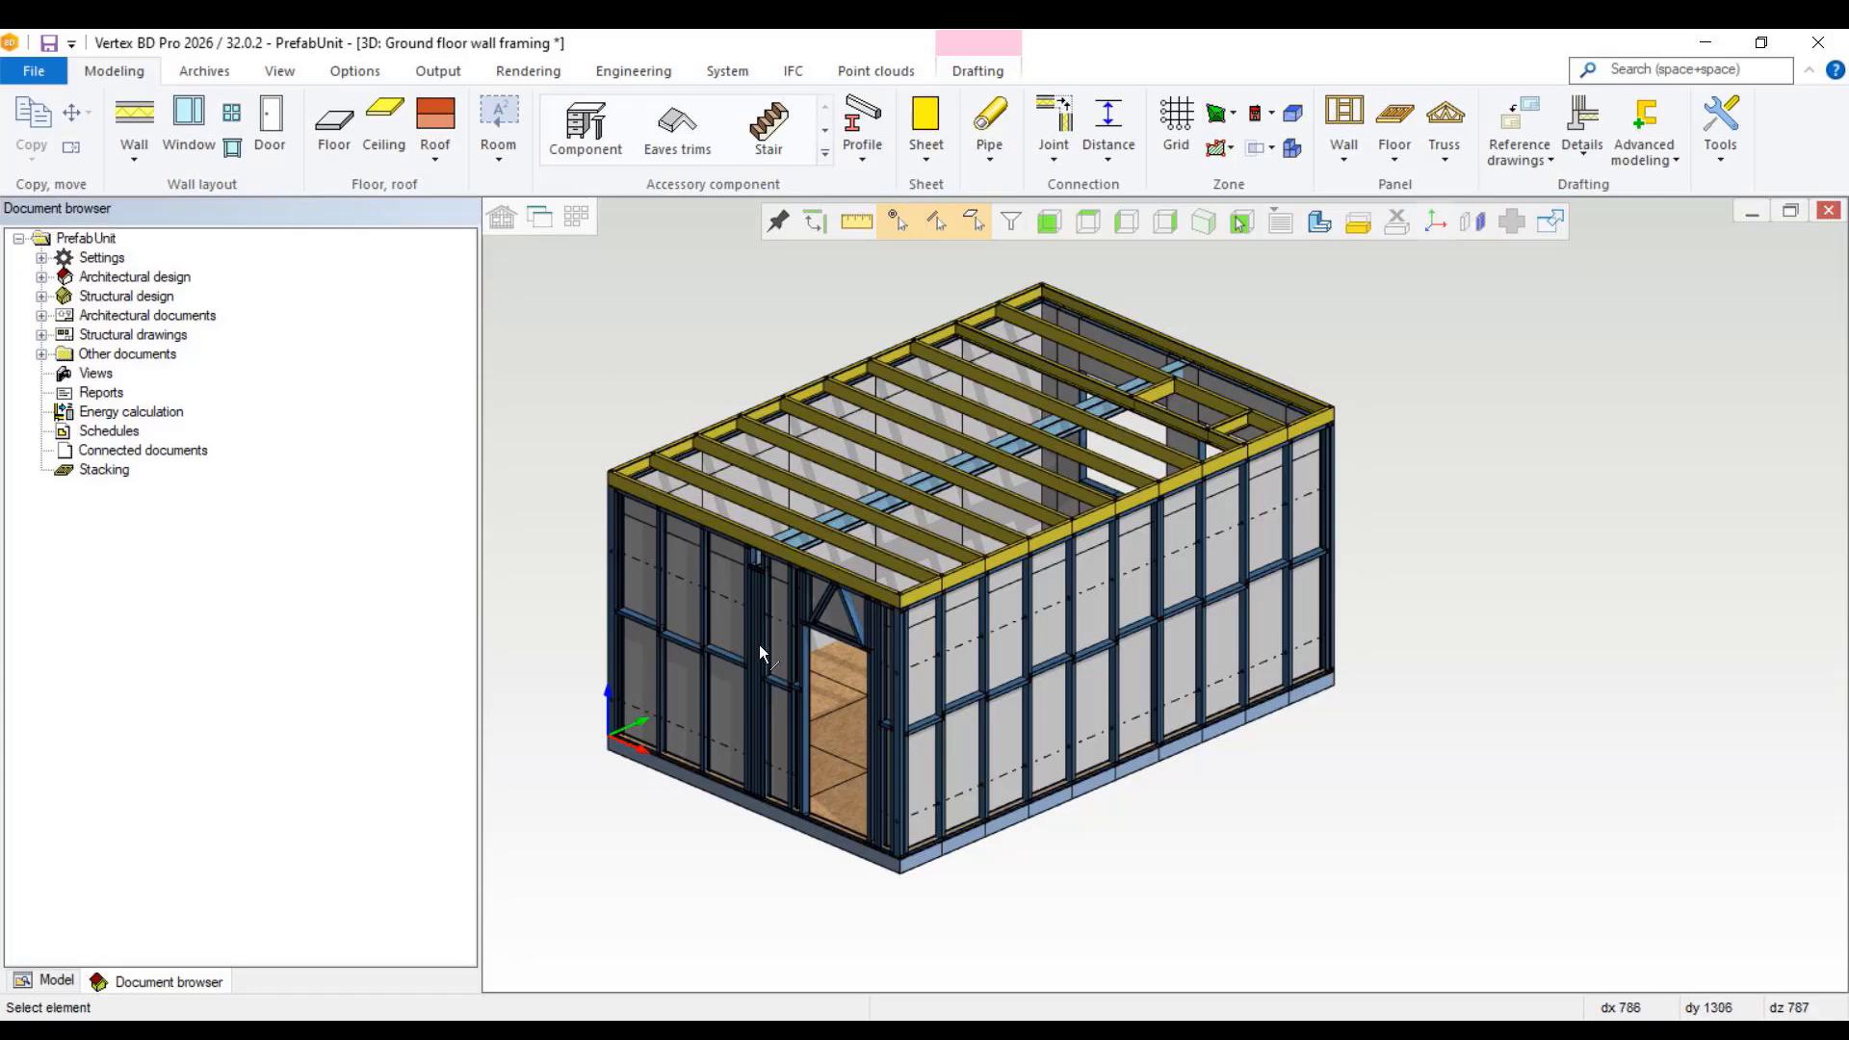
Step: Create a panel assembly of type Prefab unit from all wall panels plus the floor and ceiling panels, with panel label visibility None
left_click(800, 685)
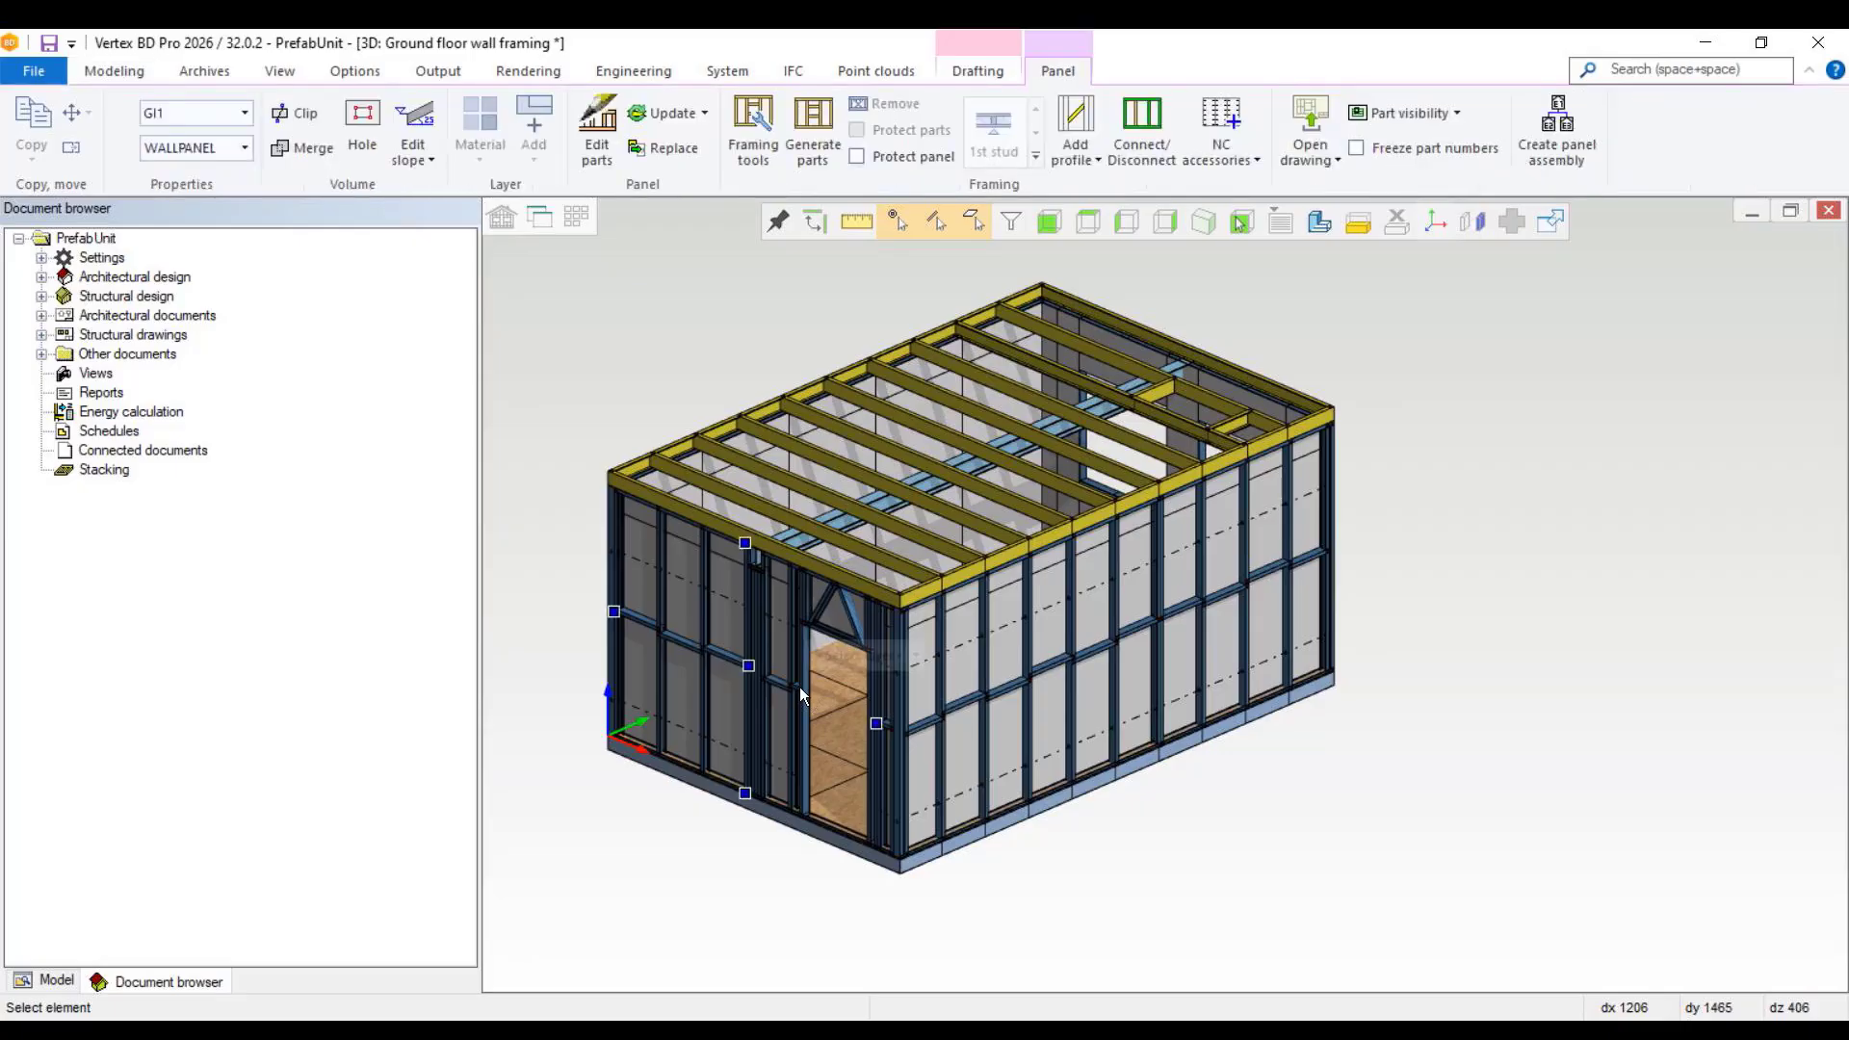
left_click(799, 695)
key("ctrl+a")
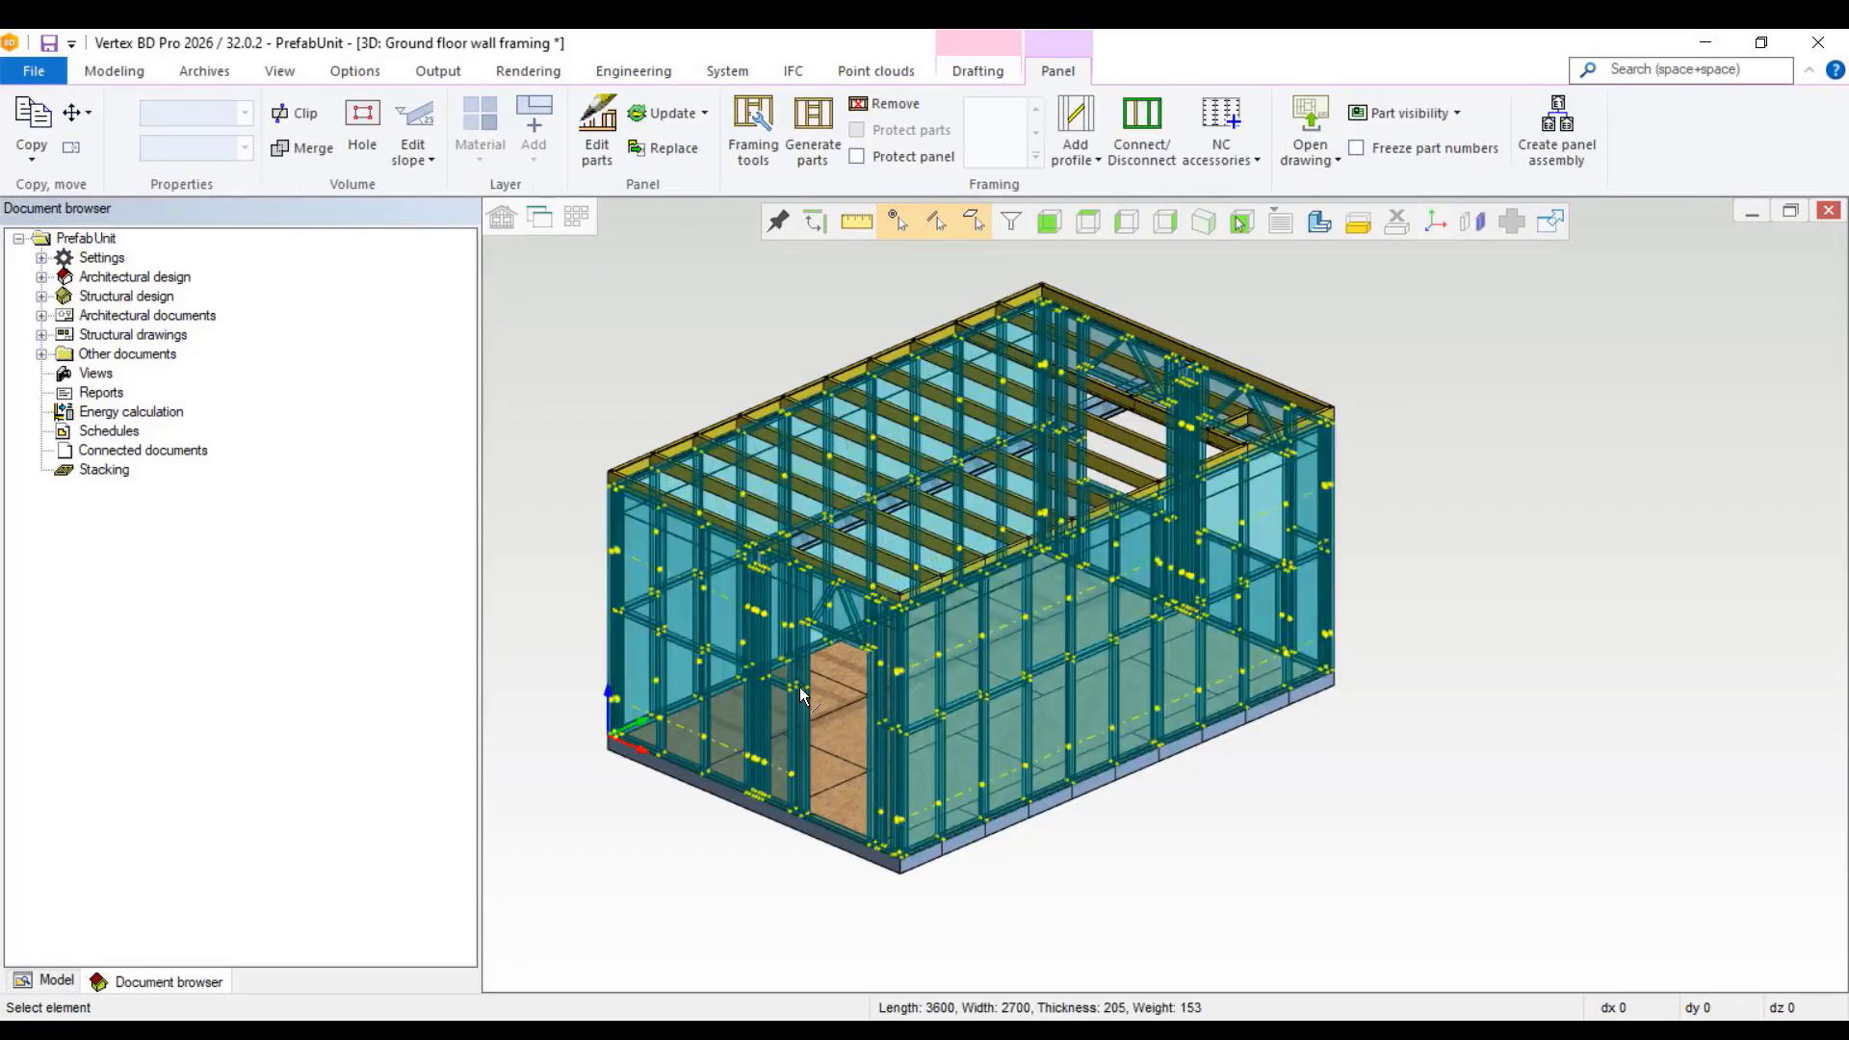
left_click(834, 769, "ctrl")
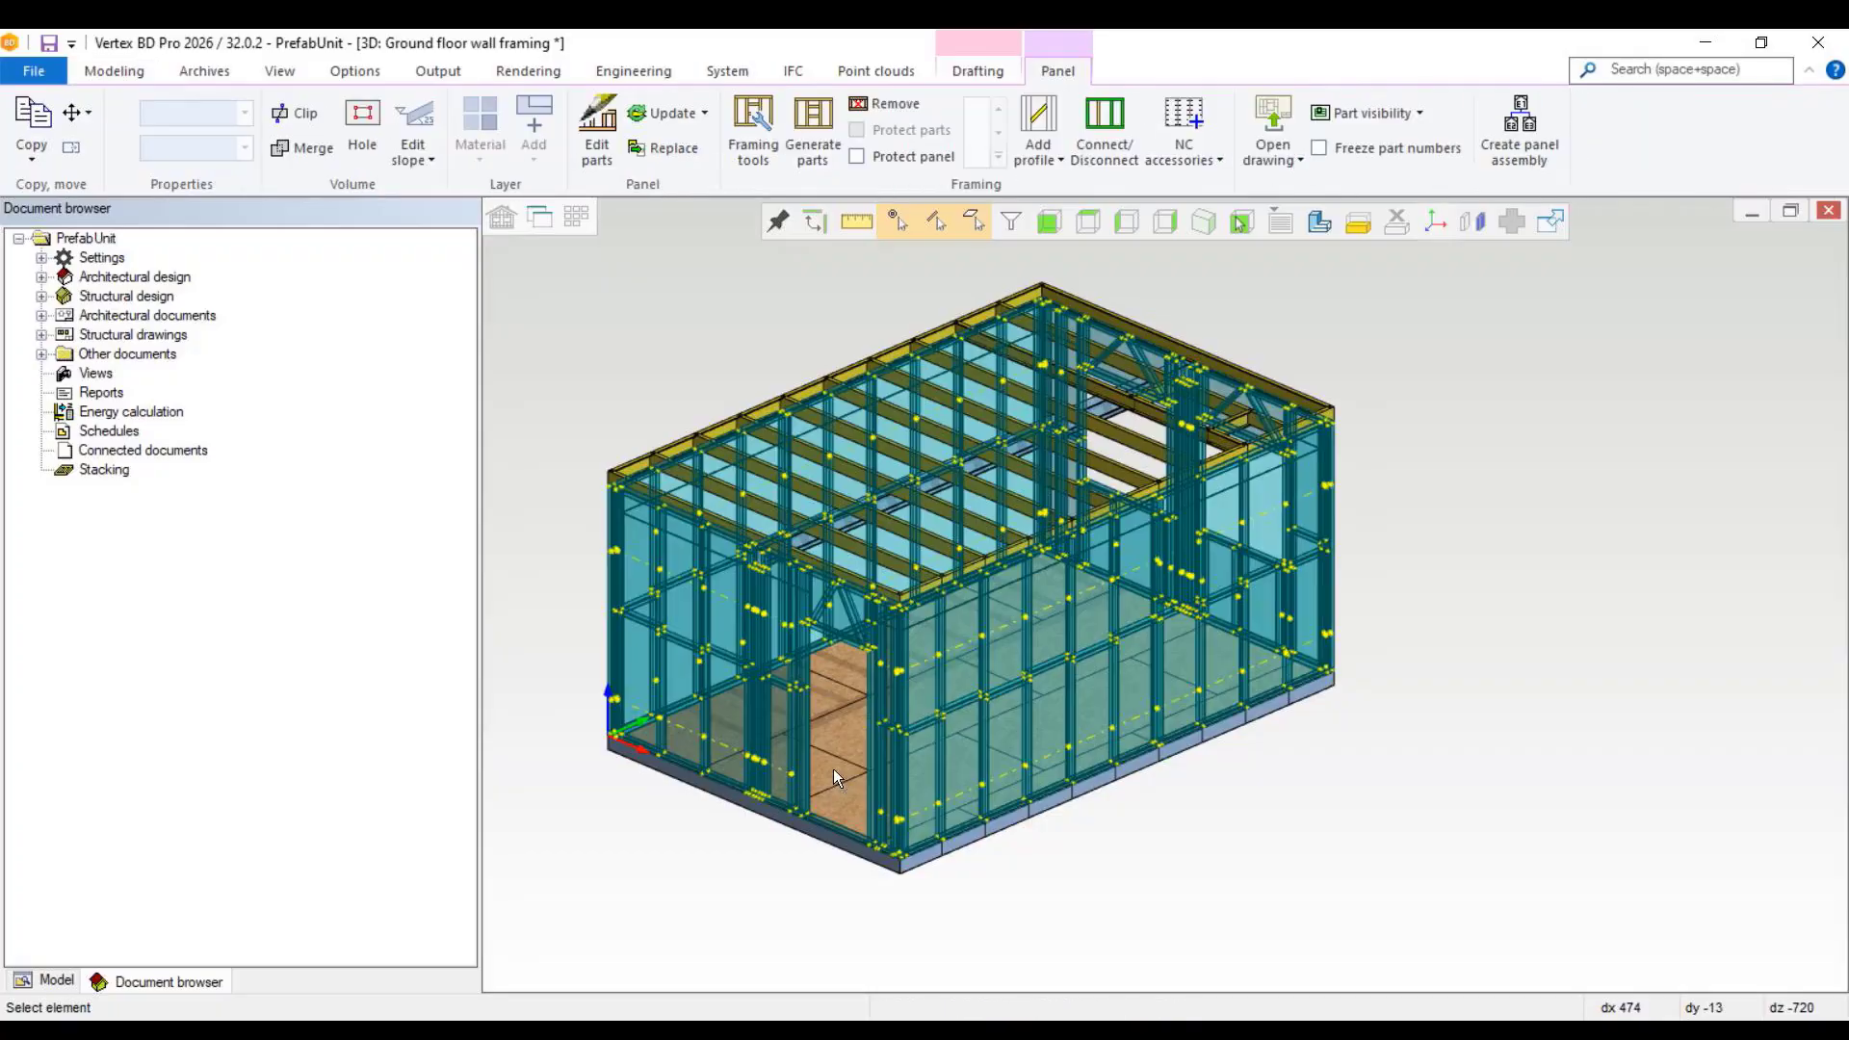
left_click(871, 555, "ctrl")
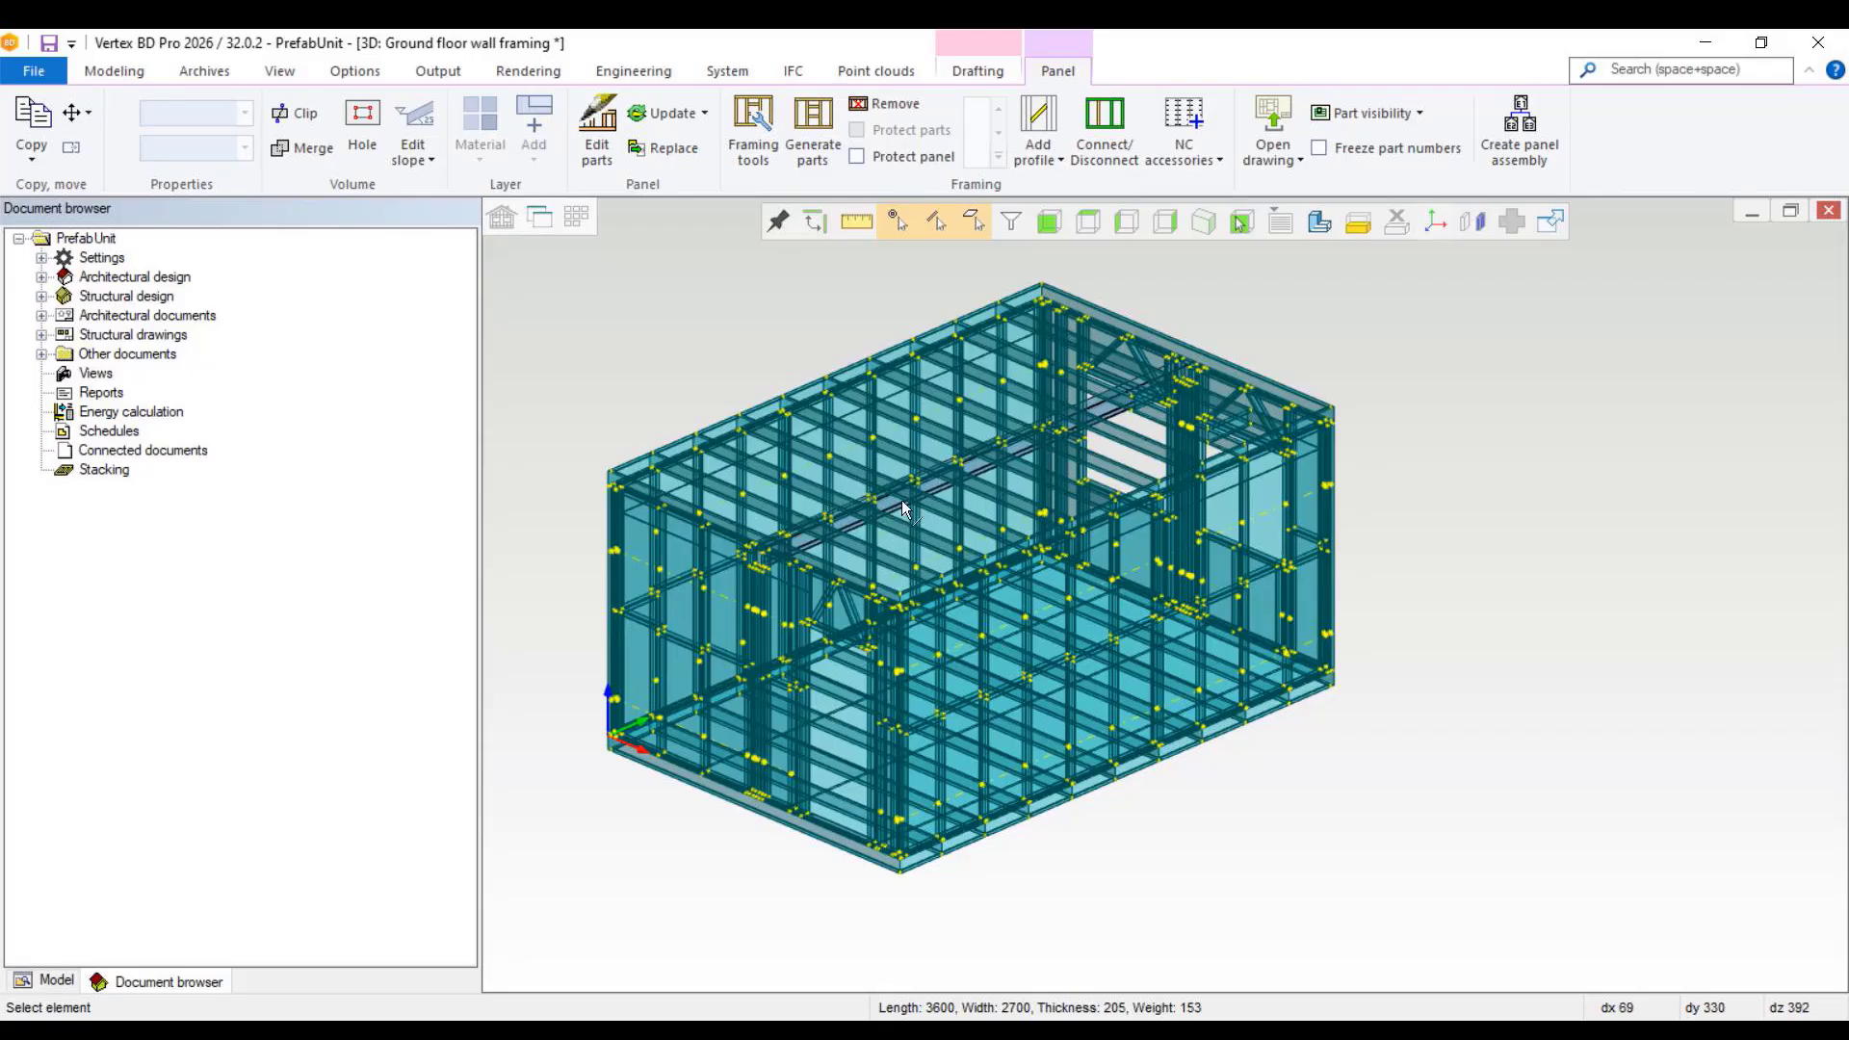
left_click(1516, 132)
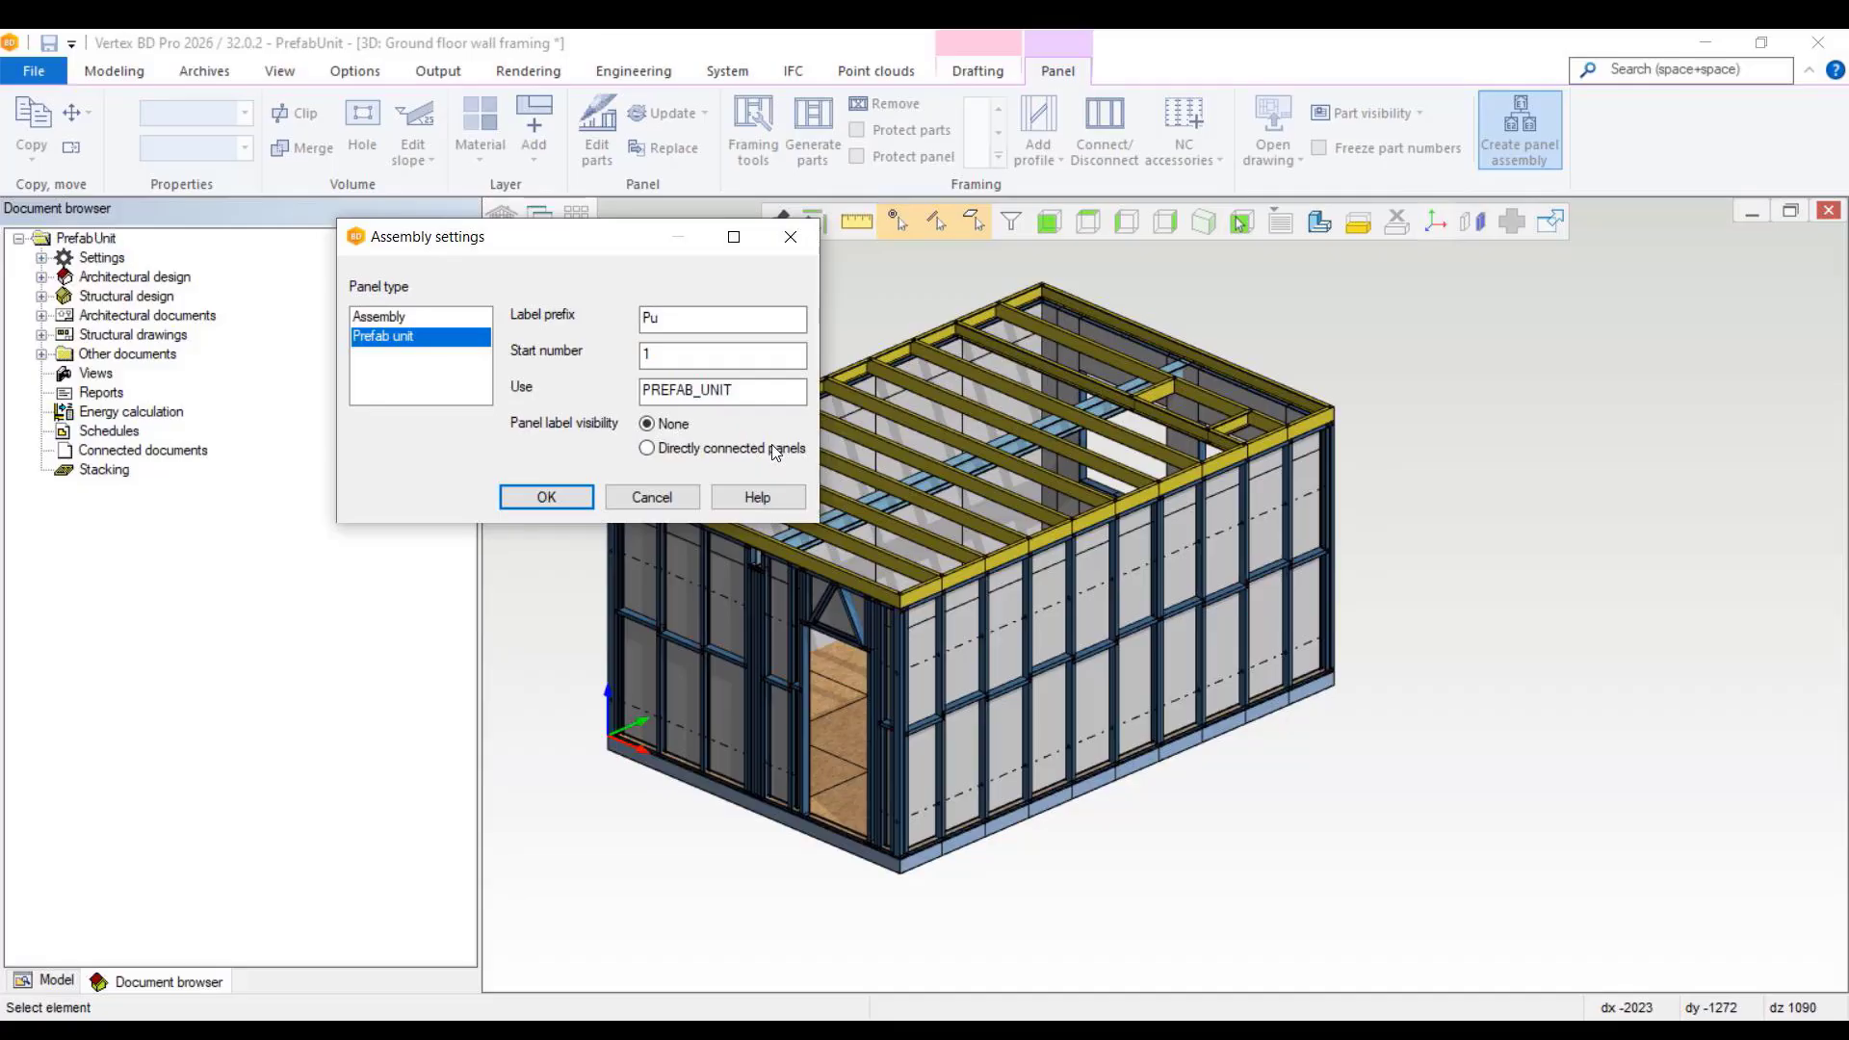
left_click(545, 497)
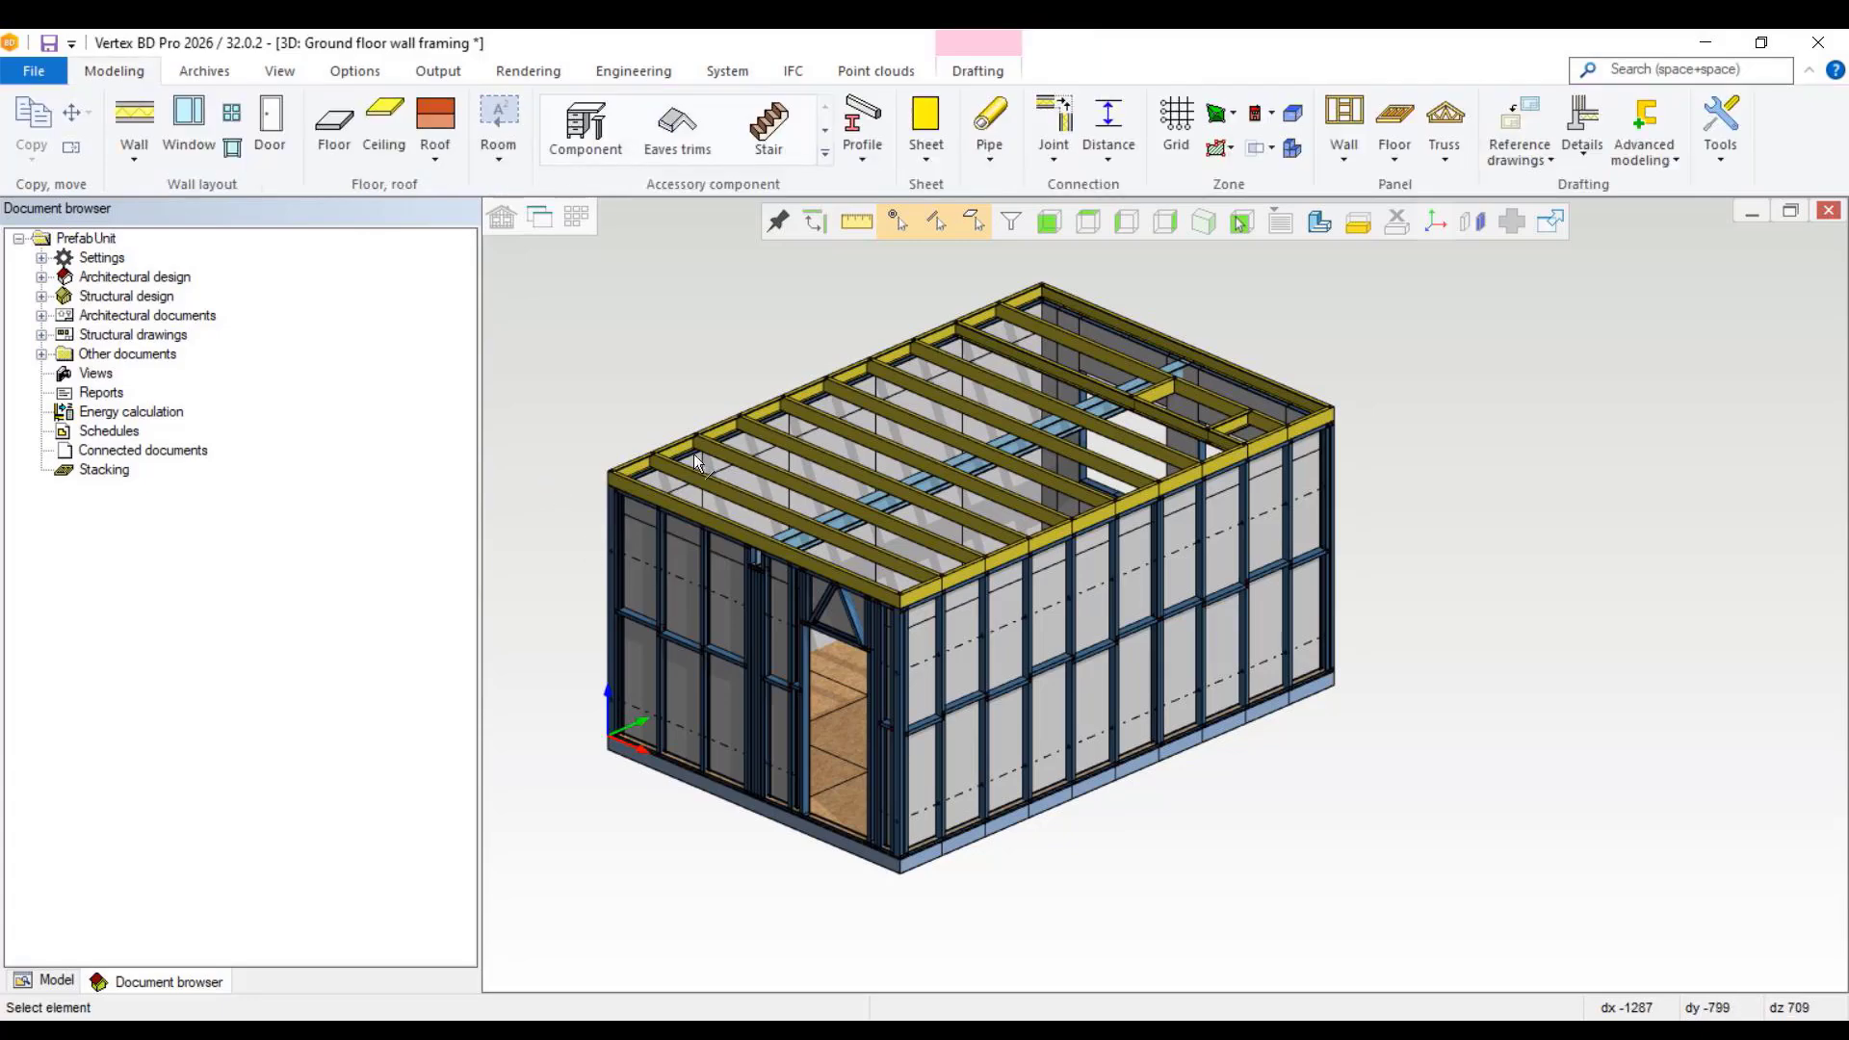
Step: Highlight the Pu1 assembly from the model tree to check which panels it contains, and clear the selection
left_click(58, 981)
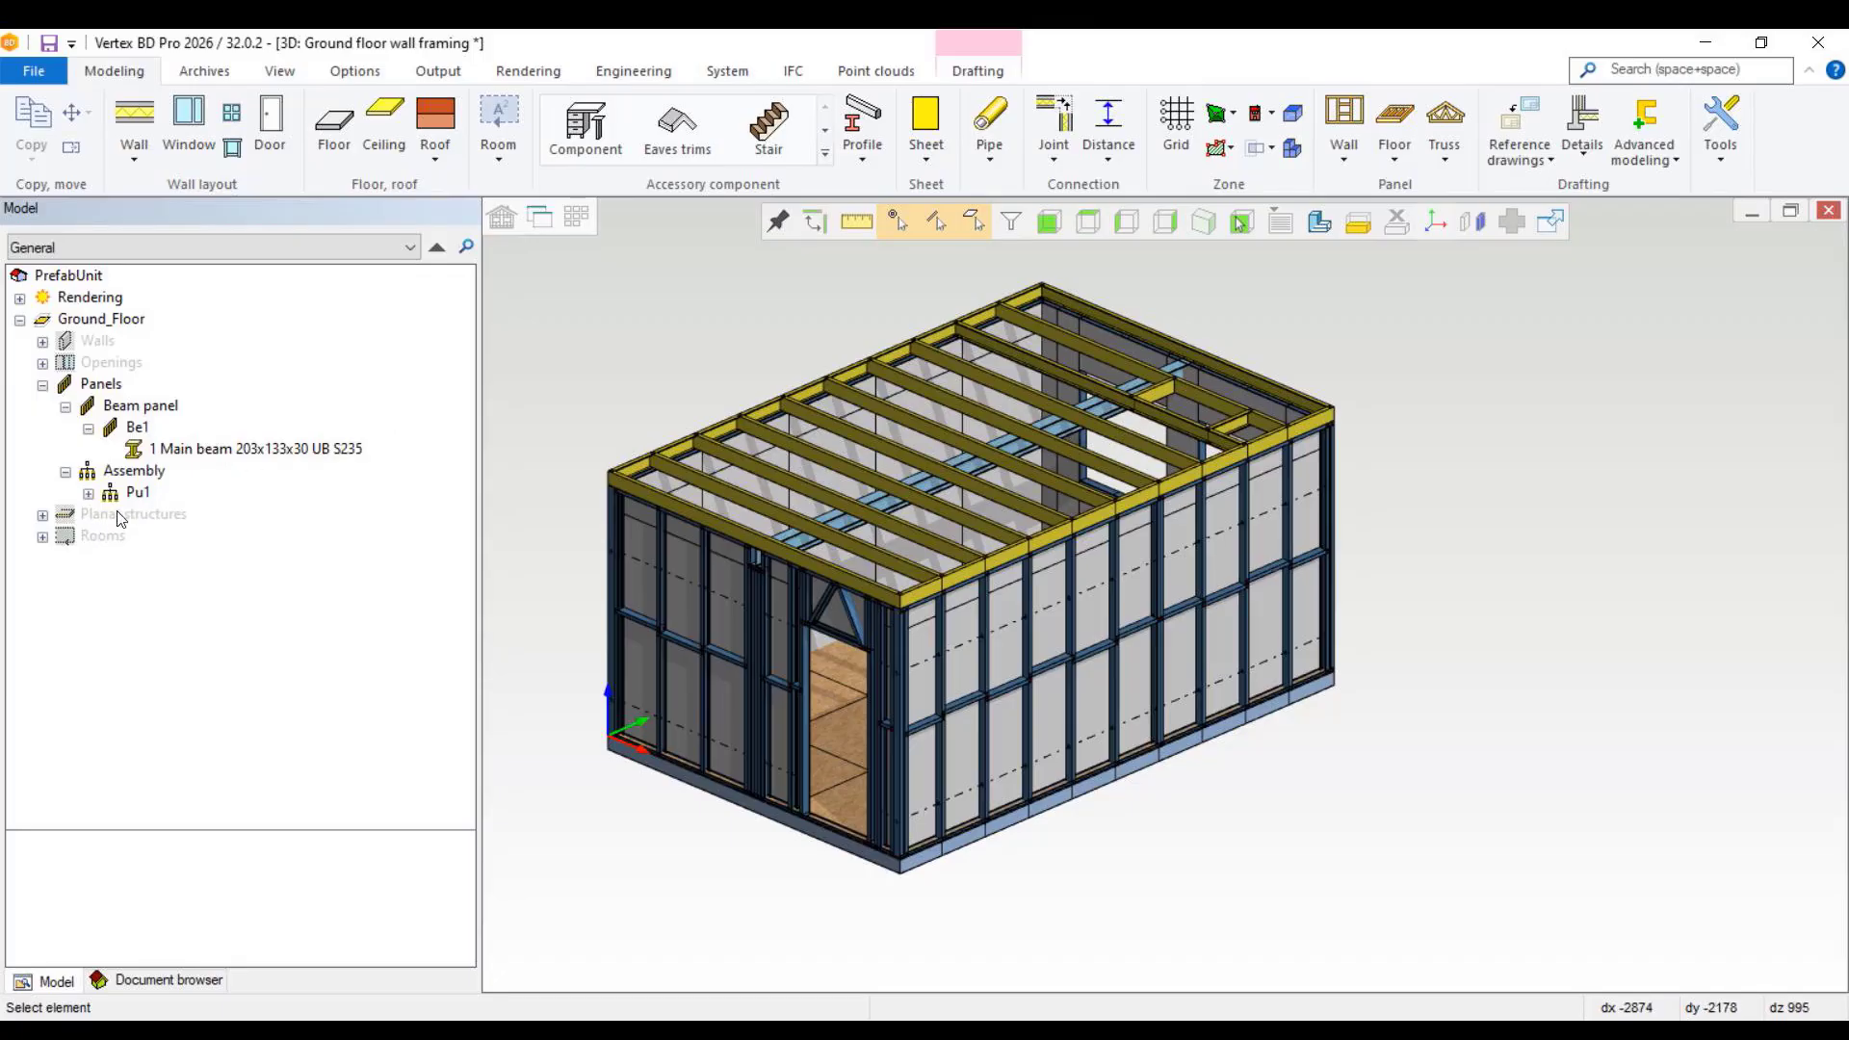
left_click(140, 494)
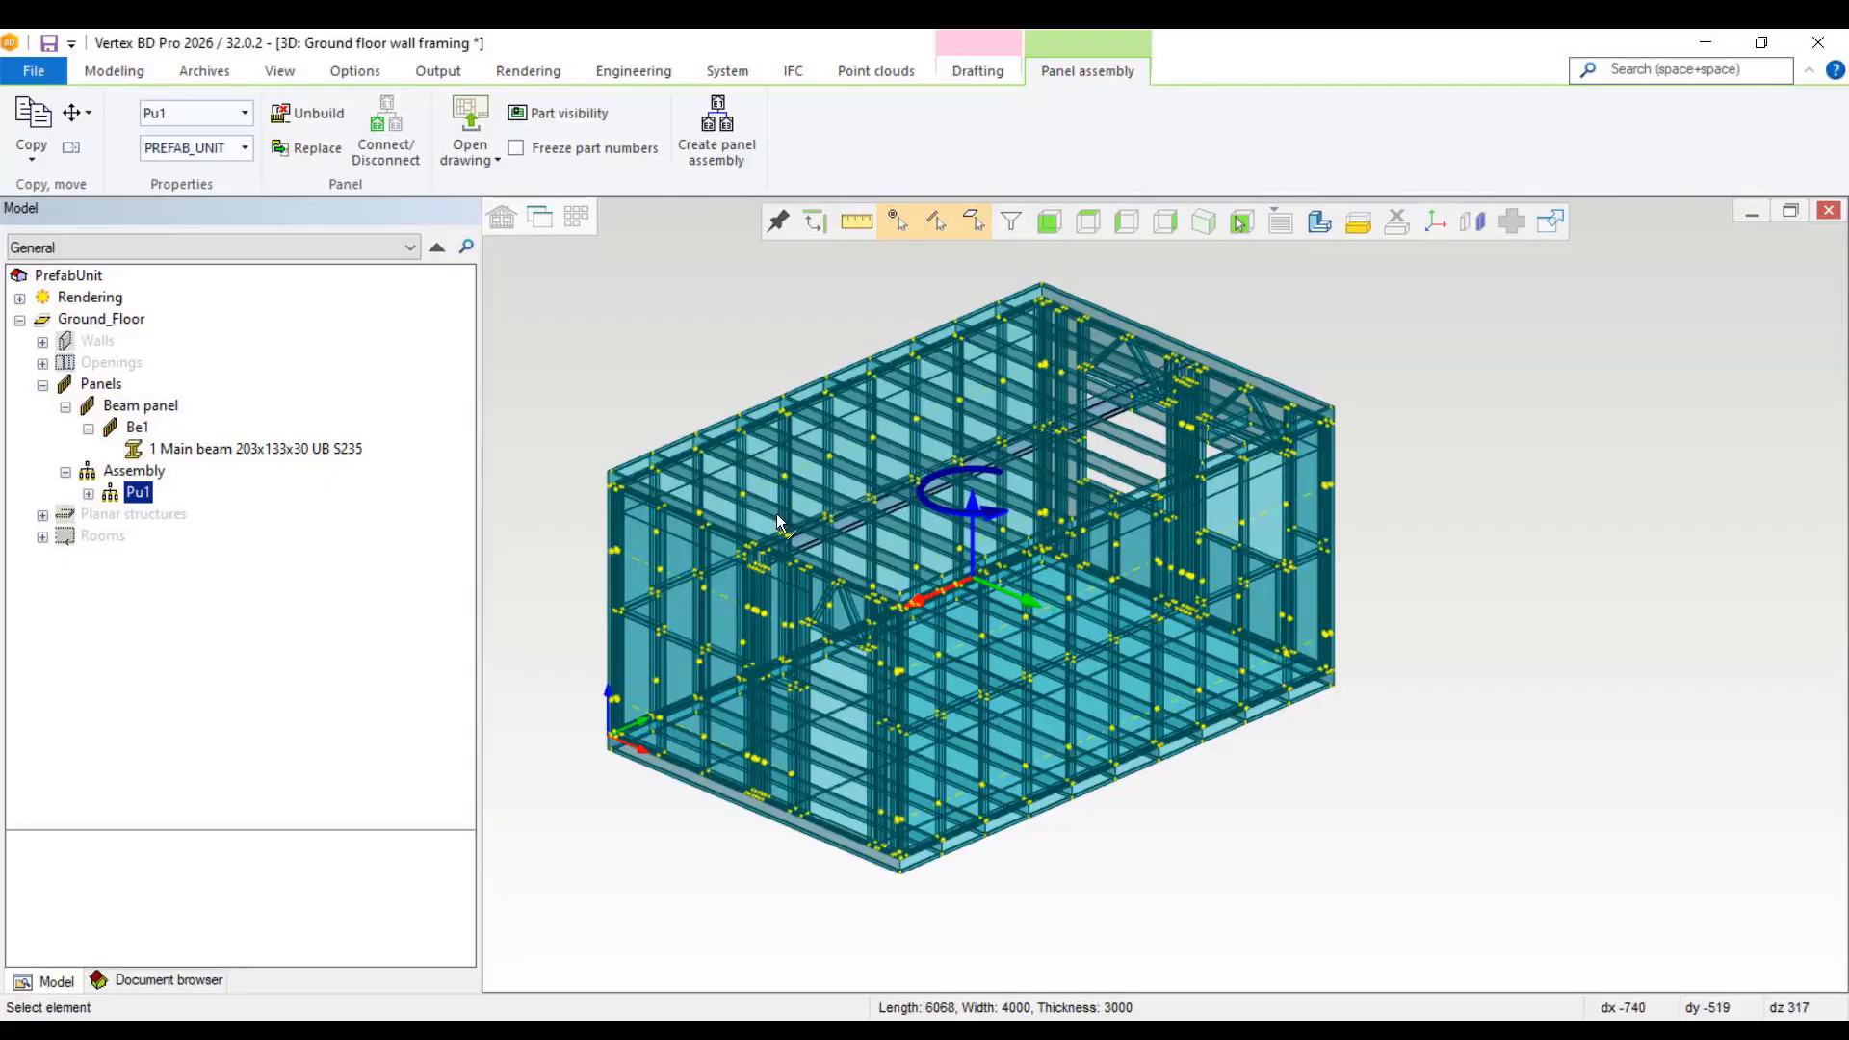
left_click(634, 385)
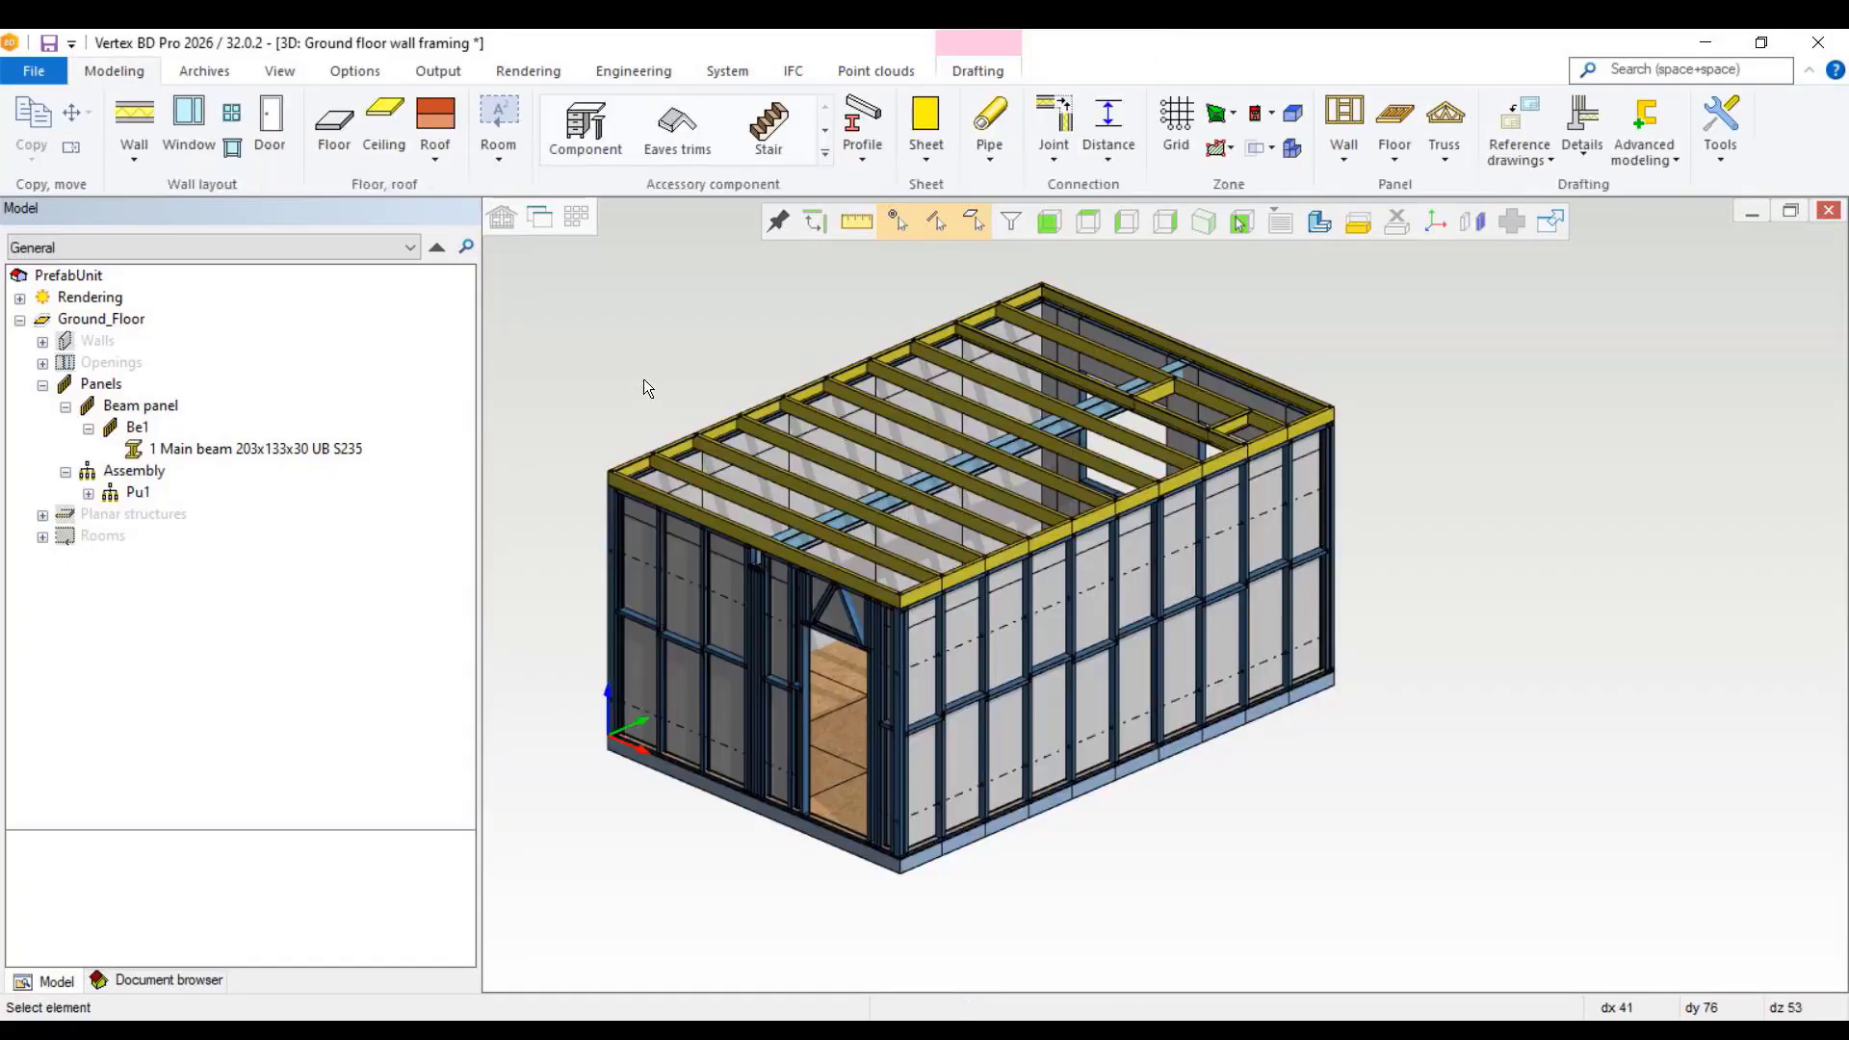
Step: Switch to the 2D floor plan and move the Pu1 assembly label clear of the room and beam labels
left_click(542, 219)
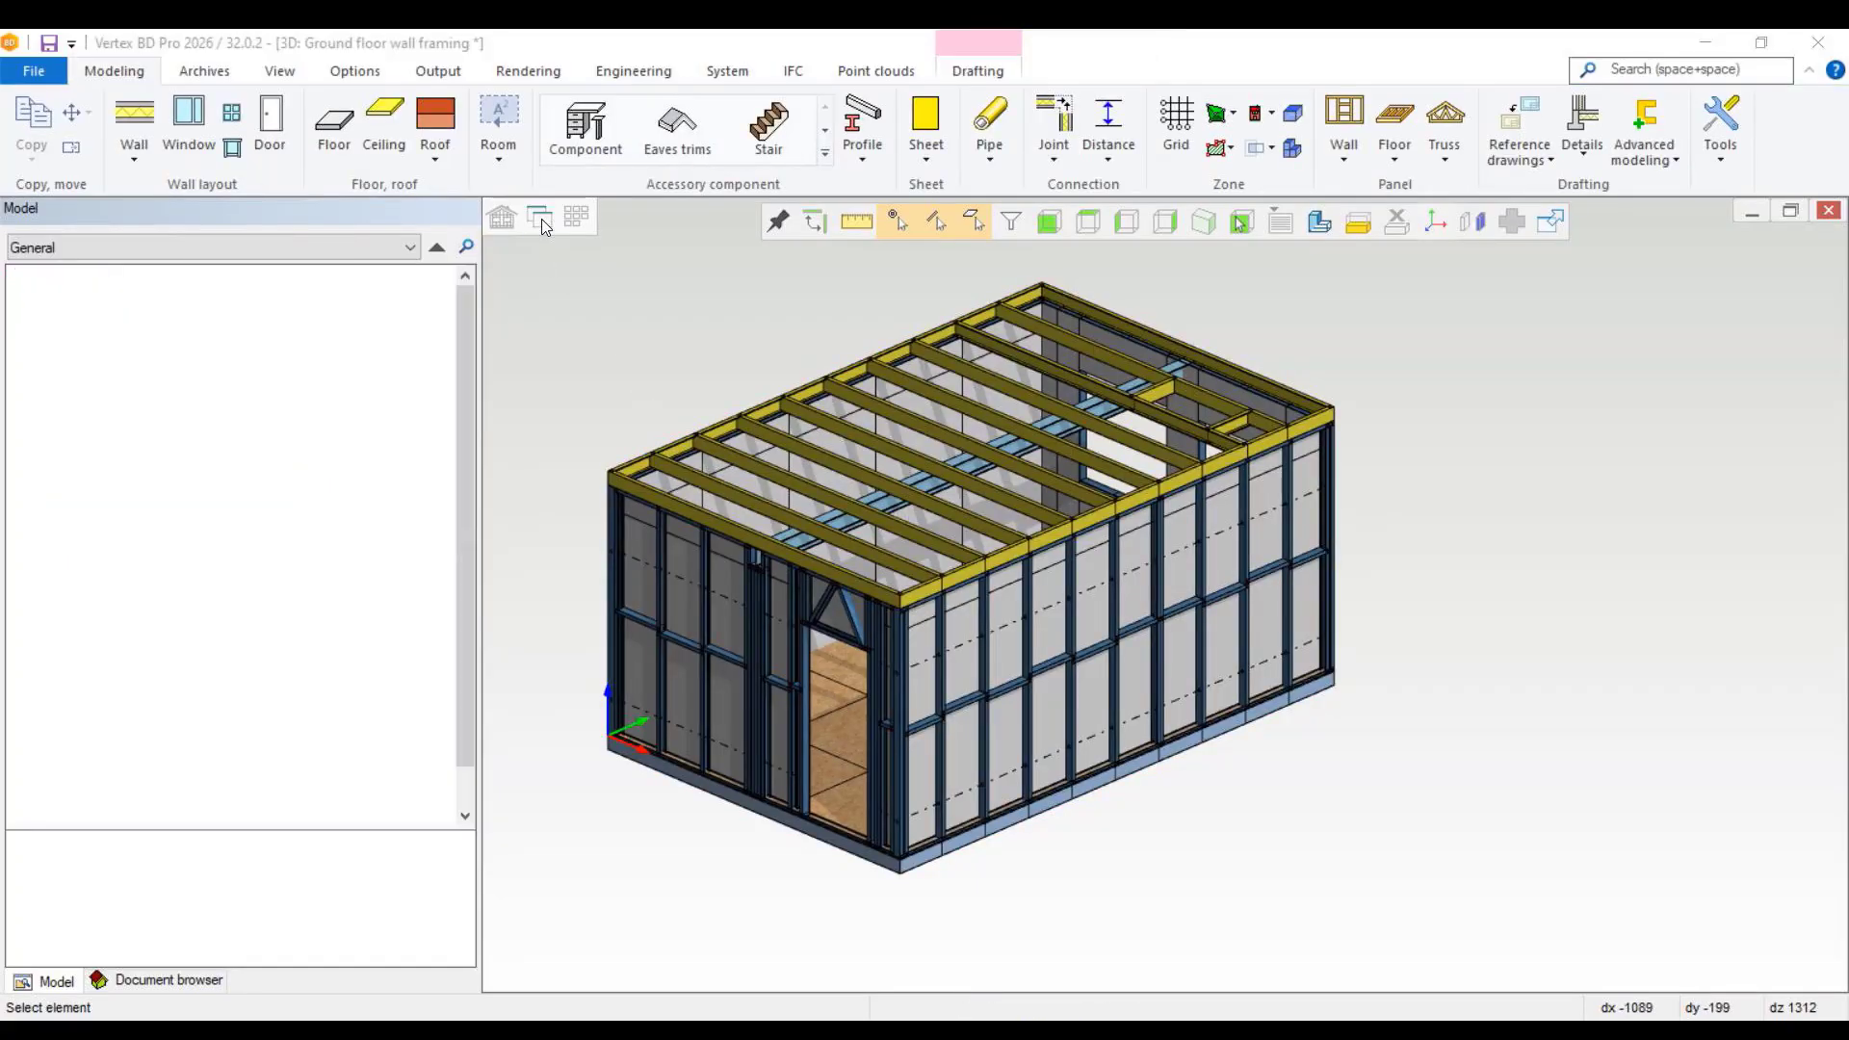
scroll(1025, 618, "up", 10)
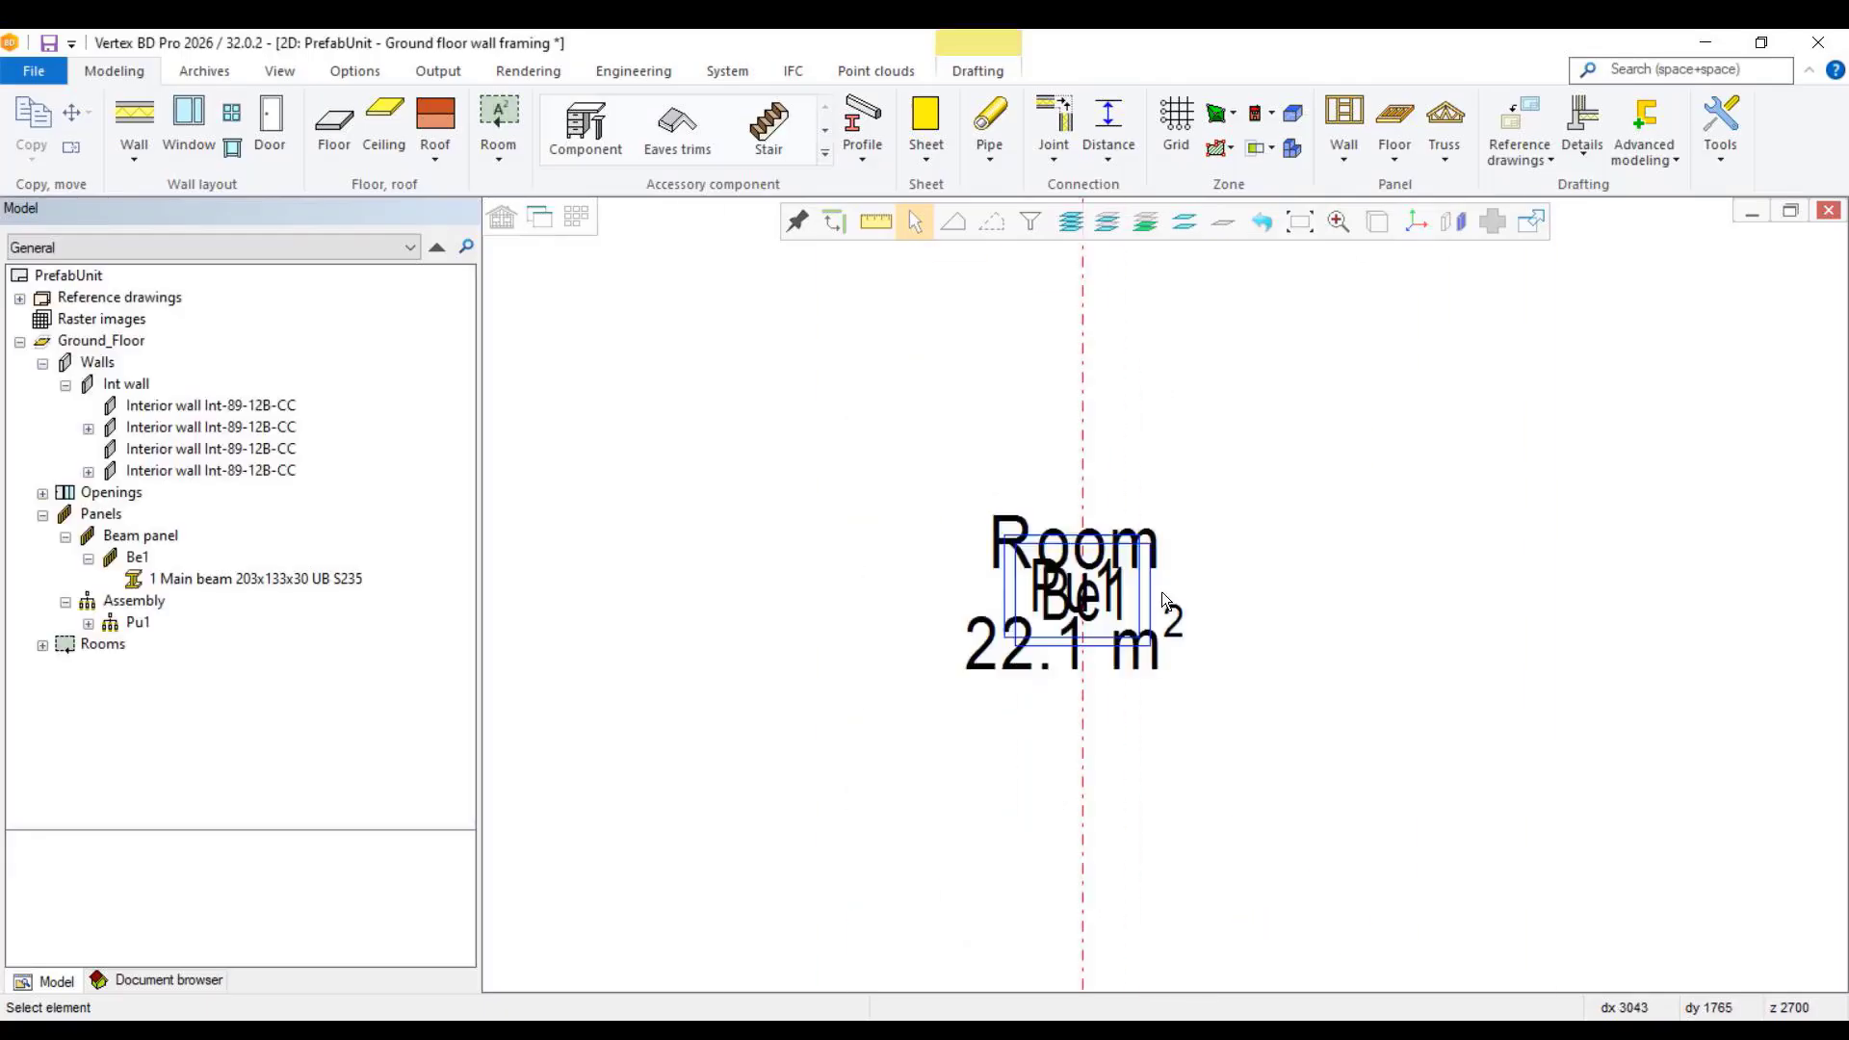
left_click(1023, 674)
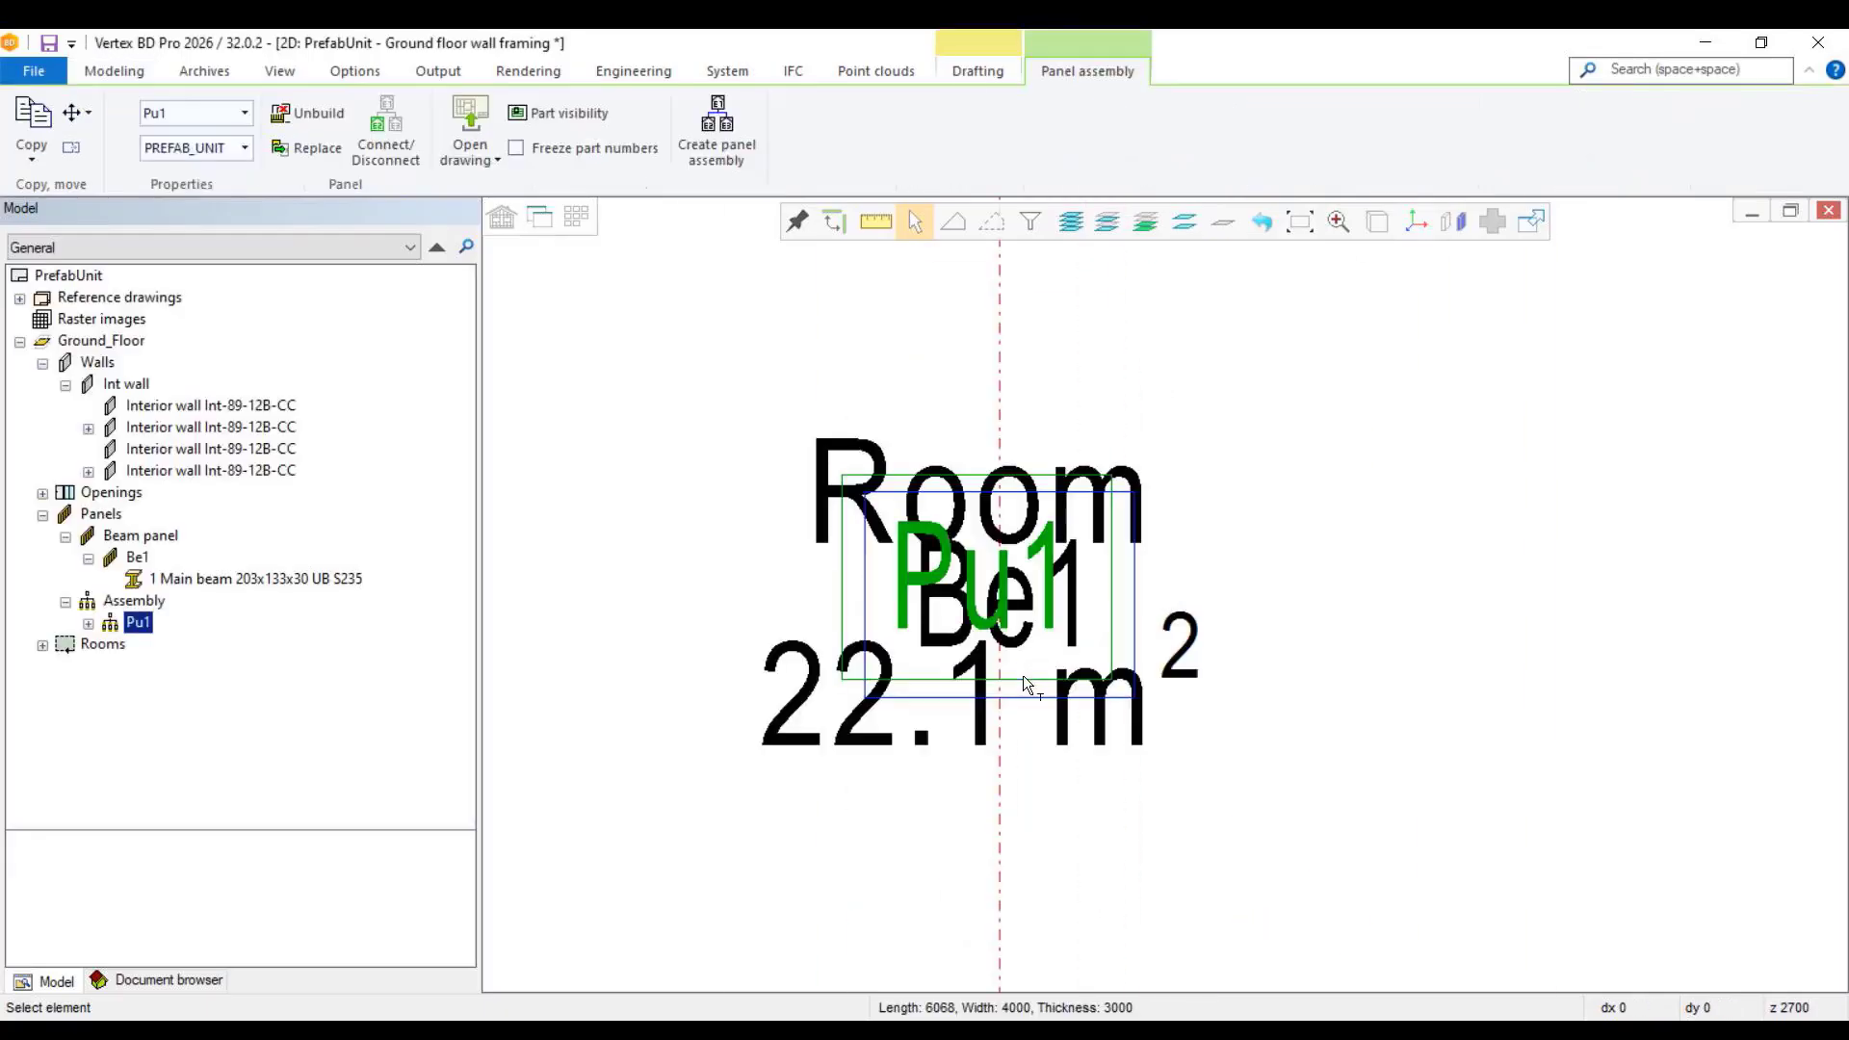
left_click_drag(1015, 622, 1166, 322)
scroll(1211, 577, "down", 5)
scroll(1161, 591, "up", 2)
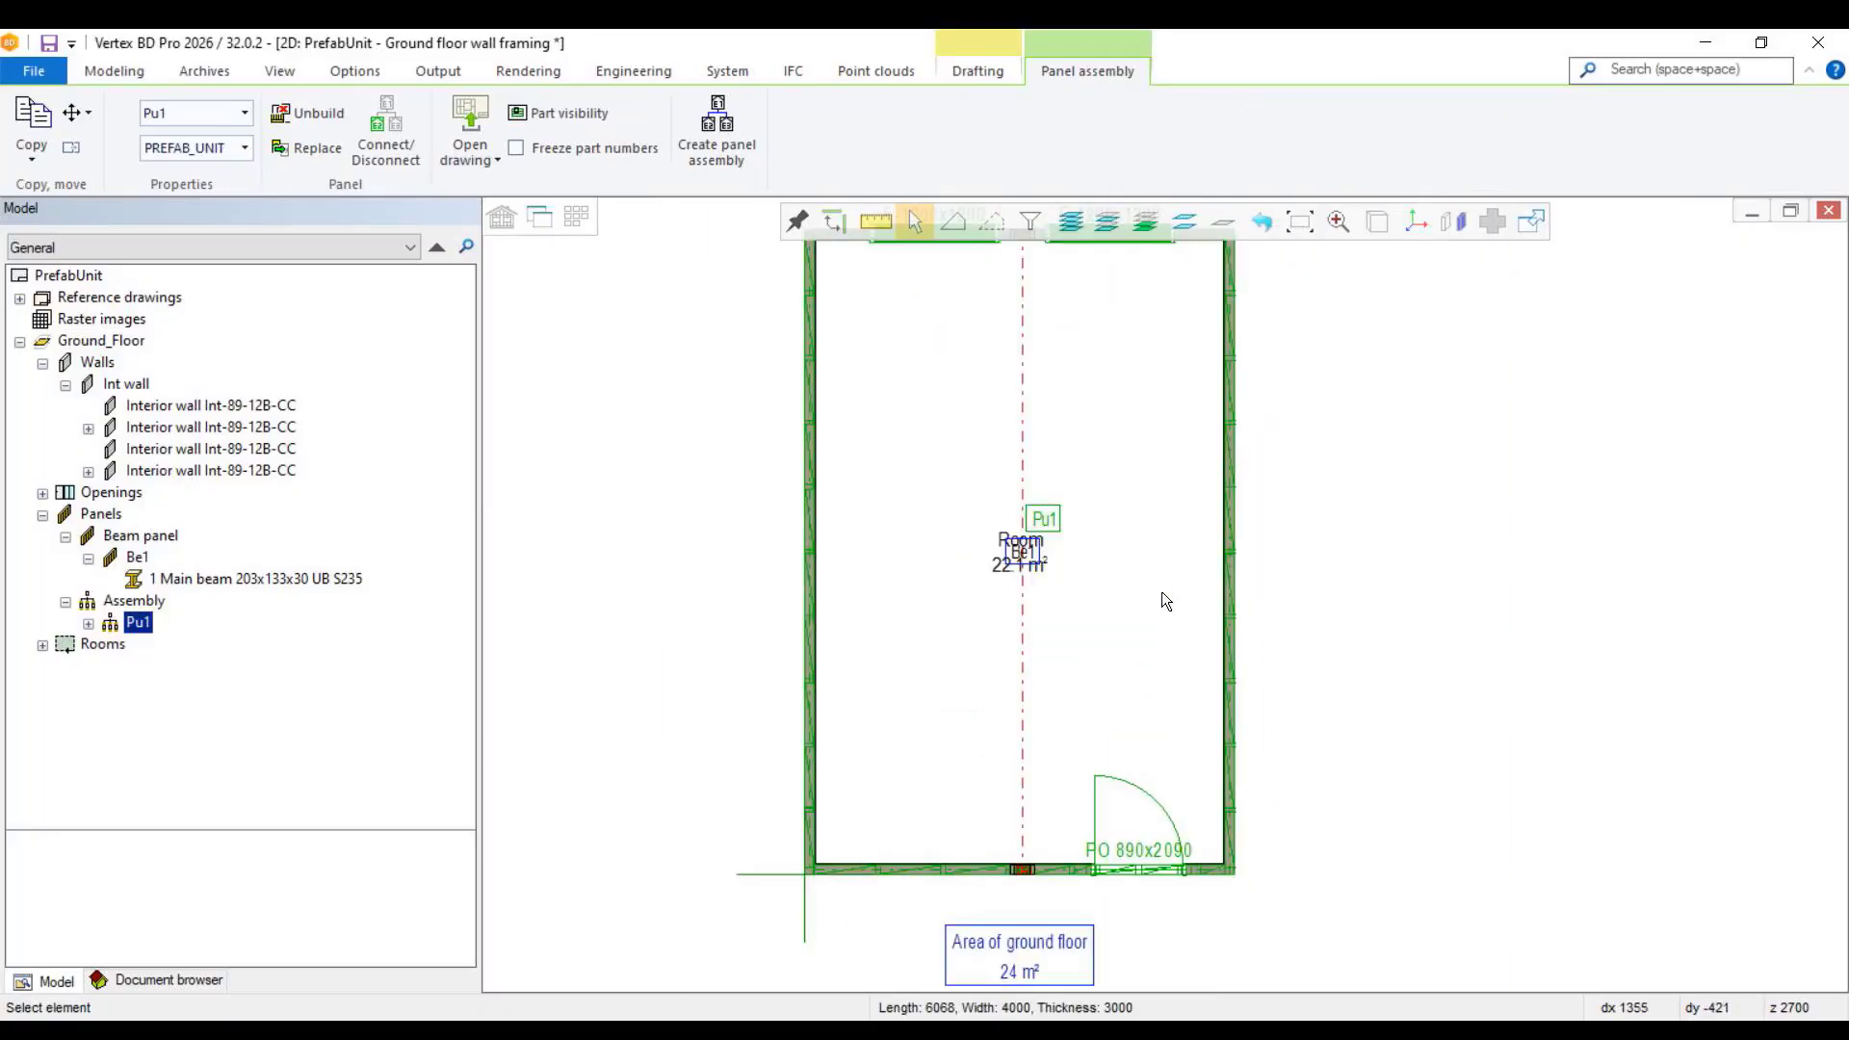
Step: Set the Pu1 assembly's panel label visibility to Directly connected panels in its panel properties
scroll(1163, 592, "down", 1)
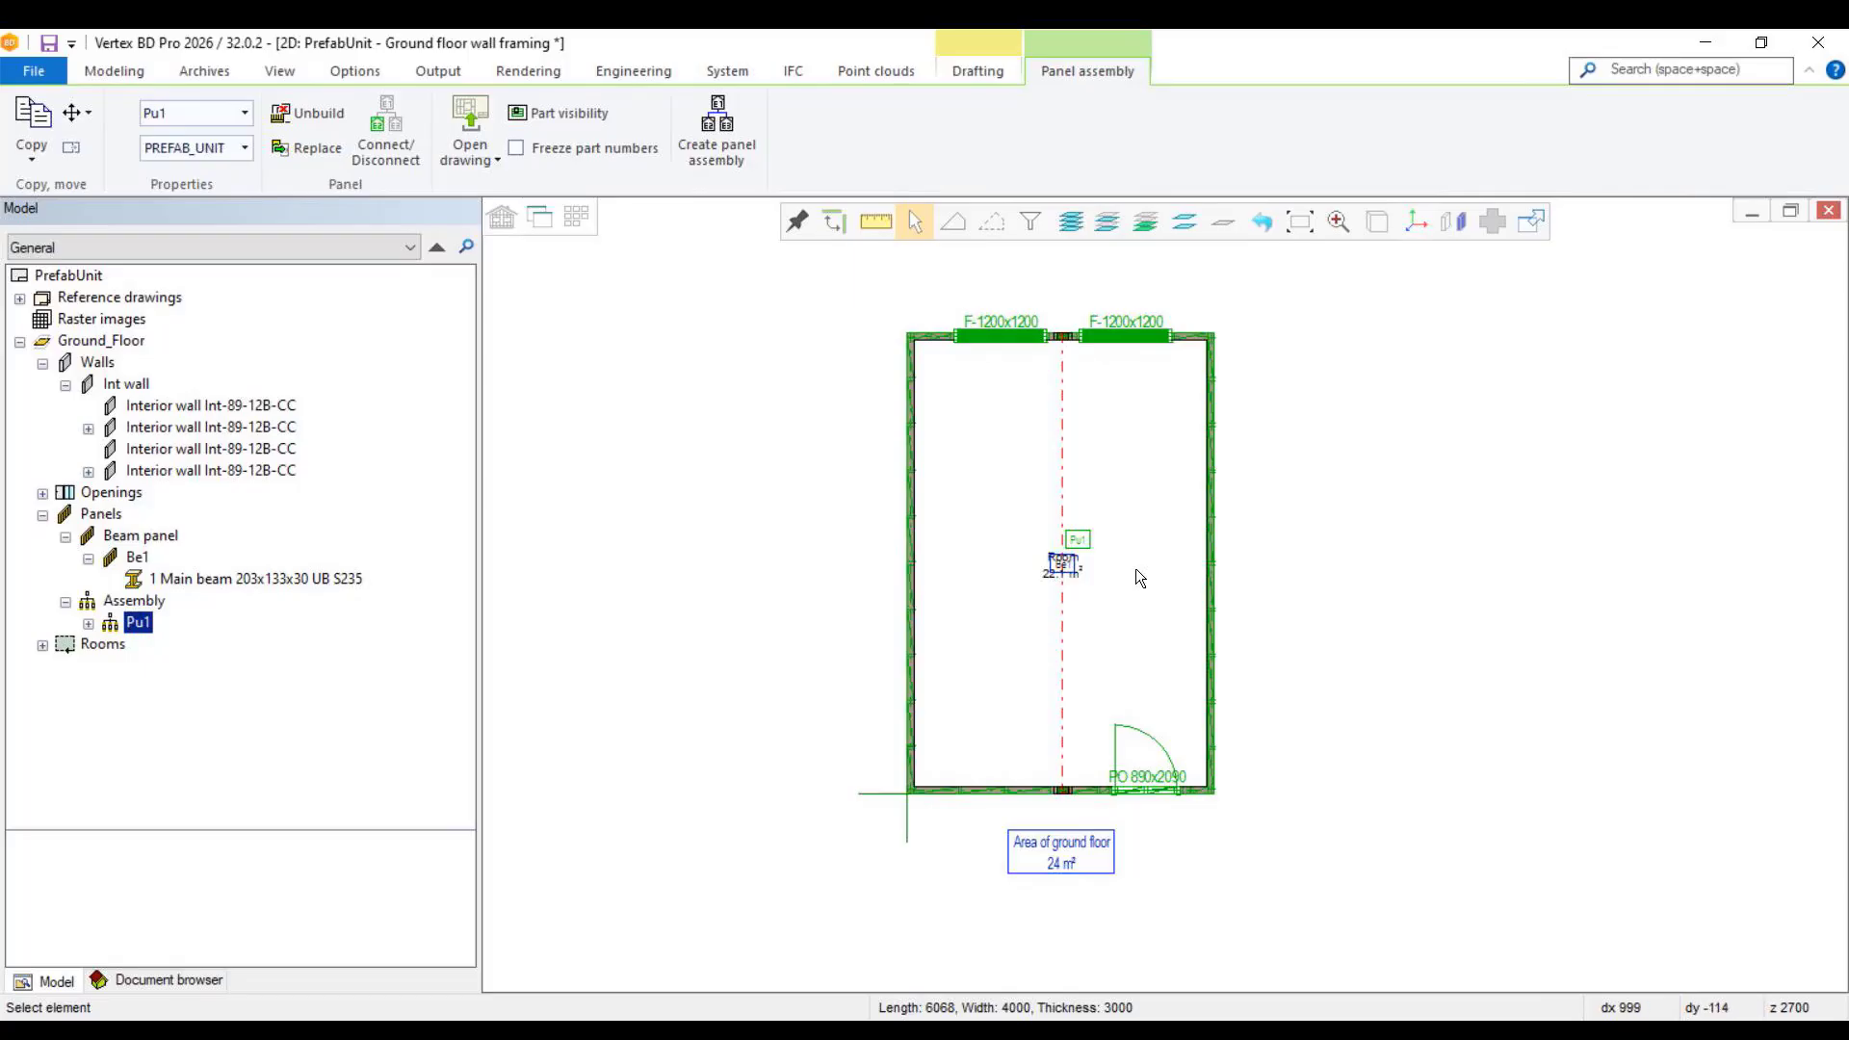
scroll(1118, 533, "up", 3)
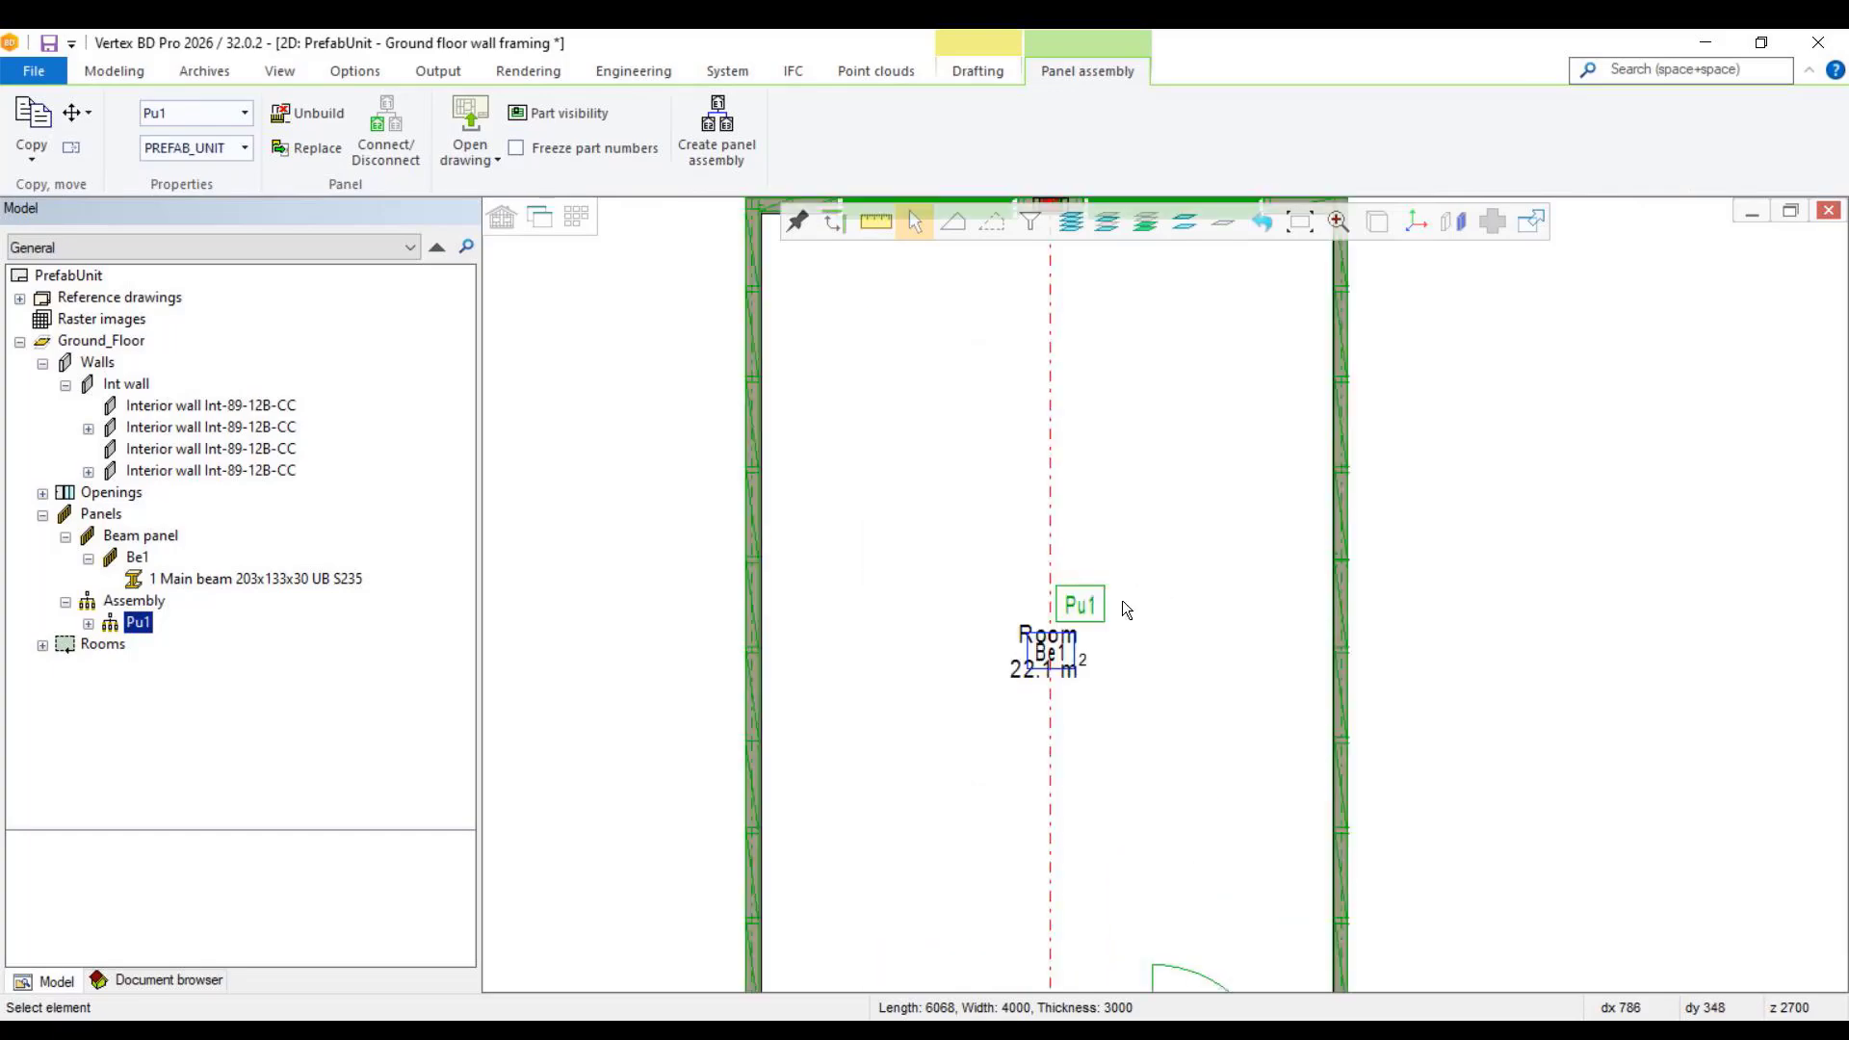
right_click(1076, 549)
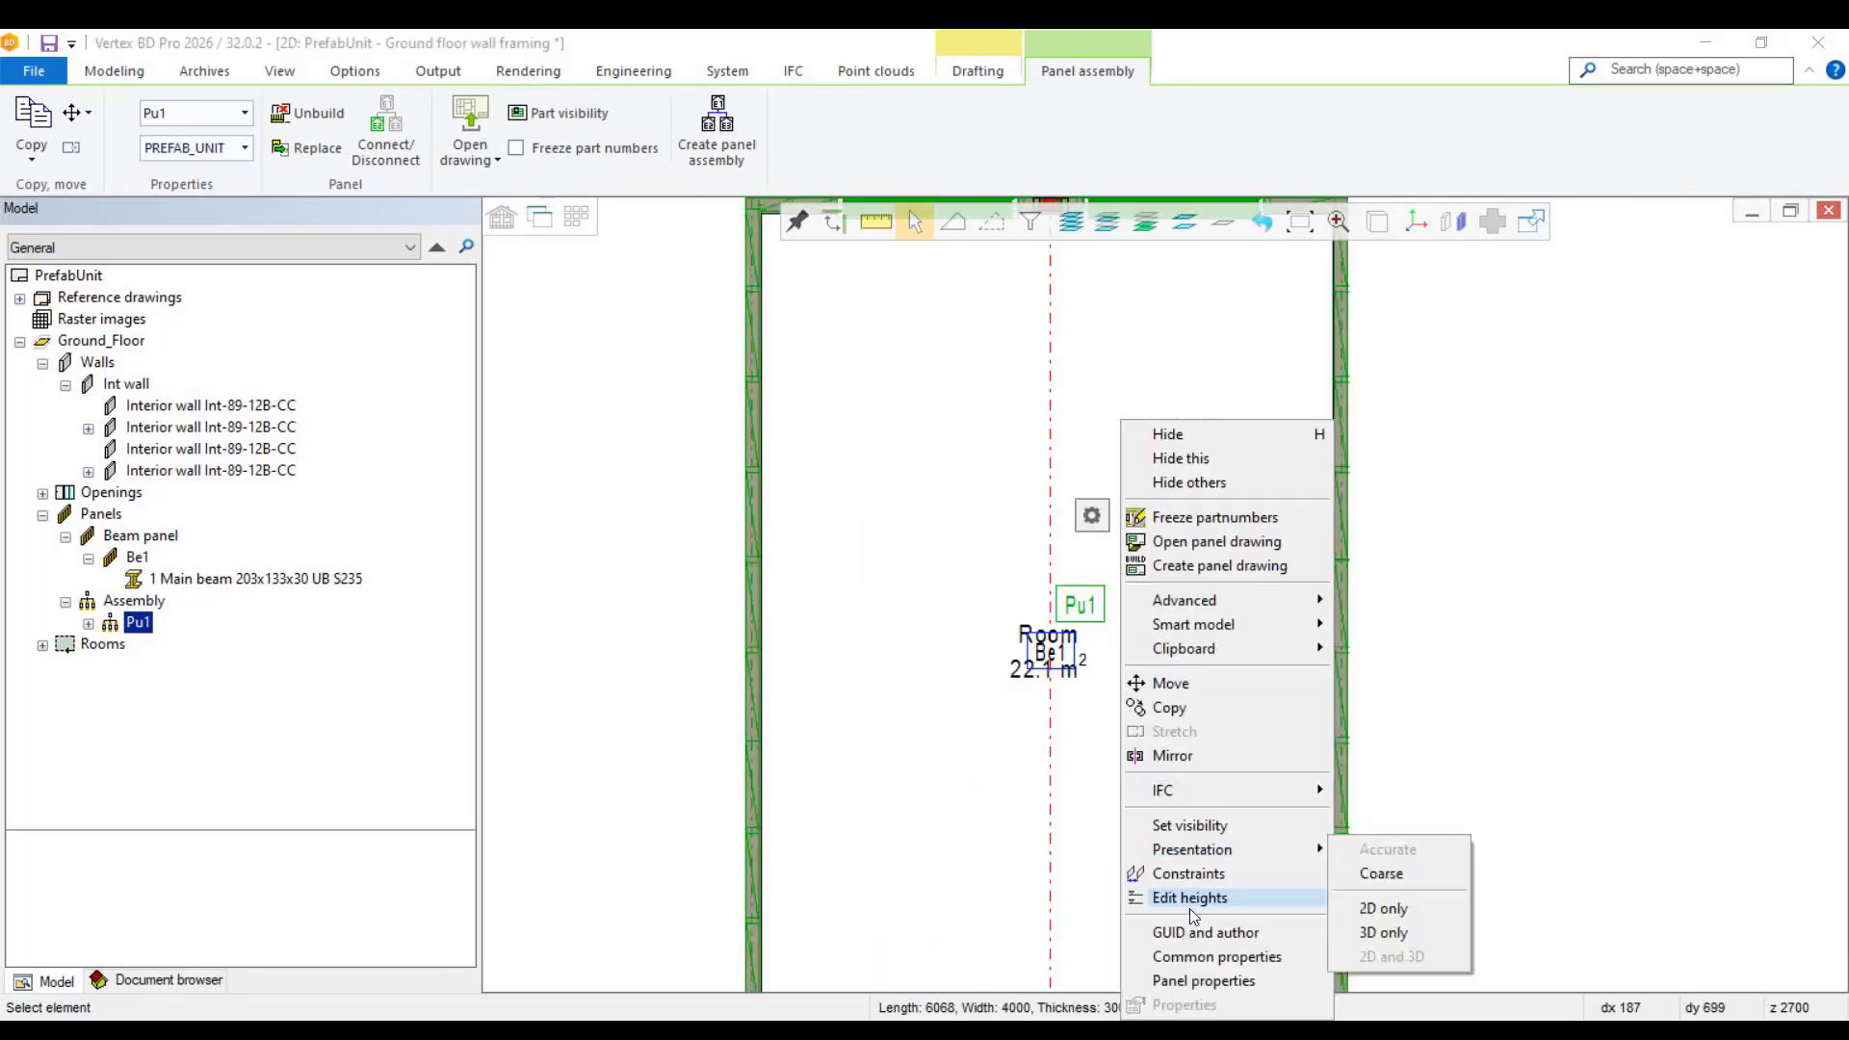
left_click(1203, 981)
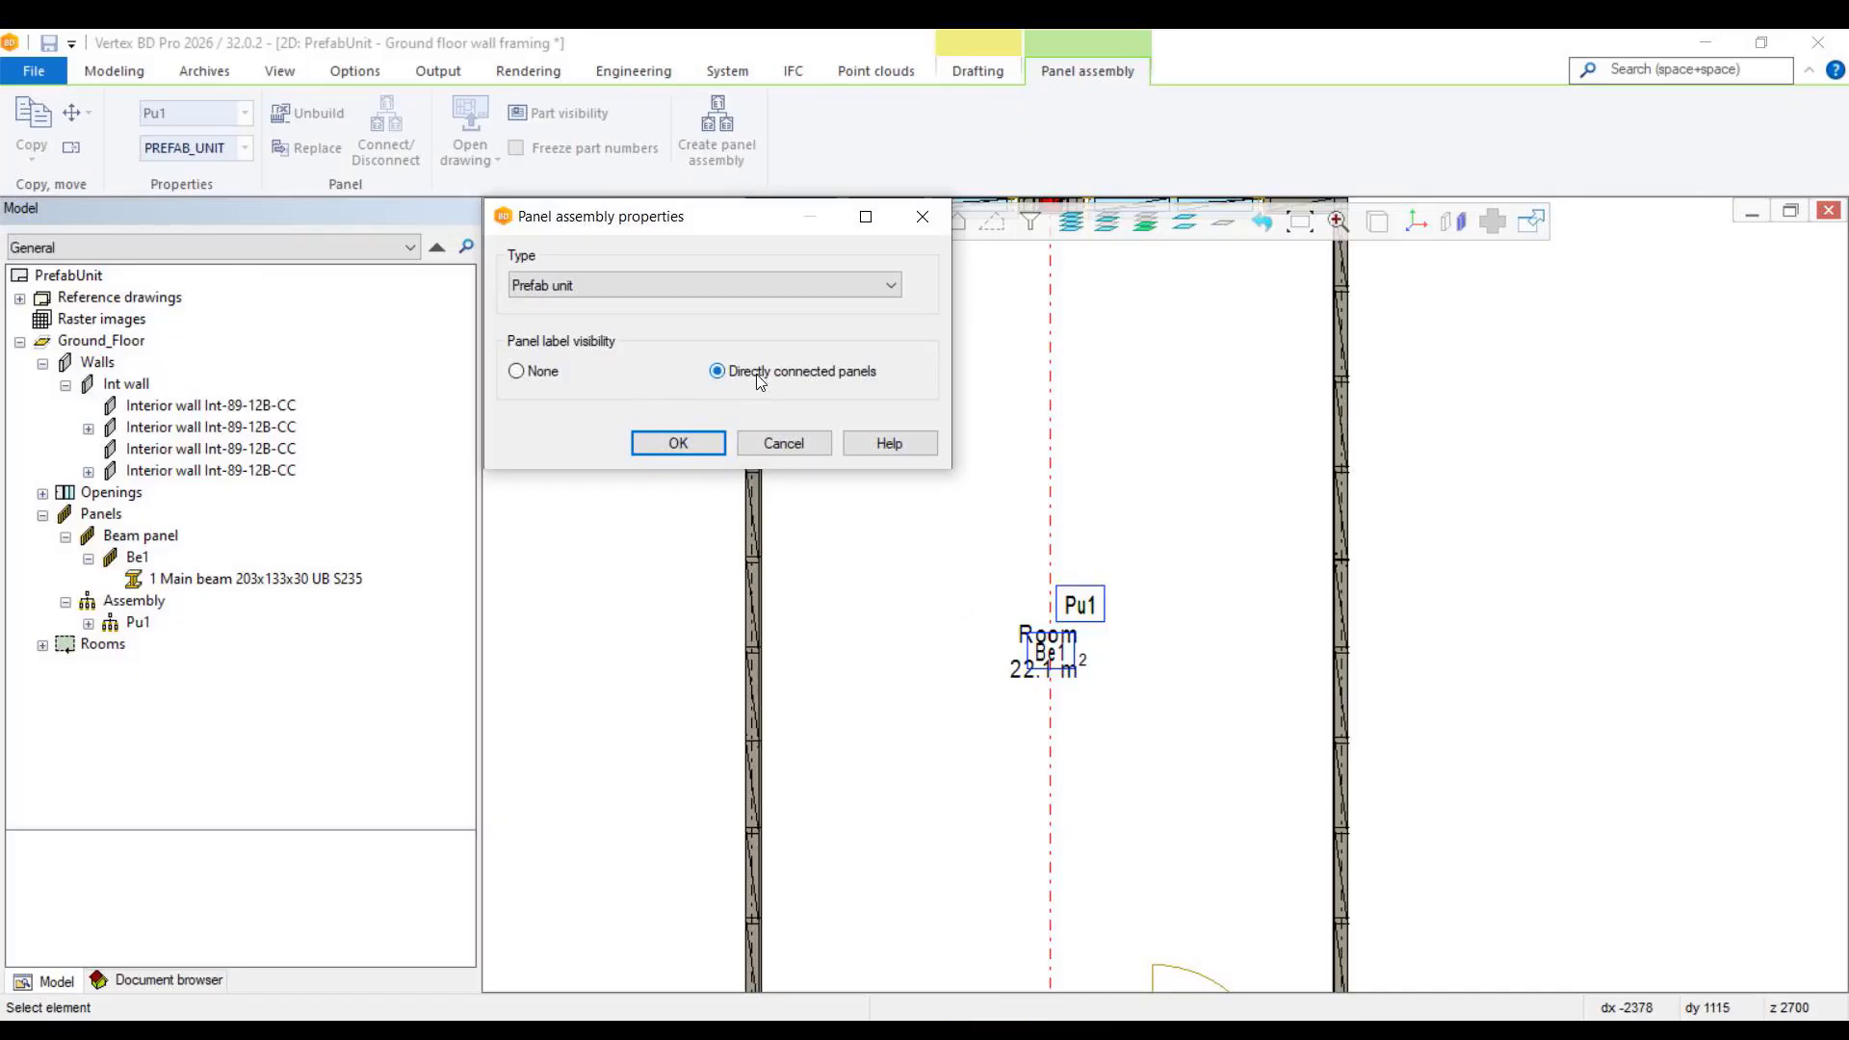
left_click(678, 443)
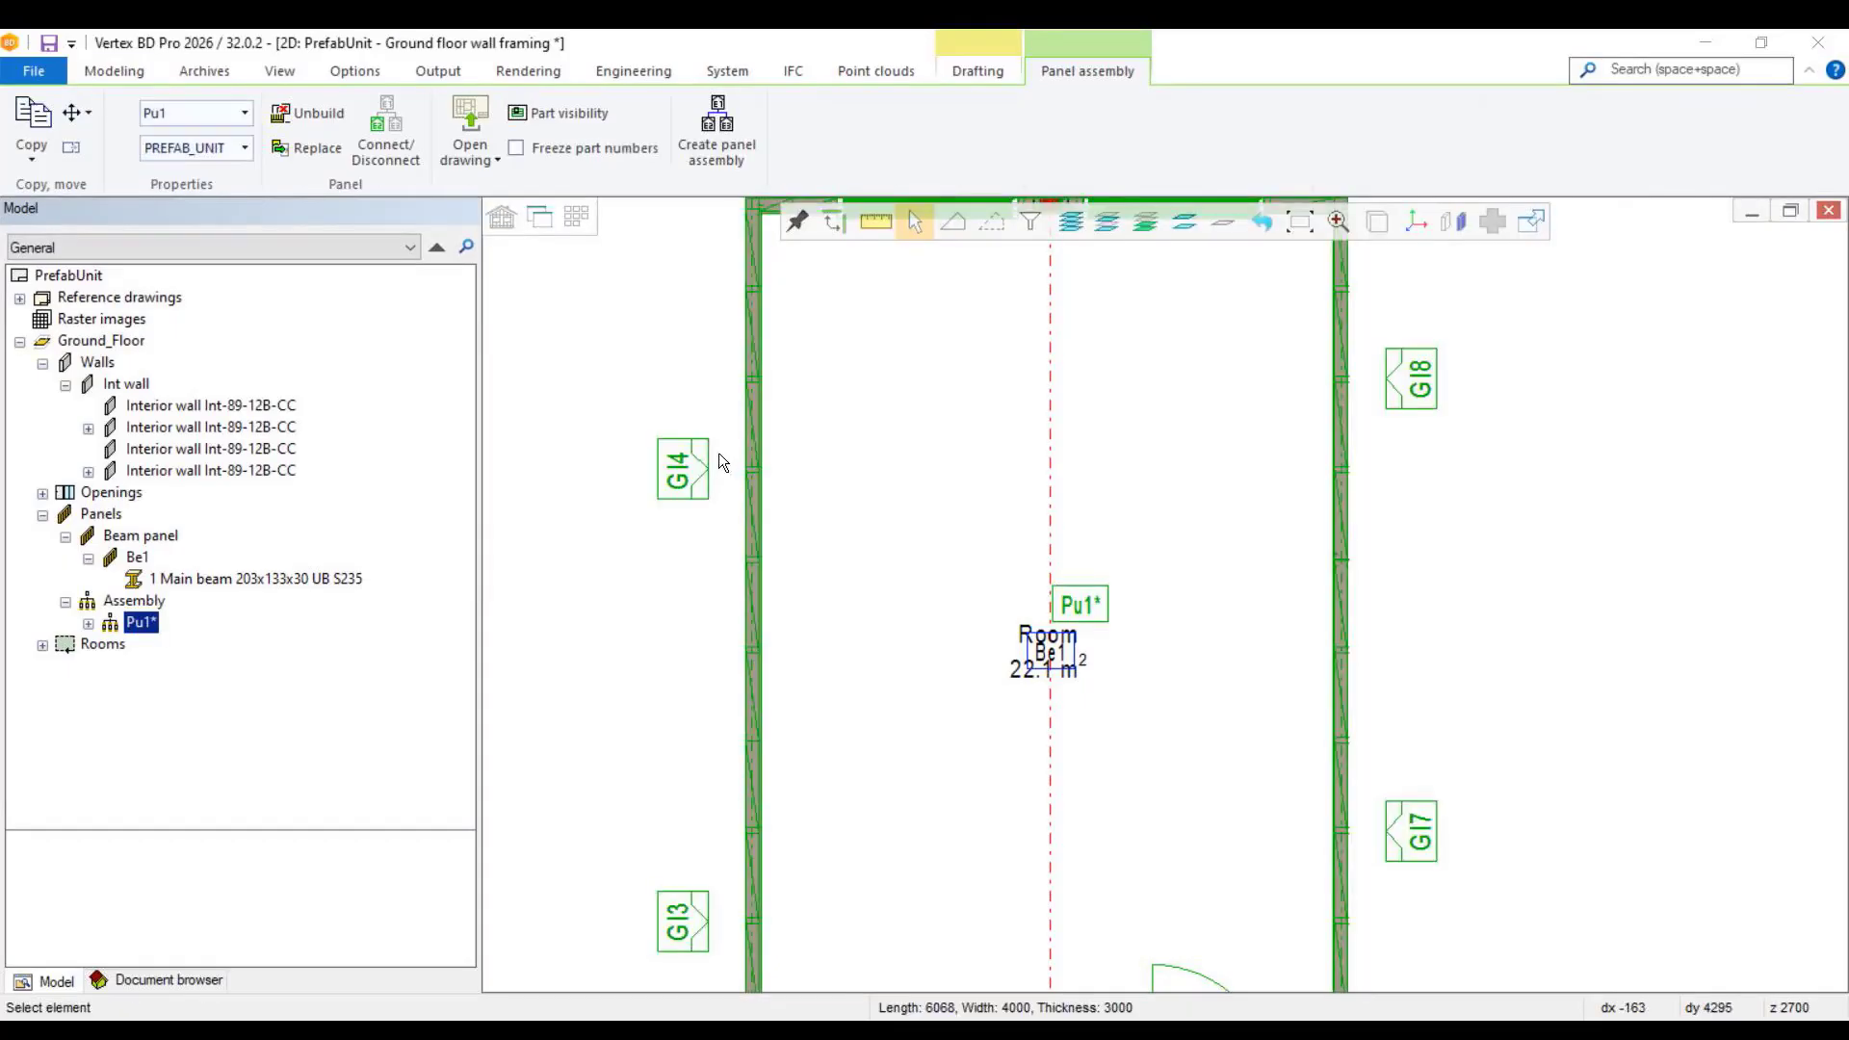
scroll(1165, 595, "down", 1)
scroll(1230, 567, "up", 1)
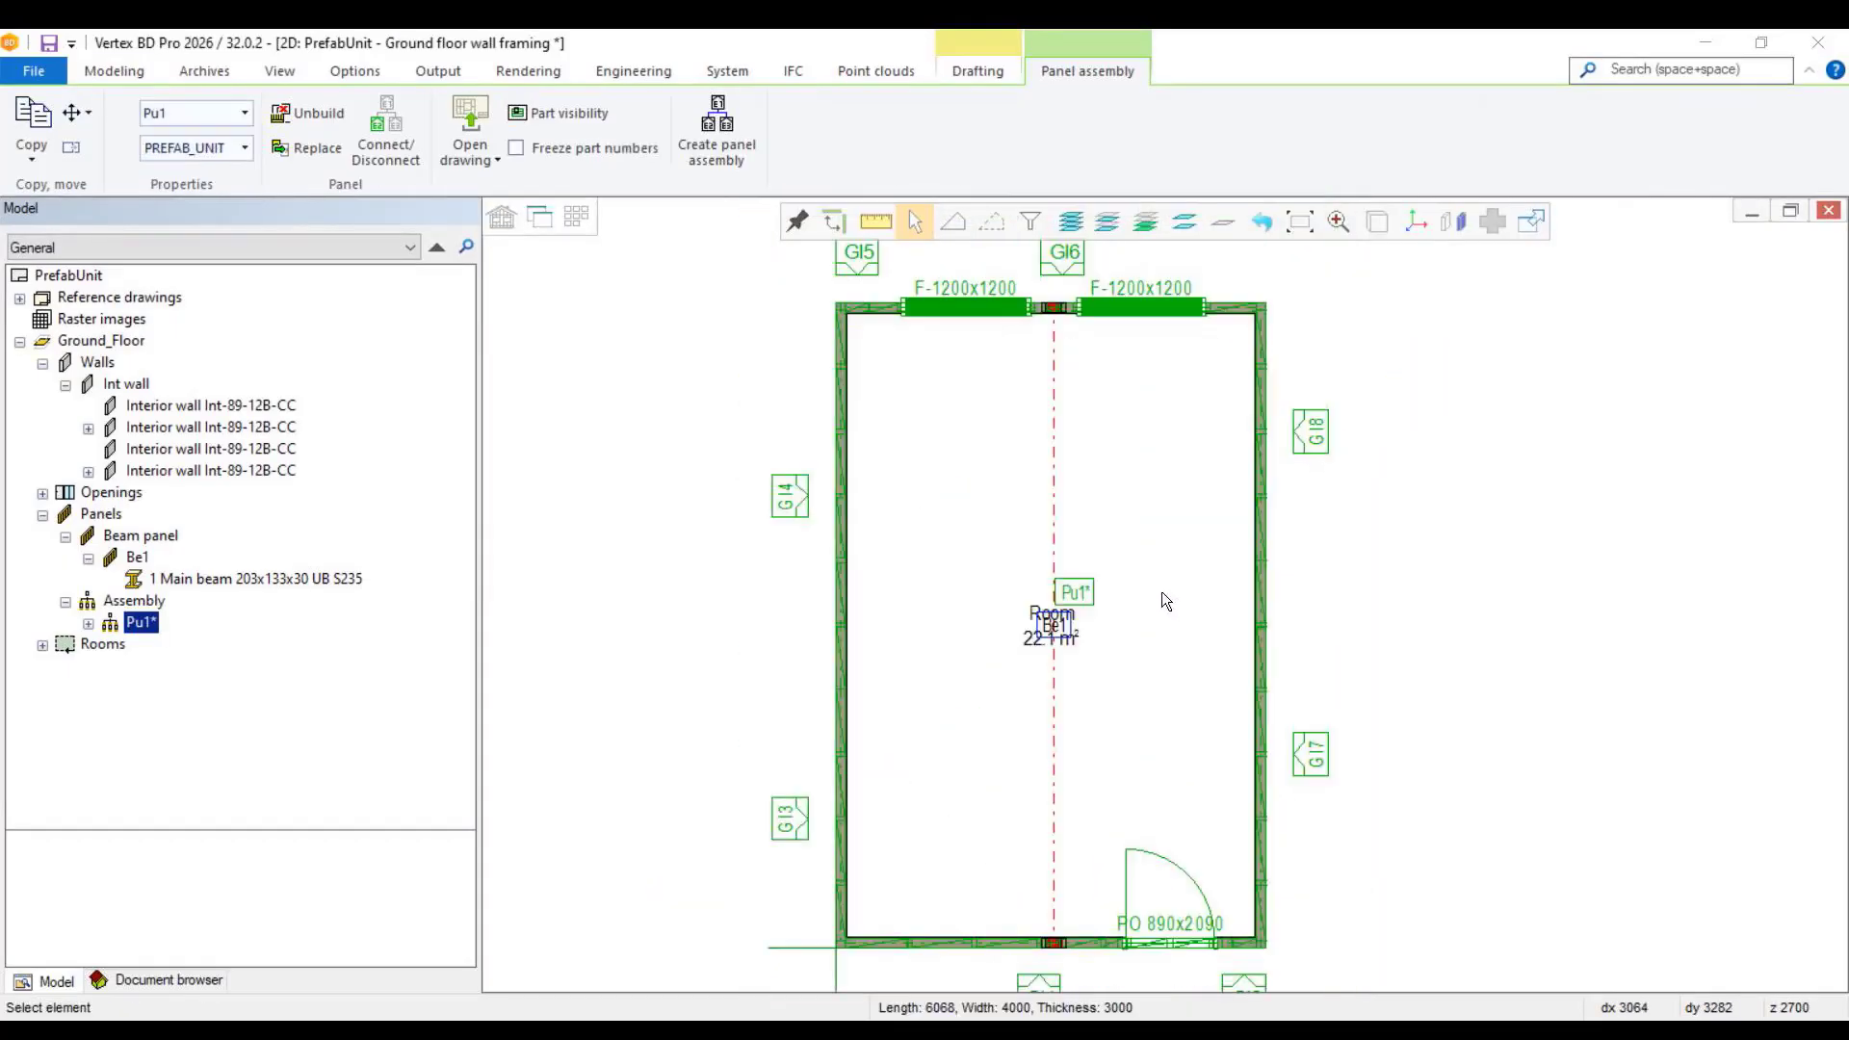
left_click(924, 535)
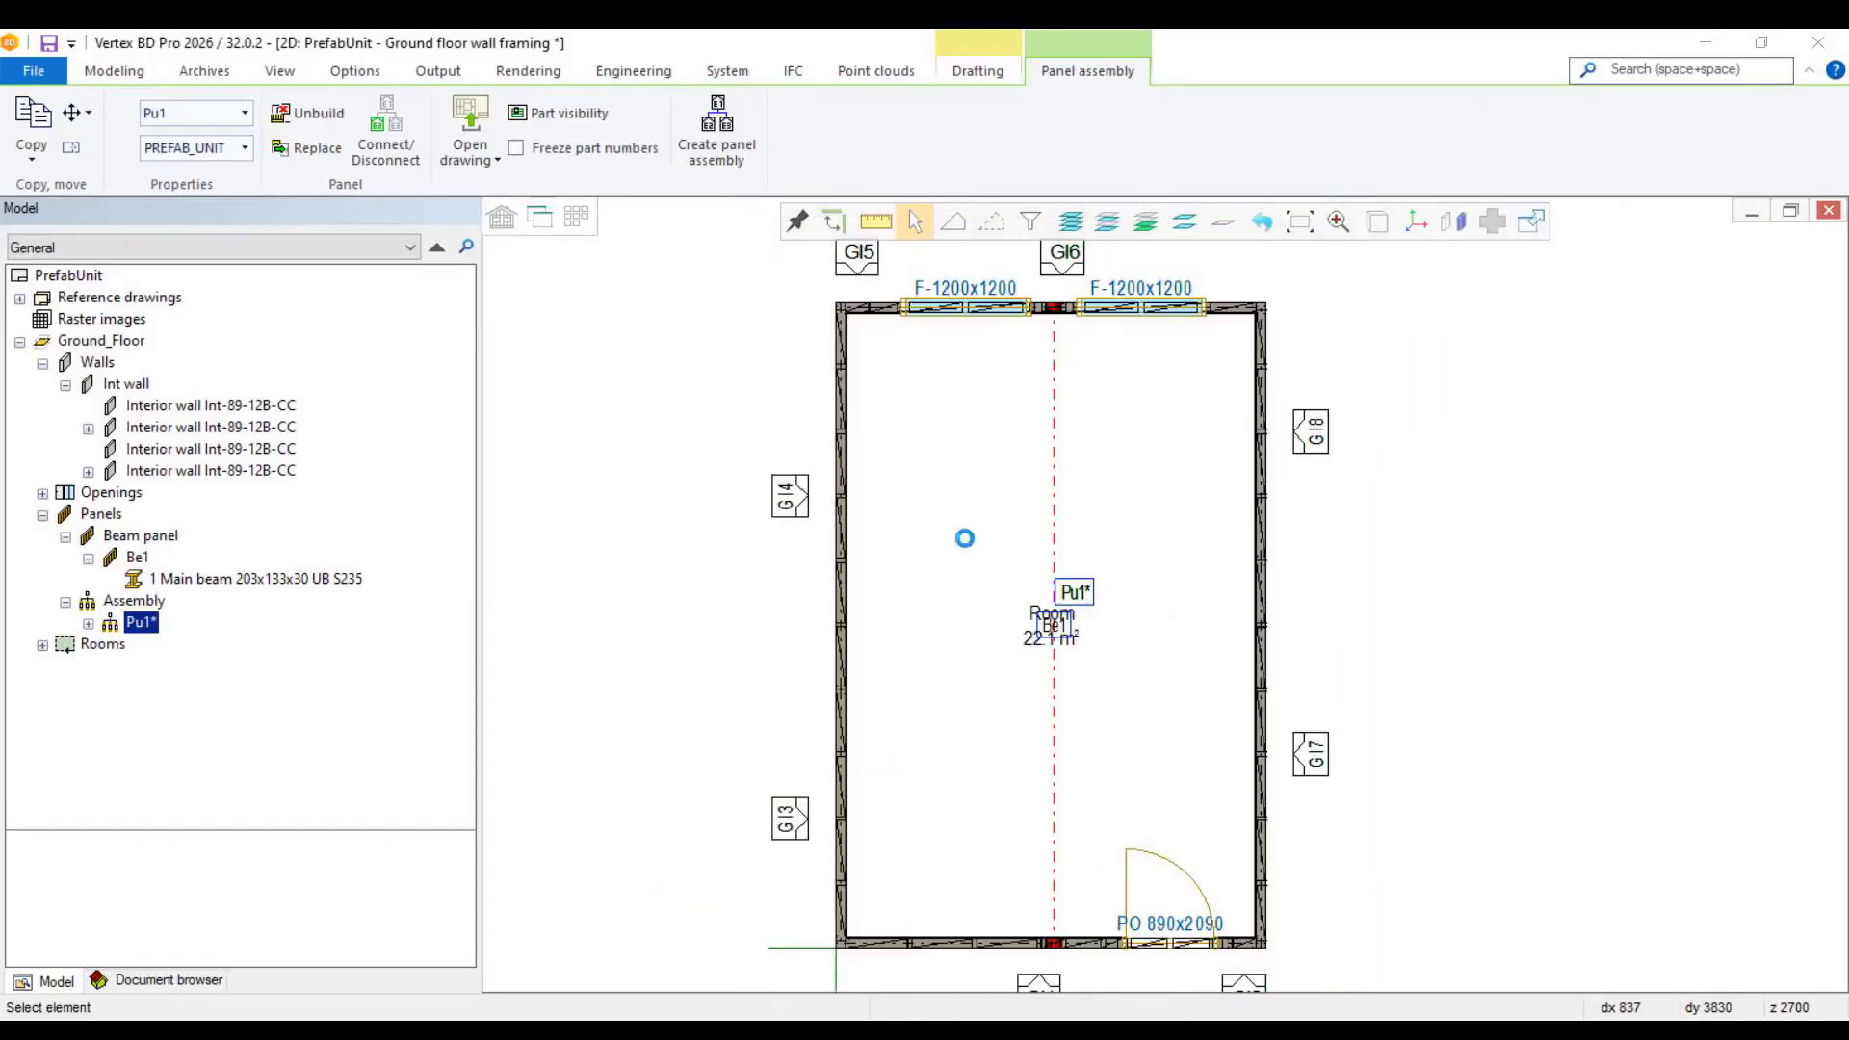
Step: Return to the 3D model and connect the main beam panel Be1 to the Pu1 assembly
left_click(540, 217)
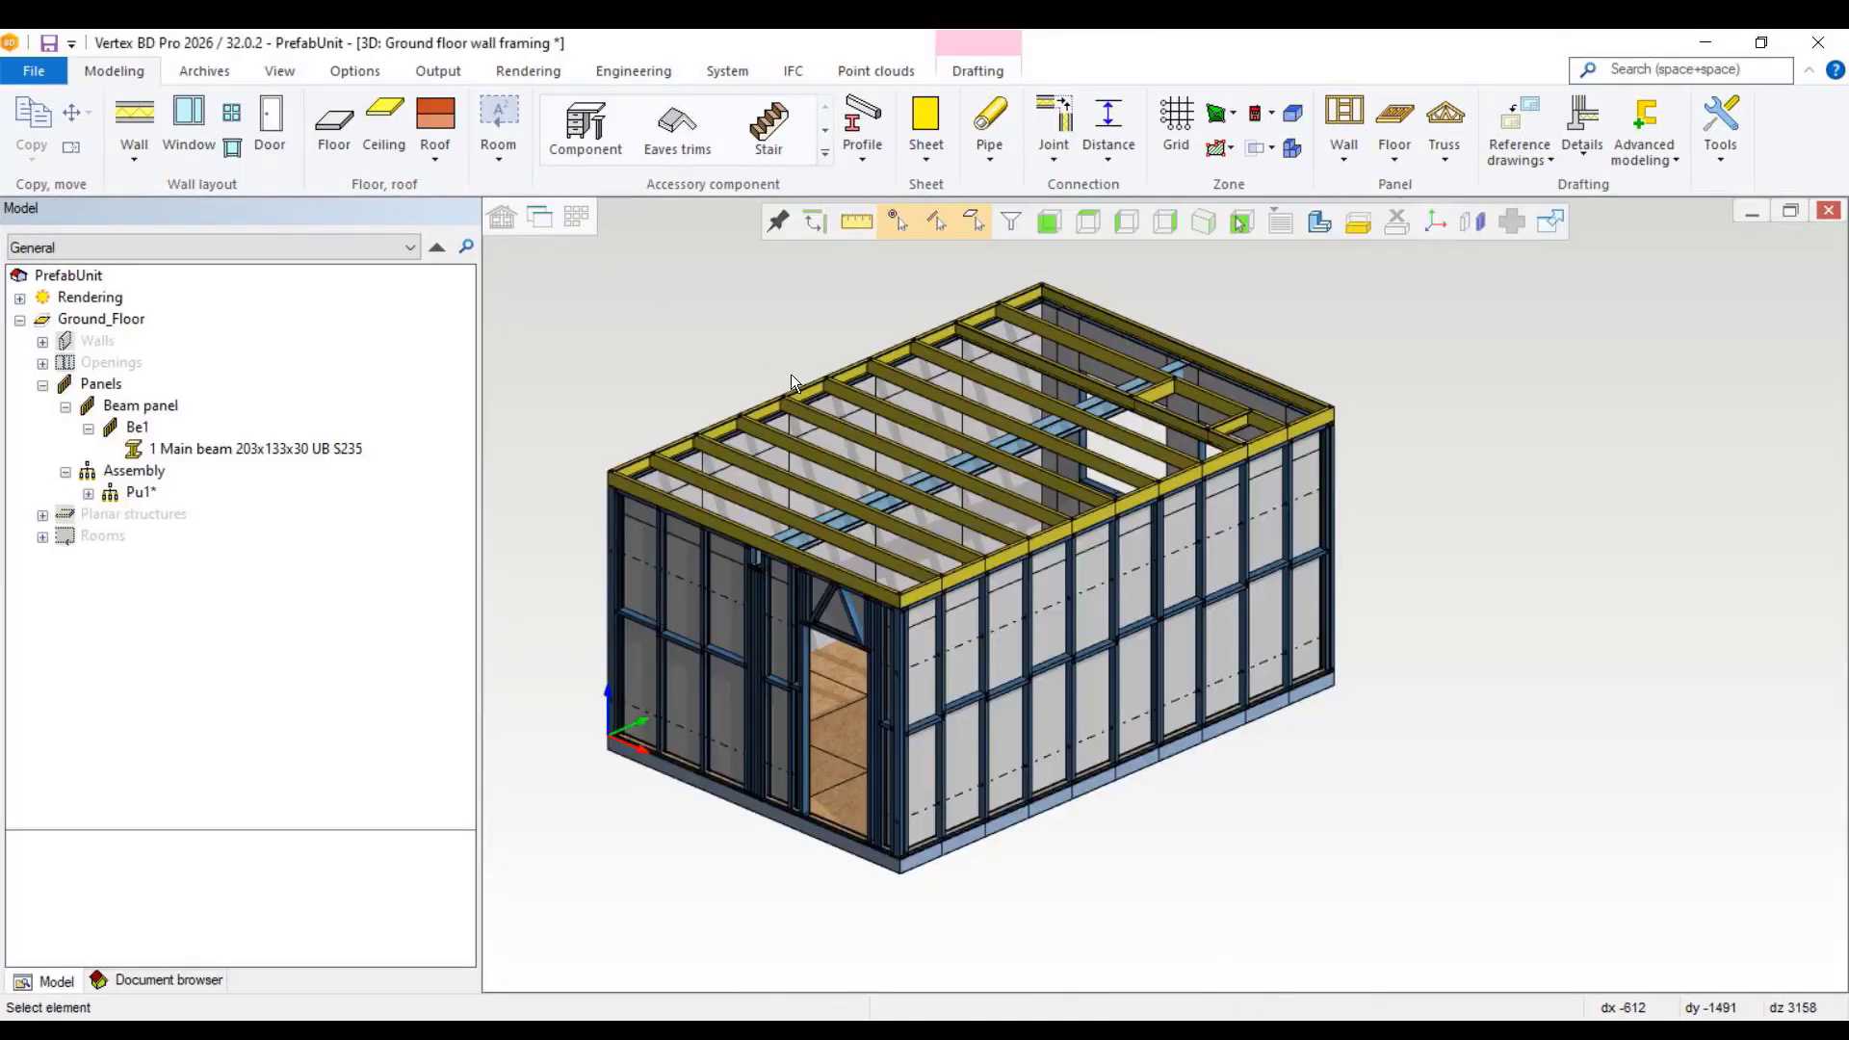
left_click(141, 495)
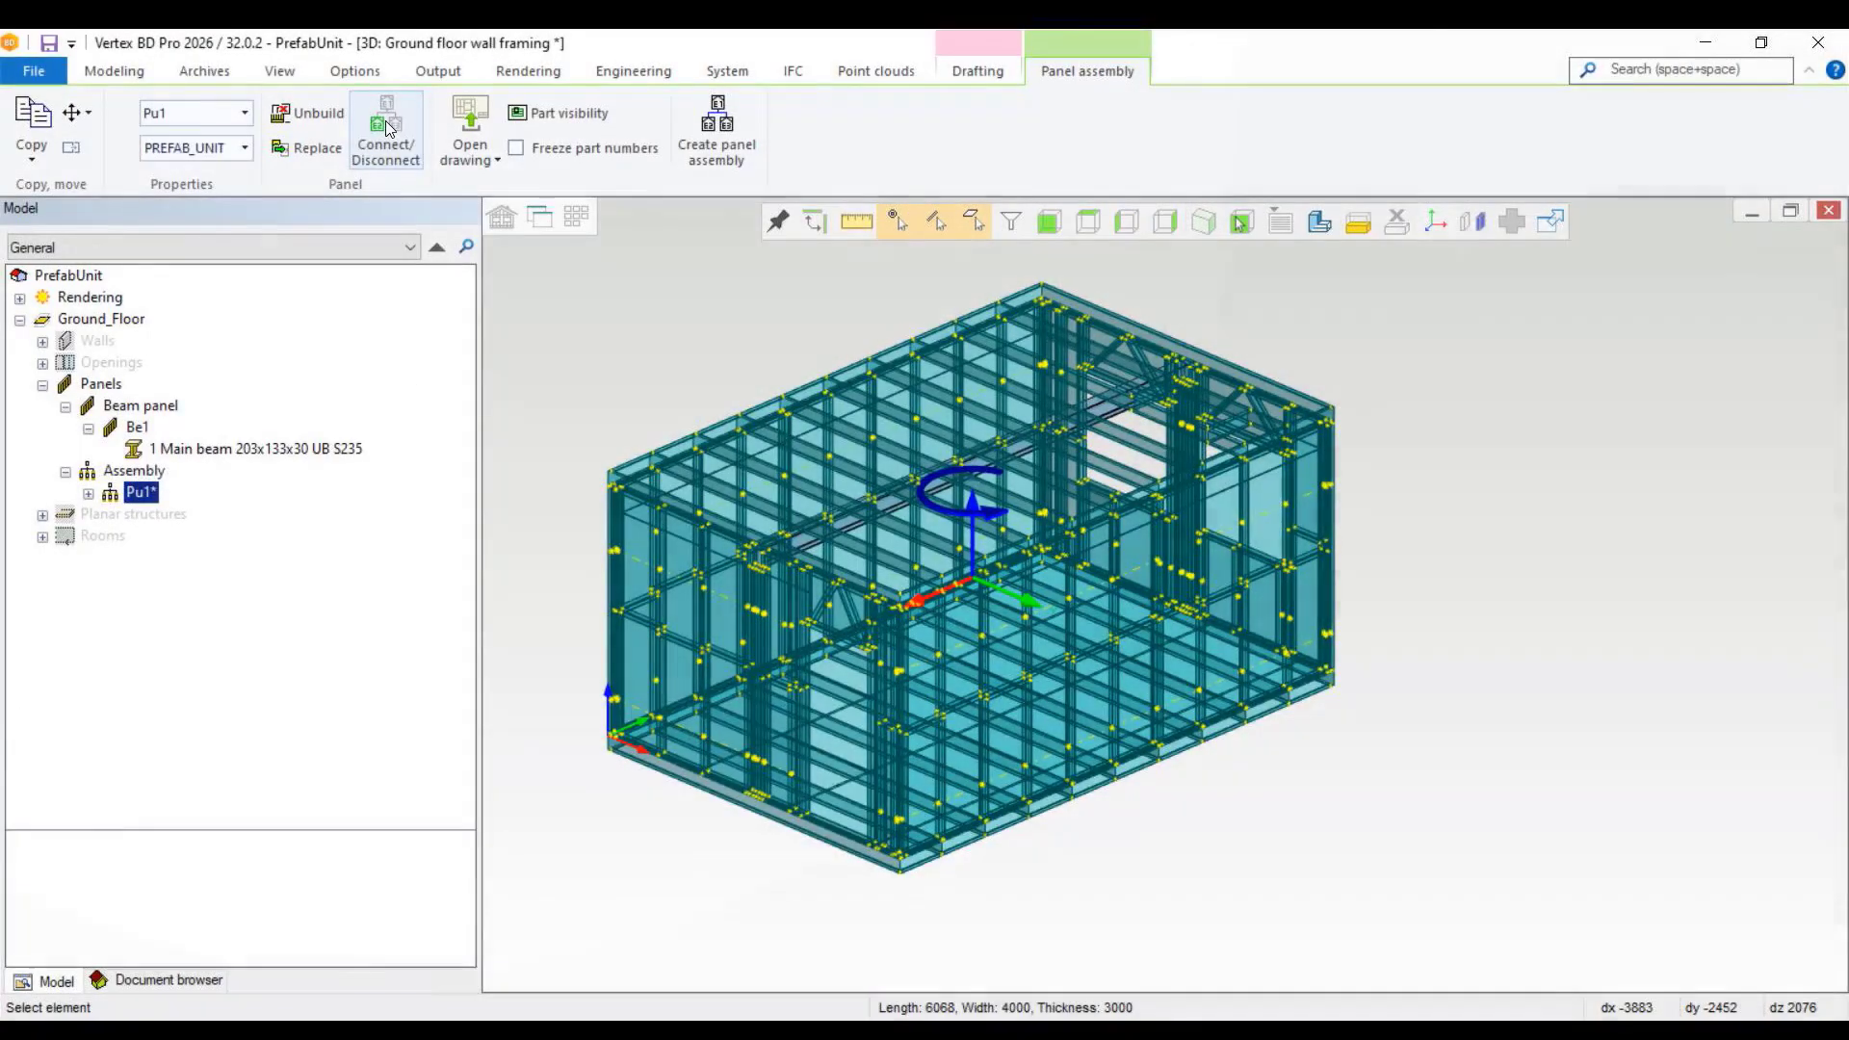
left_click(389, 128)
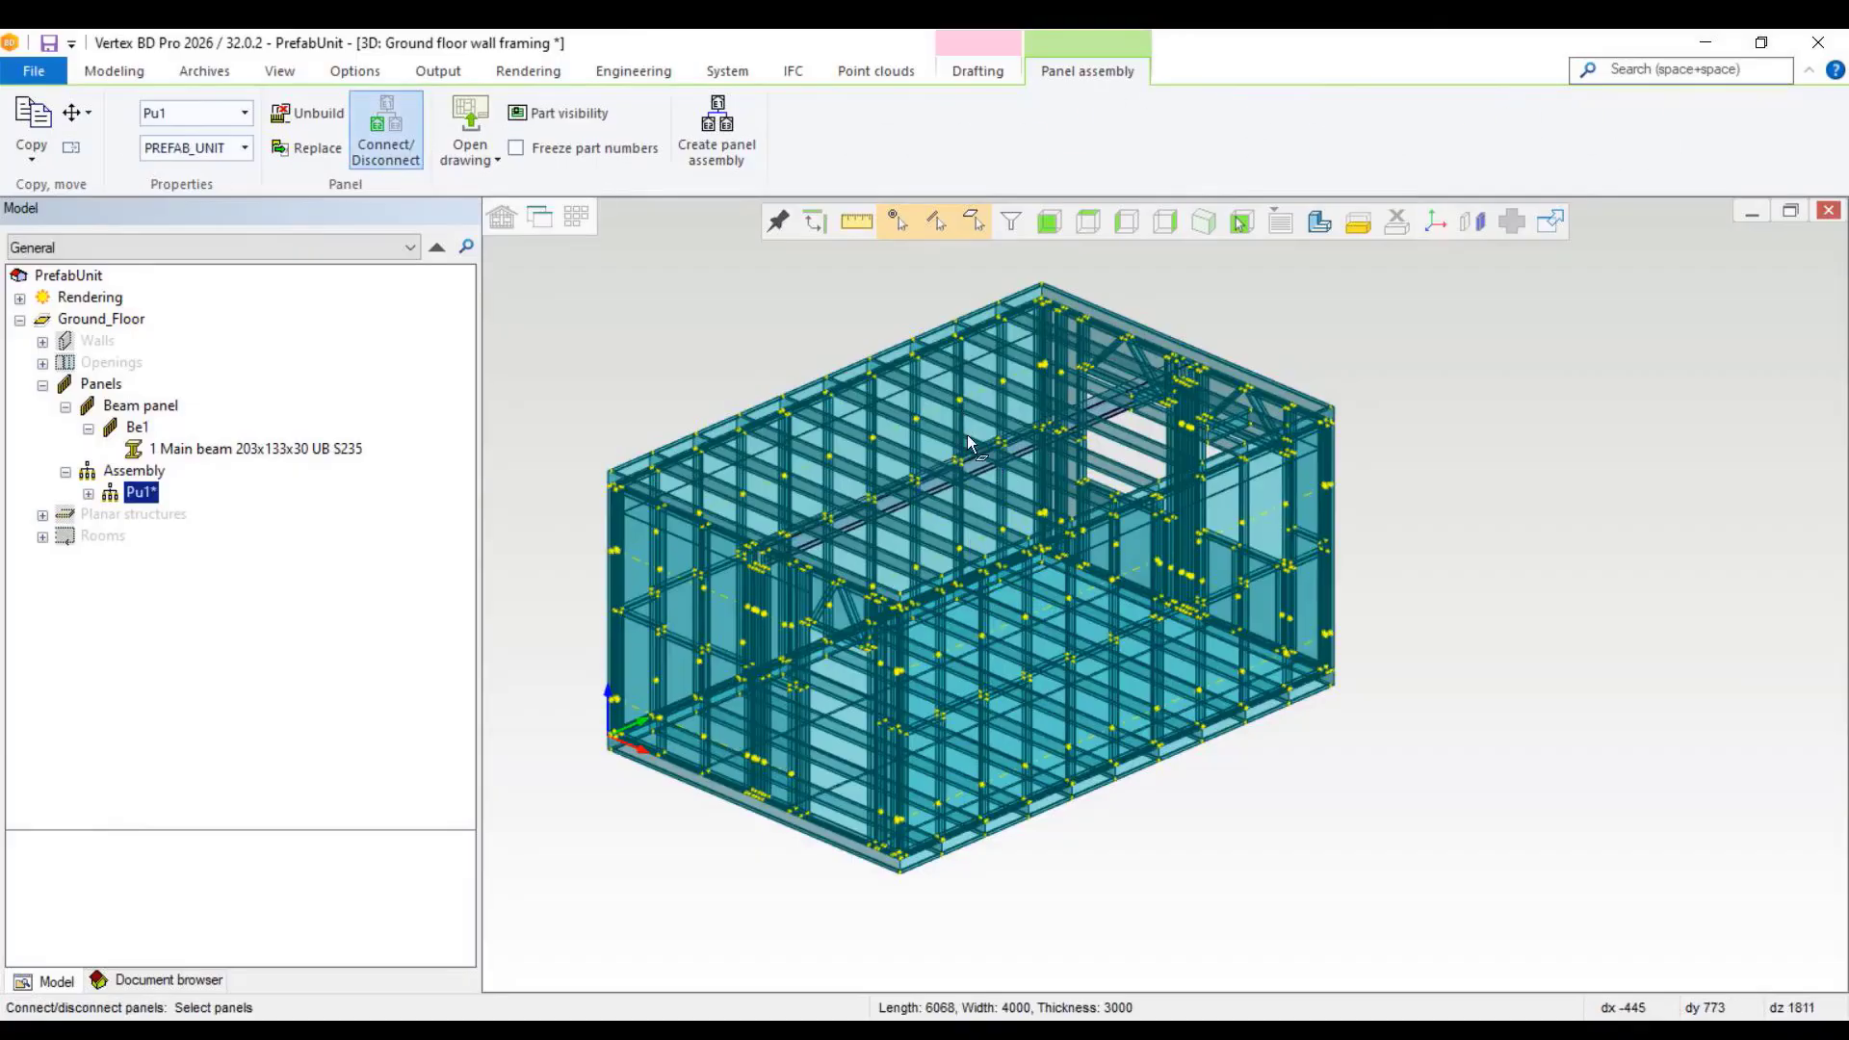
scroll(1162, 590, "up", 3)
scroll(1161, 590, "up", 2)
left_click(1035, 637)
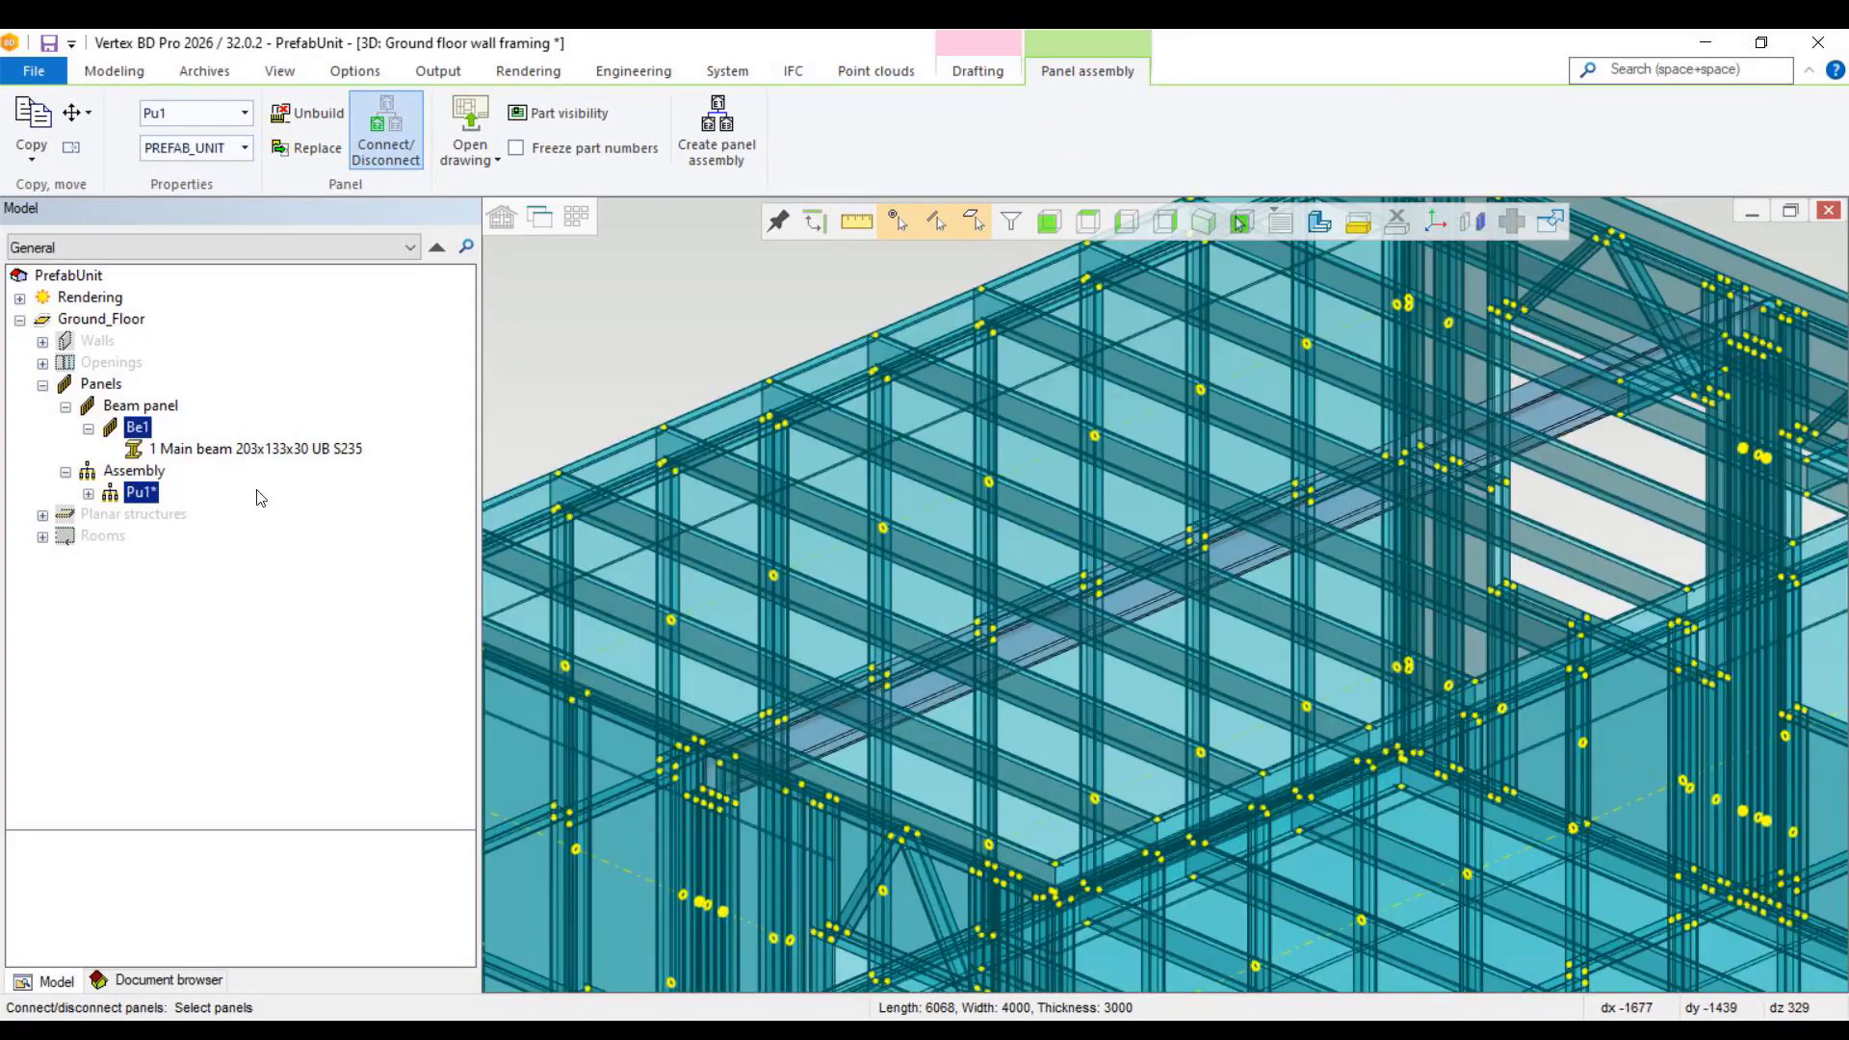
right_click(855, 494)
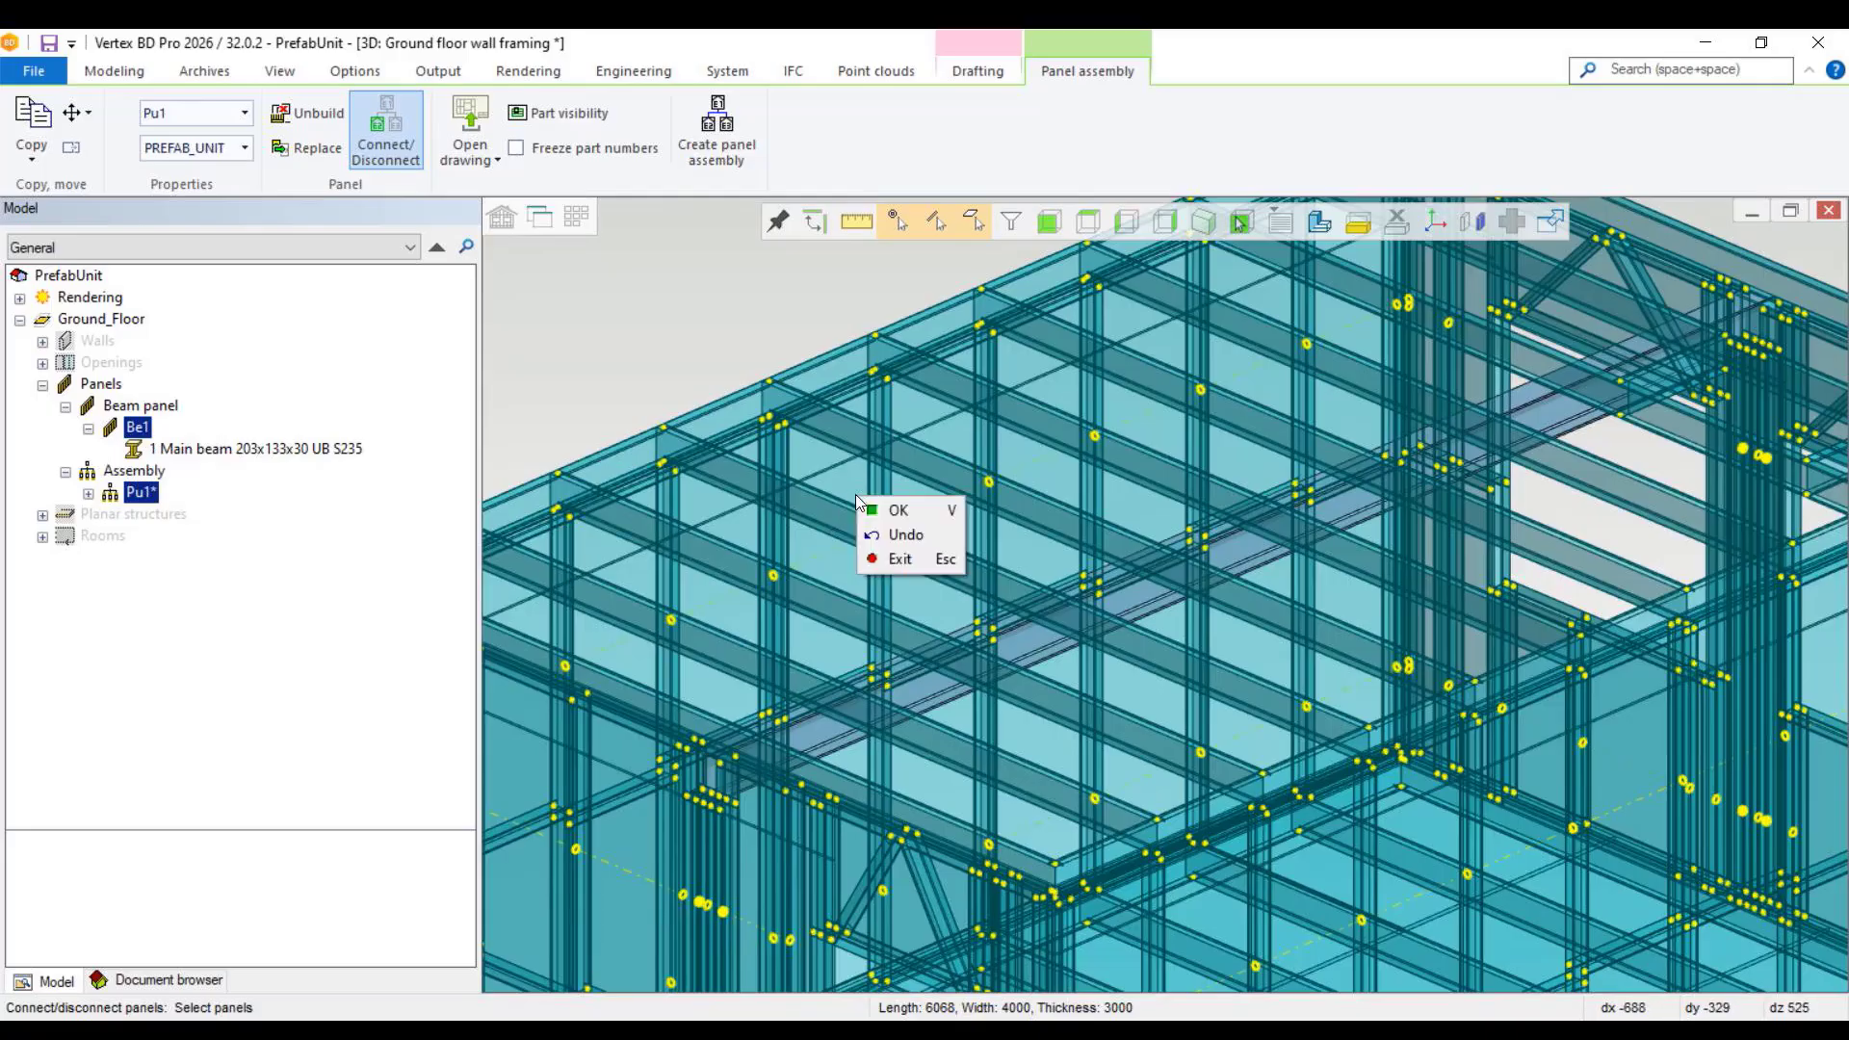
left_click(905, 510)
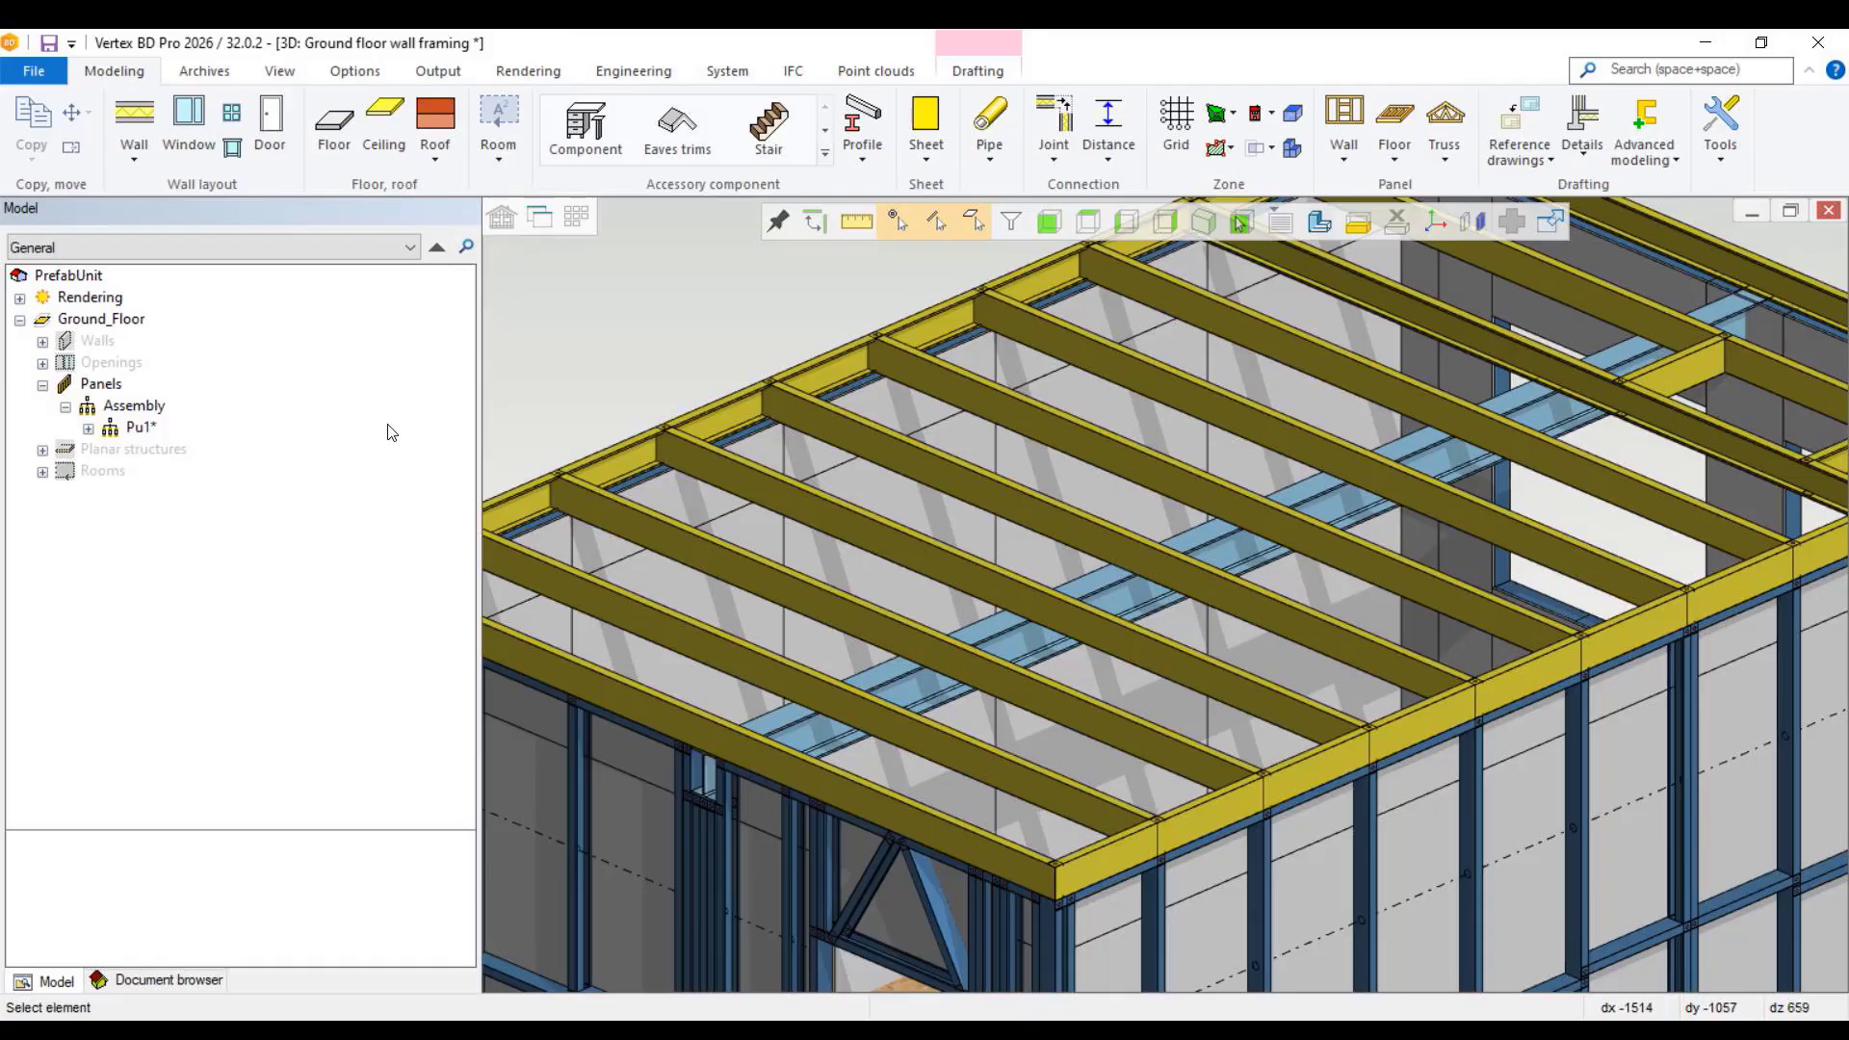
Step: Create a panel drawing of the Pu1 assembly with the Prefab Unit template and view its panel schedules
scroll(1011, 524, "down", 6)
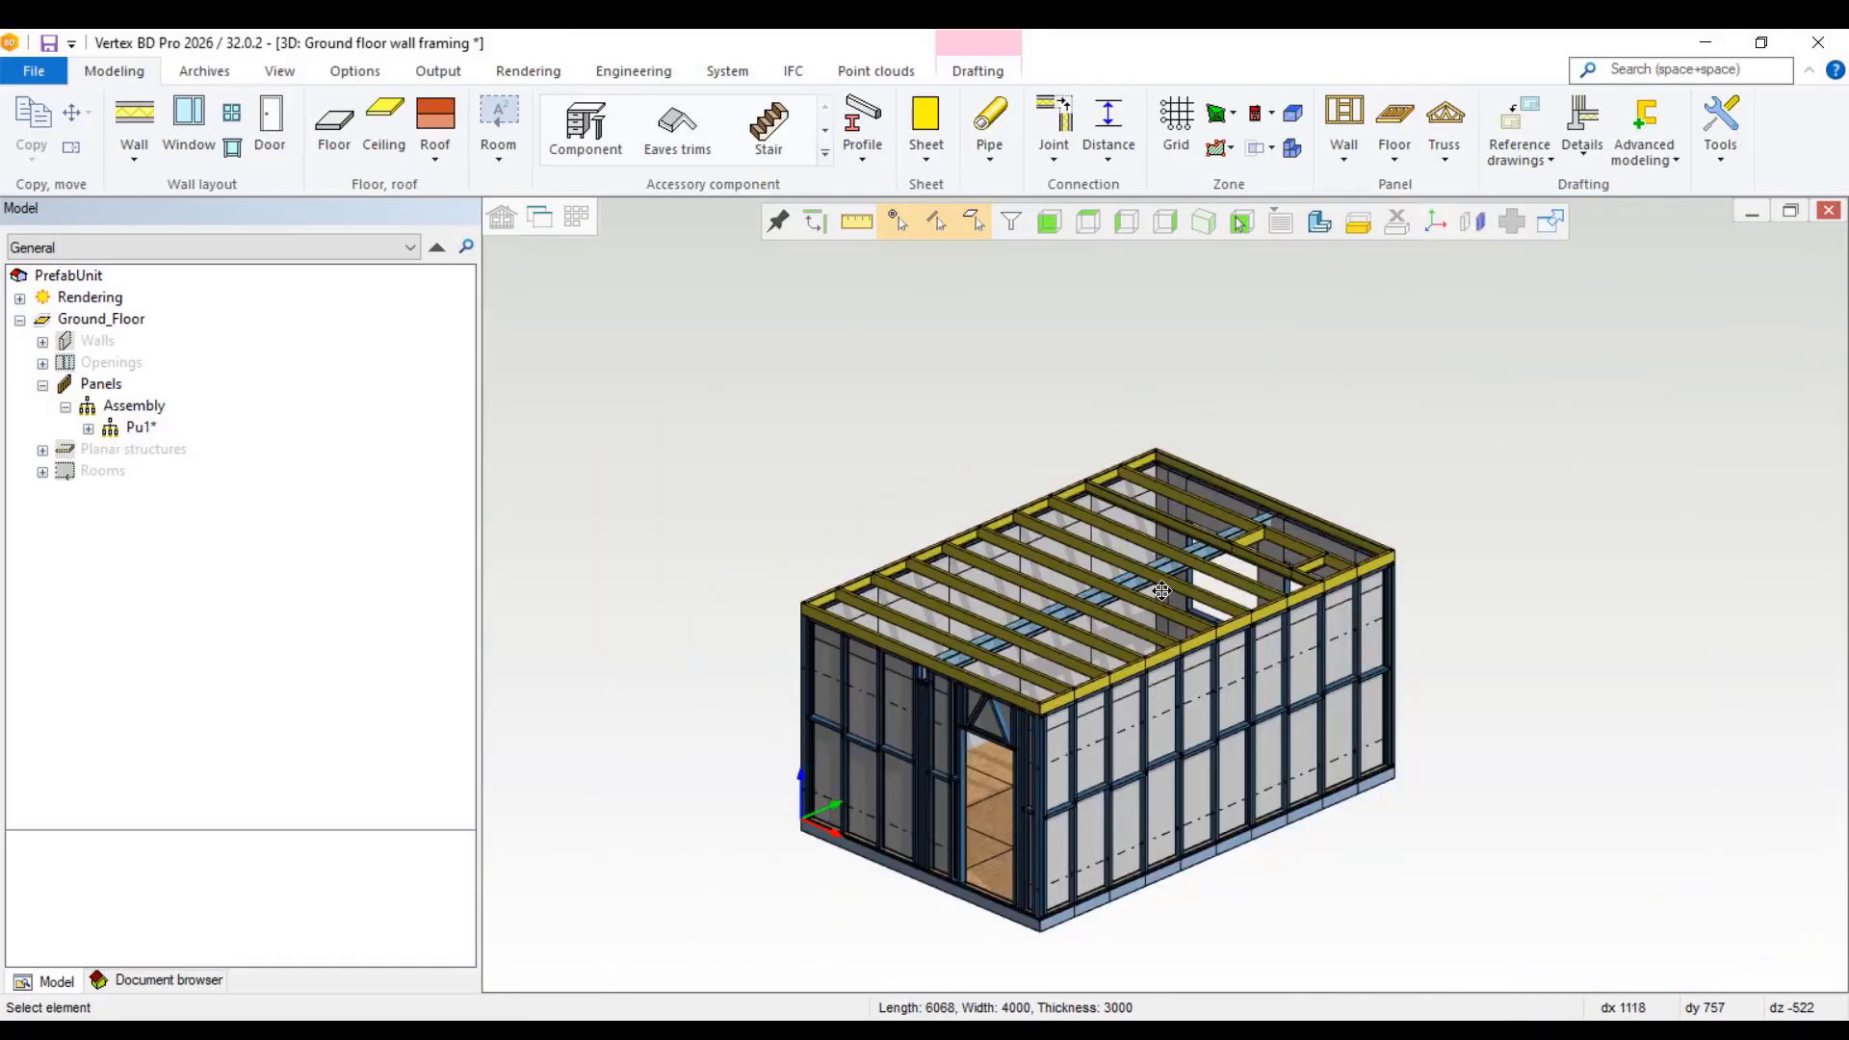
scroll(1162, 592, "up", 3)
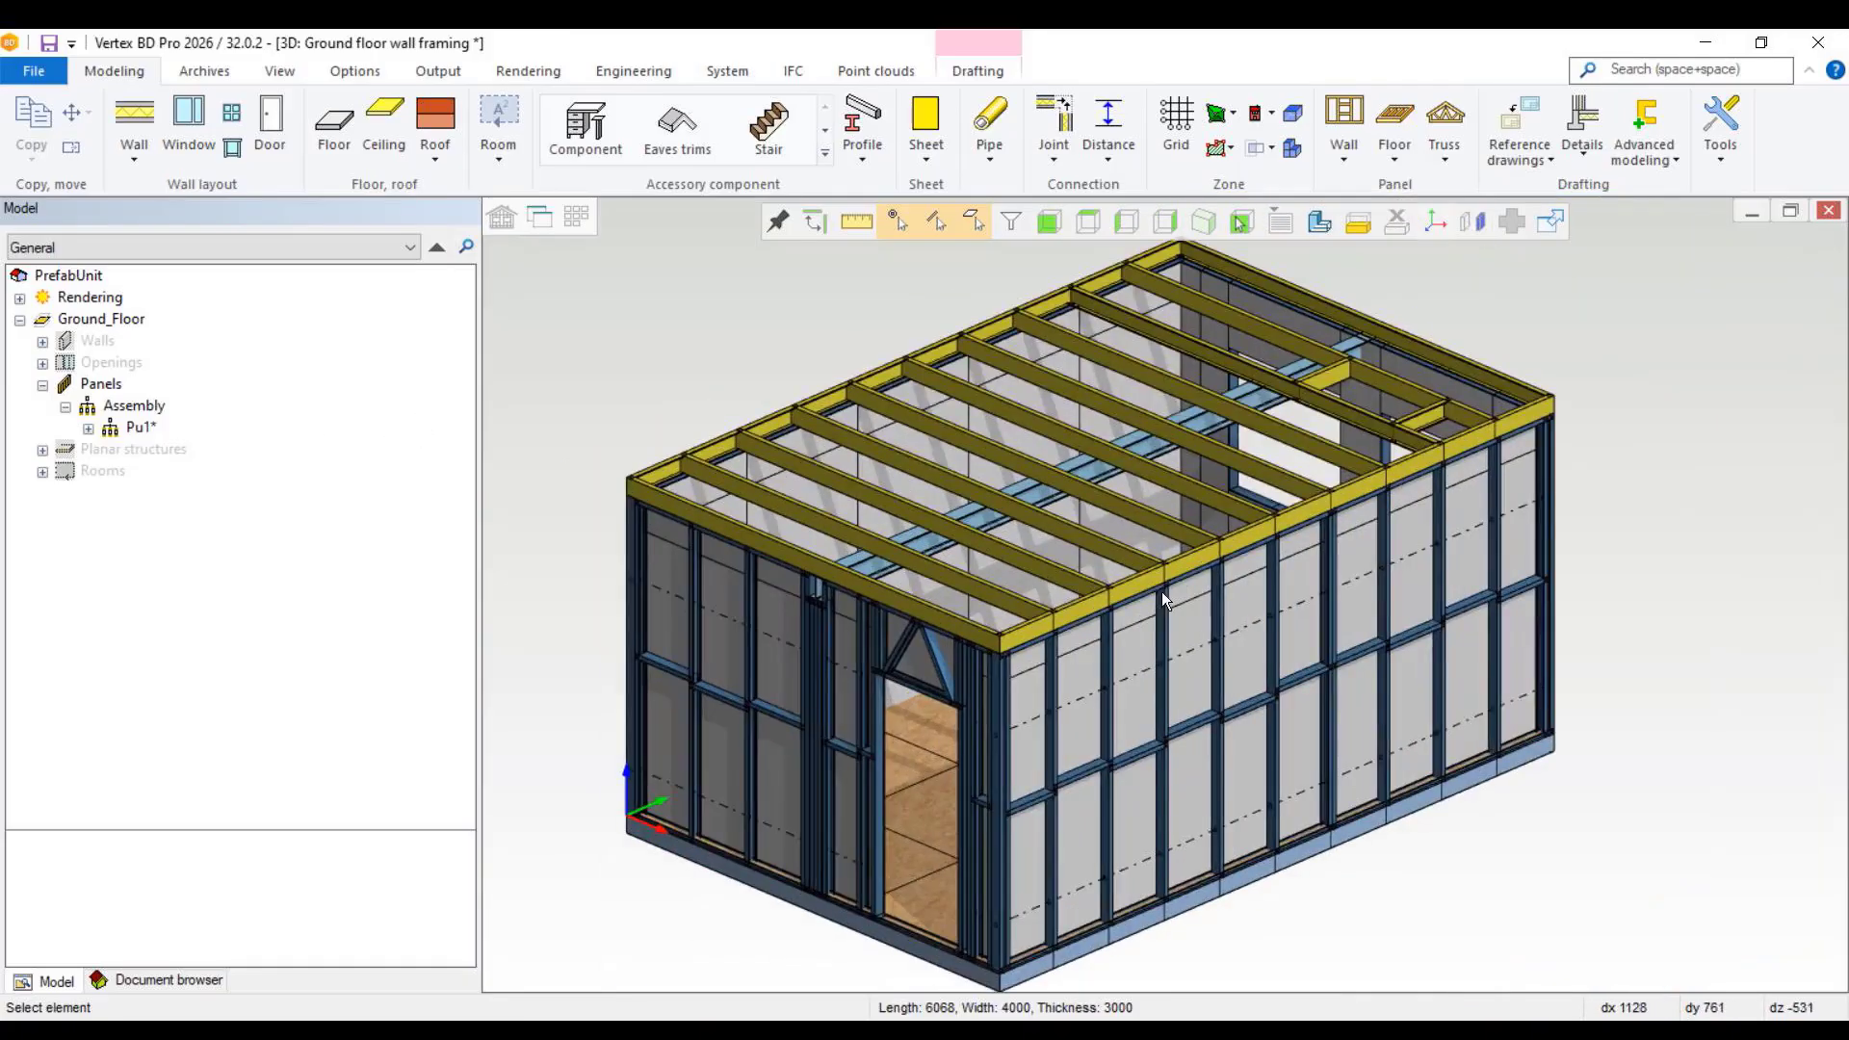
left_click(142, 430)
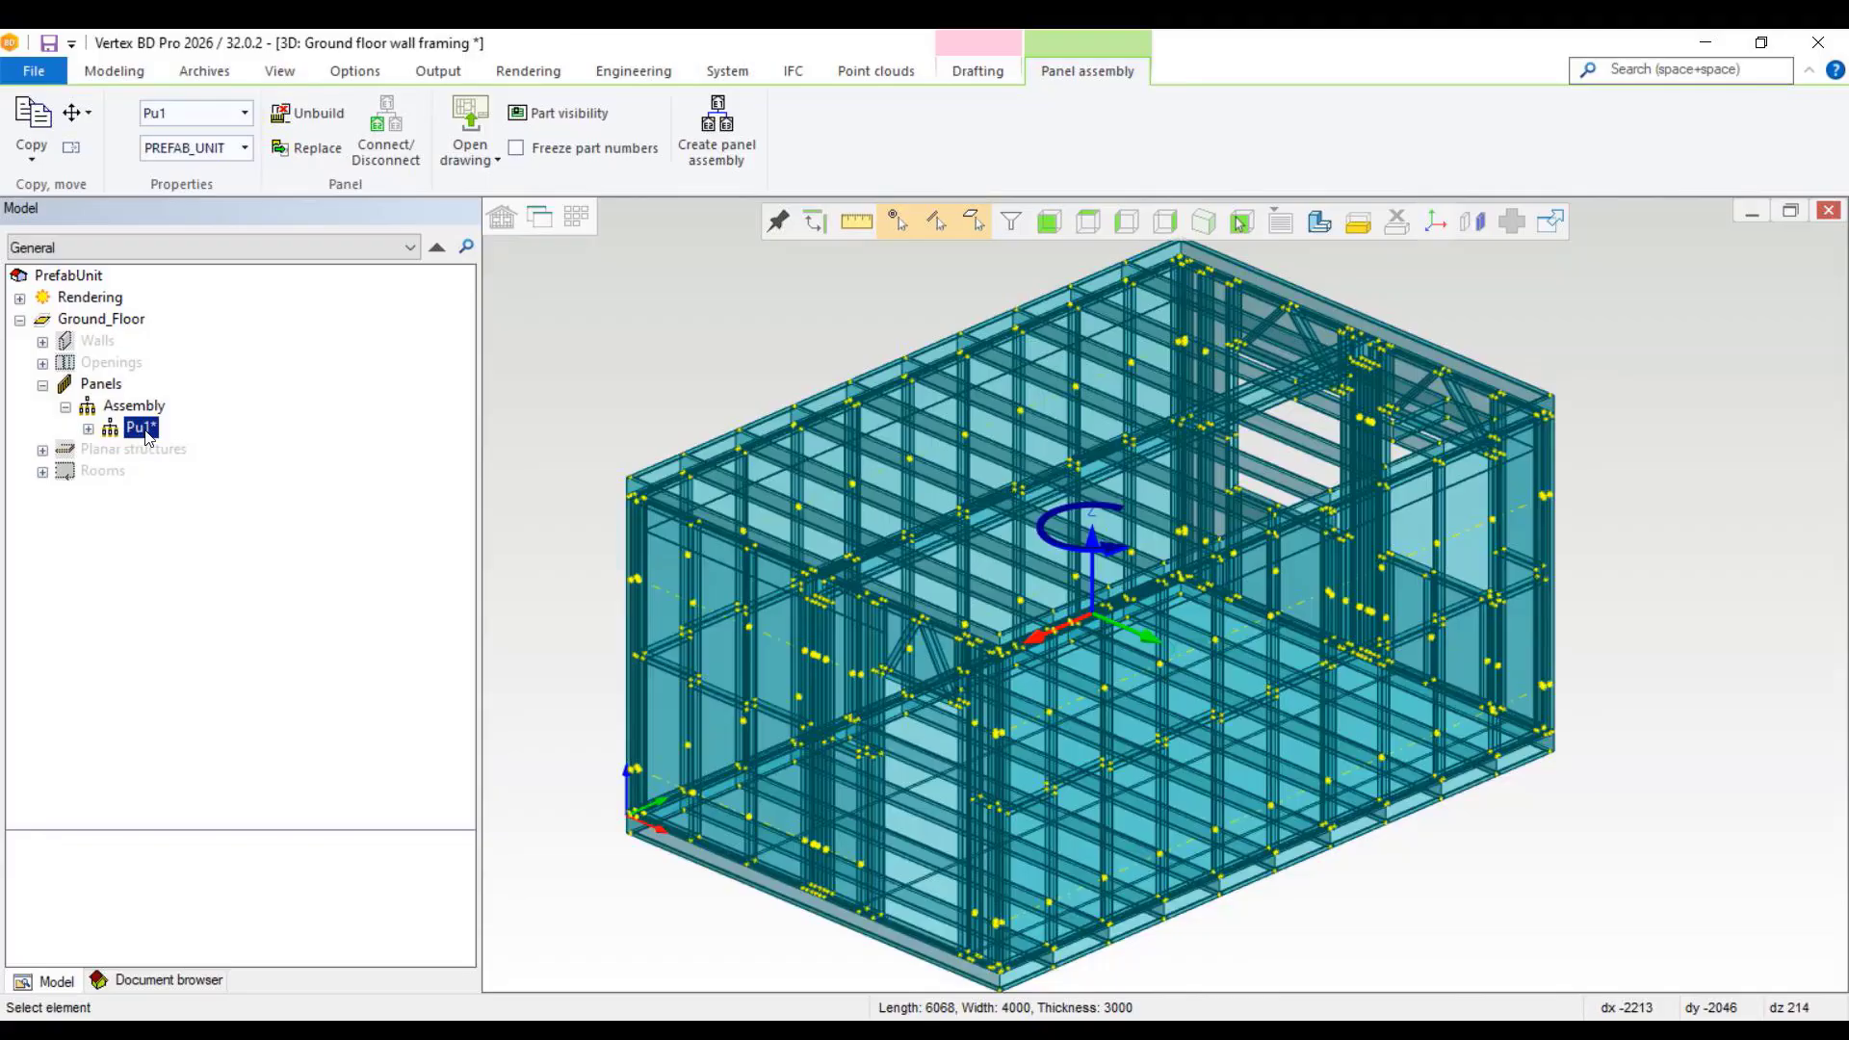
right_click(147, 438)
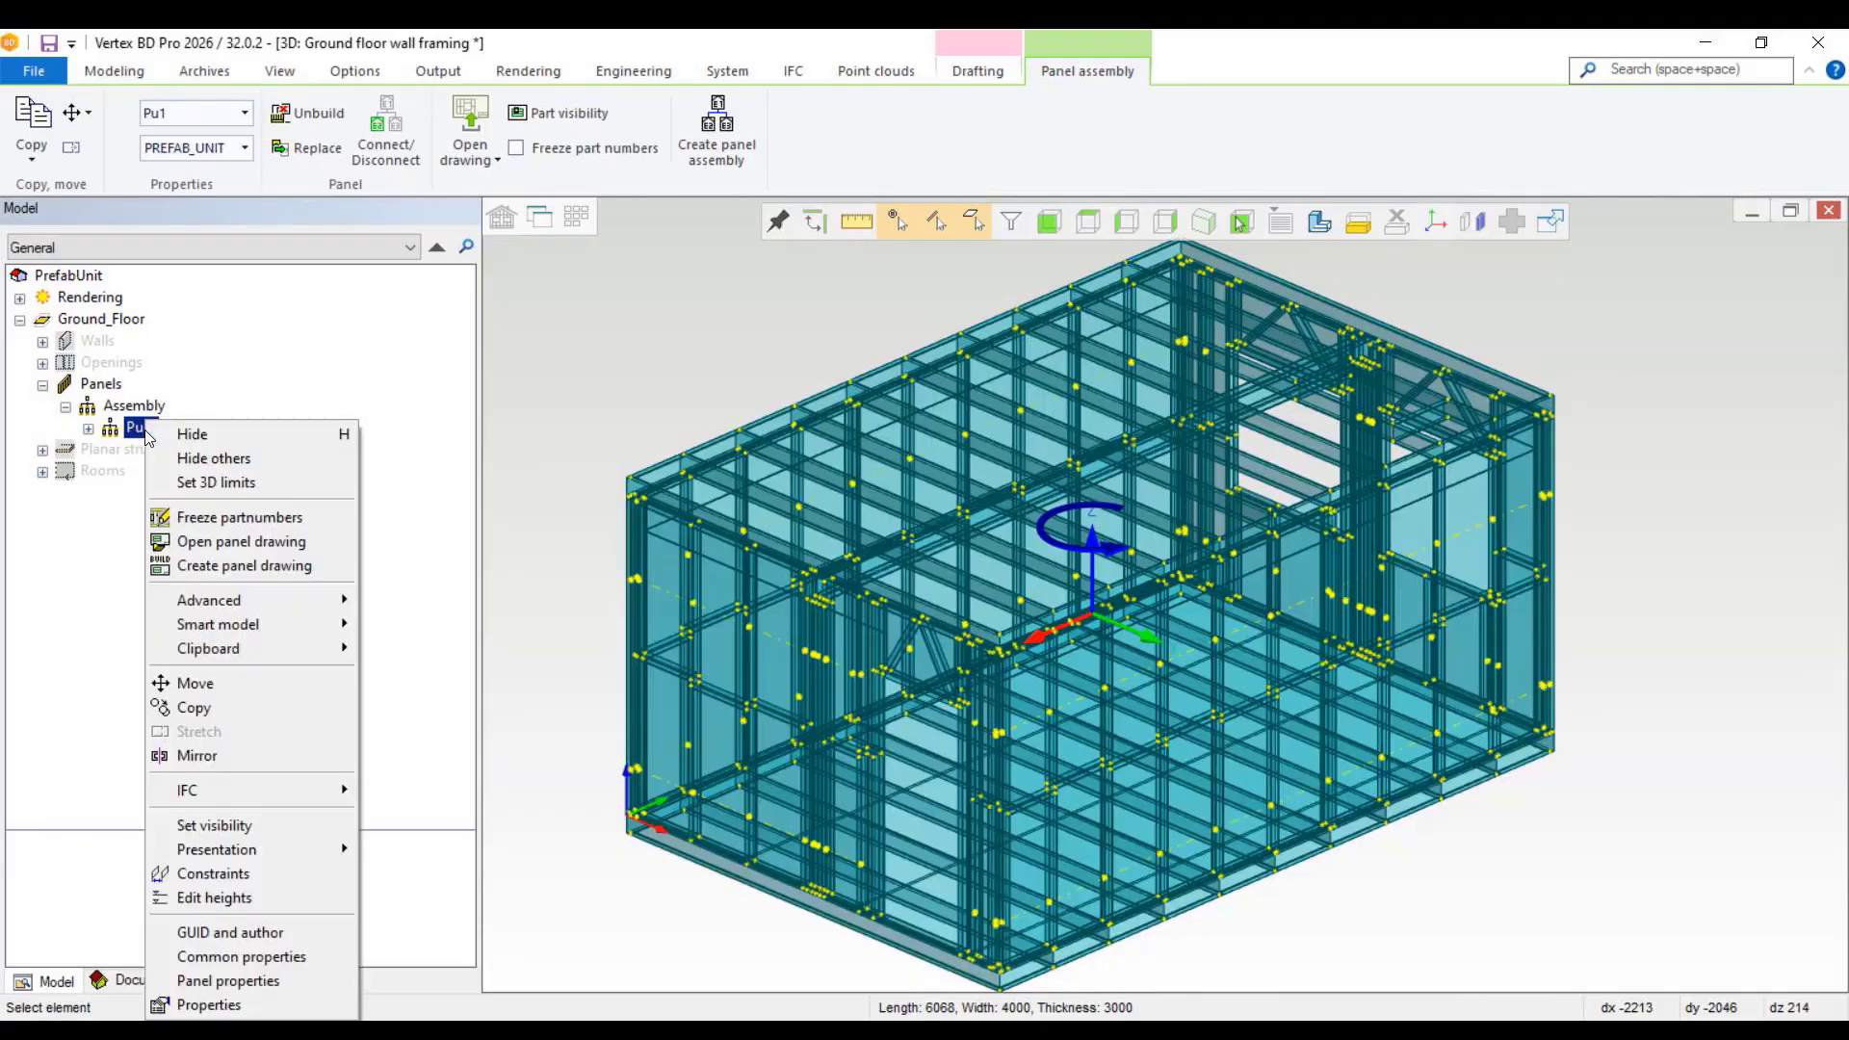
left_click(260, 567)
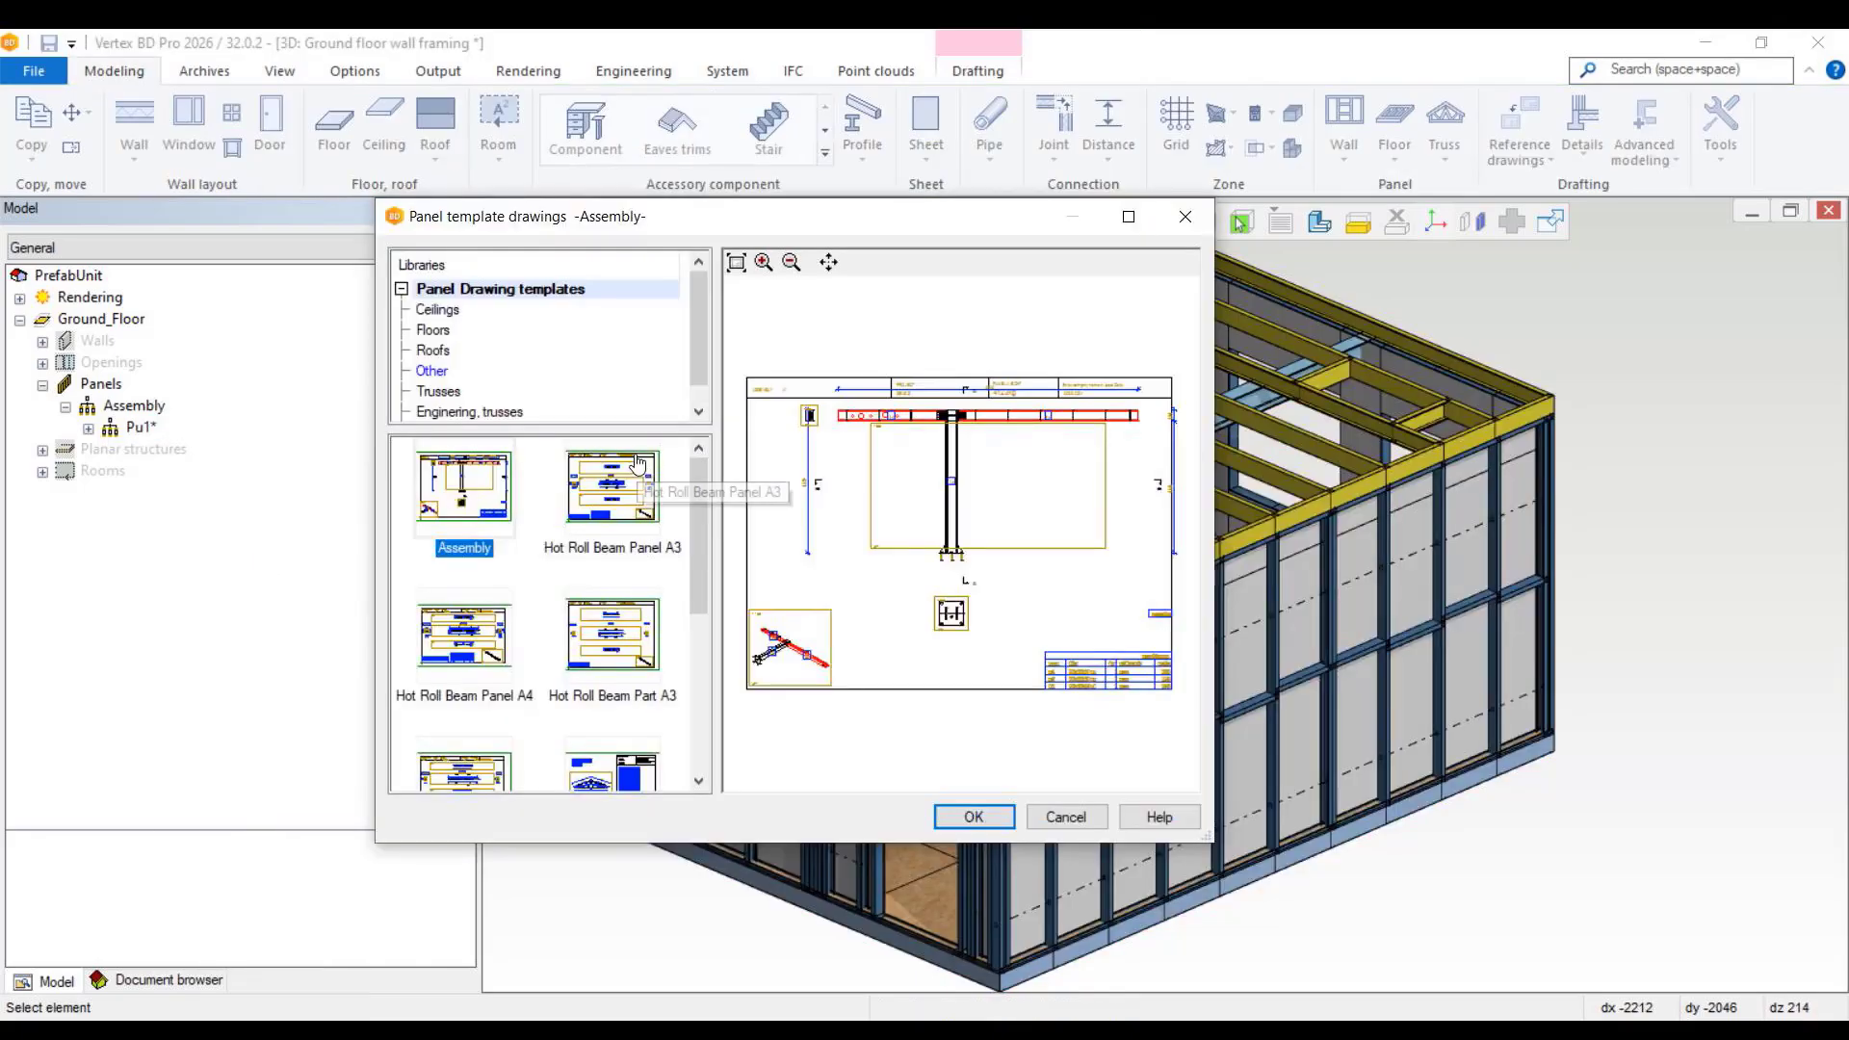
left_click_drag(701, 524, 701, 686)
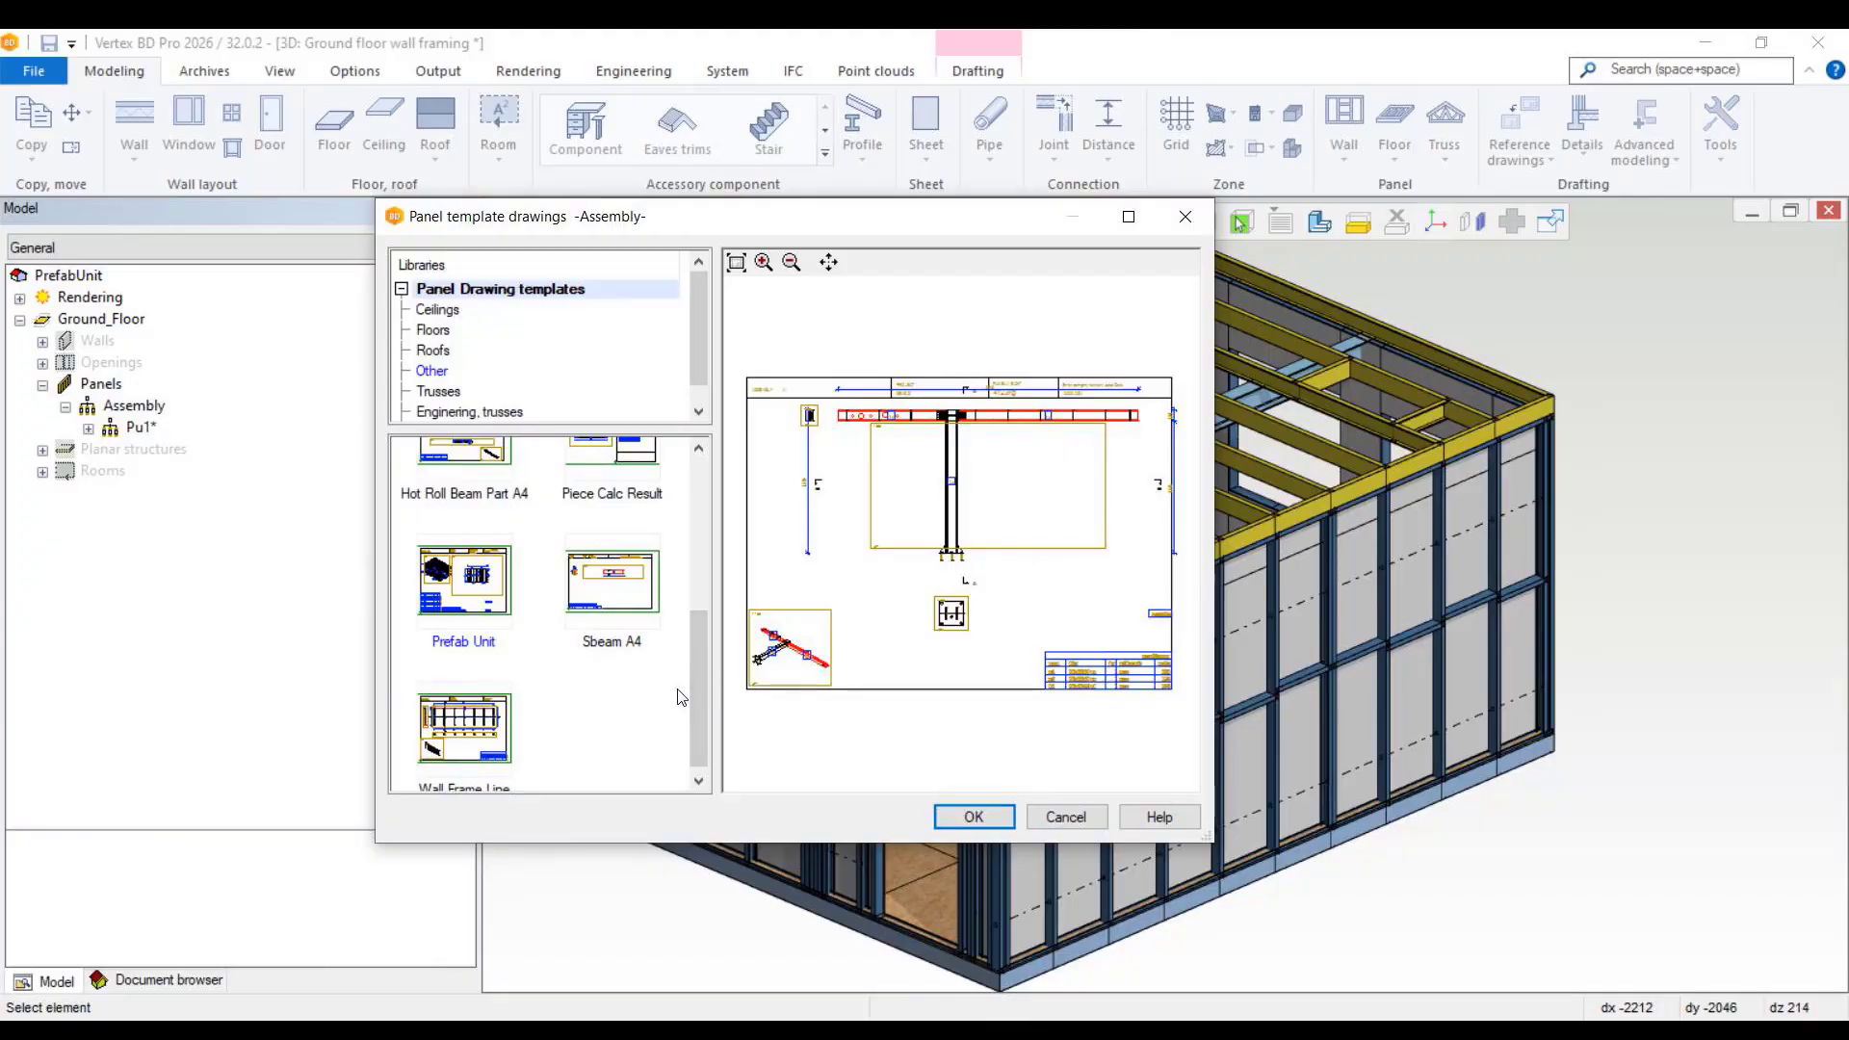
left_click(499, 605)
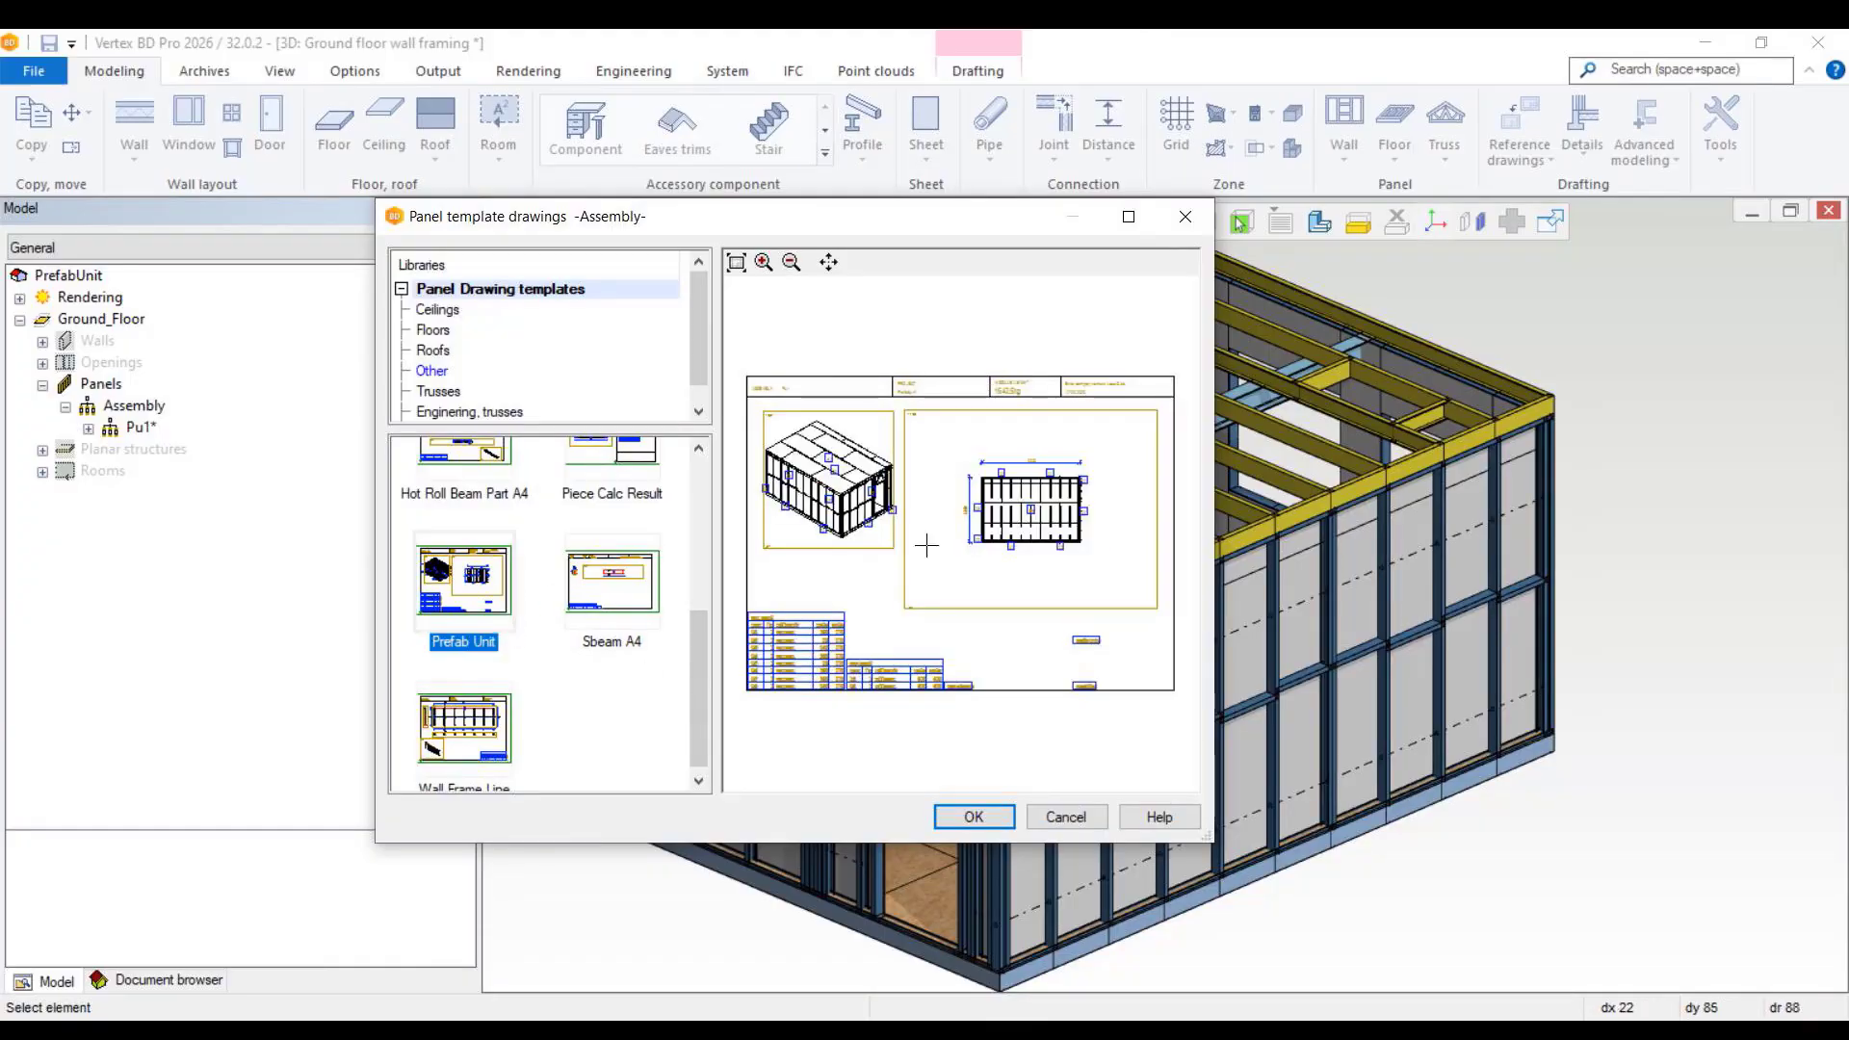
left_click(974, 815)
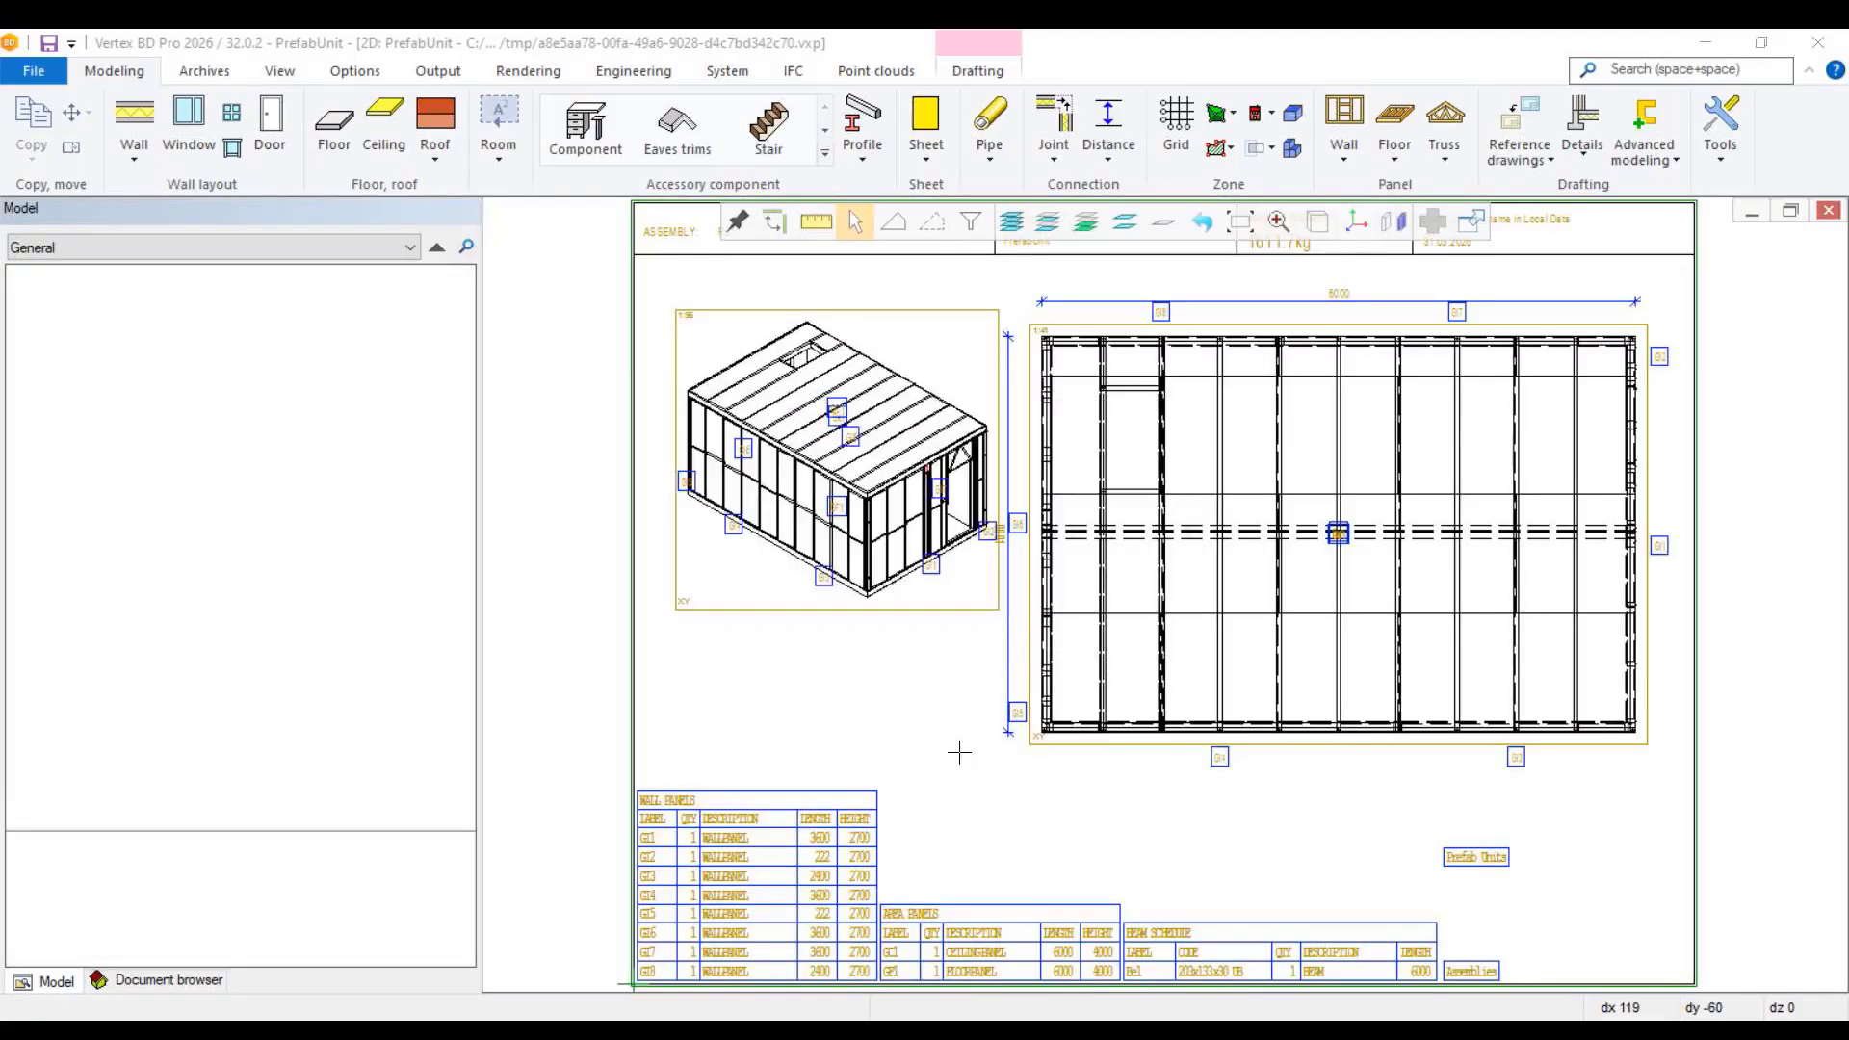
scroll(828, 852, "up", 4)
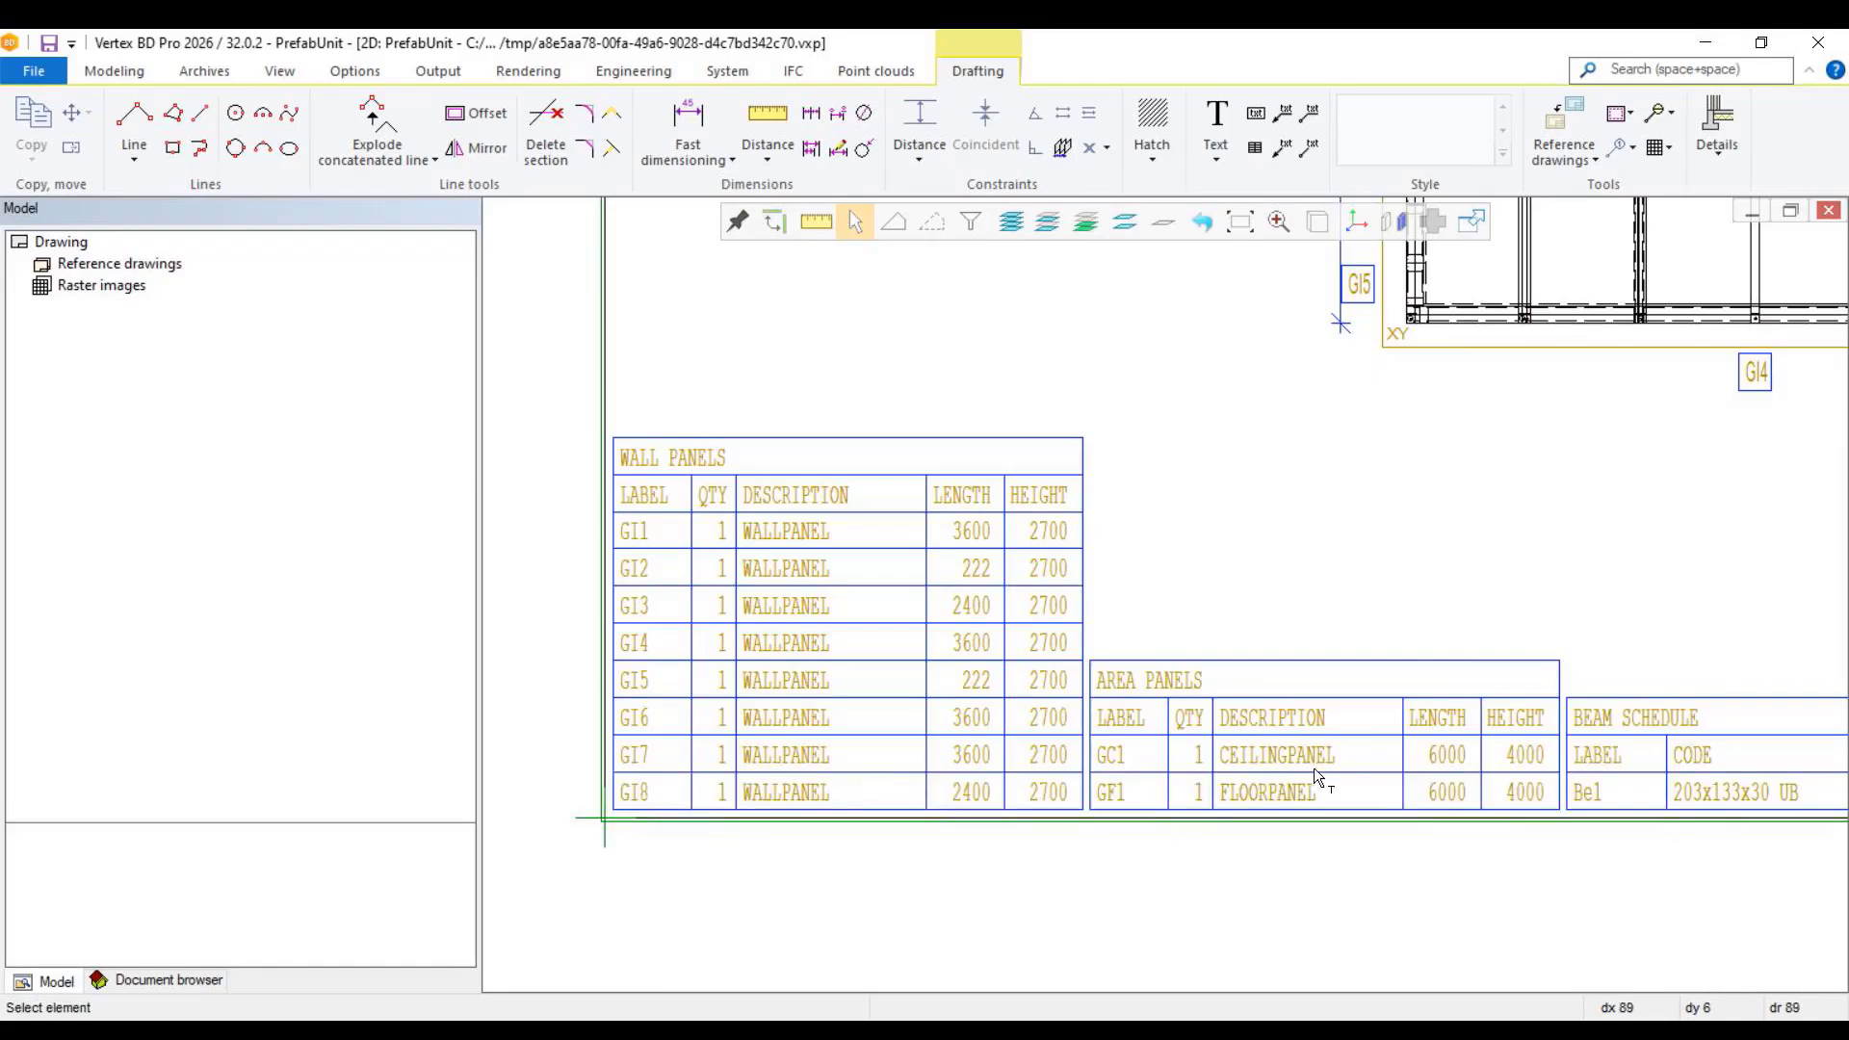
Step: Examine the wall panel, area panel and beam schedules, along with the Prefab Units and Assemblies schedule placeholders on the drawing
scroll(1165, 597, "down", 4)
scroll(1163, 592, "up", 2)
scroll(1163, 593, "up", 1)
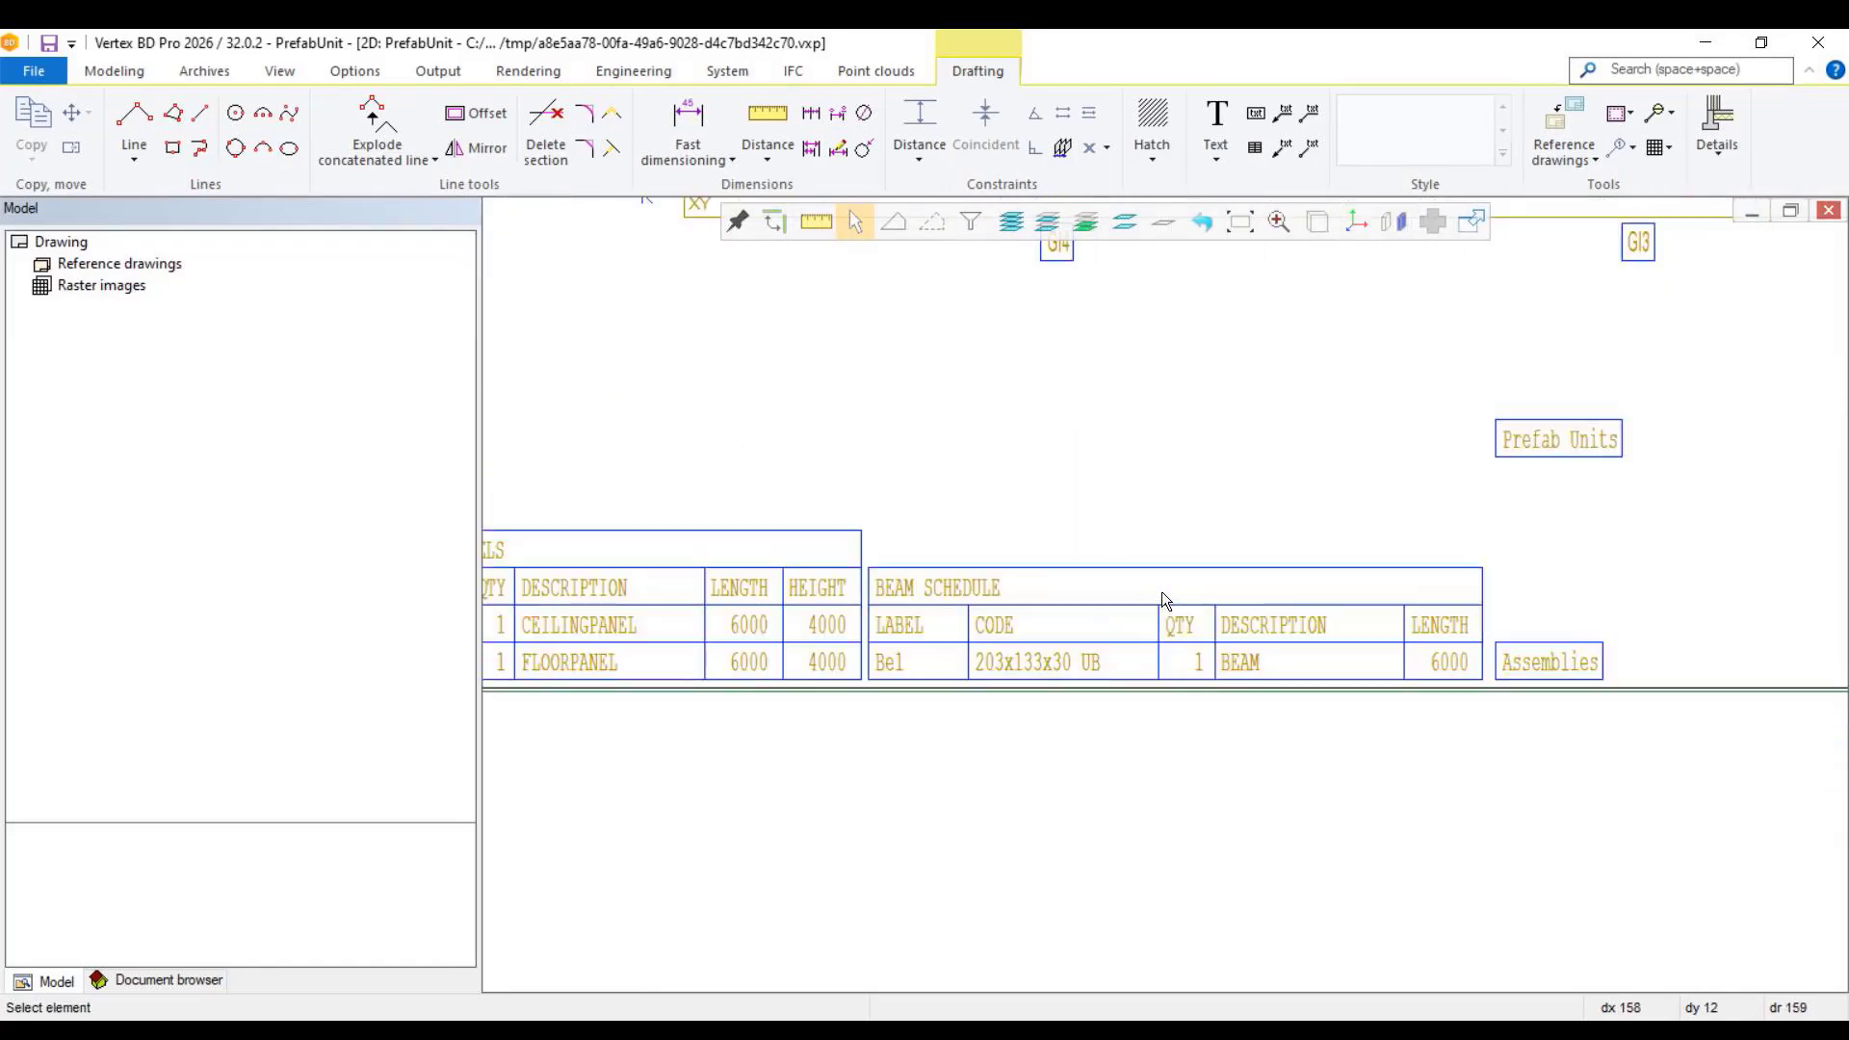
scroll(1161, 592, "down", 3)
scroll(1162, 591, "up", 2)
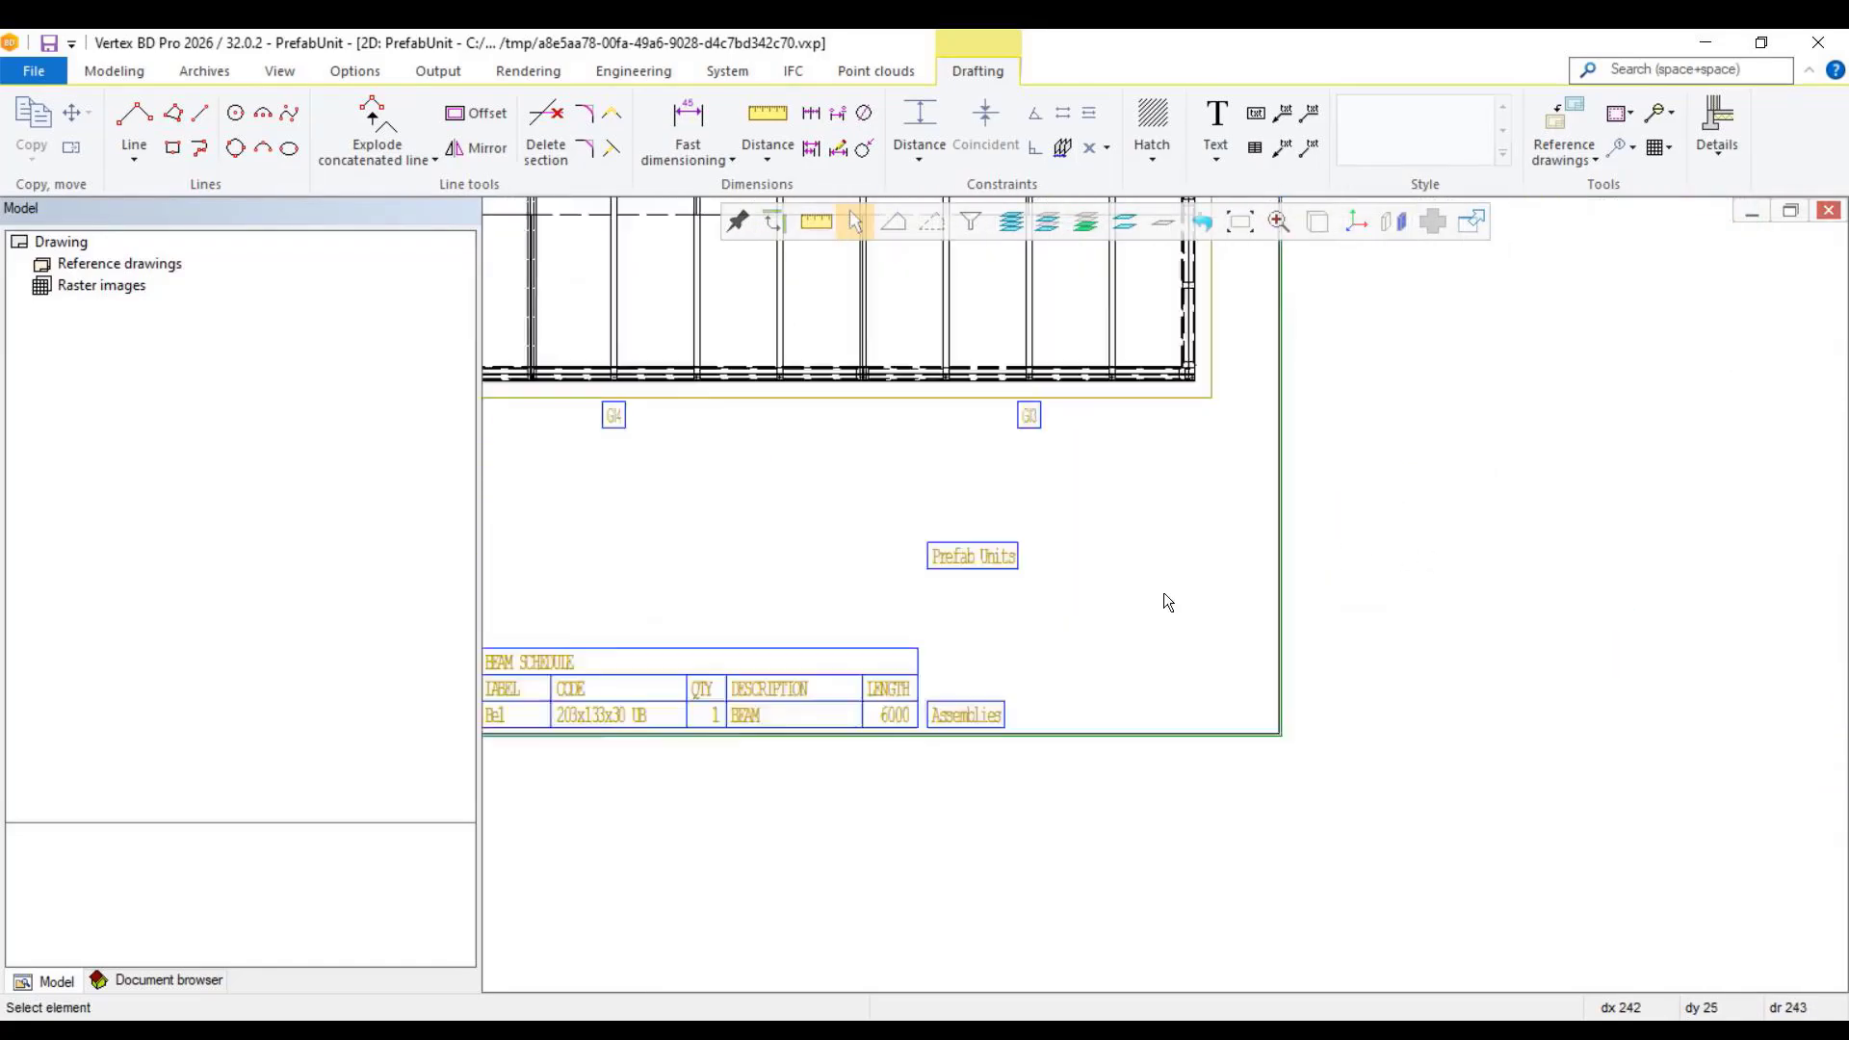
scroll(1164, 601, "up", 1)
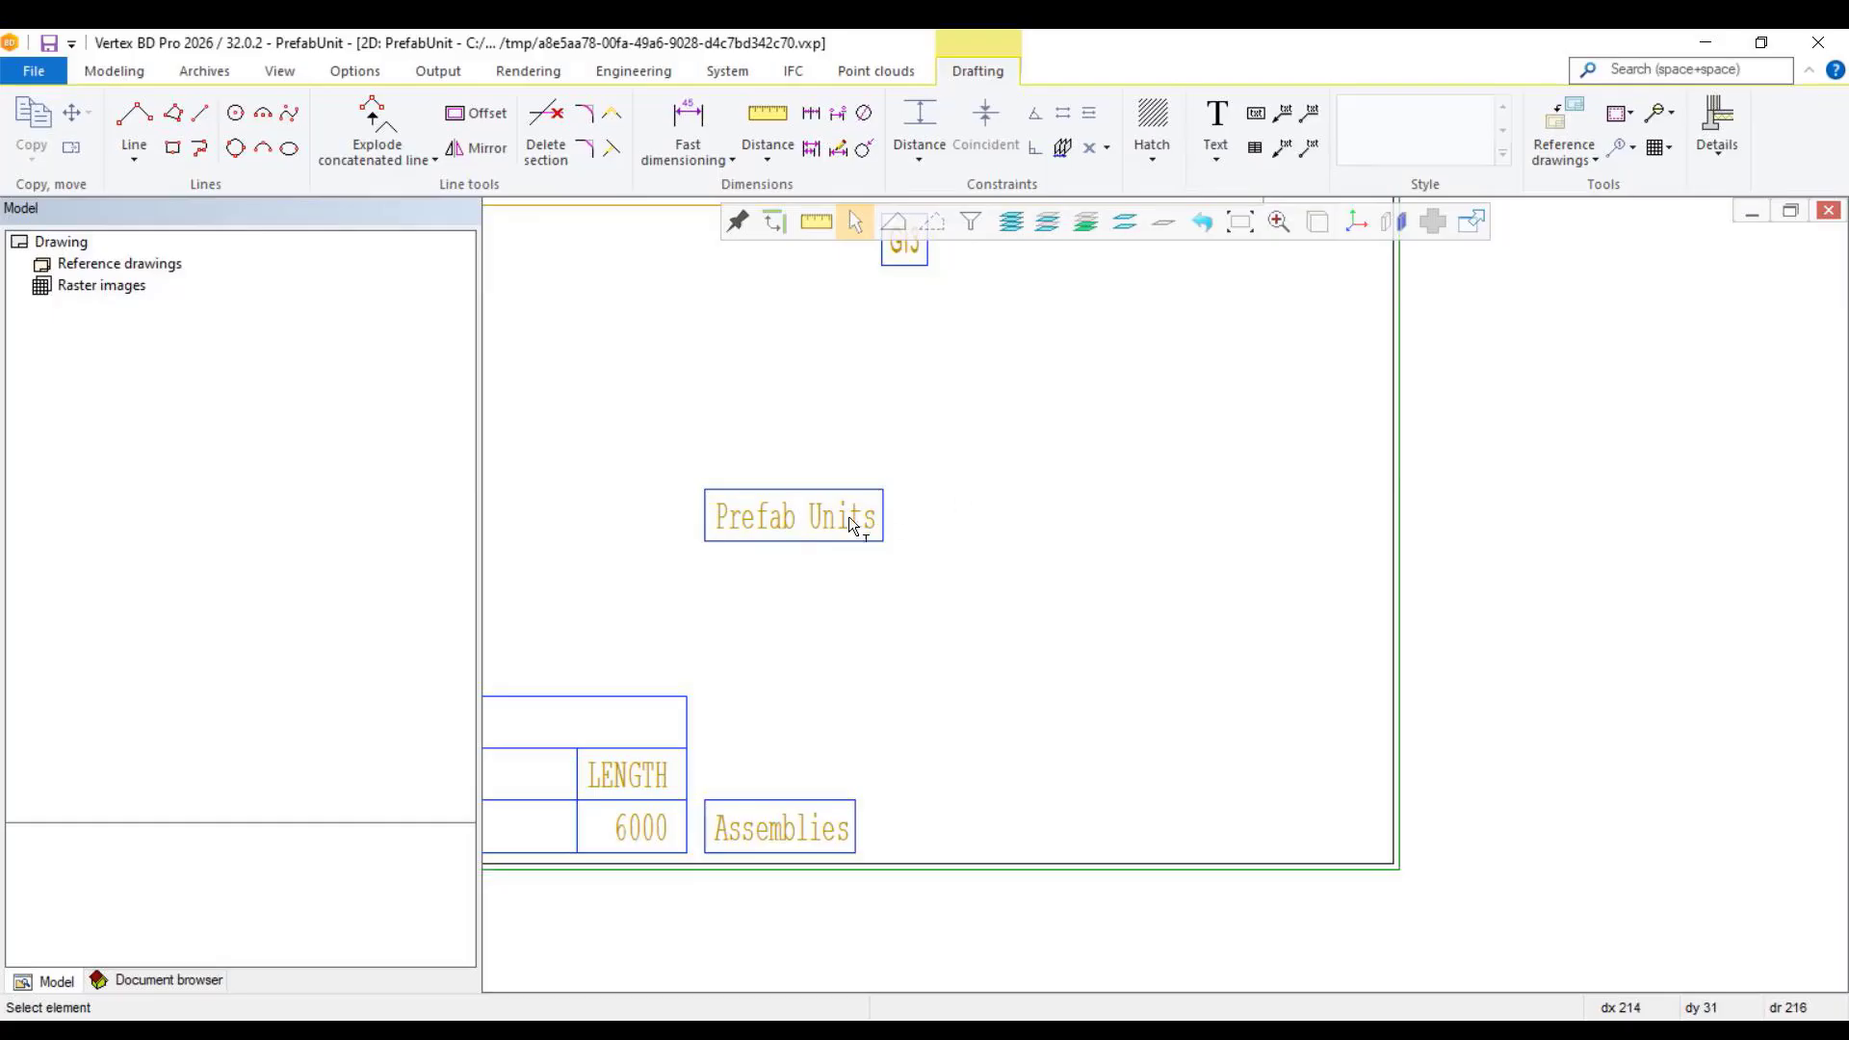
scroll(1165, 587, "down", 5)
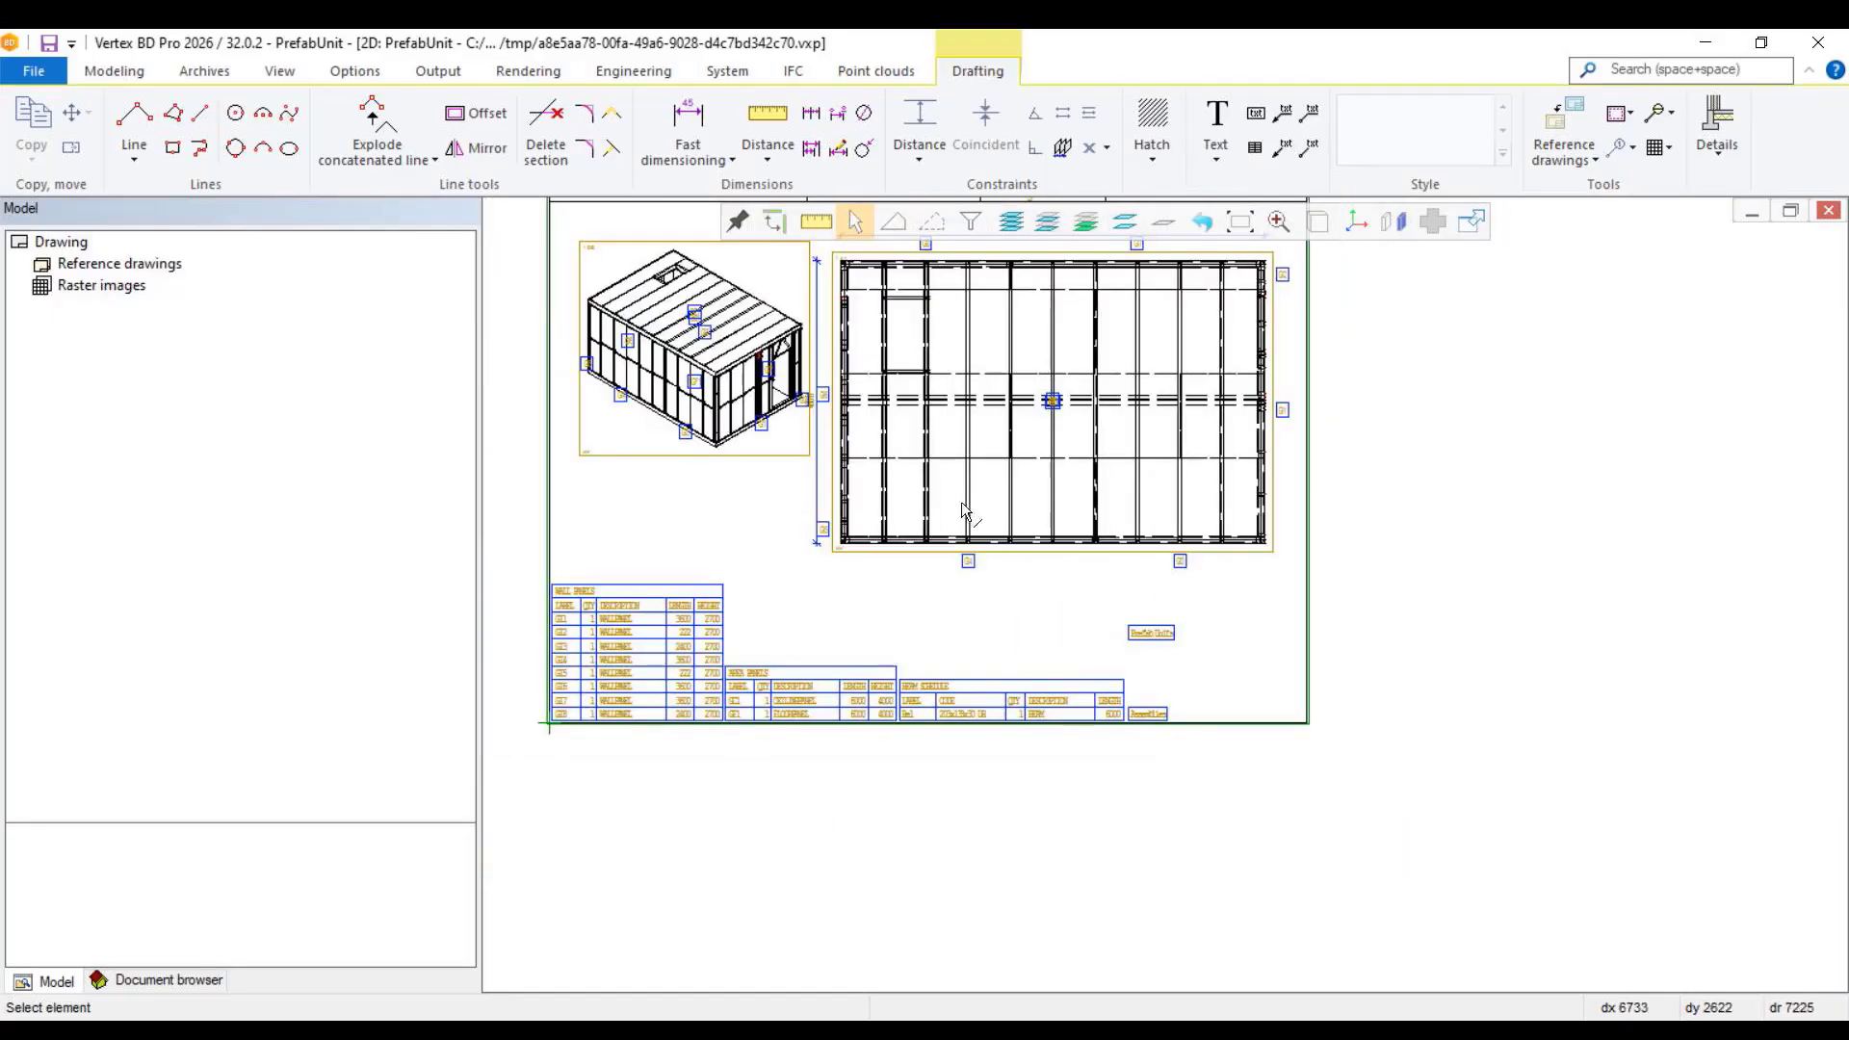
Step: Inspect the isometric and plan views of the Pu1 drawing with their panel labels and dimensions
scroll(1165, 599, "up", 3)
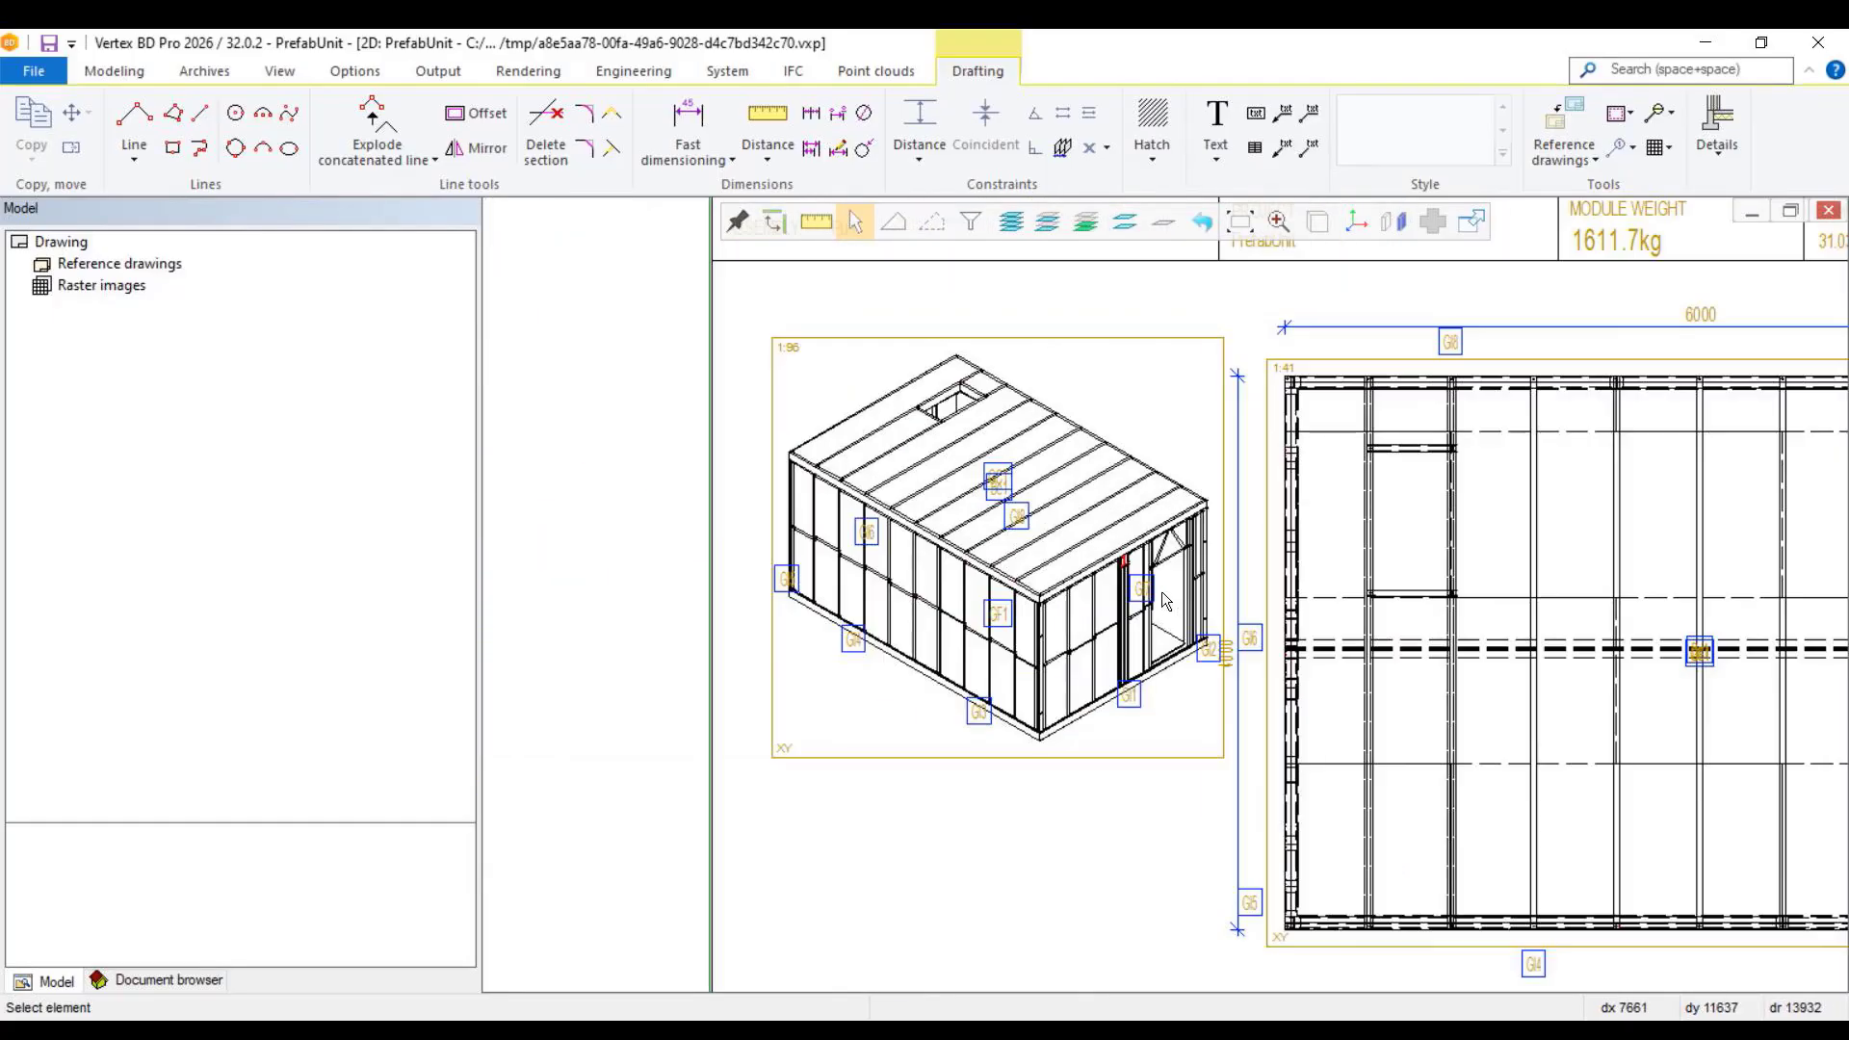
scroll(1165, 599, "up", 2)
scroll(1290, 589, "down", 2)
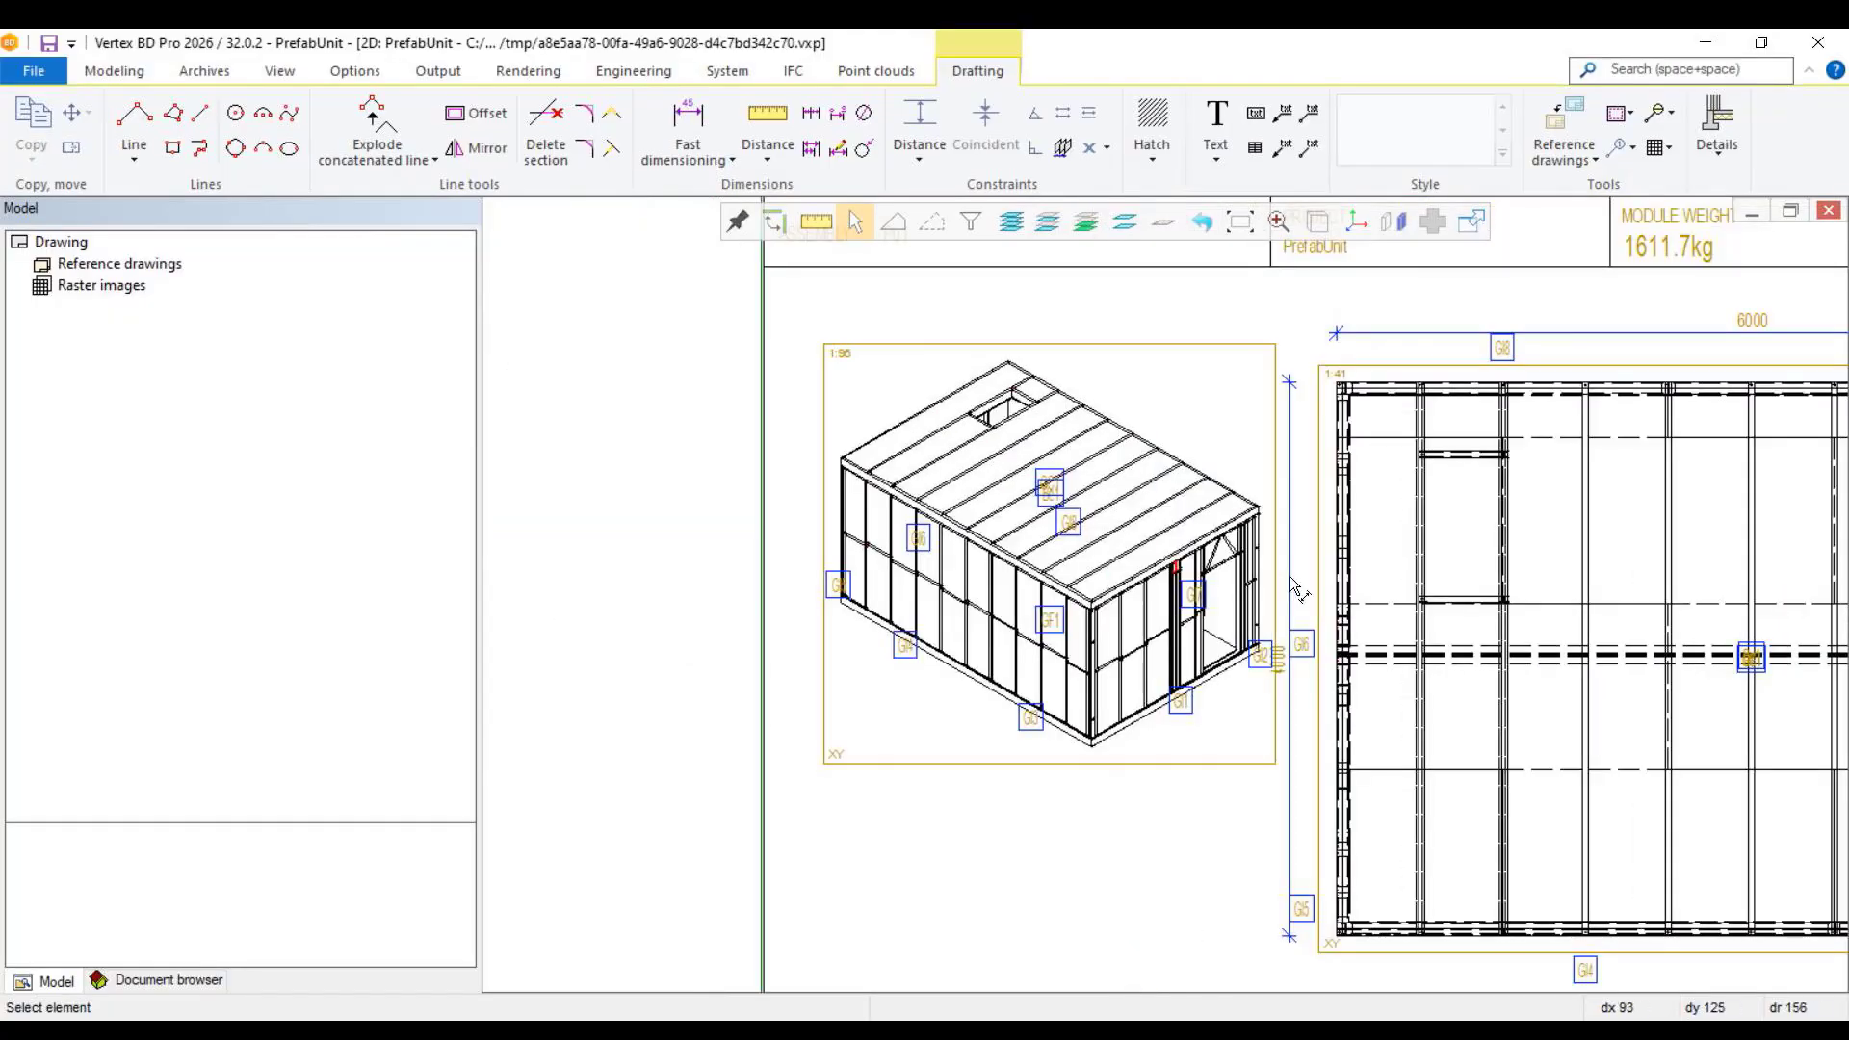
scroll(1162, 597, "up", 2)
scroll(1163, 597, "down", 3)
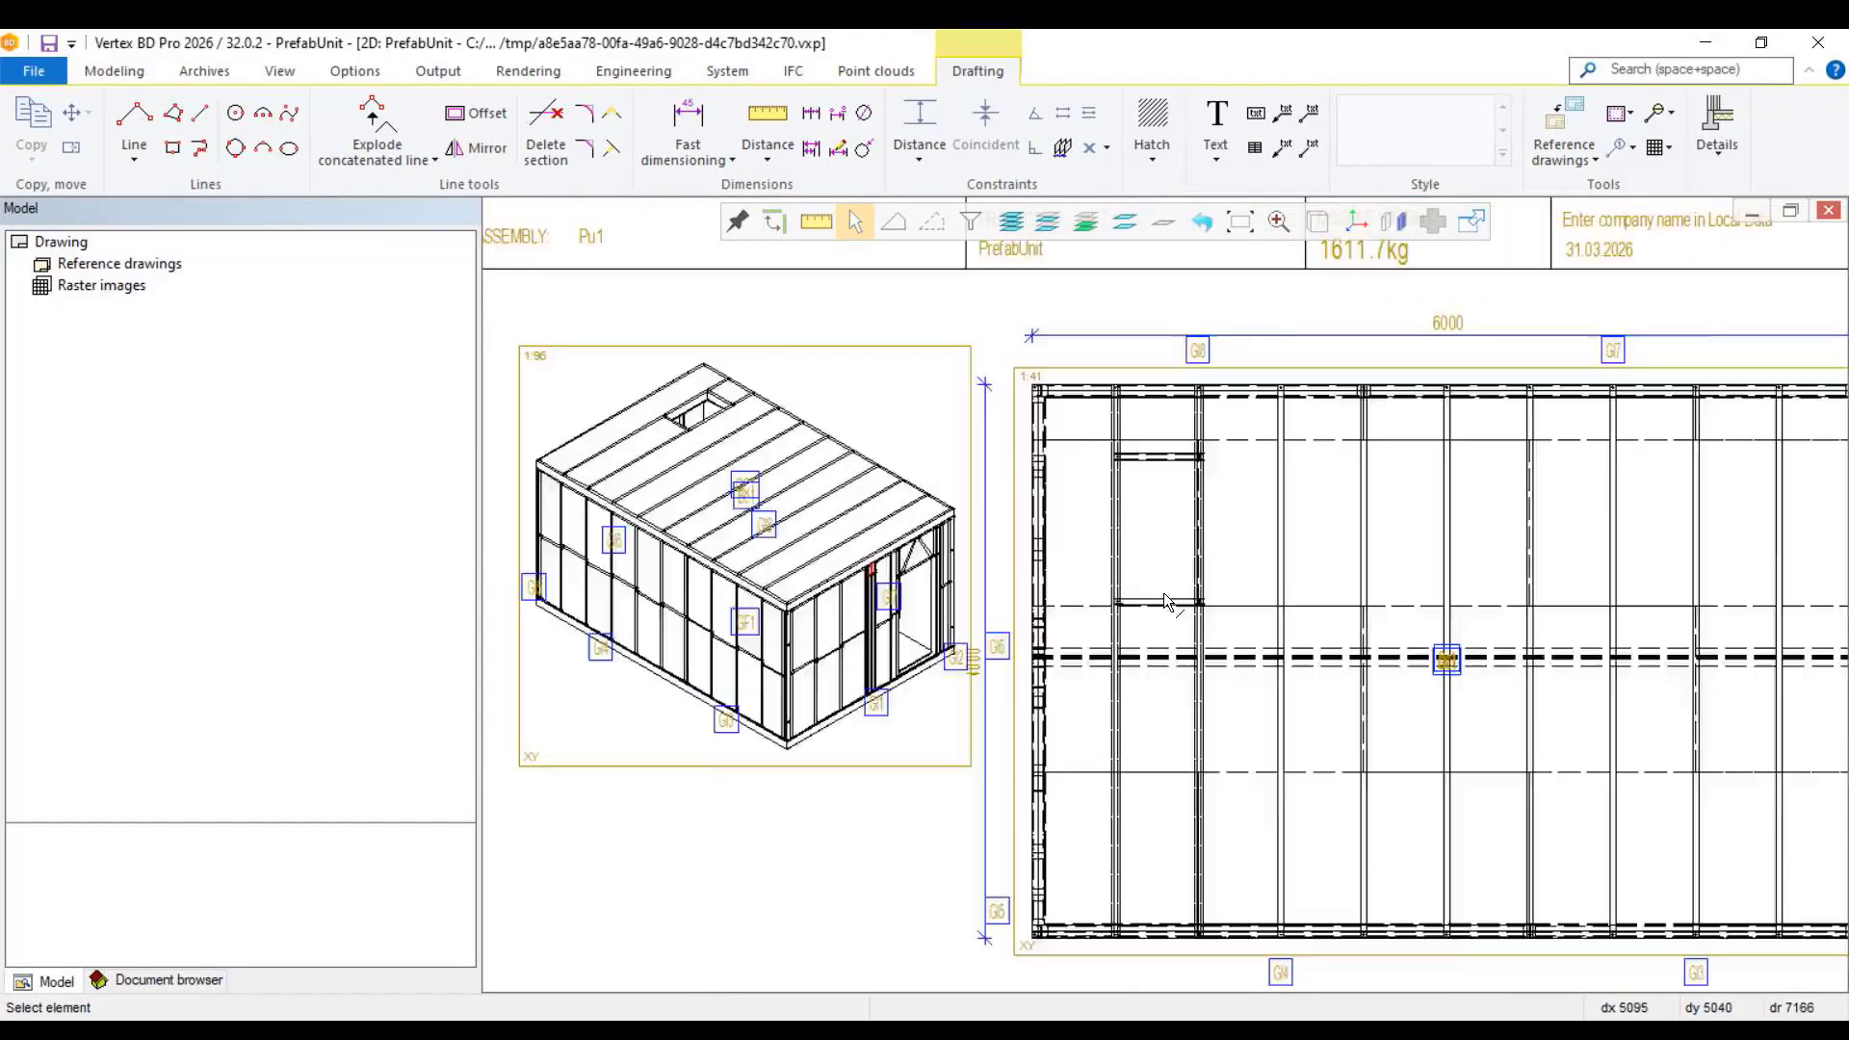
scroll(1163, 597, "up", 1)
scroll(1163, 597, "down", 1)
scroll(1163, 592, "down", 1)
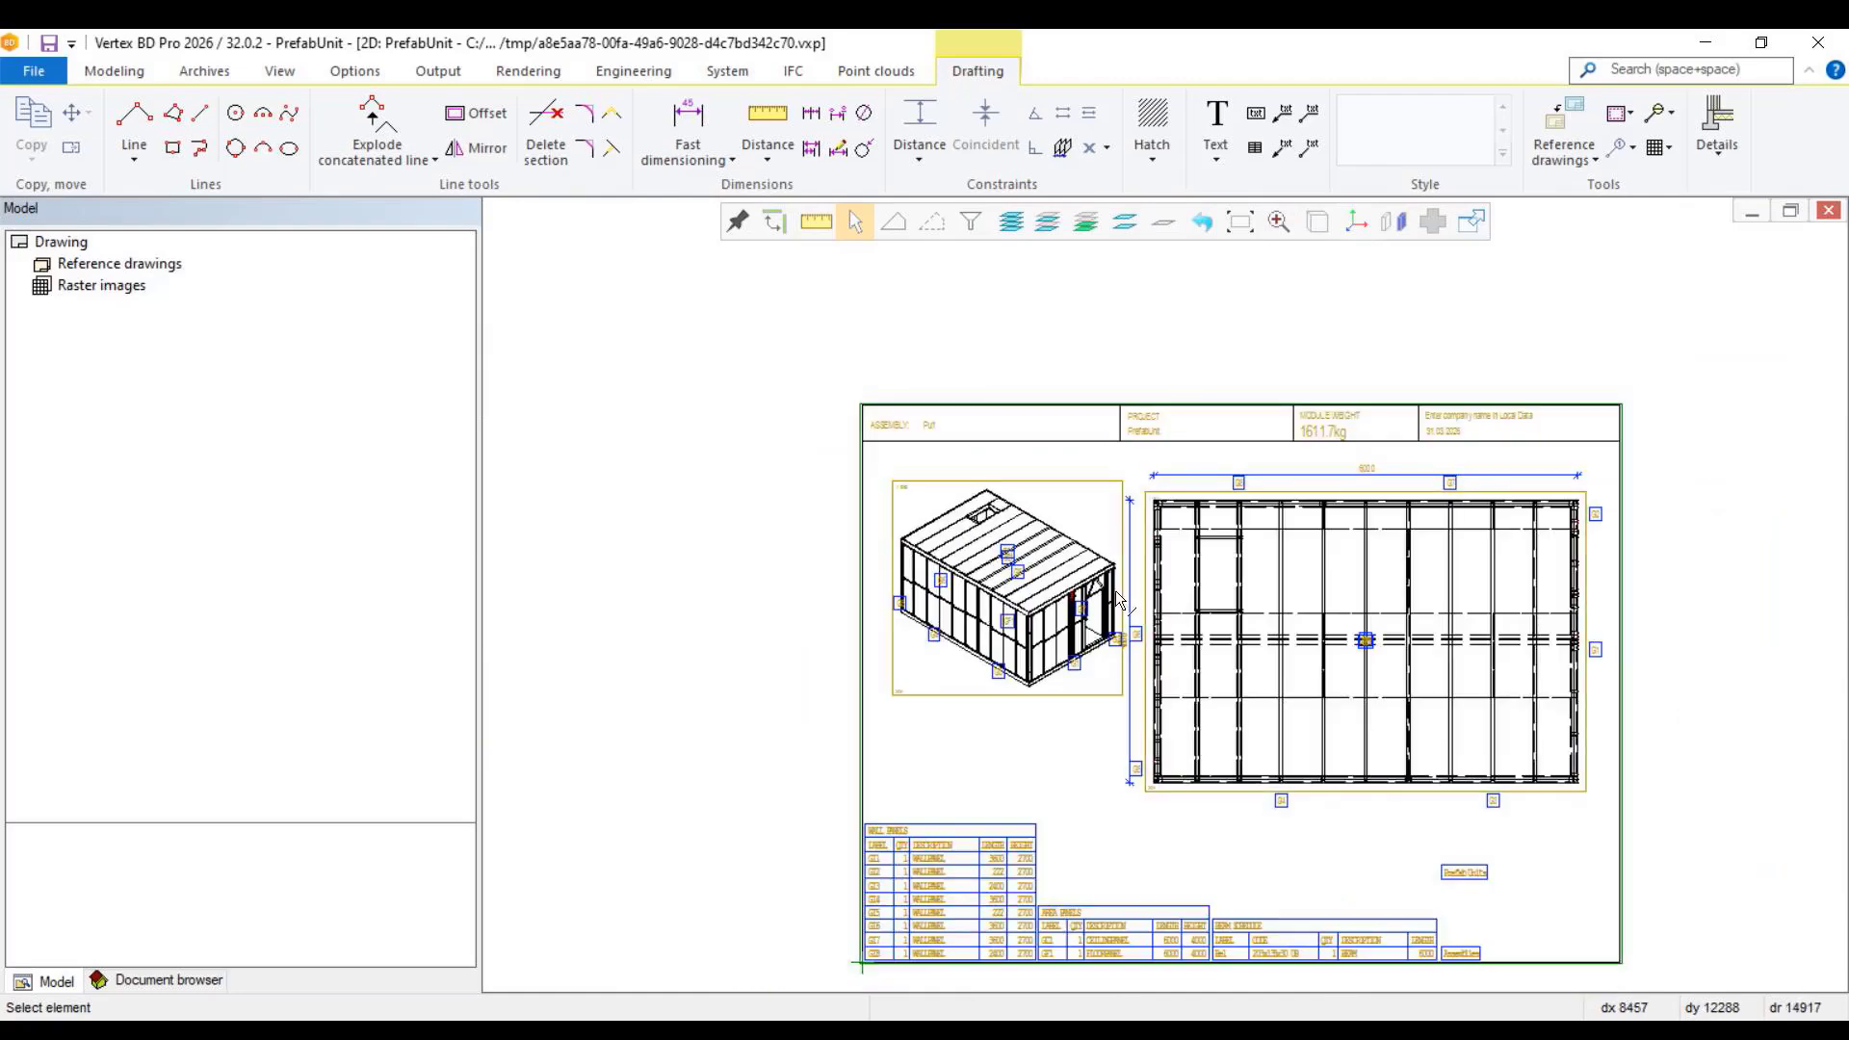
Step: Apply the Module frame view line property rule to the isometric view so that it shows only framing
scroll(1160, 591, "up", 5)
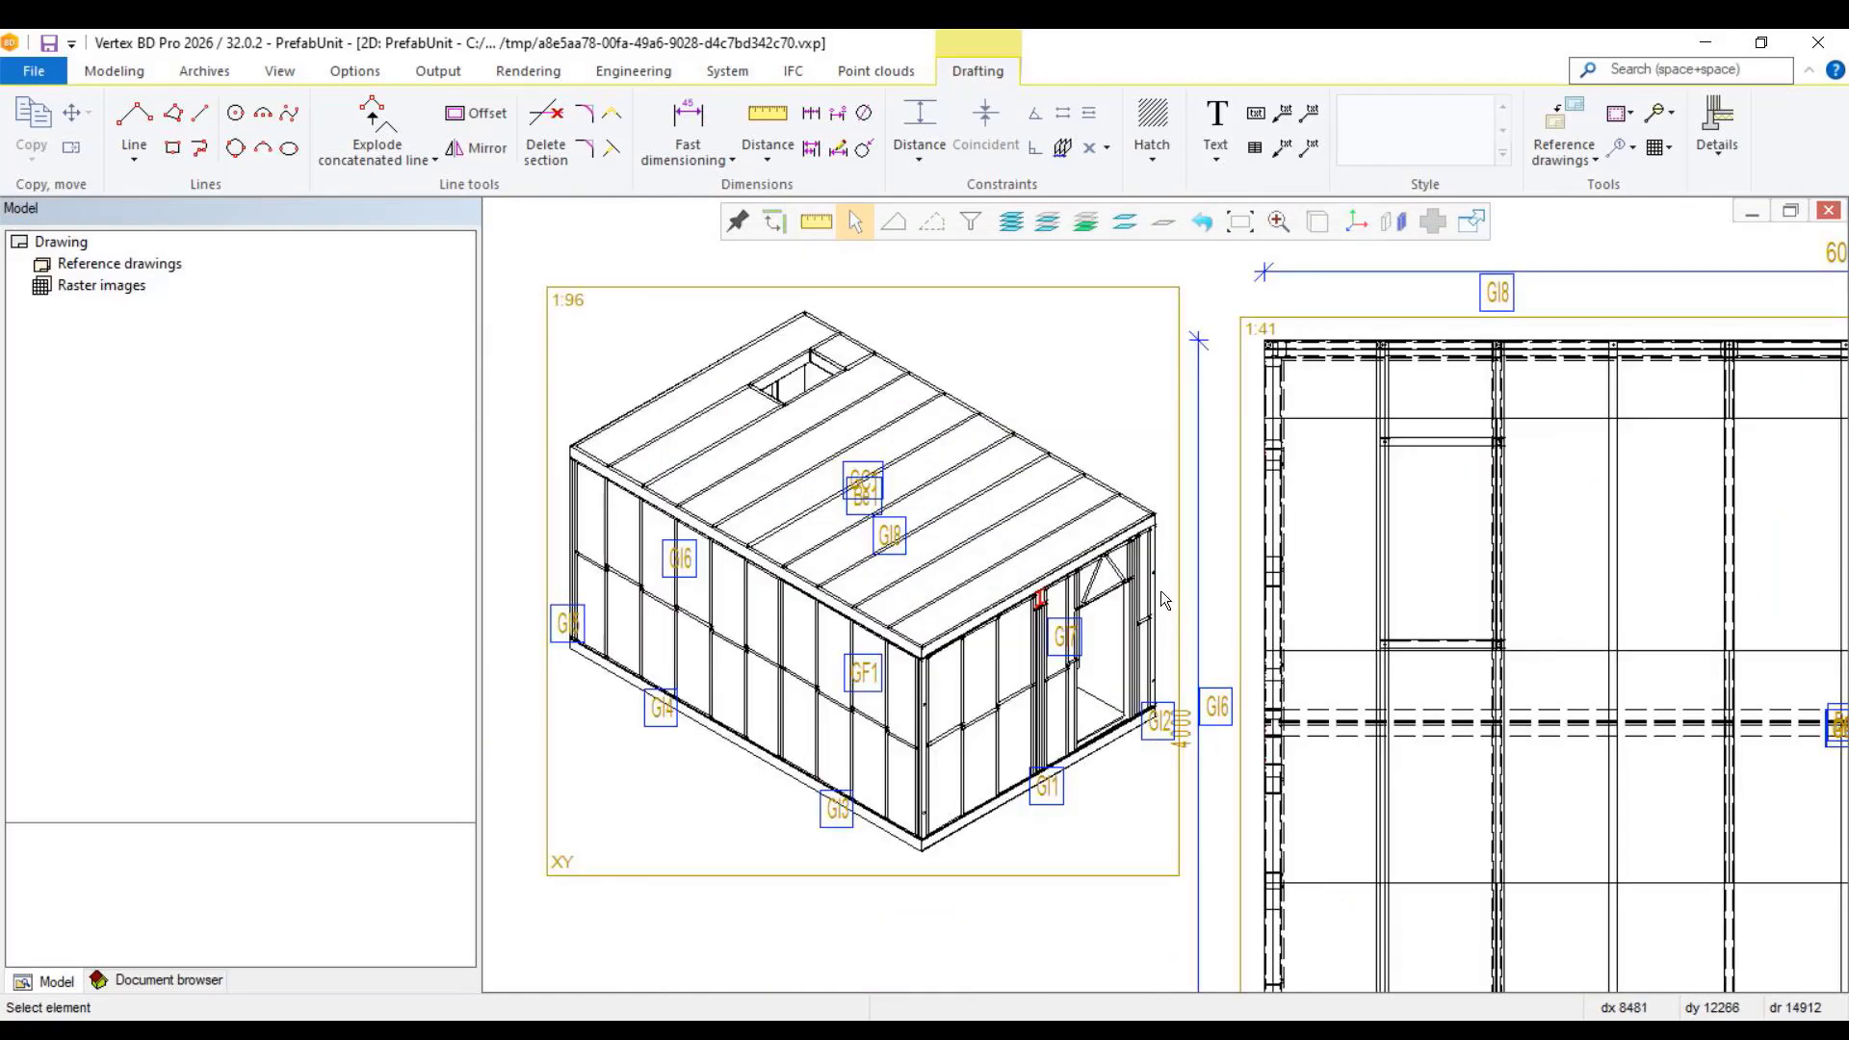
double_click(876, 875)
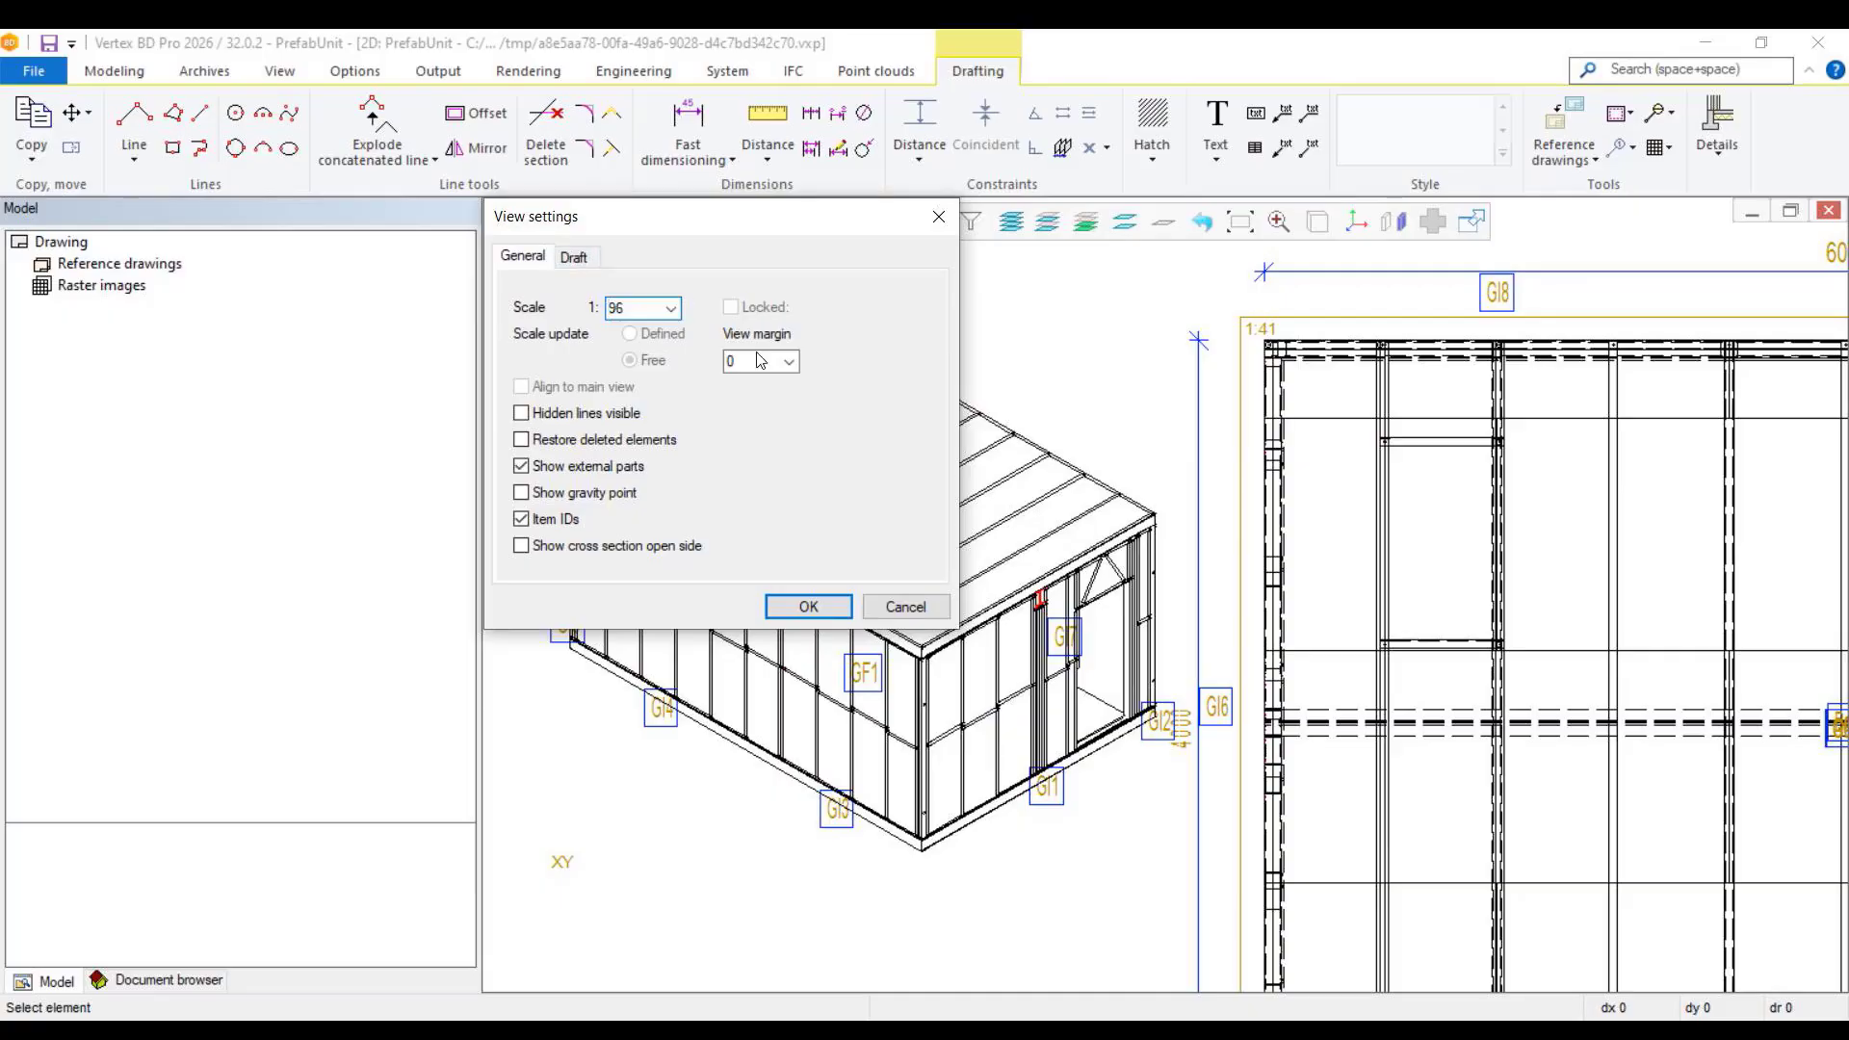
left_click(575, 258)
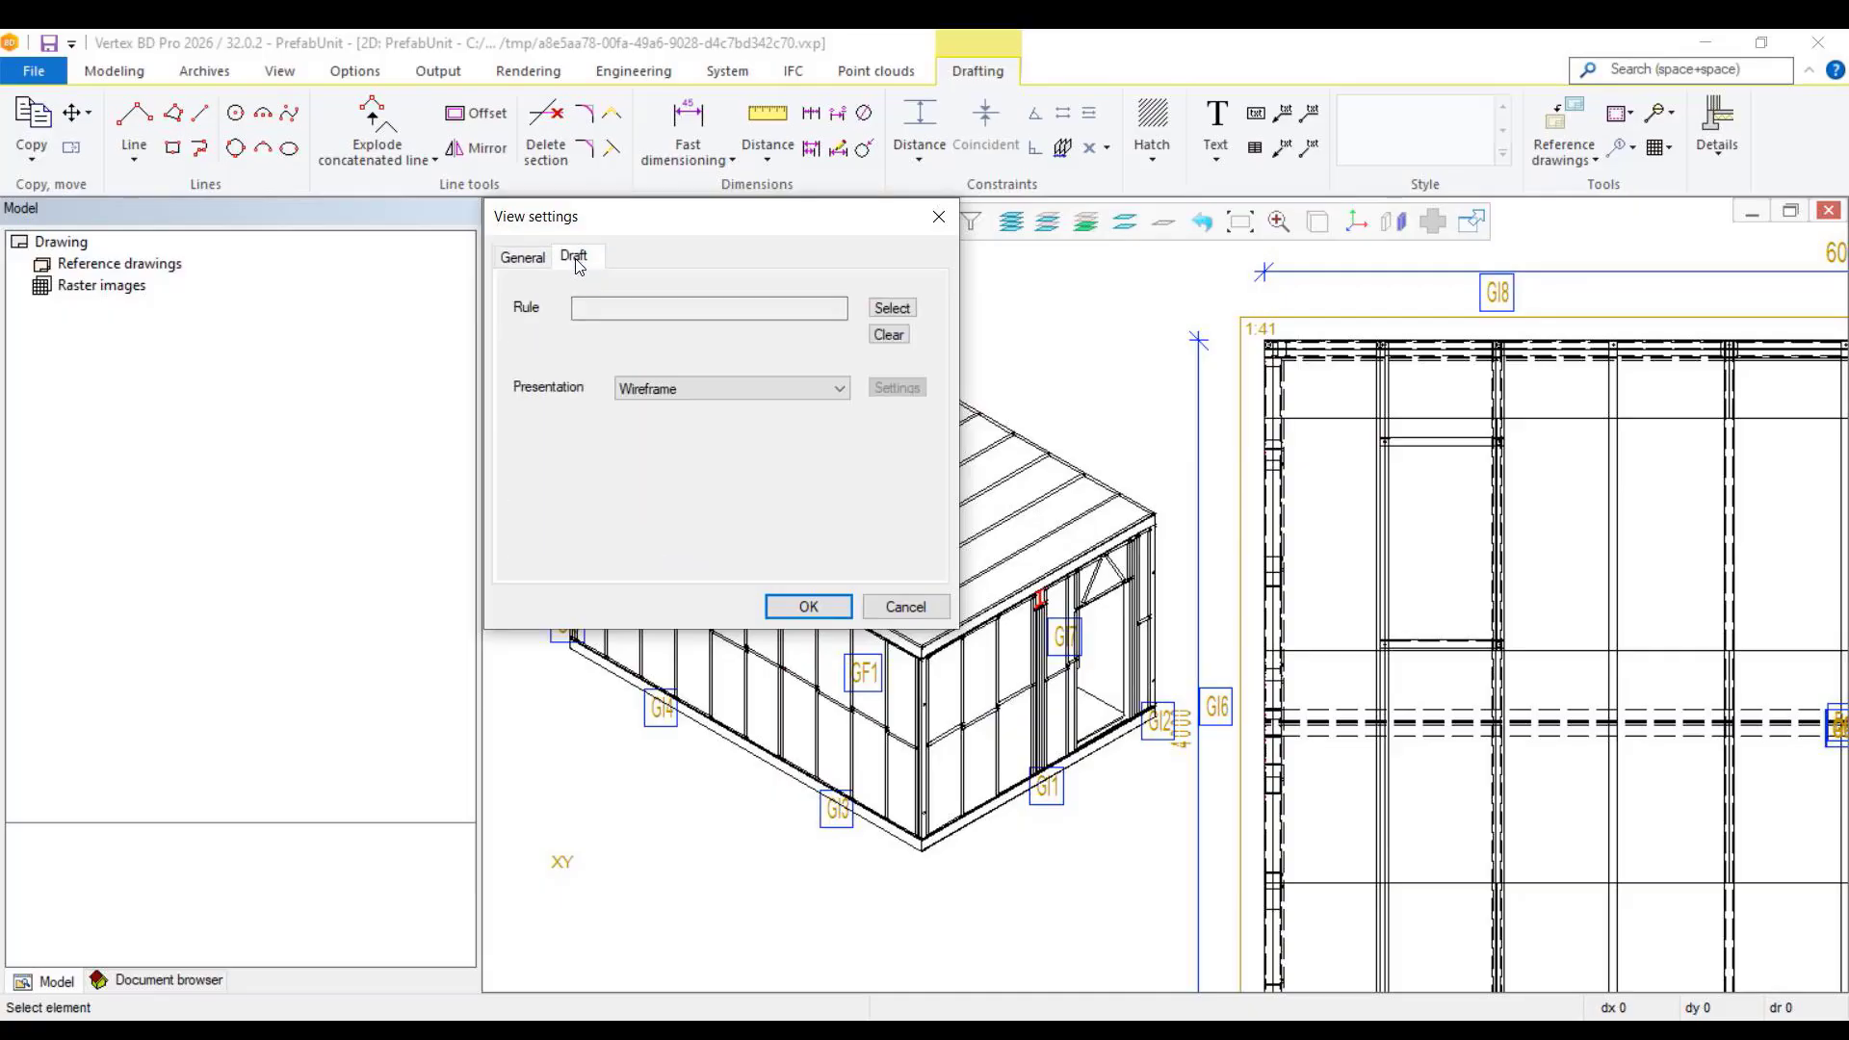
left_click(892, 309)
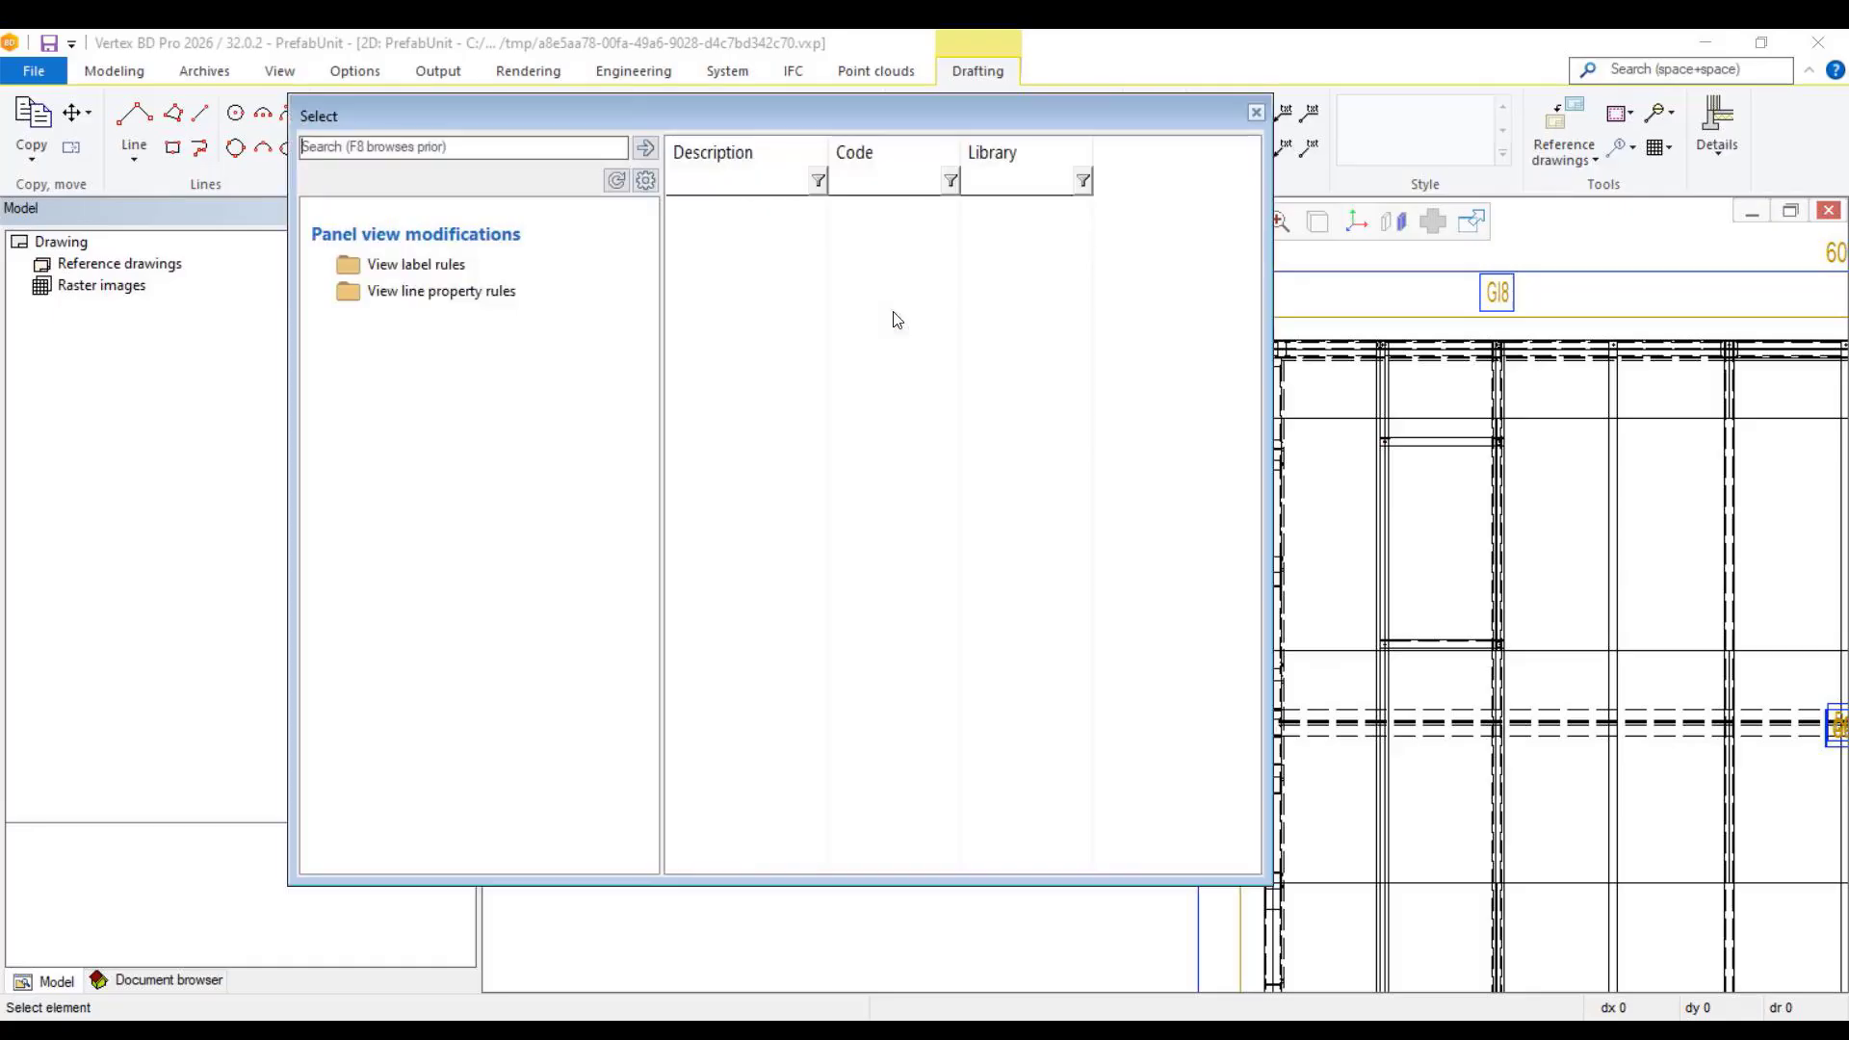
left_click(448, 301)
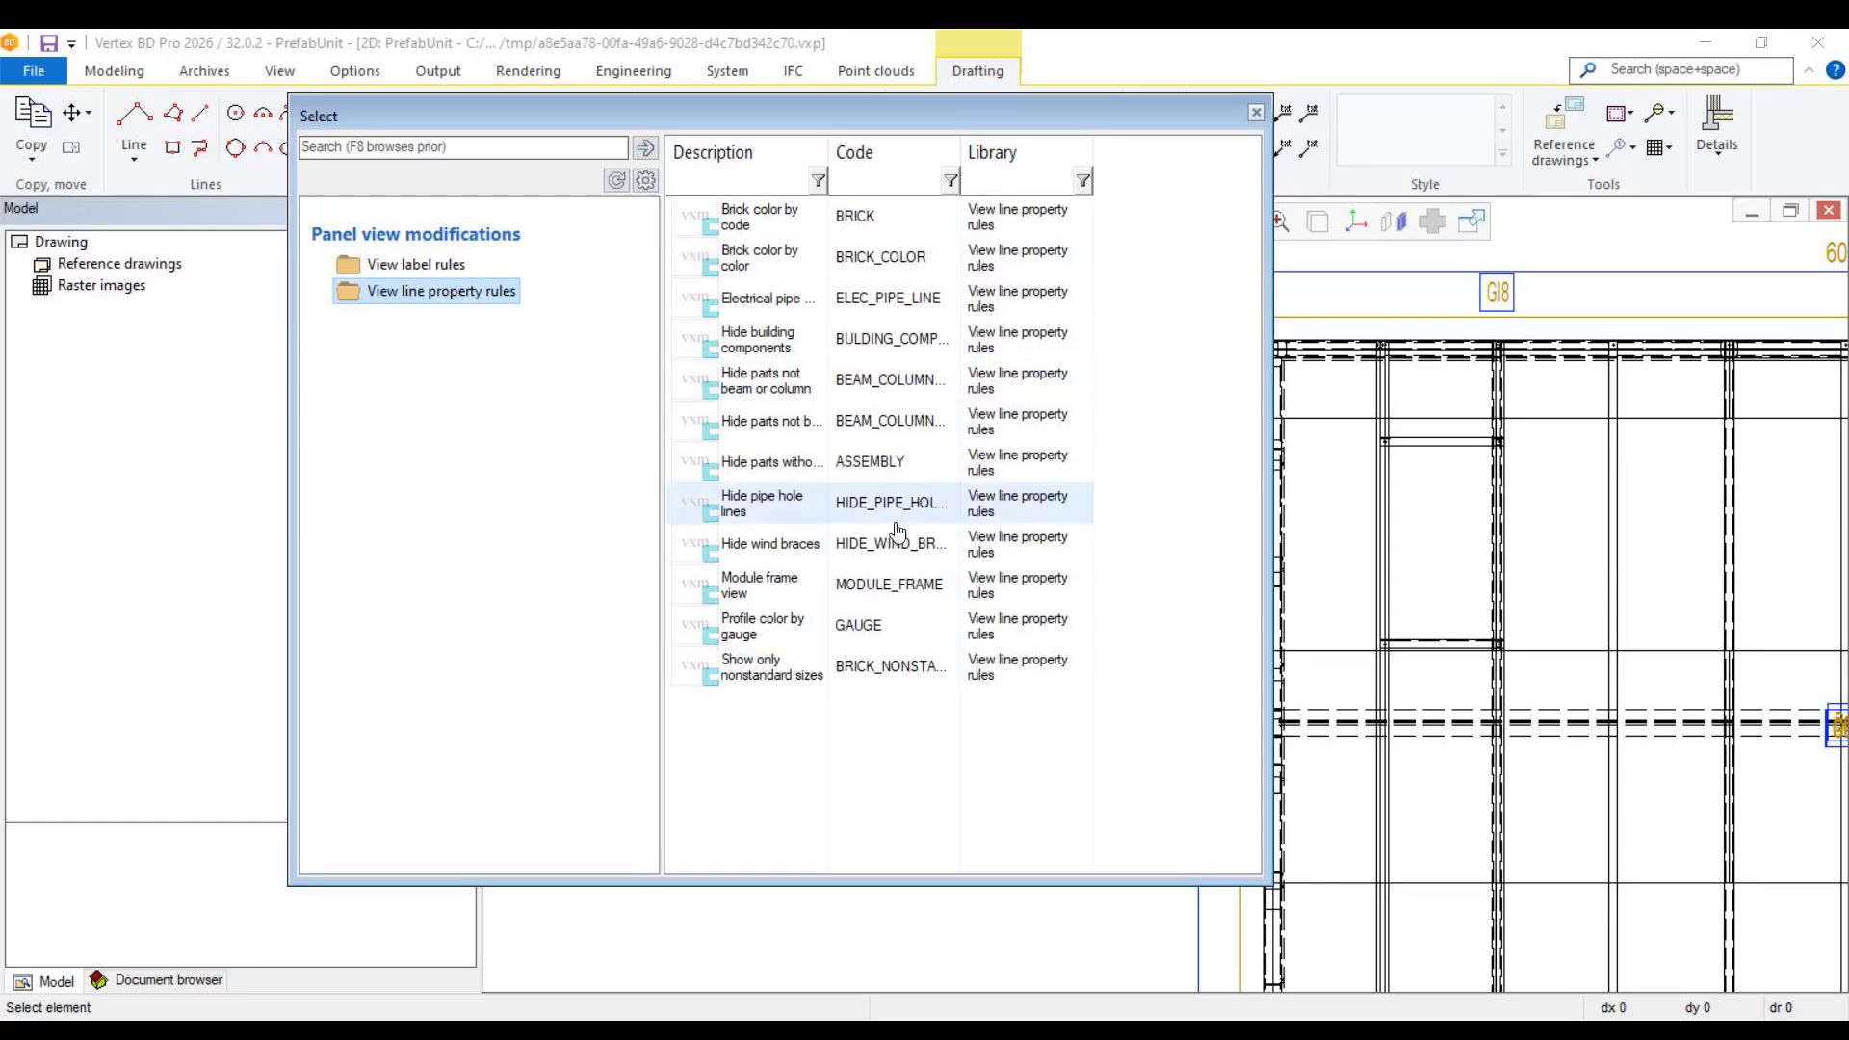
left_click(883, 585)
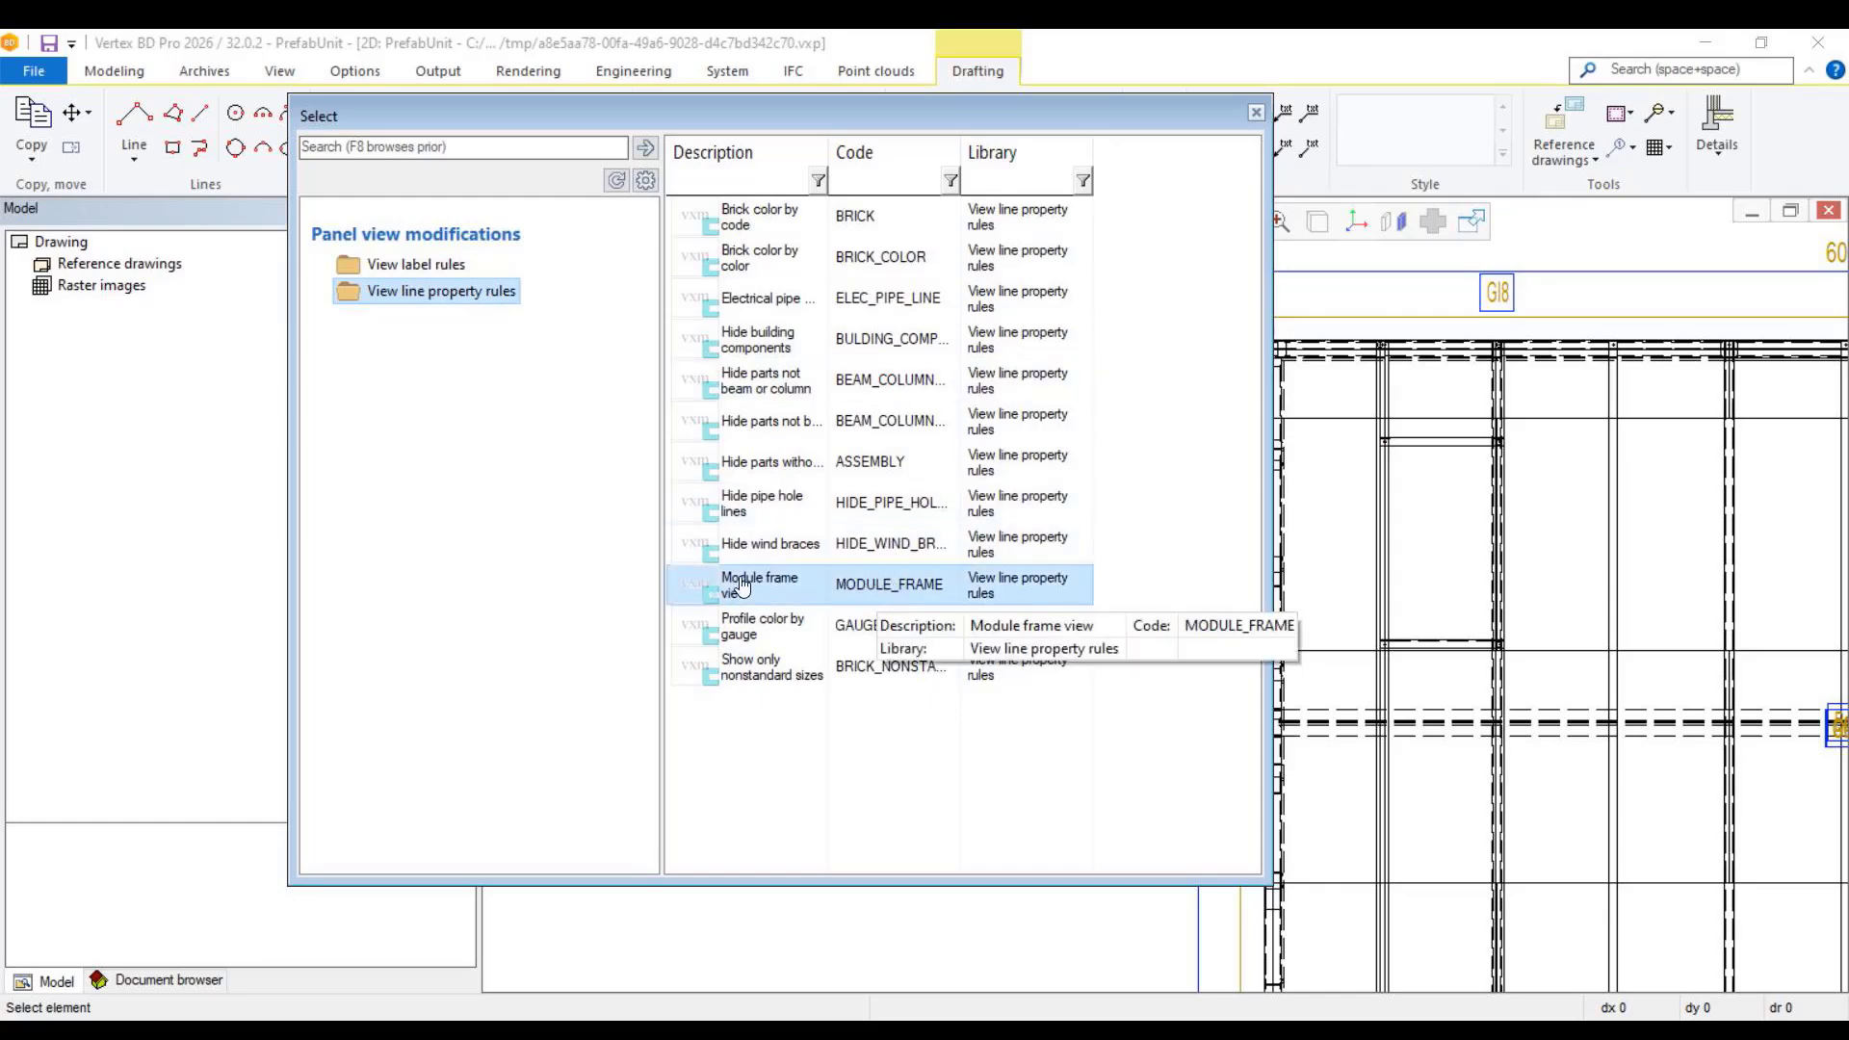
double_click(905, 591)
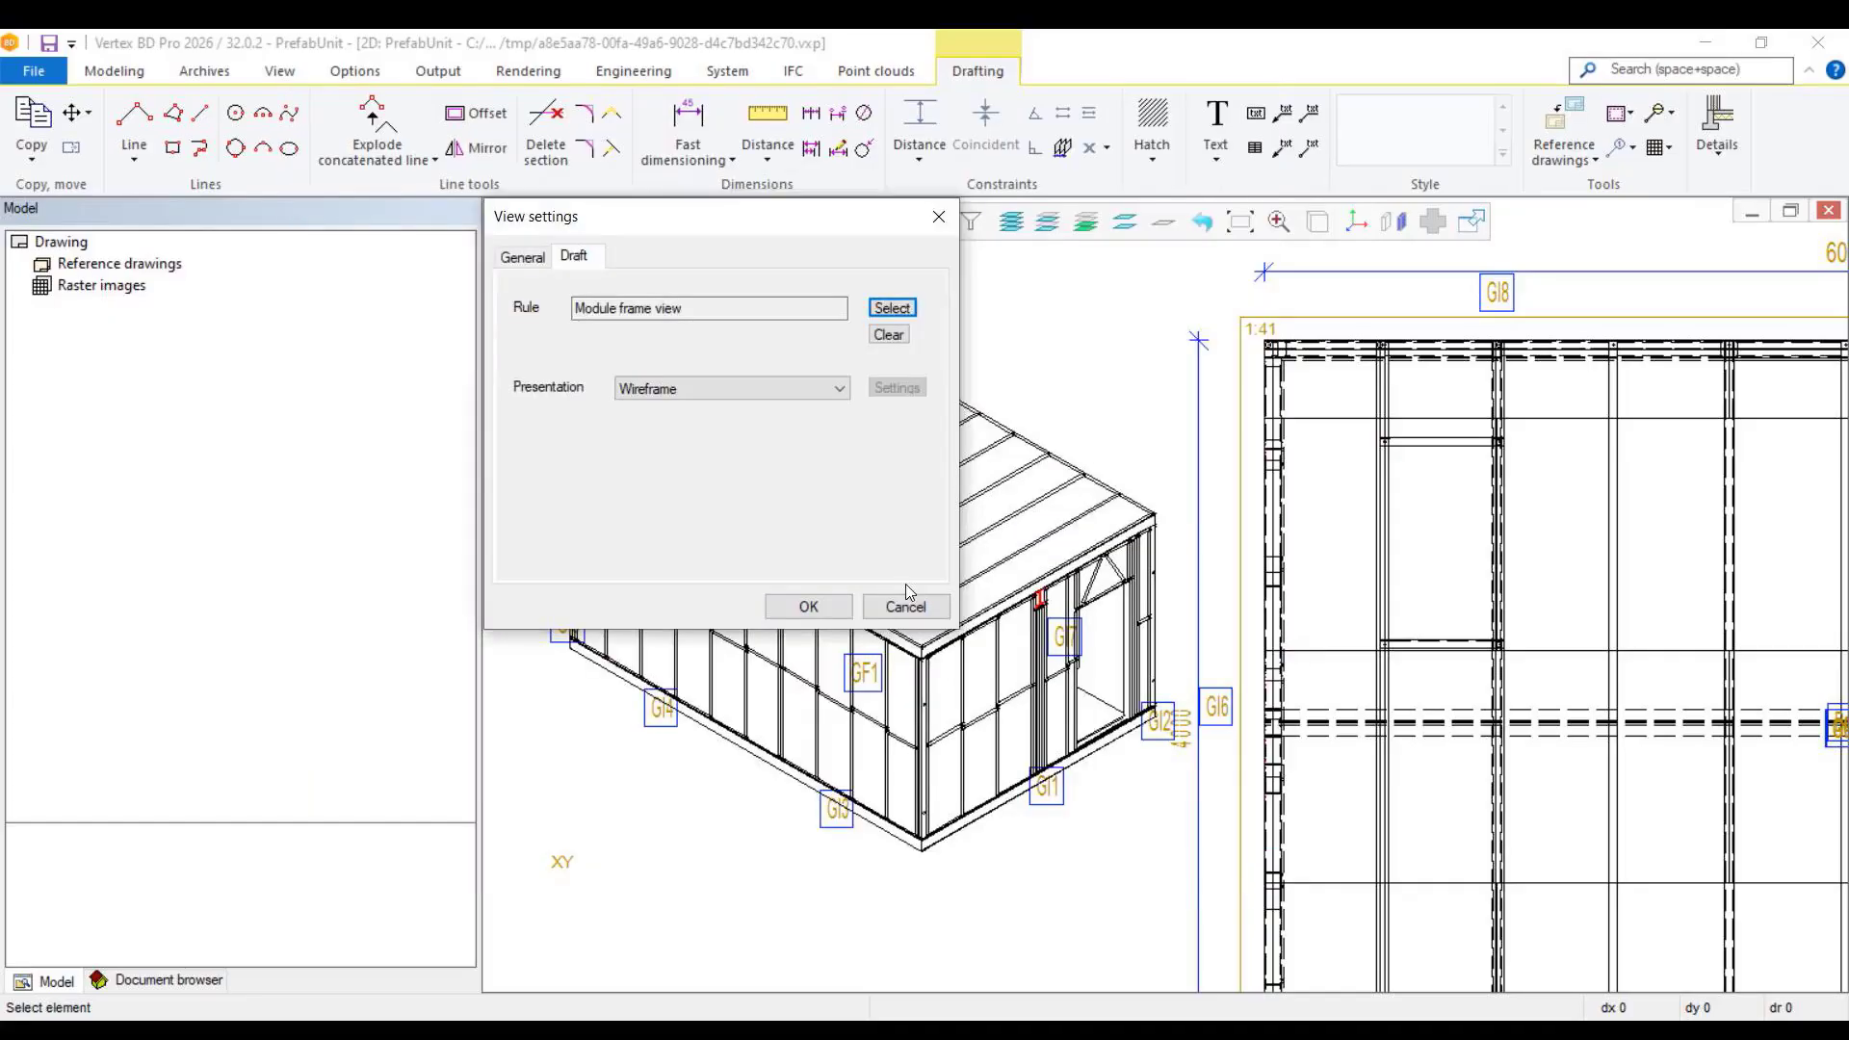
left_click(809, 607)
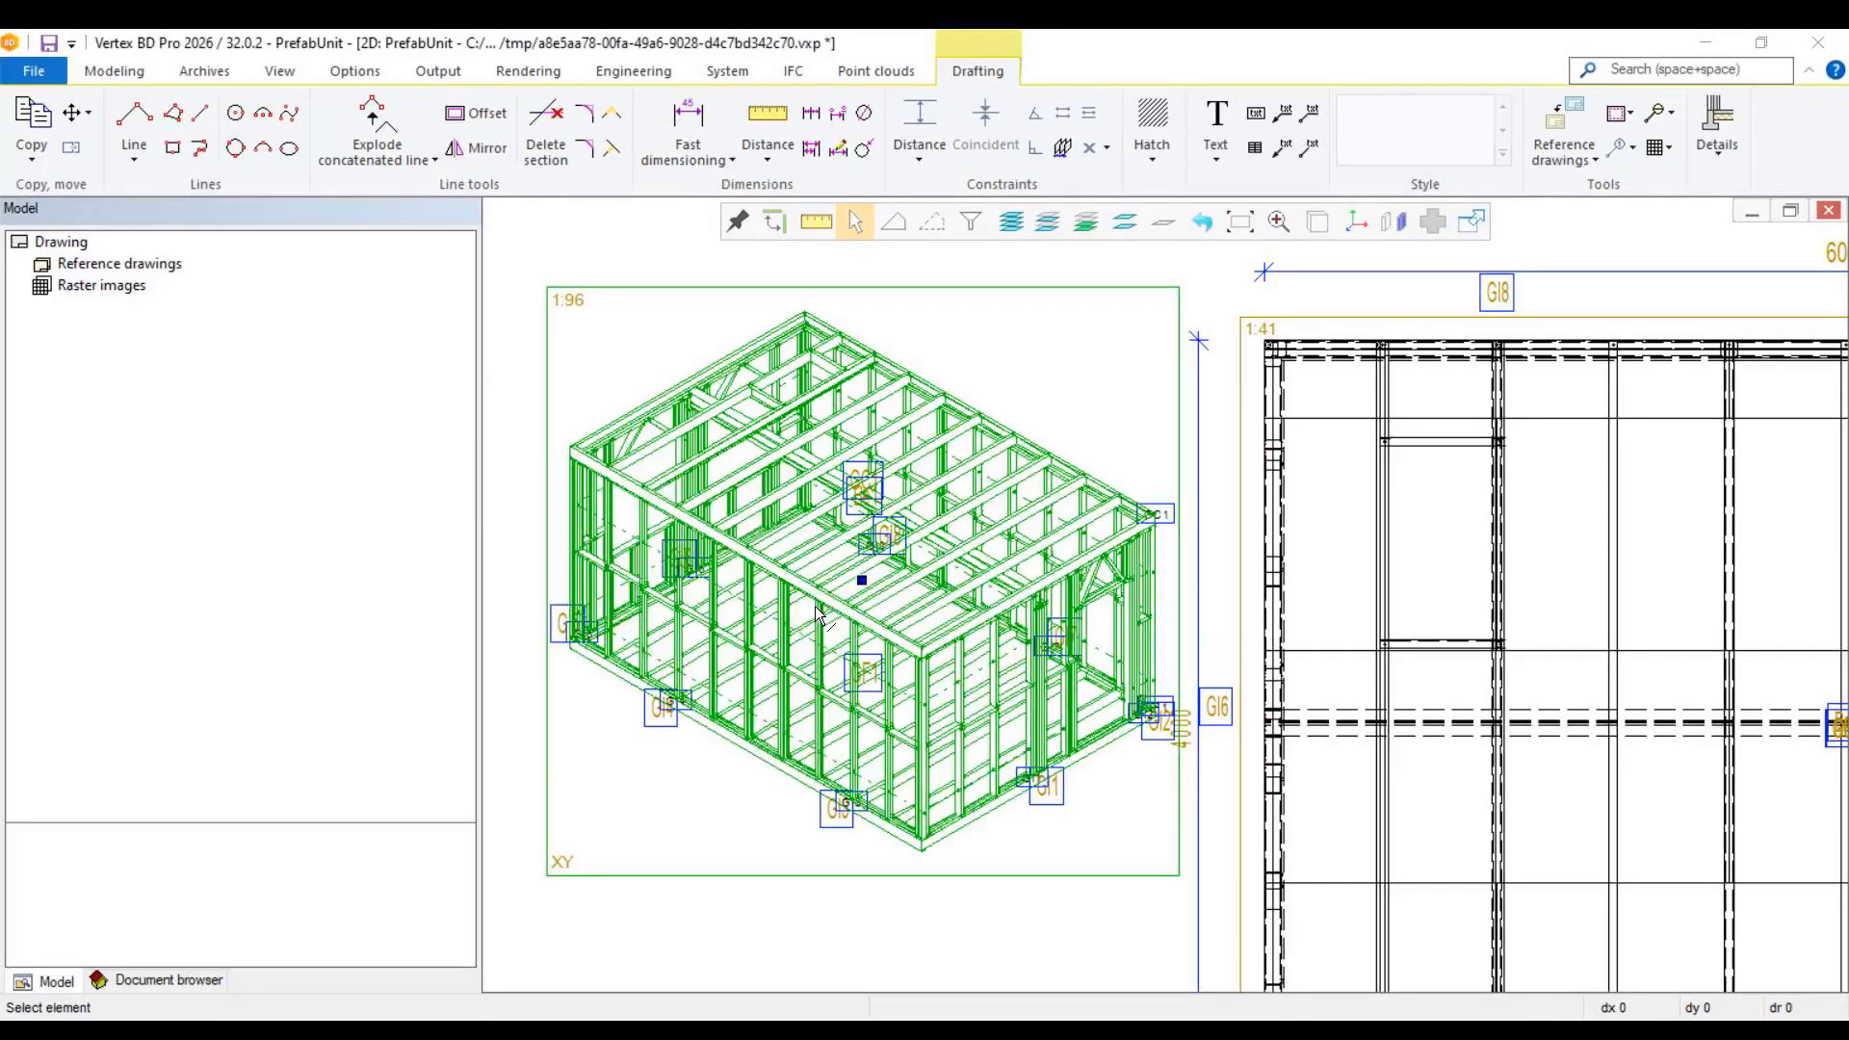
left_click(1071, 356)
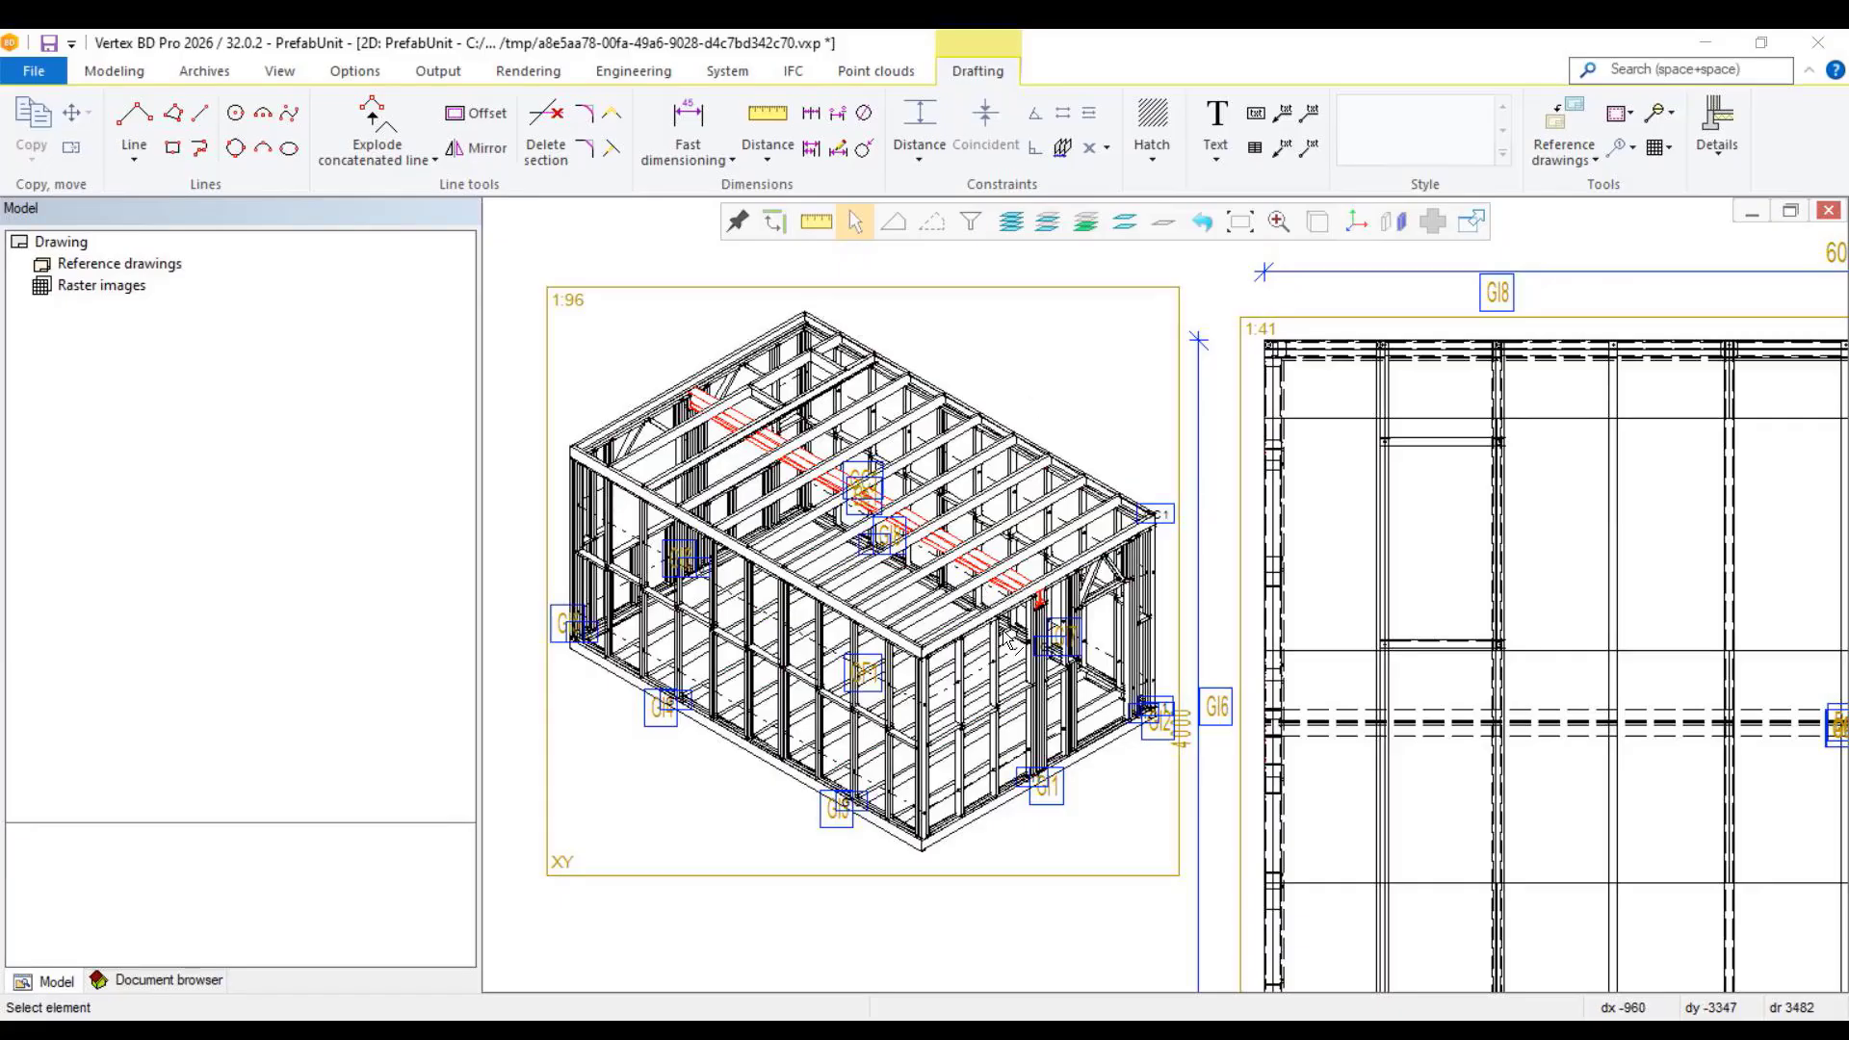
Step: Inspect the isometric frame view closely, checking the main beam's end support and the duplicated panel labels
scroll(980, 606, "up", 5)
scroll(1174, 578, "up", 2)
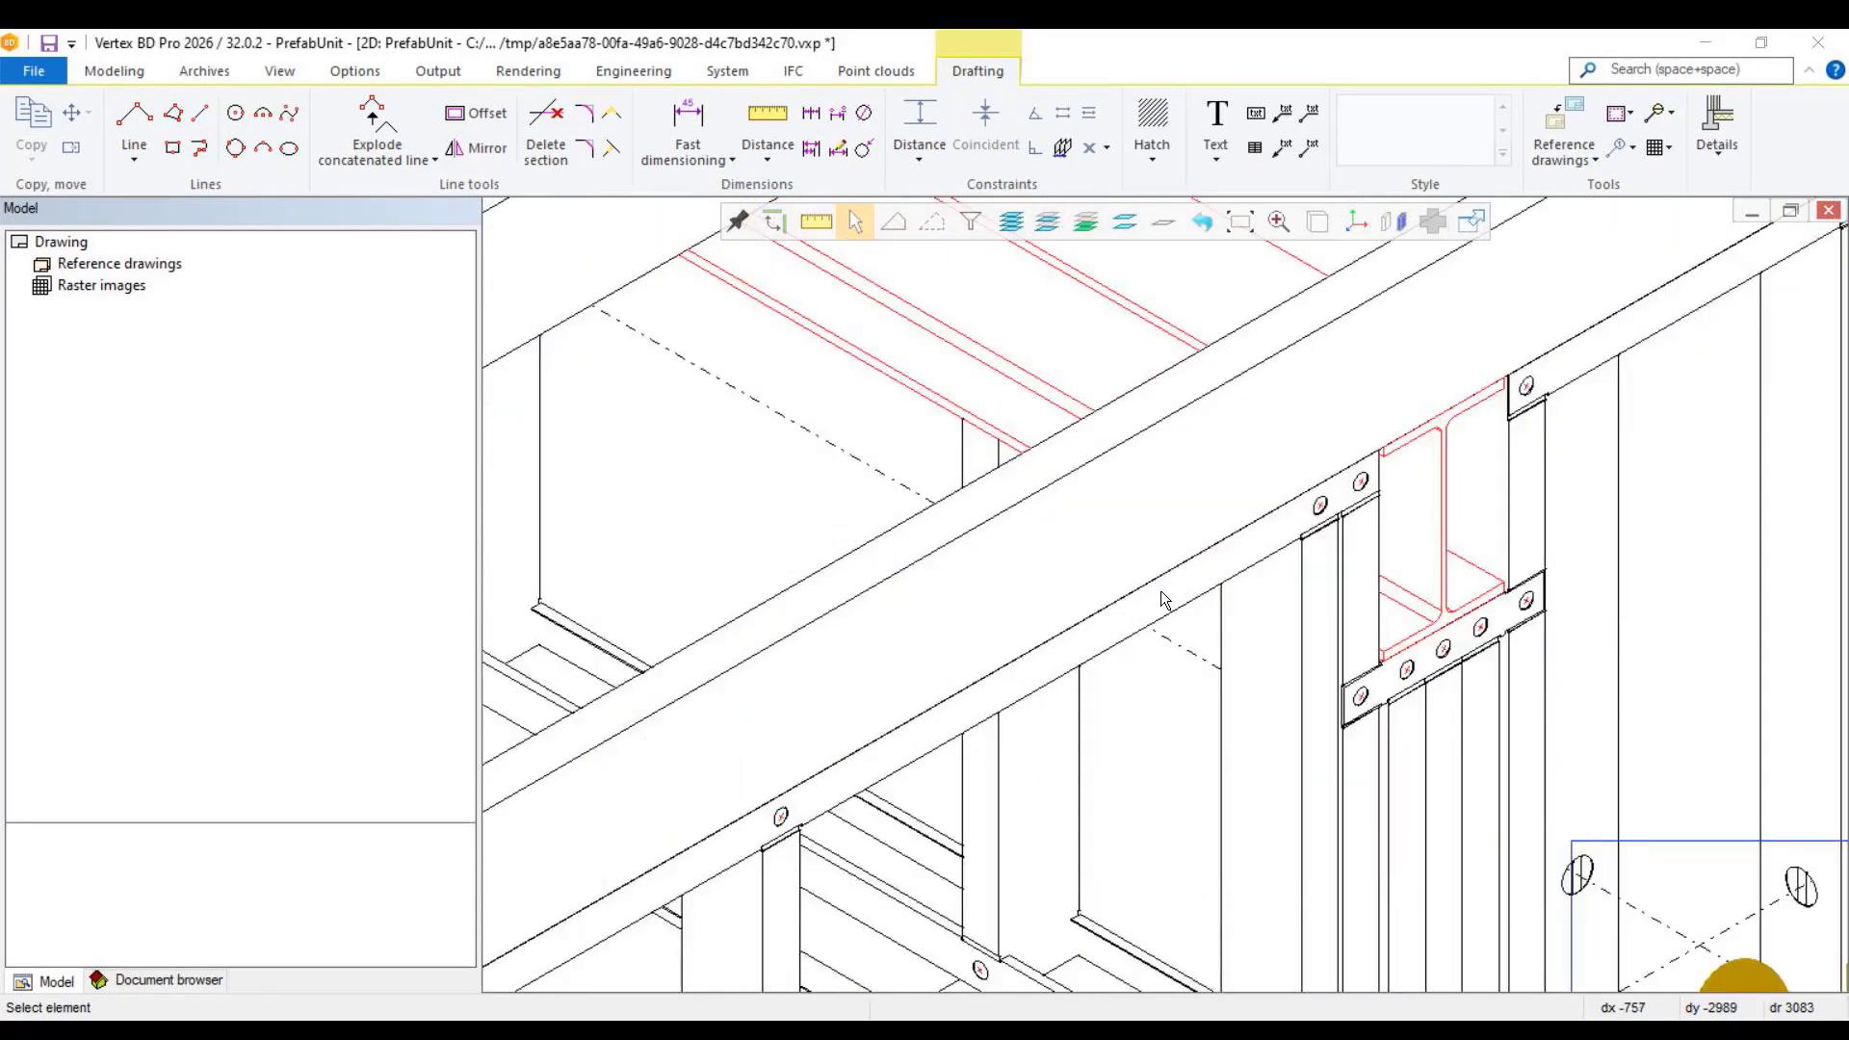
scroll(1165, 597, "down", 7)
scroll(1061, 597, "up", 2)
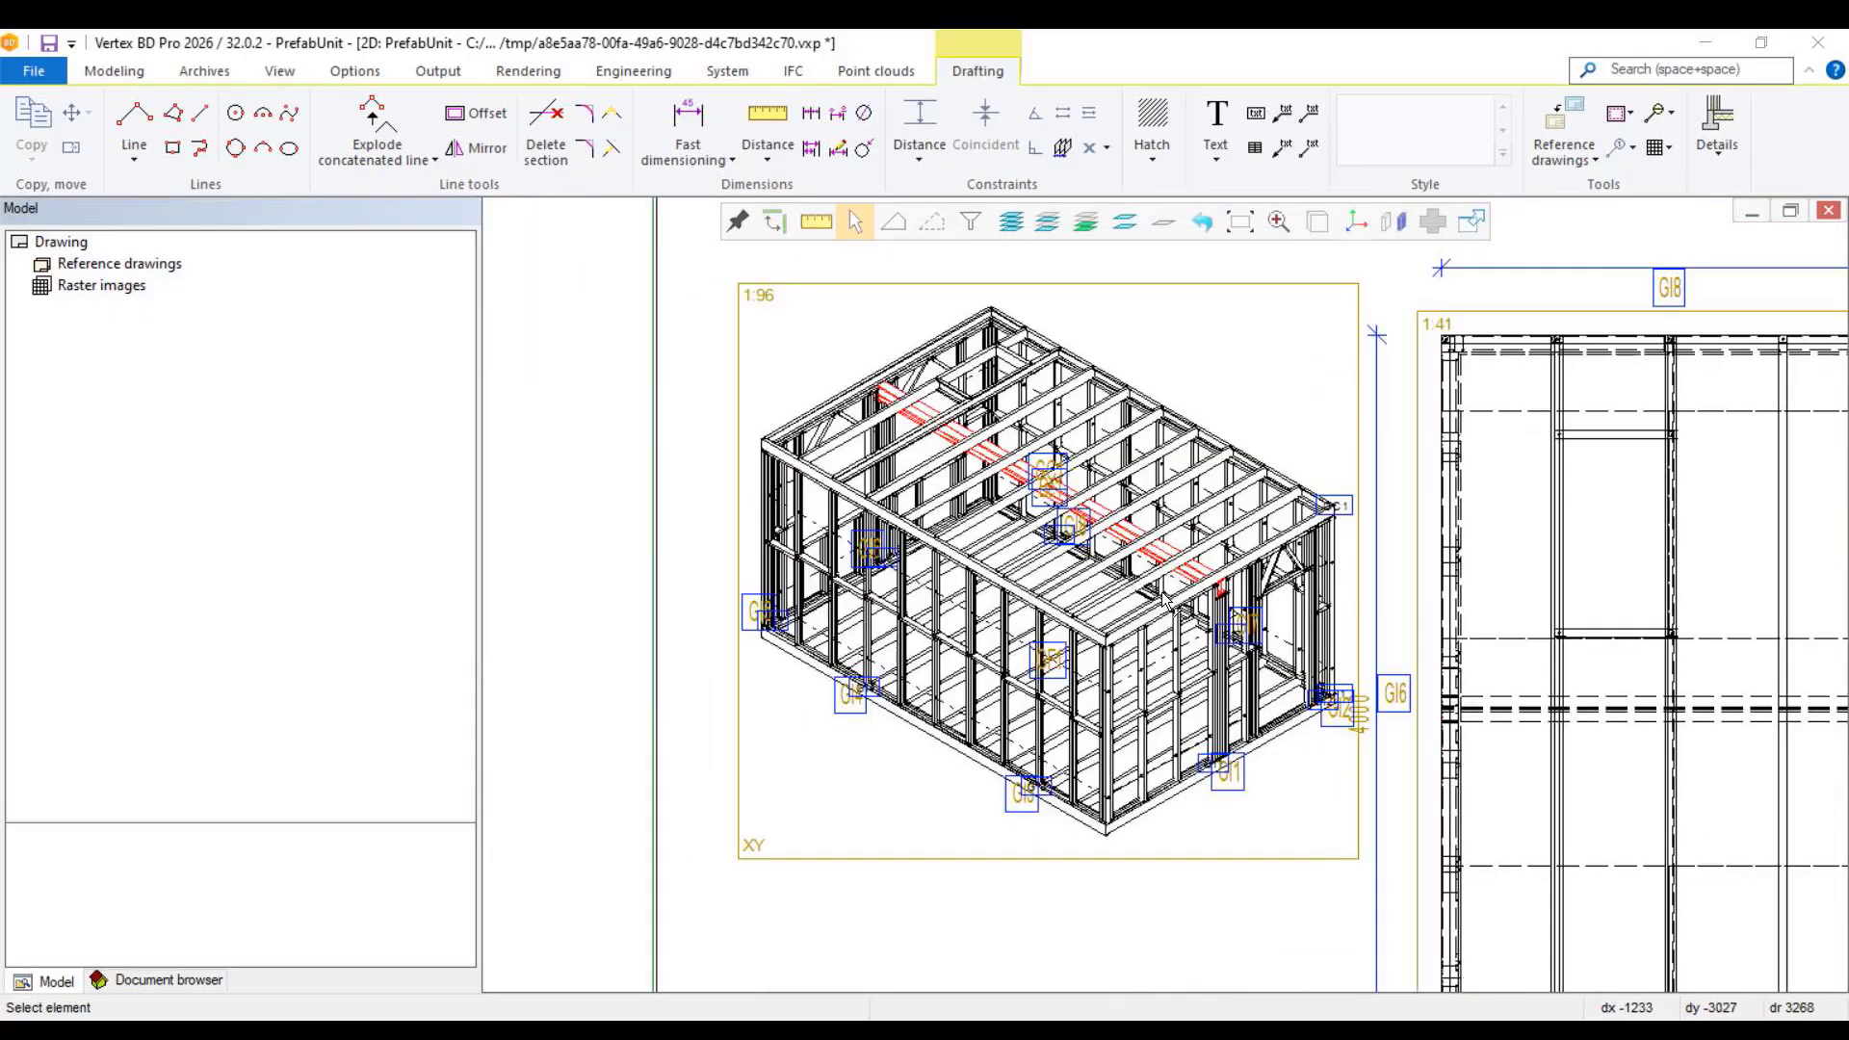
scroll(990, 809, "up", 6)
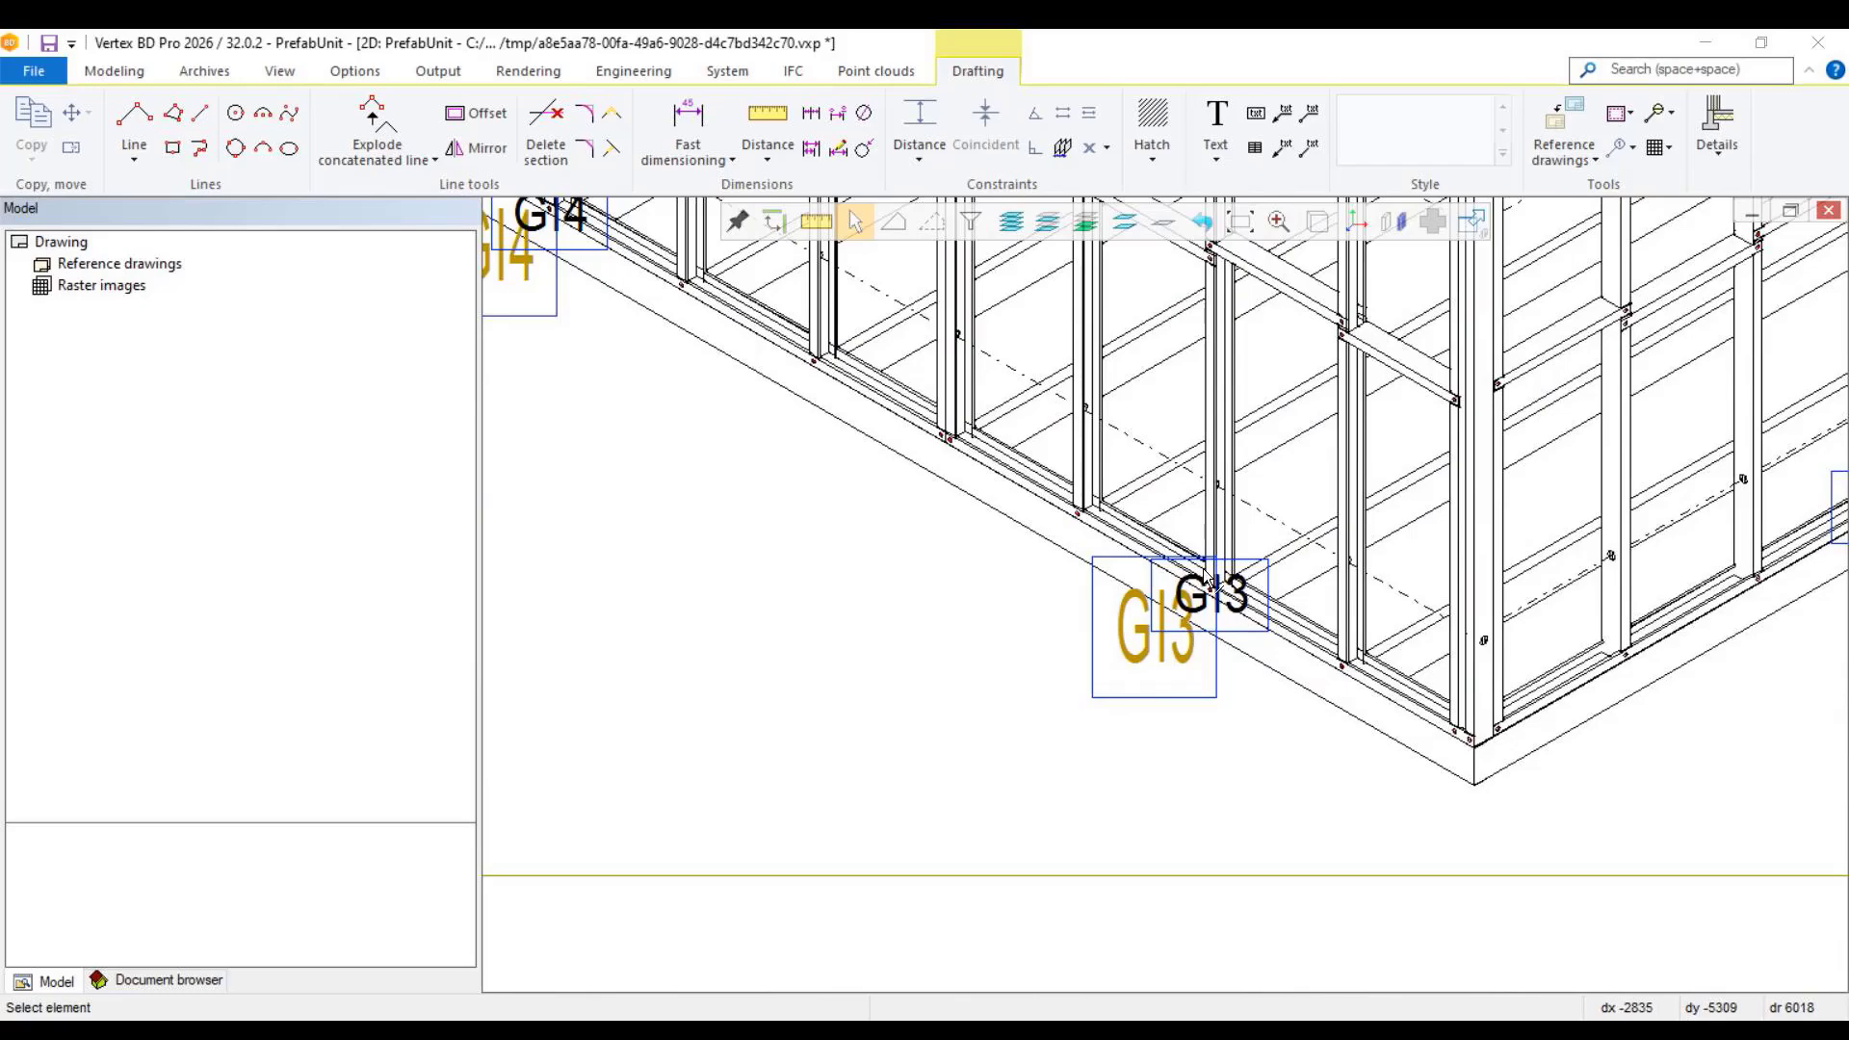
scroll(1267, 583, "up", 2)
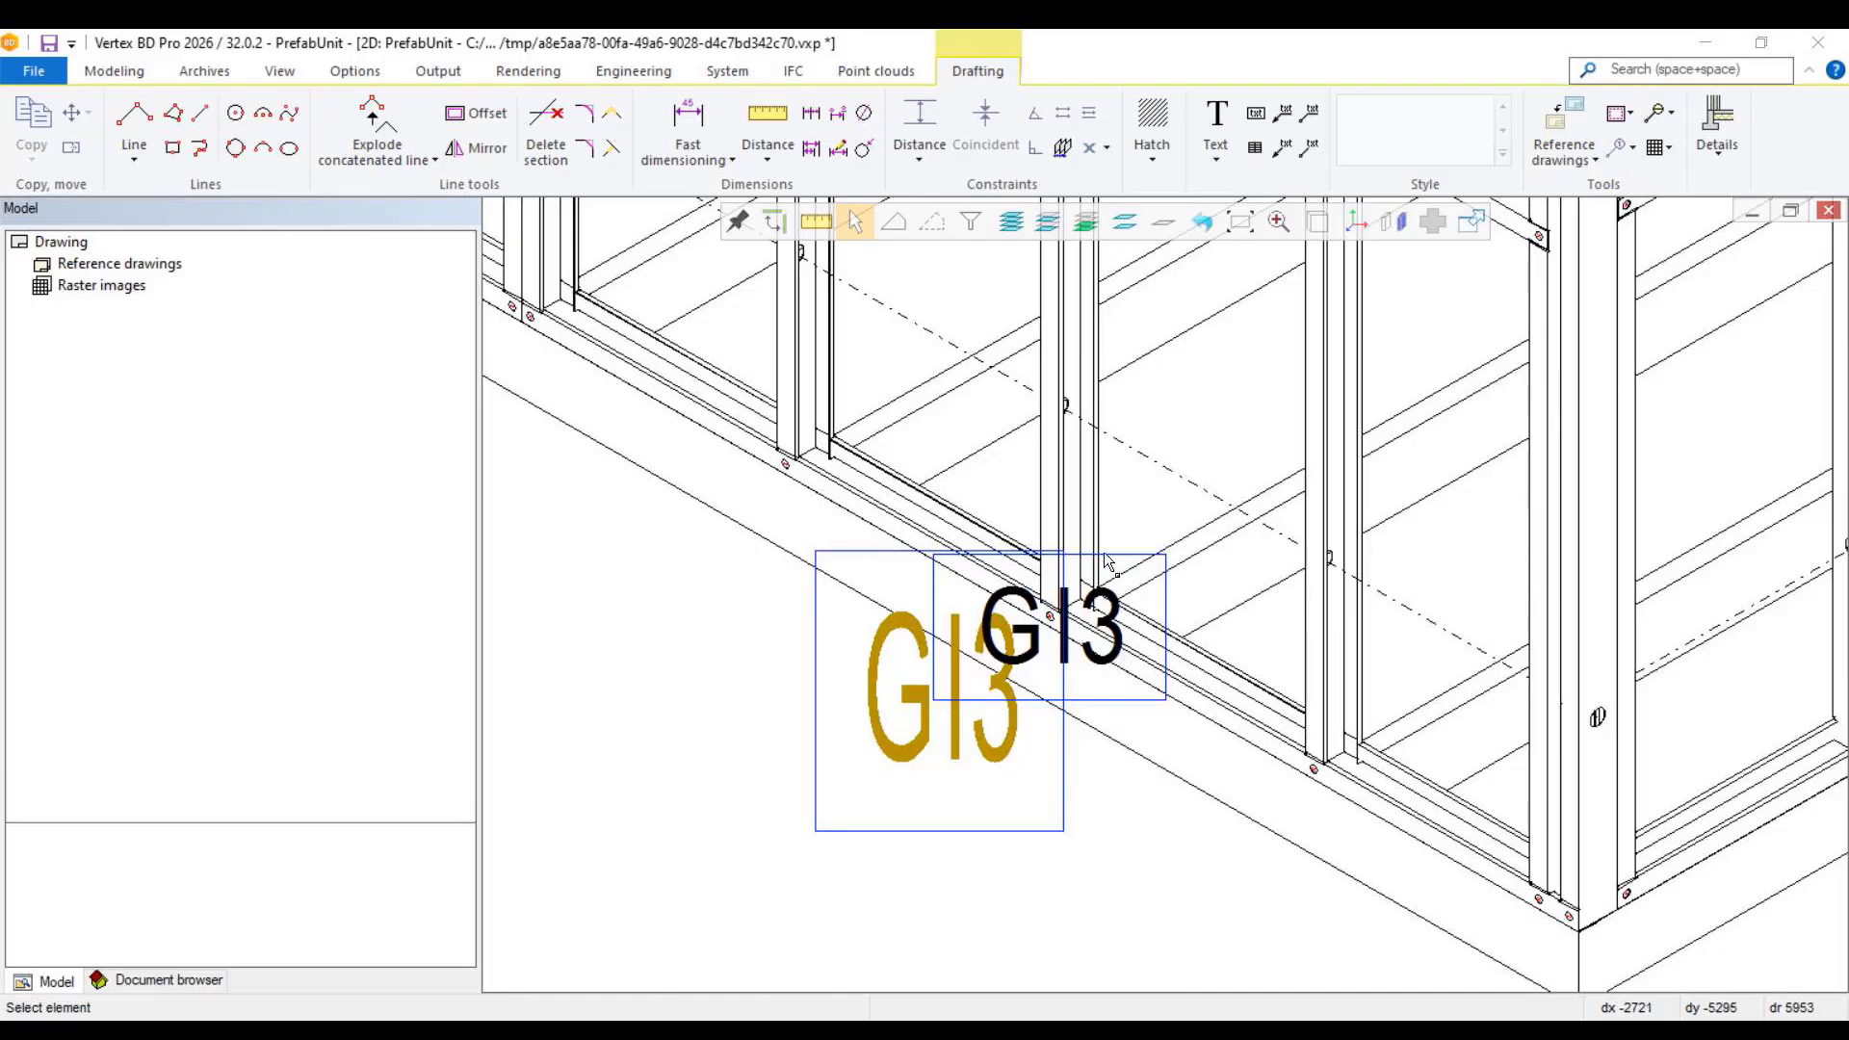
scroll(1069, 564, "down", 5)
scroll(1069, 564, "up", 3)
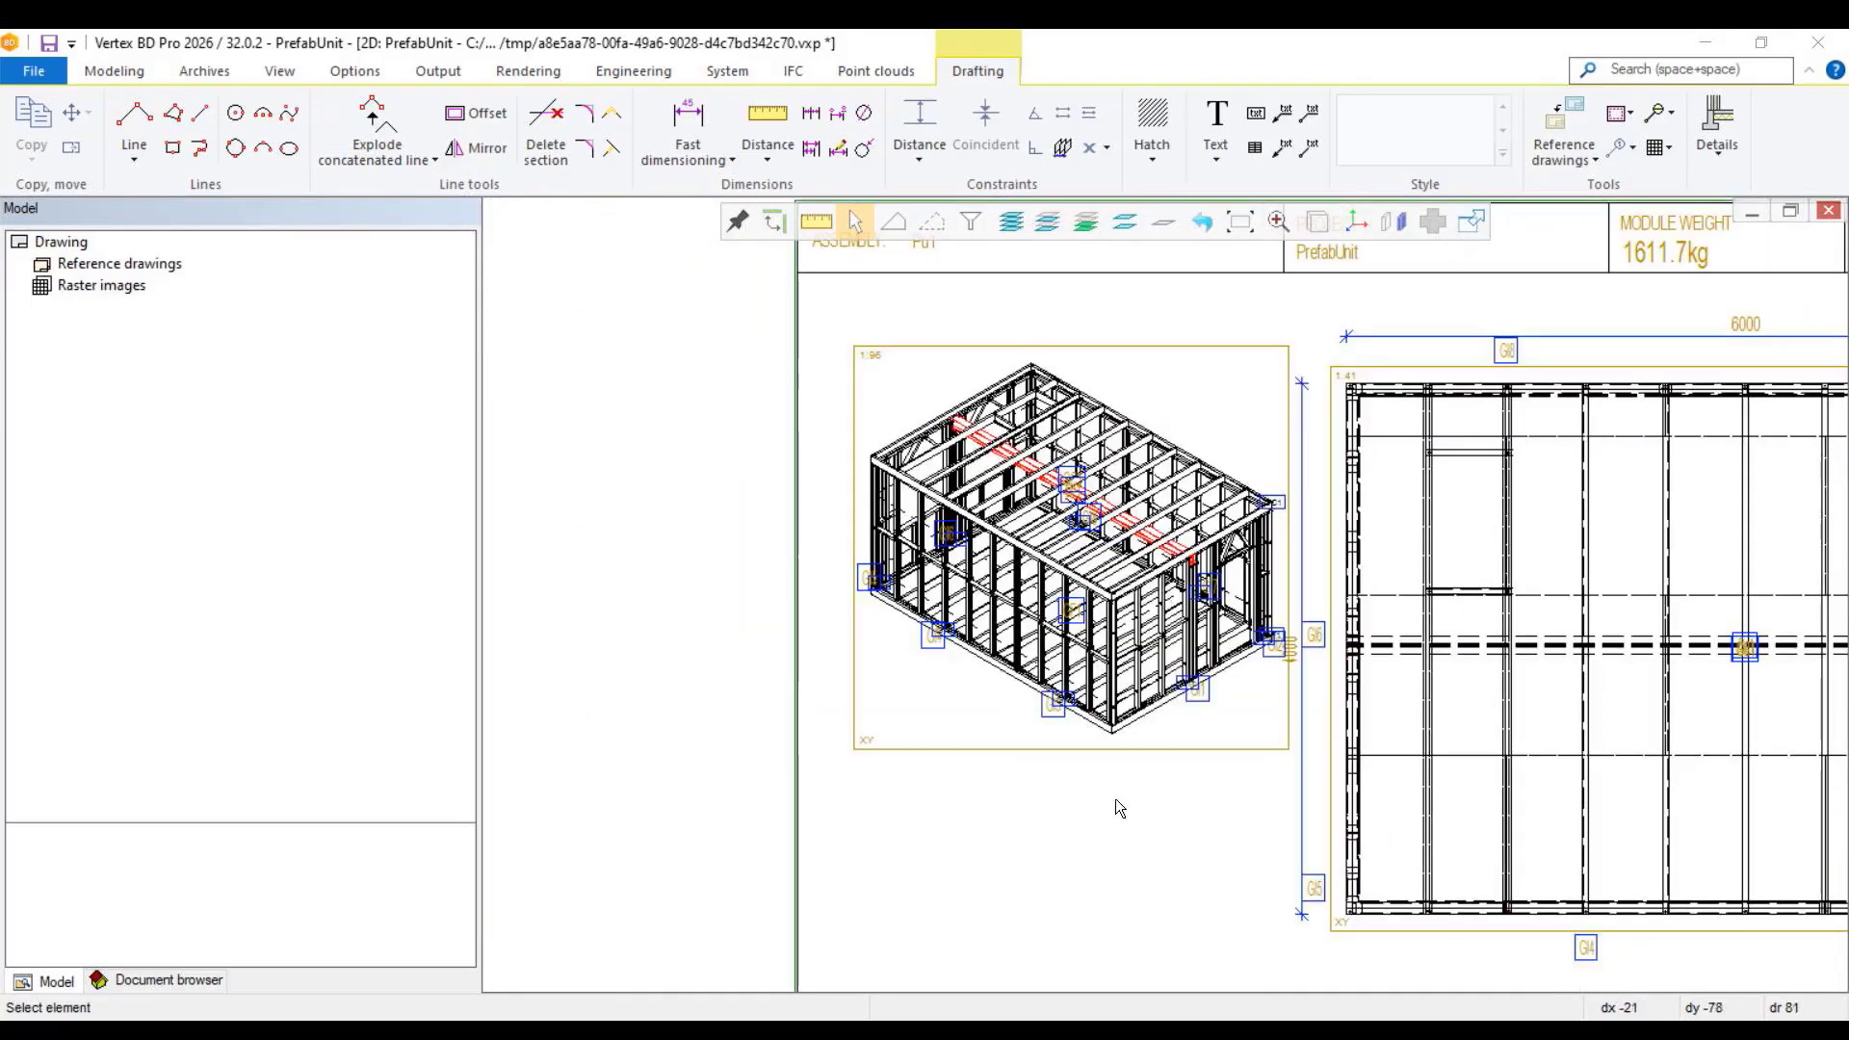
Step: Turn off Item IDs in the isometric view's settings to remove the duplicate panel labels
double_click(1131, 749)
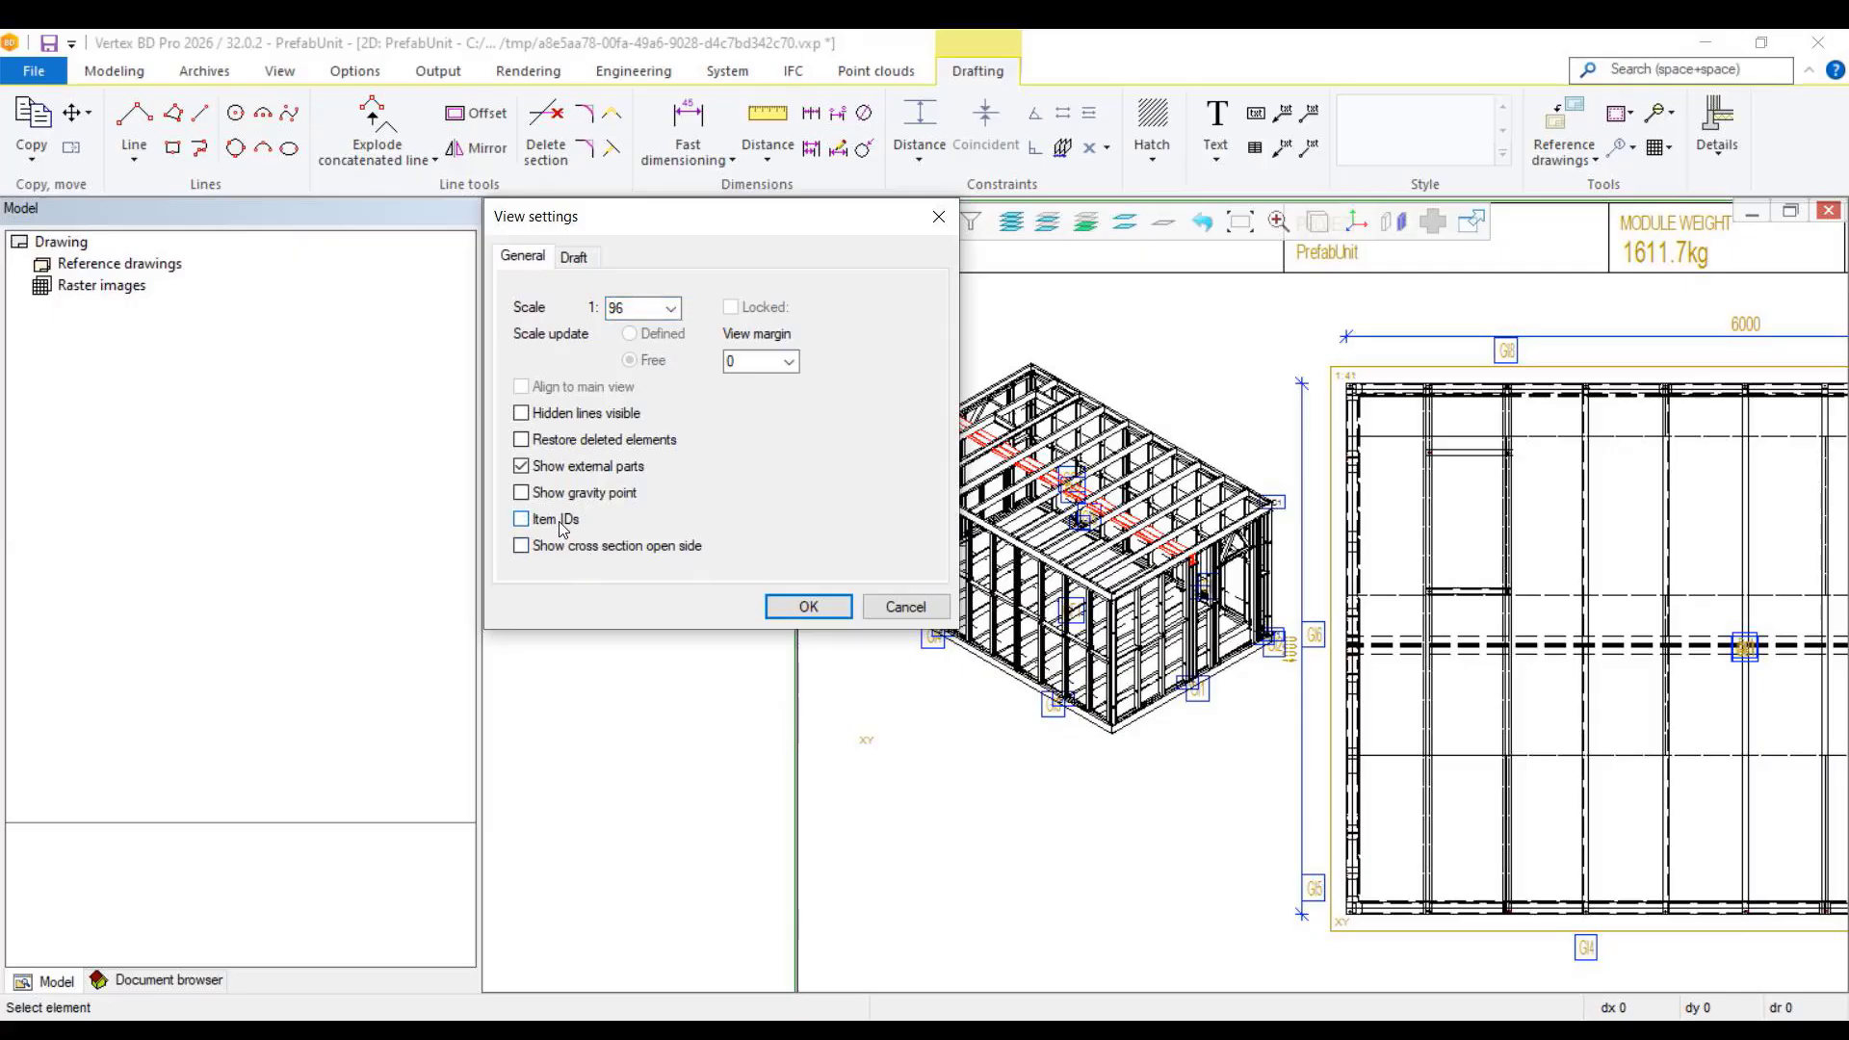
left_click(796, 607)
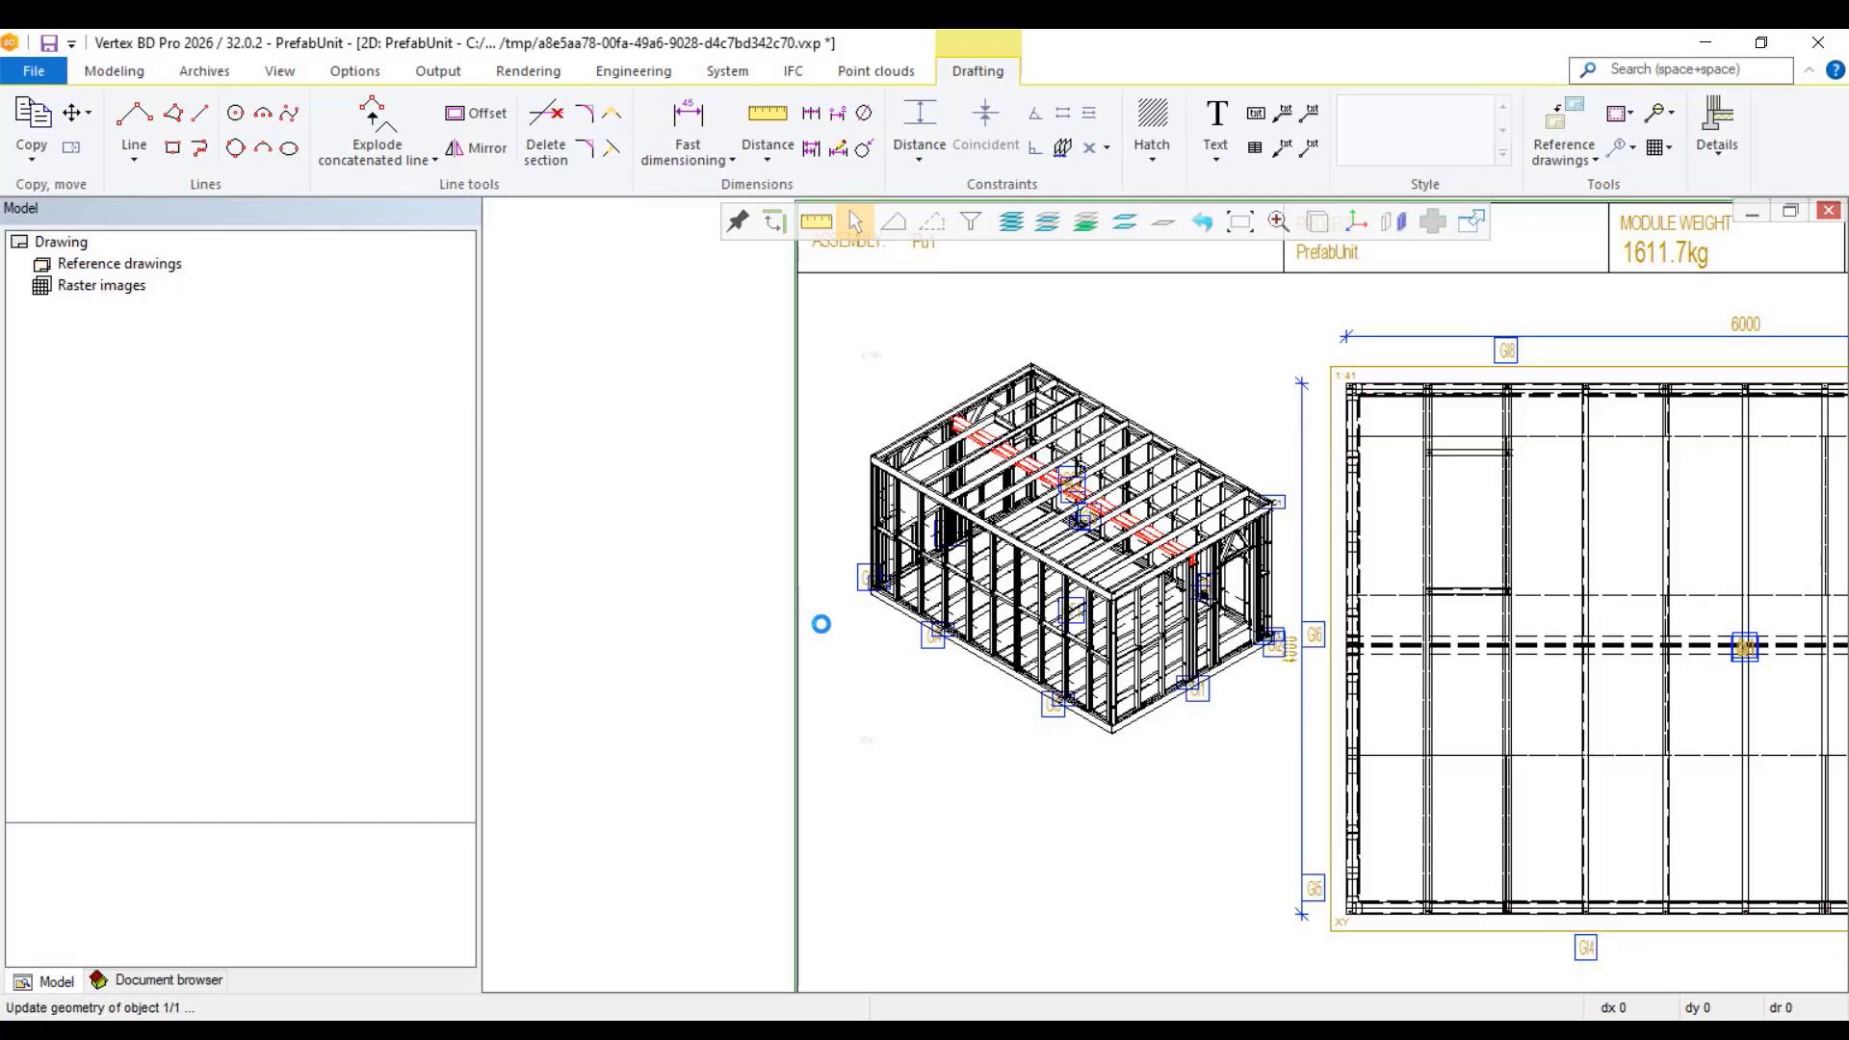
left_click(963, 665)
Step: Try to shift the GI4 label off the long wall in the isometric view, then undo the move
scroll(982, 659, "up", 5)
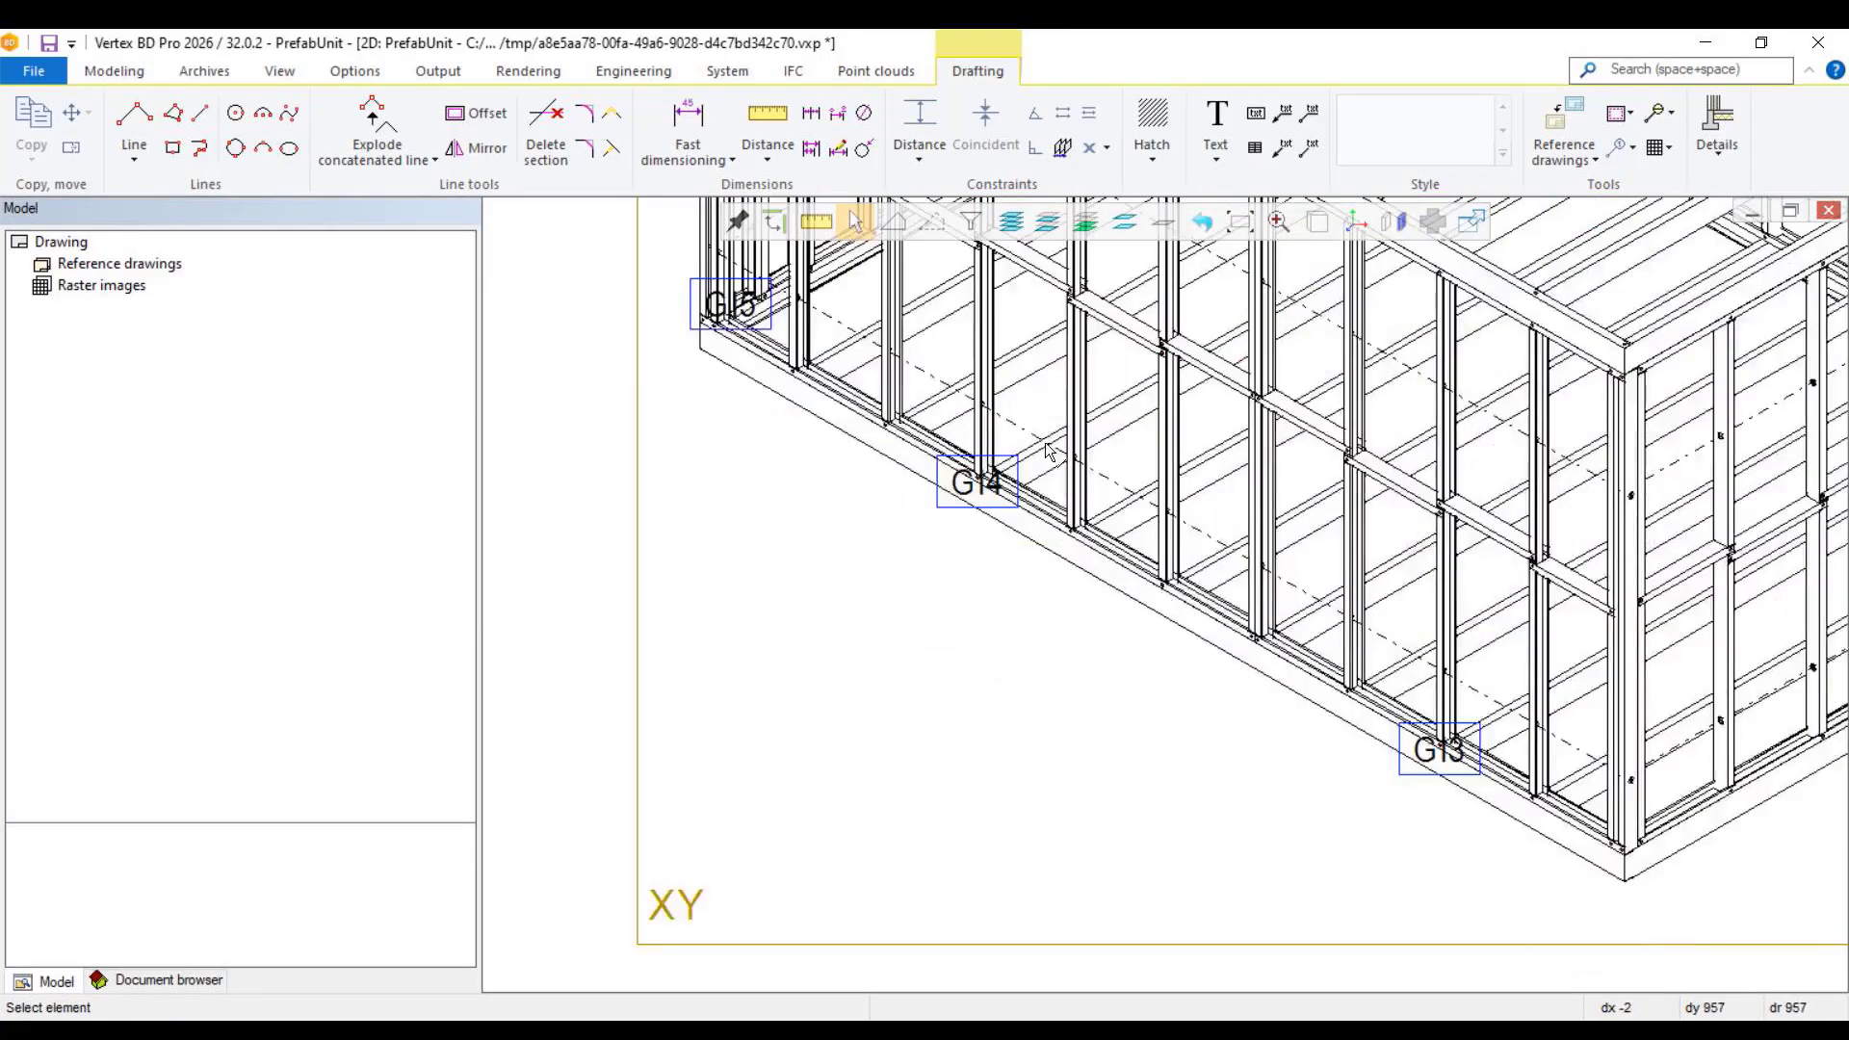
scroll(1047, 450, "up", 3)
left_click(920, 770)
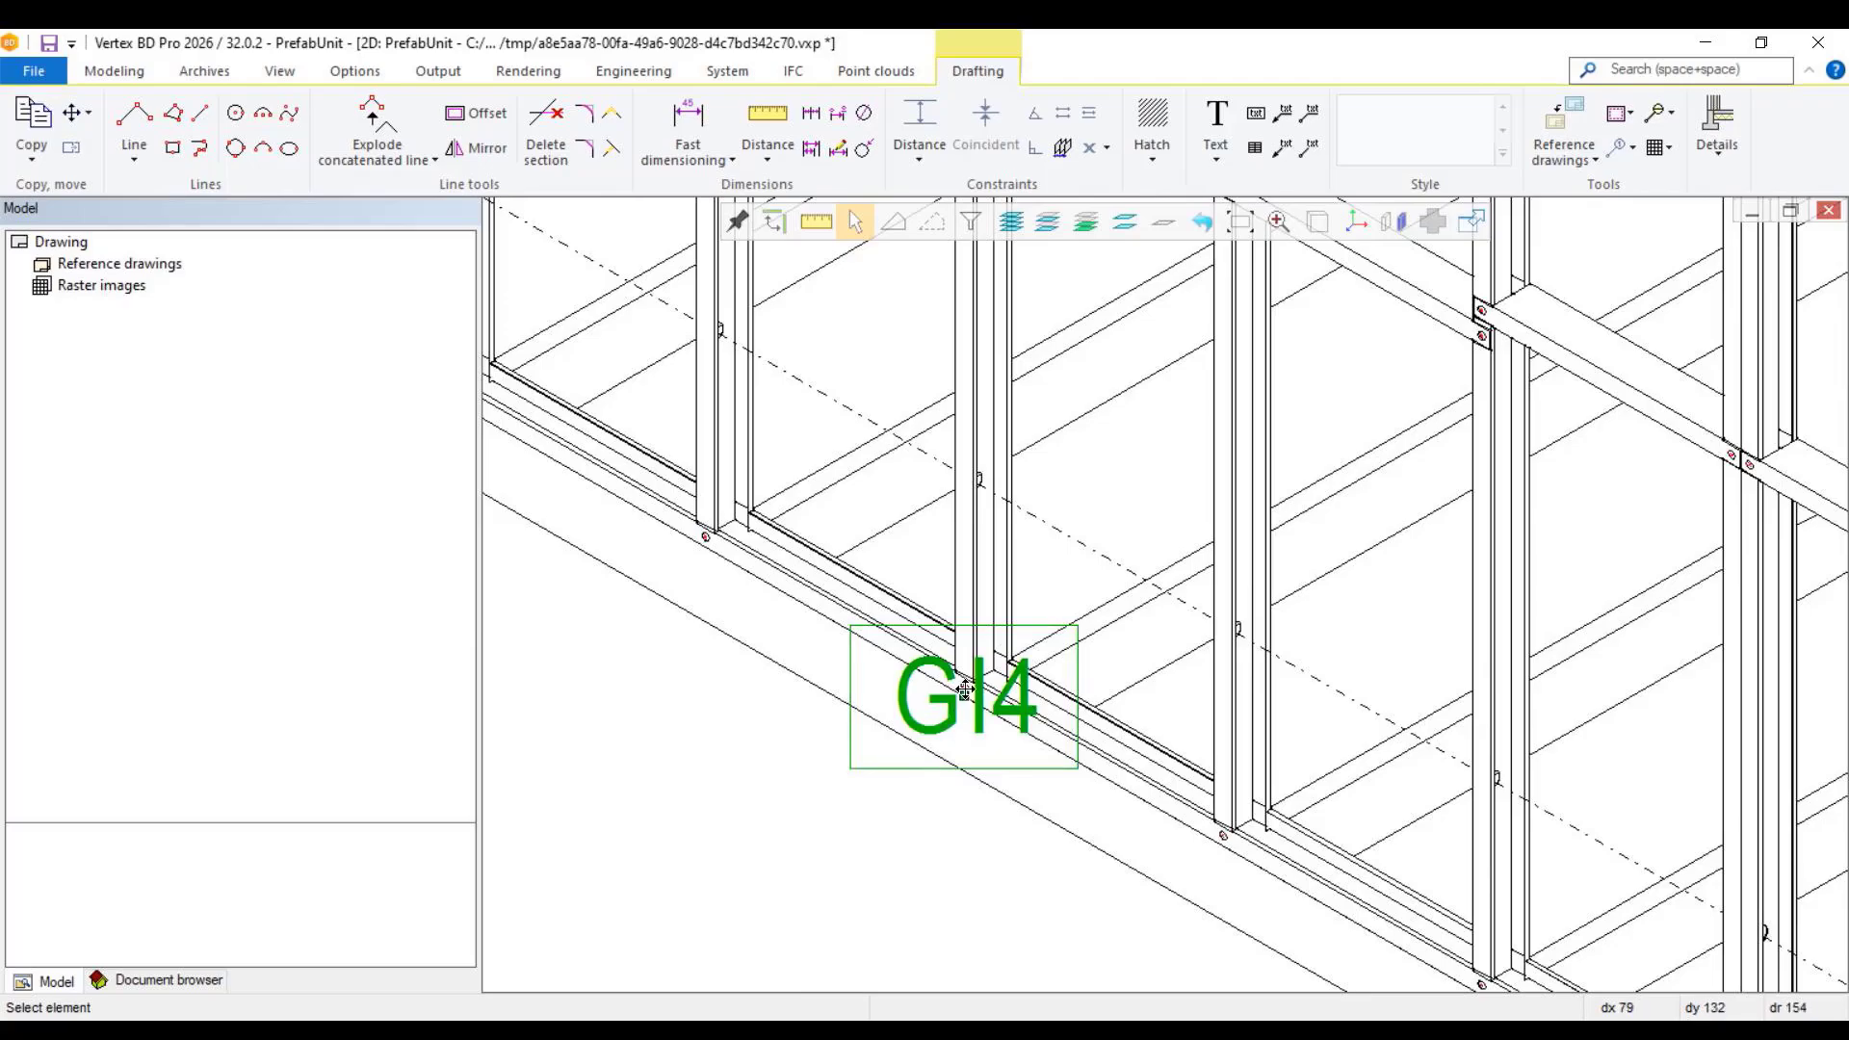
left_click_drag(963, 696, 933, 740)
scroll(933, 739, "down", 5)
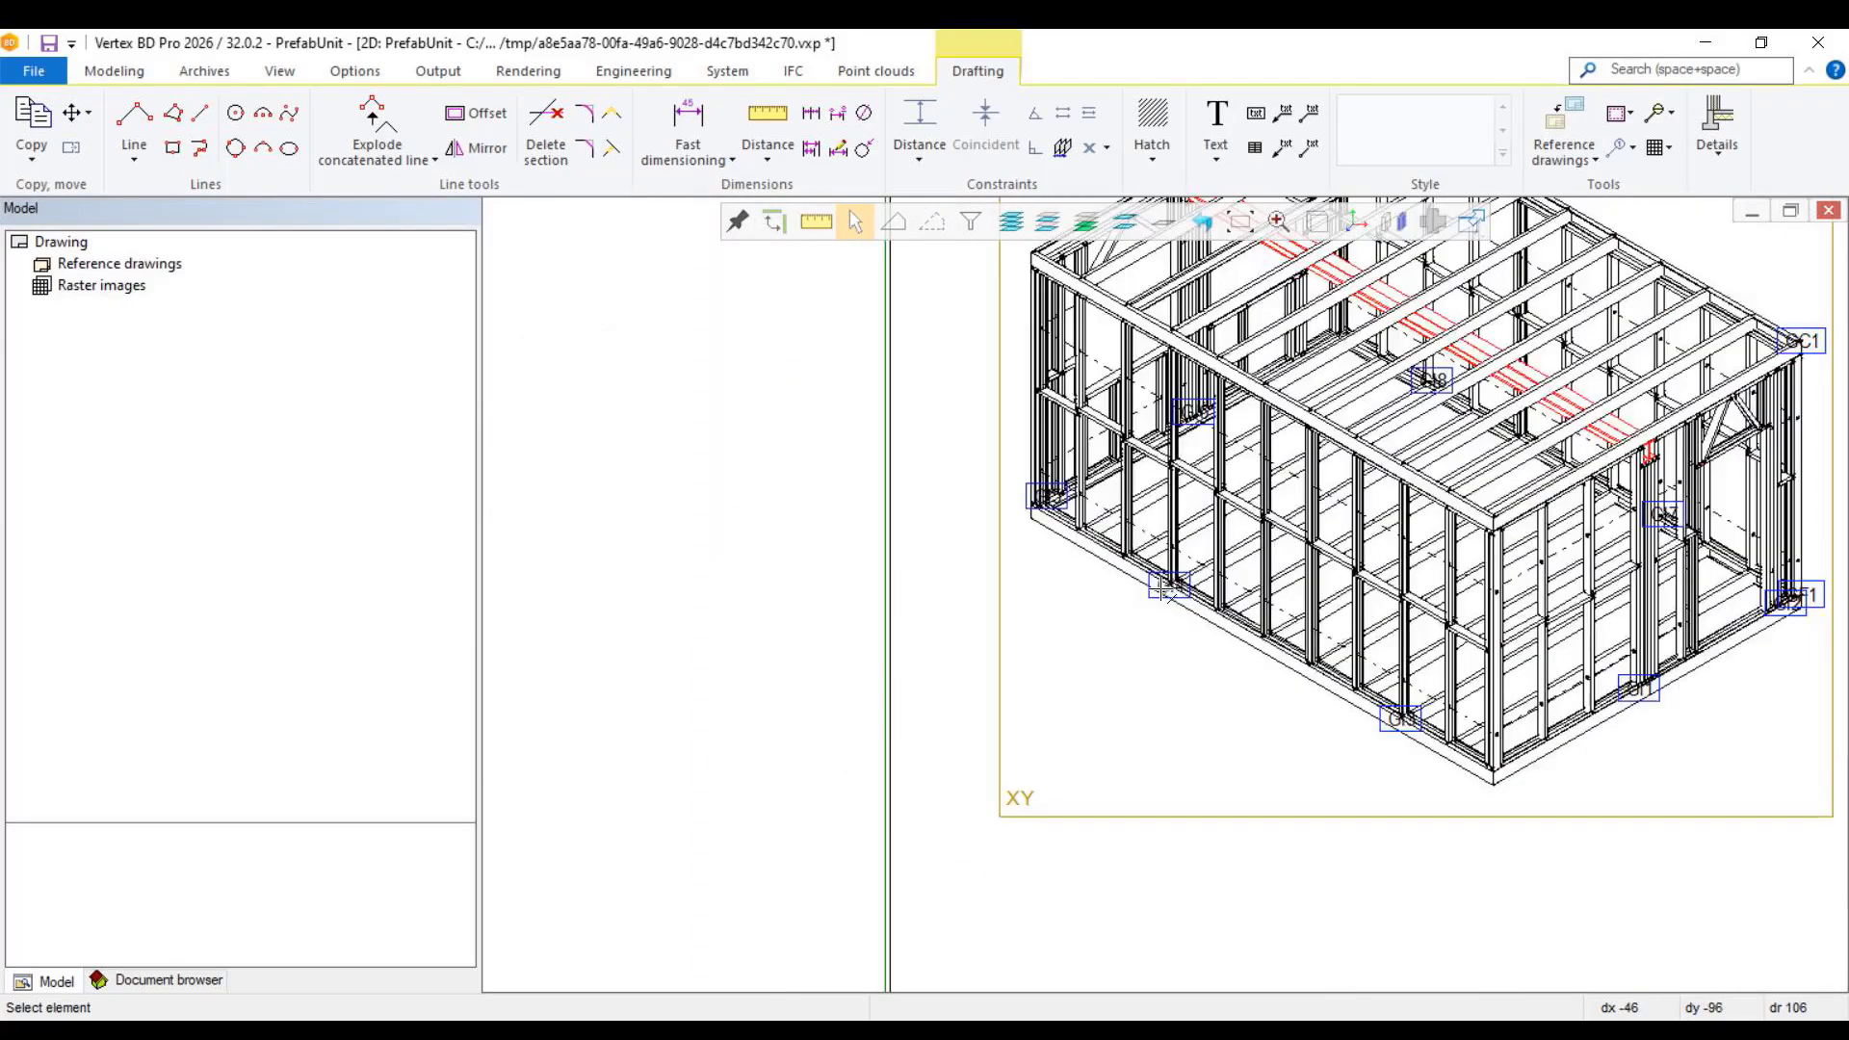
left_click(1151, 622)
key("ctrl+z")
Step: Move the GI4 label outside the long wall's base in the isometric view, with its leader arrow pointing at the panel
scroll(1207, 574, "up", 3)
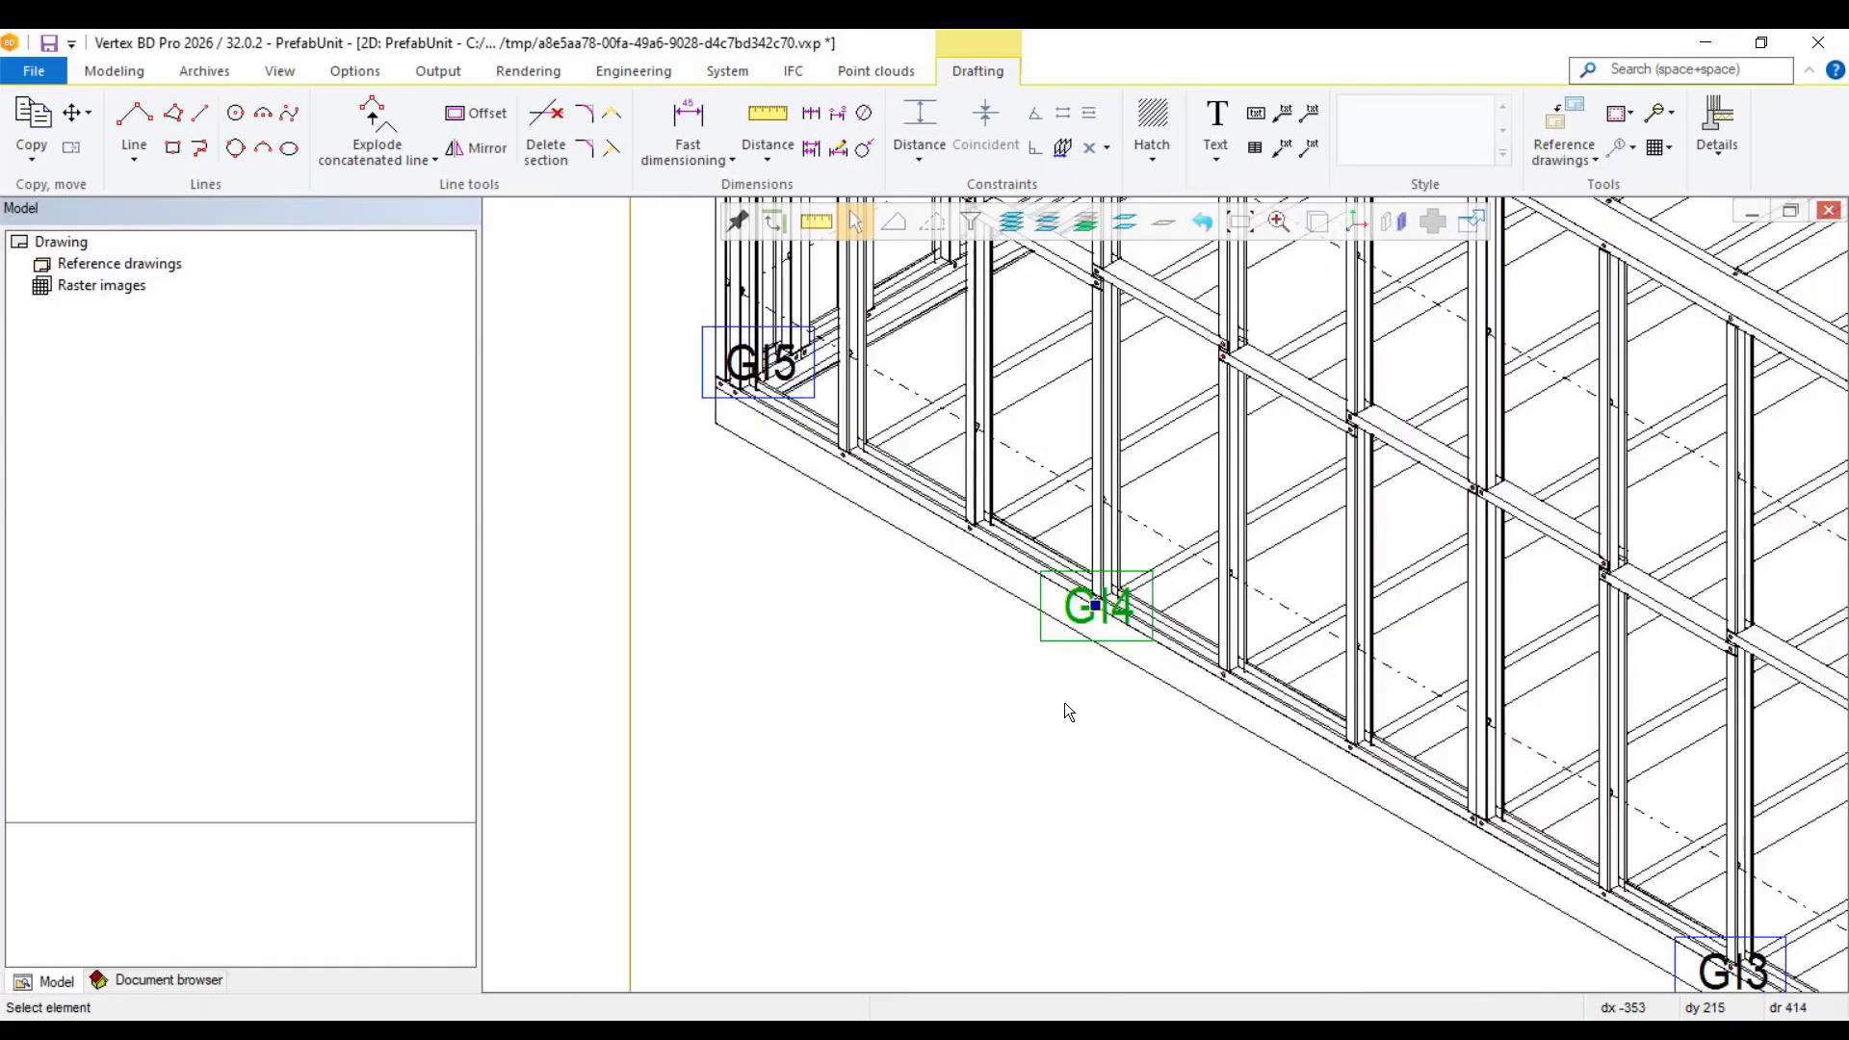
left_click(1064, 702)
left_click(1070, 642)
left_click(1095, 606)
left_click(1046, 708)
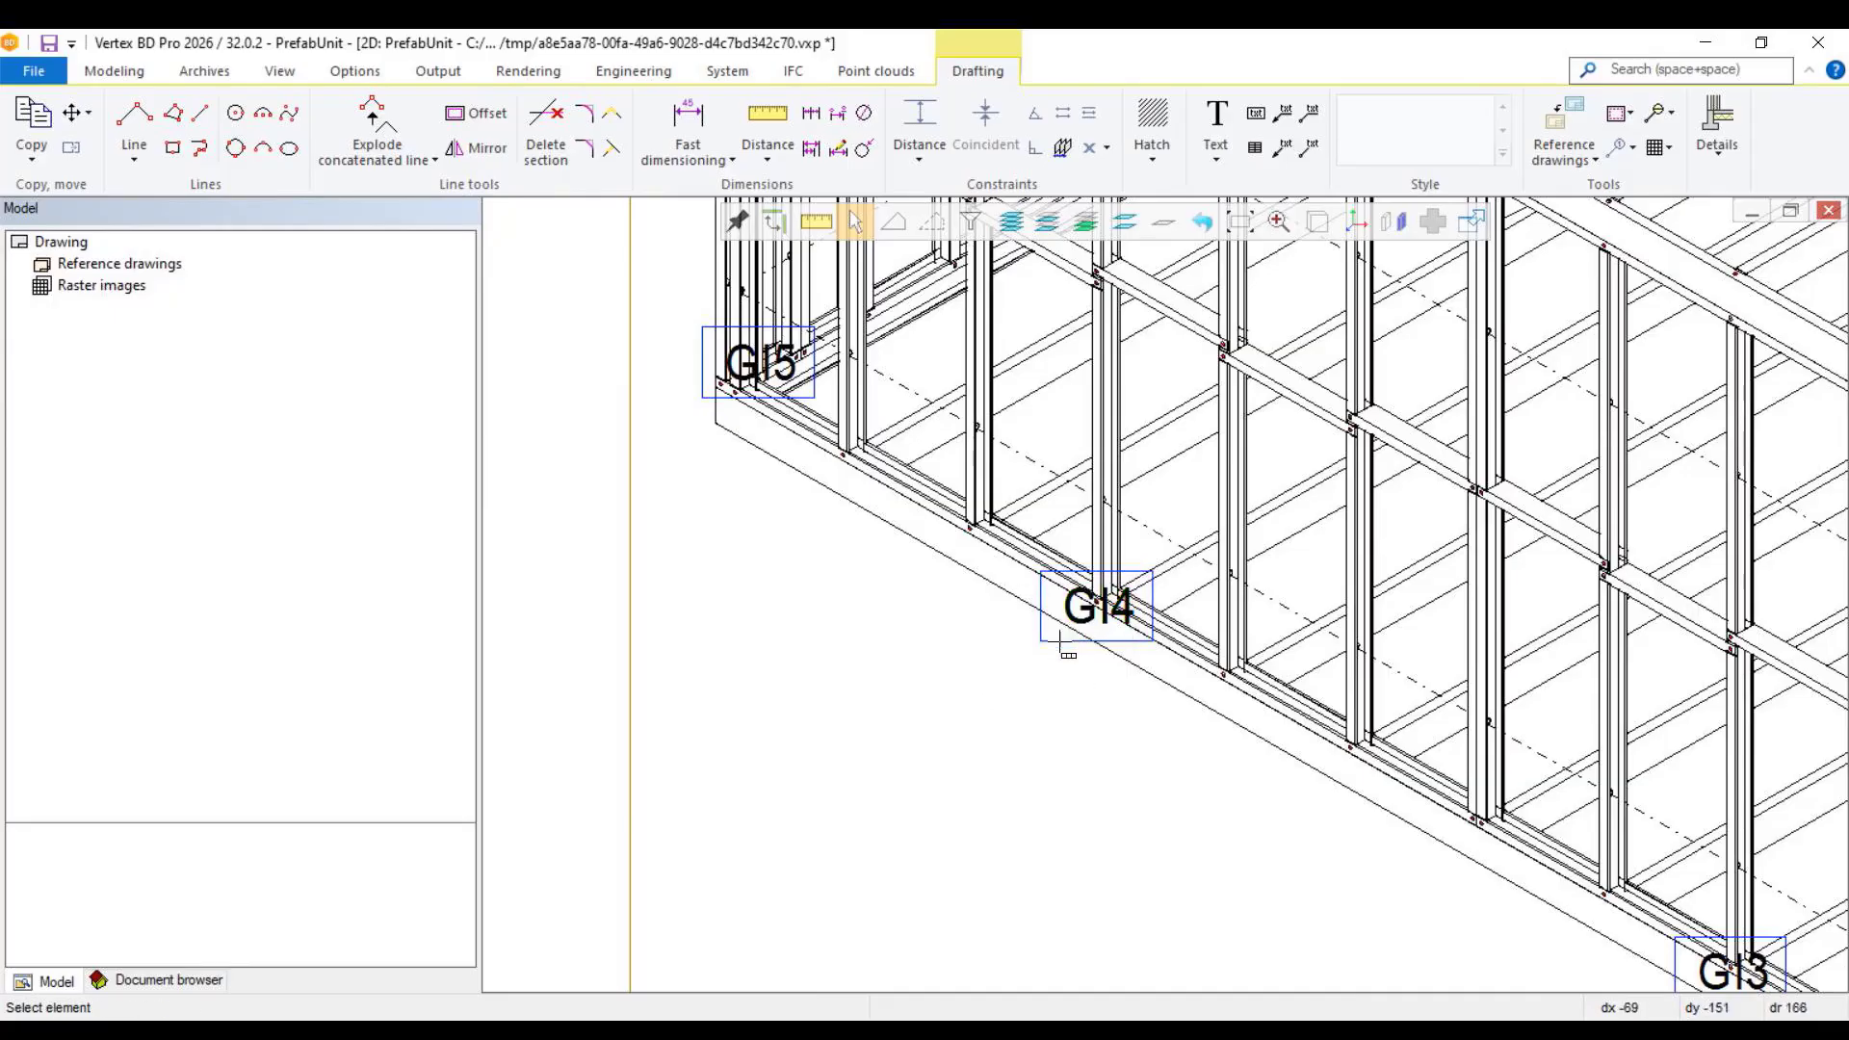
left_click(1003, 684)
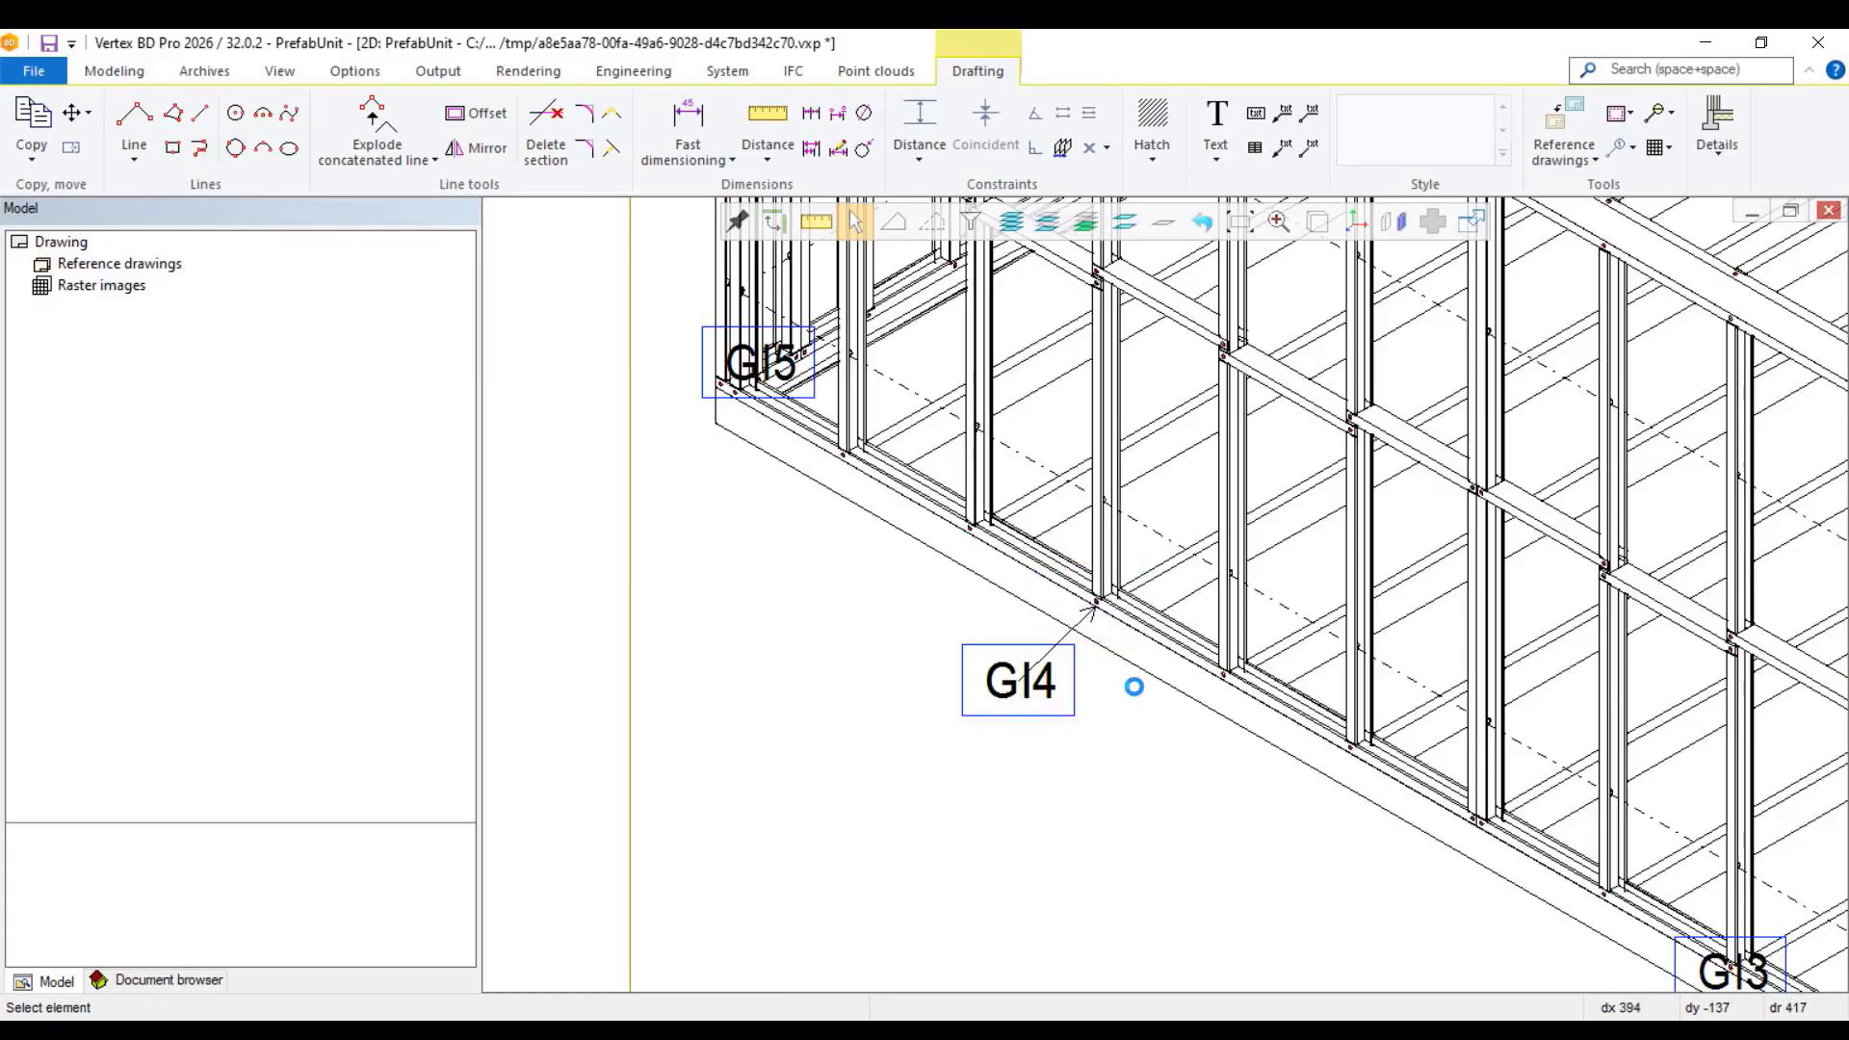
Step: Place the GI3 label clear of the framing outside the long wall, with a leader back to its panel
scroll(1133, 720, "down", 4)
scroll(1164, 594, "up", 4)
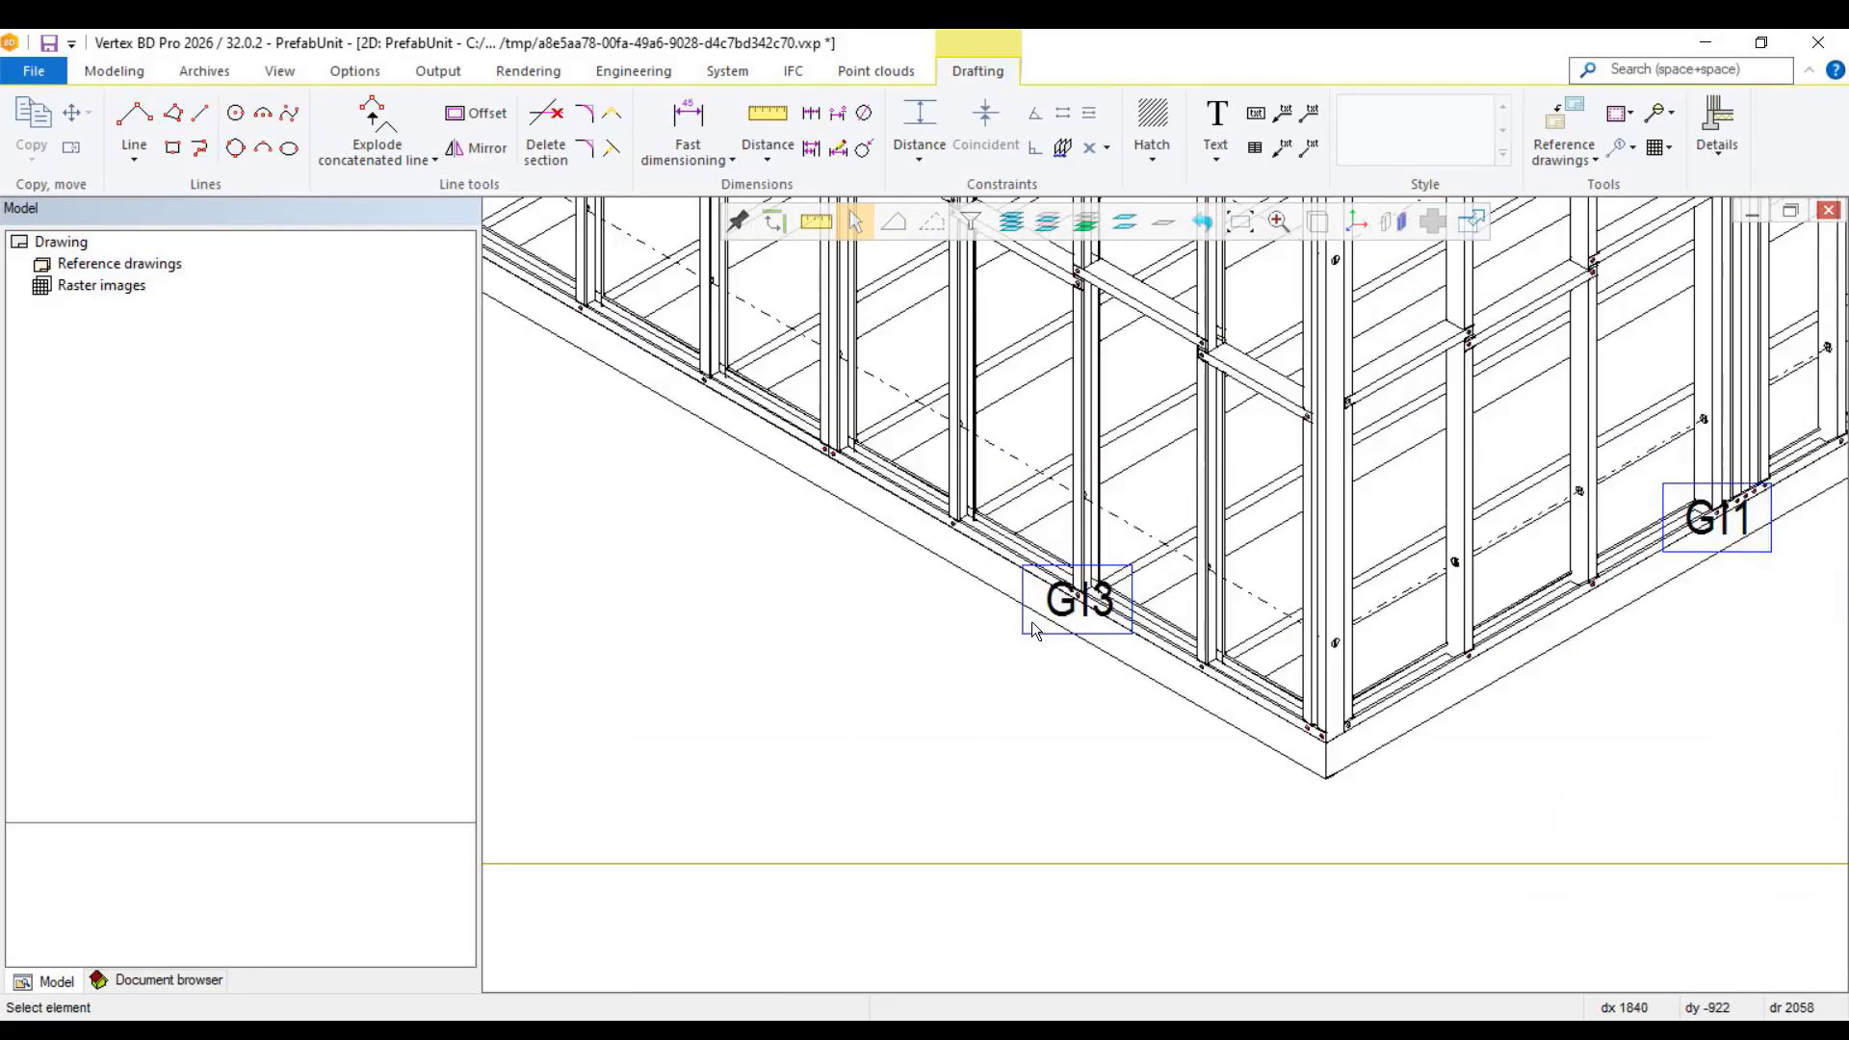
left_click(1078, 599)
scroll(1076, 607, "up", 5)
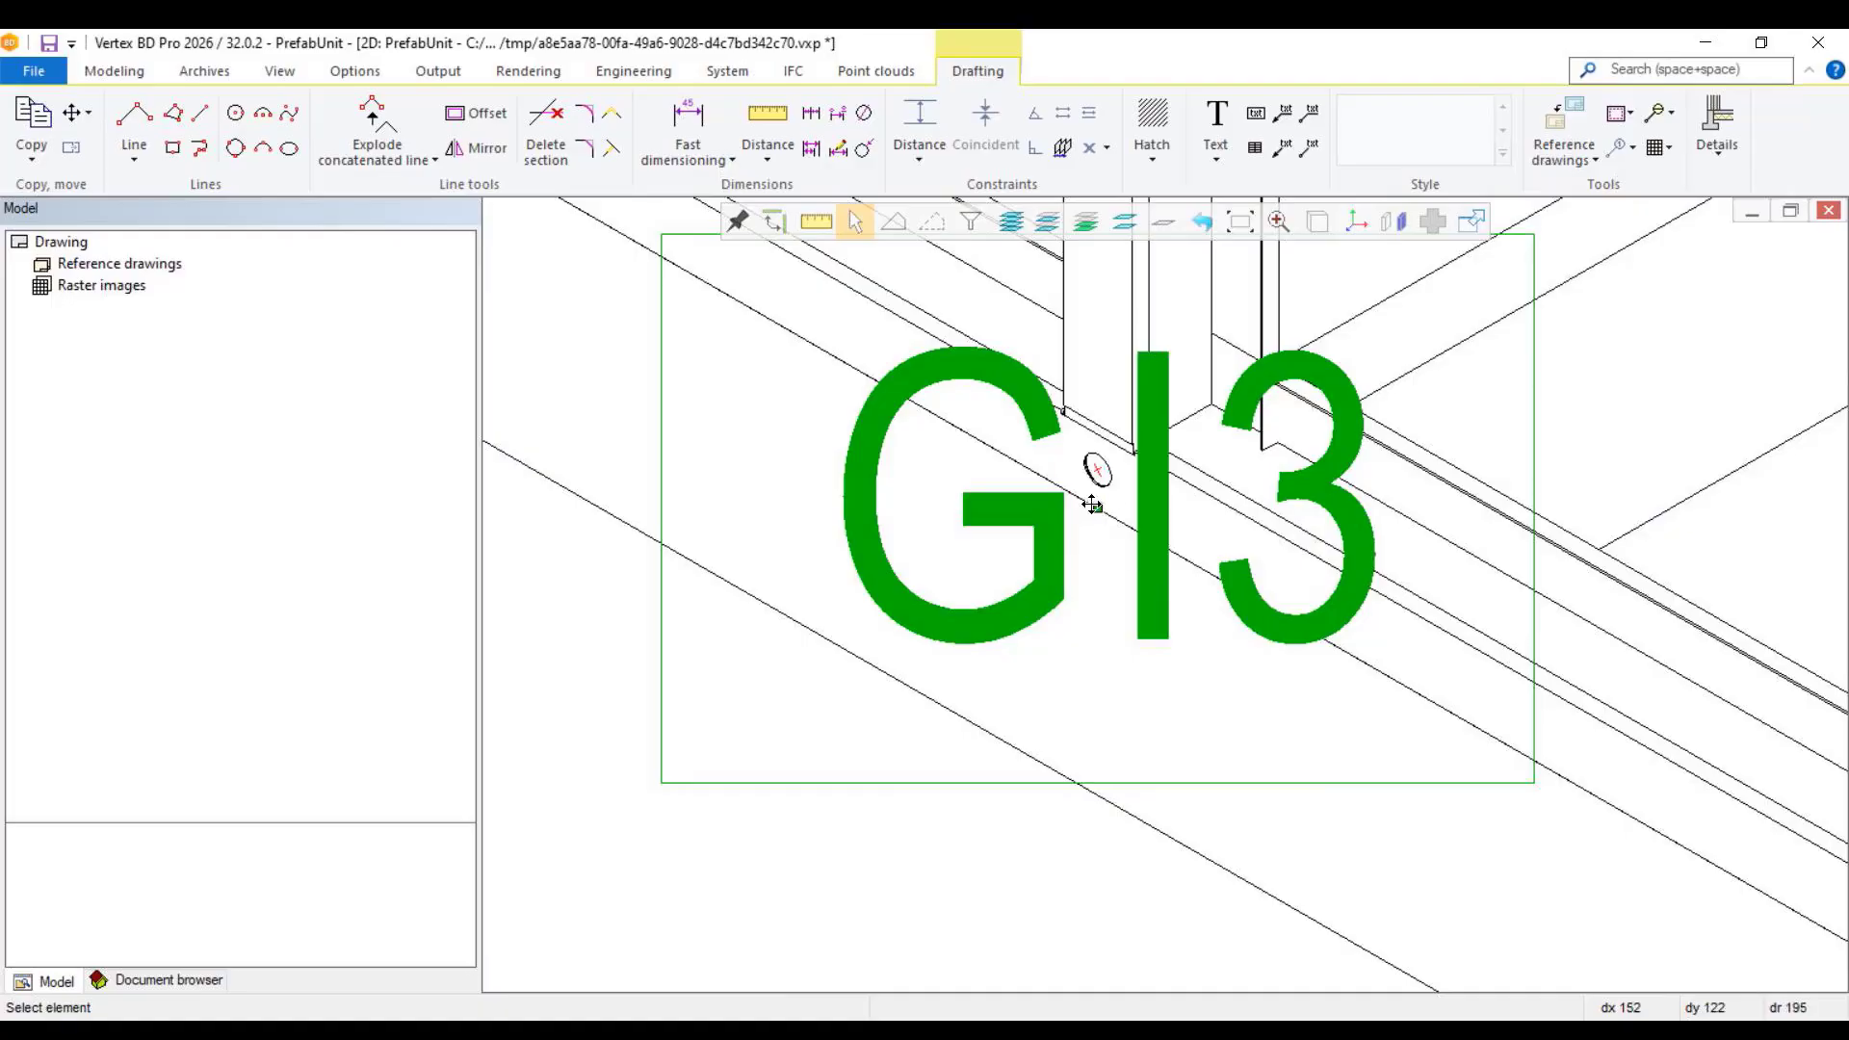
key("Escape")
scroll(1127, 608, "down", 6)
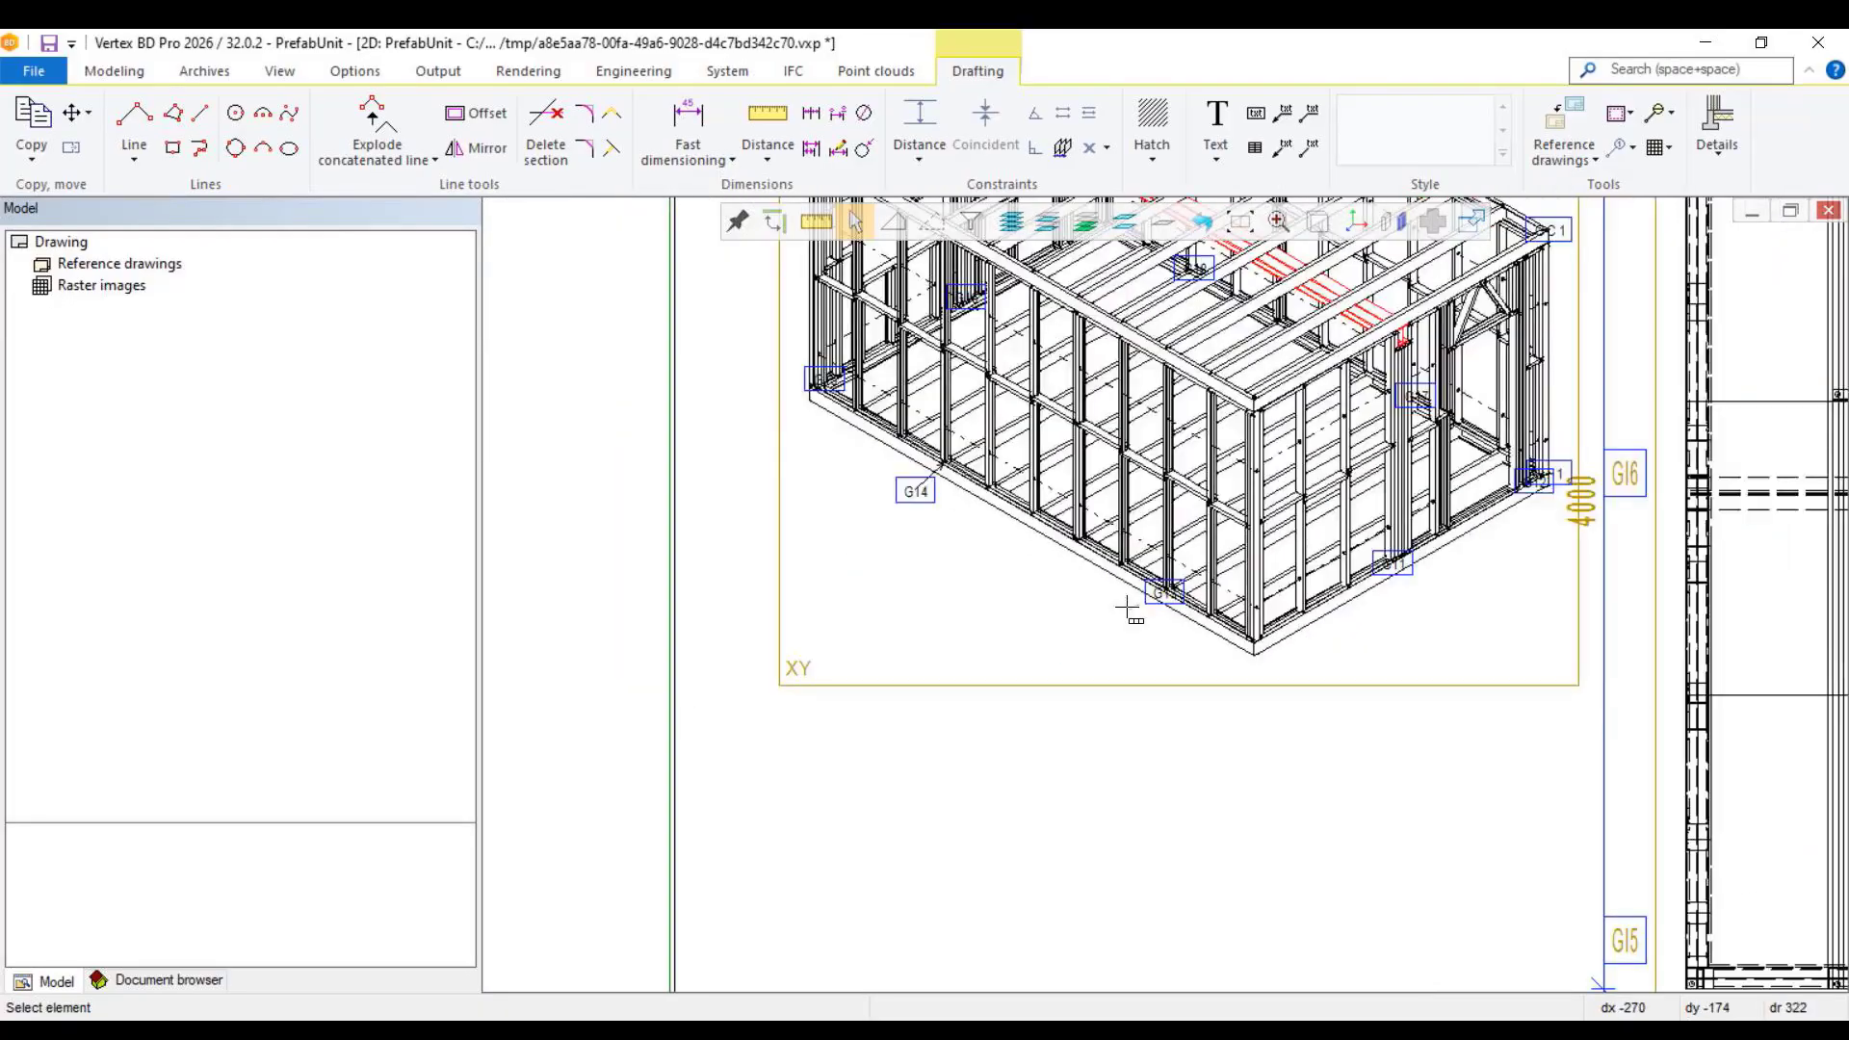
left_click(1108, 626)
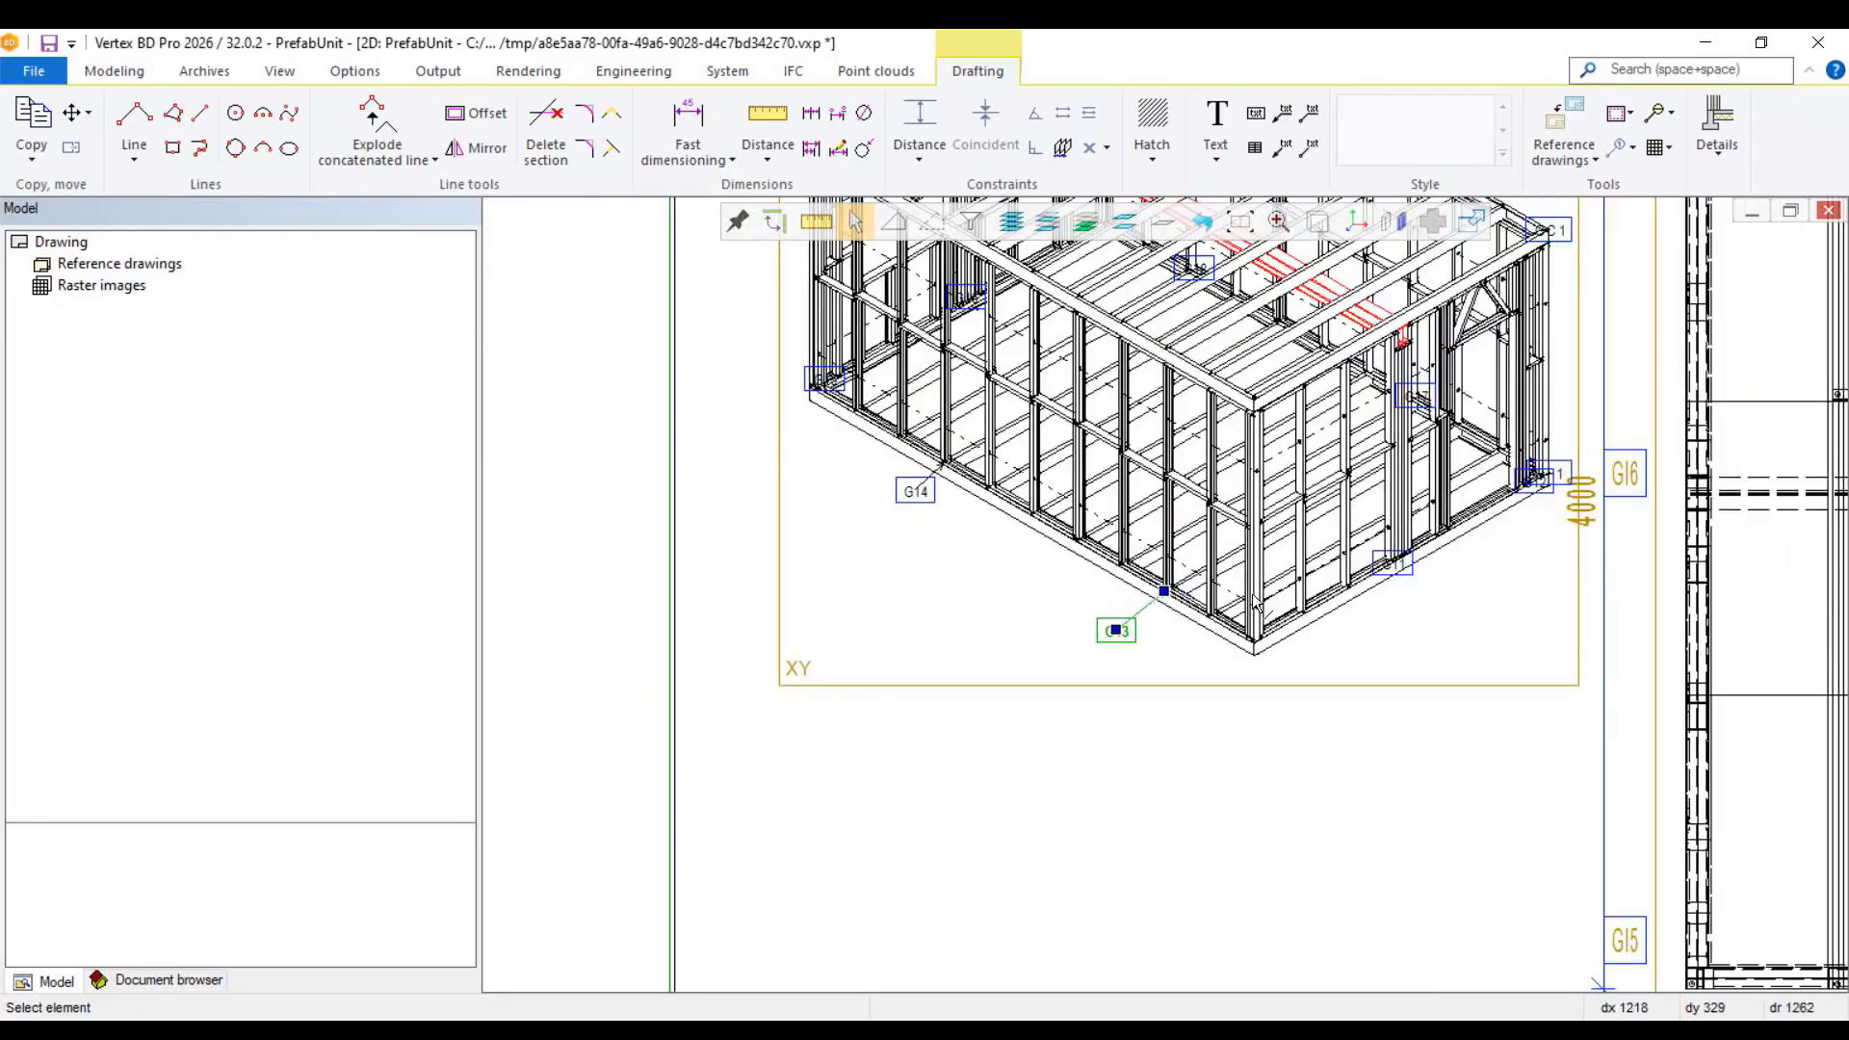
Step: Move the GI1 label outside the short wall's base in the isometric view, with its leader arrow pointing back at the panel
scroll(1163, 592, "up", 4)
left_click(1199, 509)
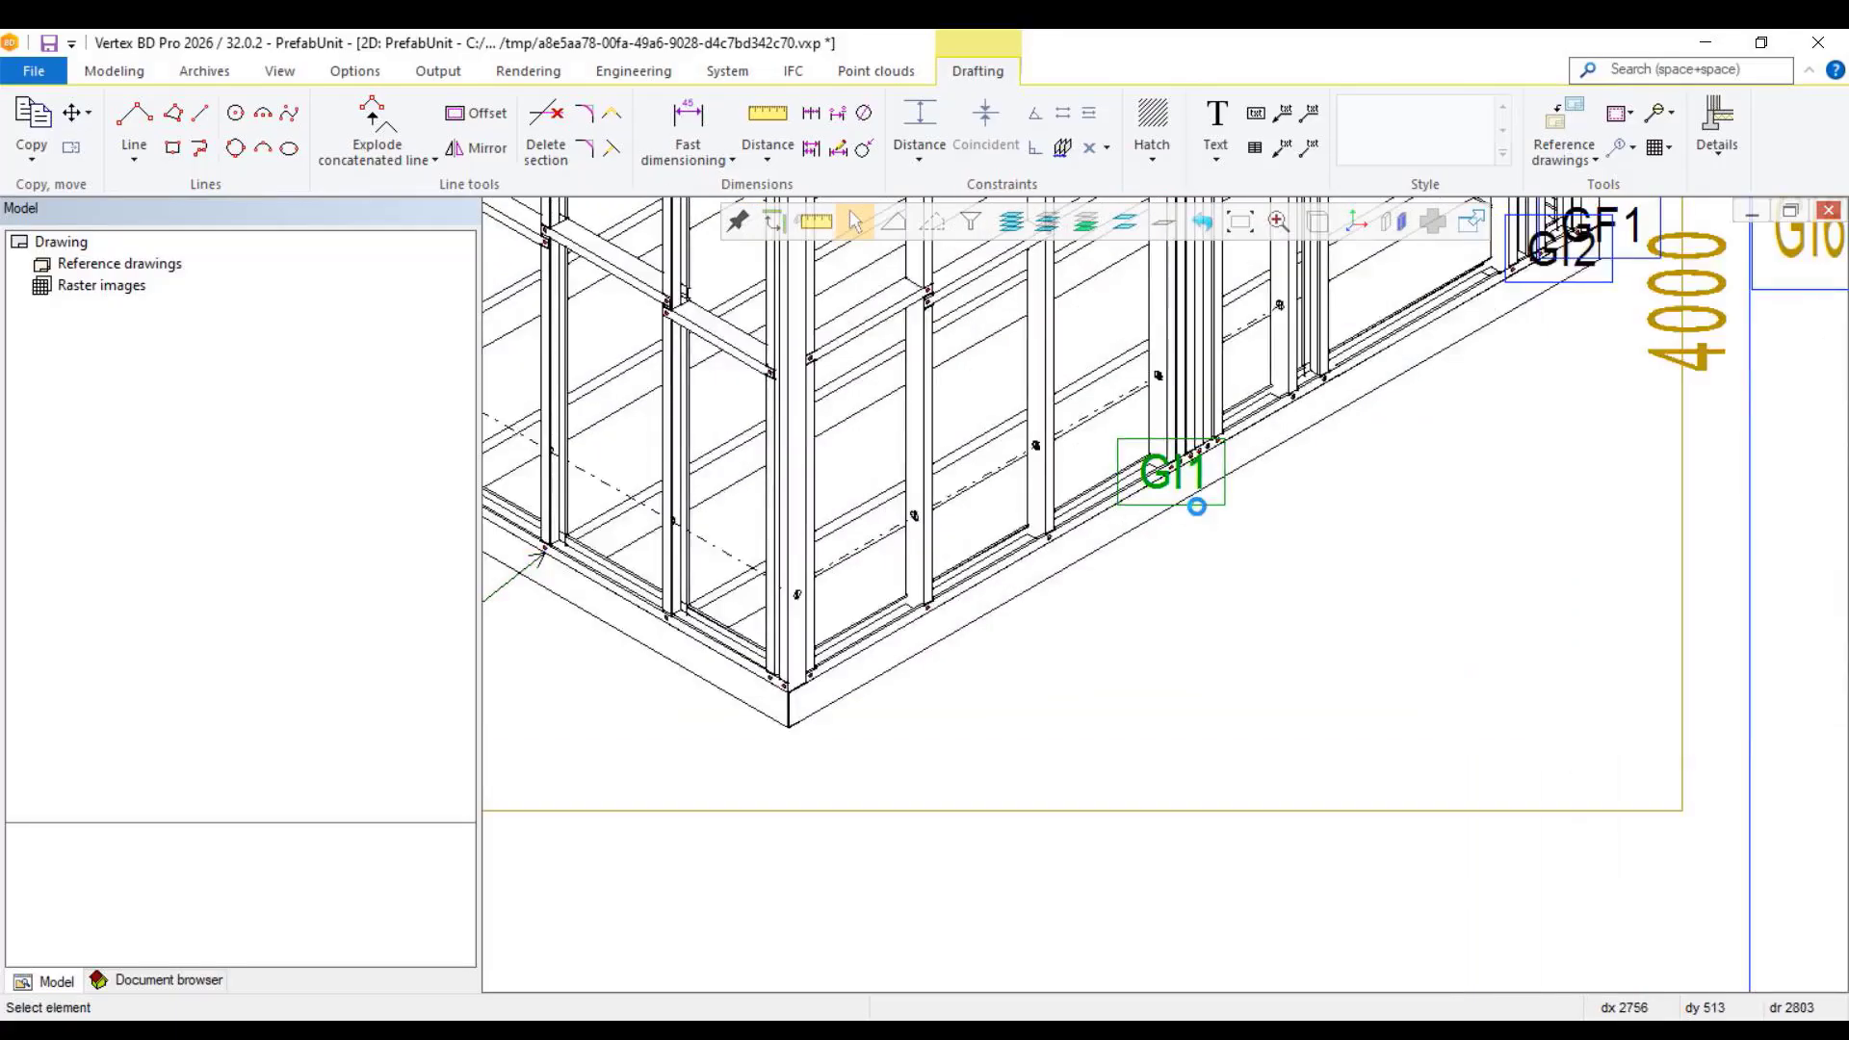
scroll(1165, 539, "up", 2)
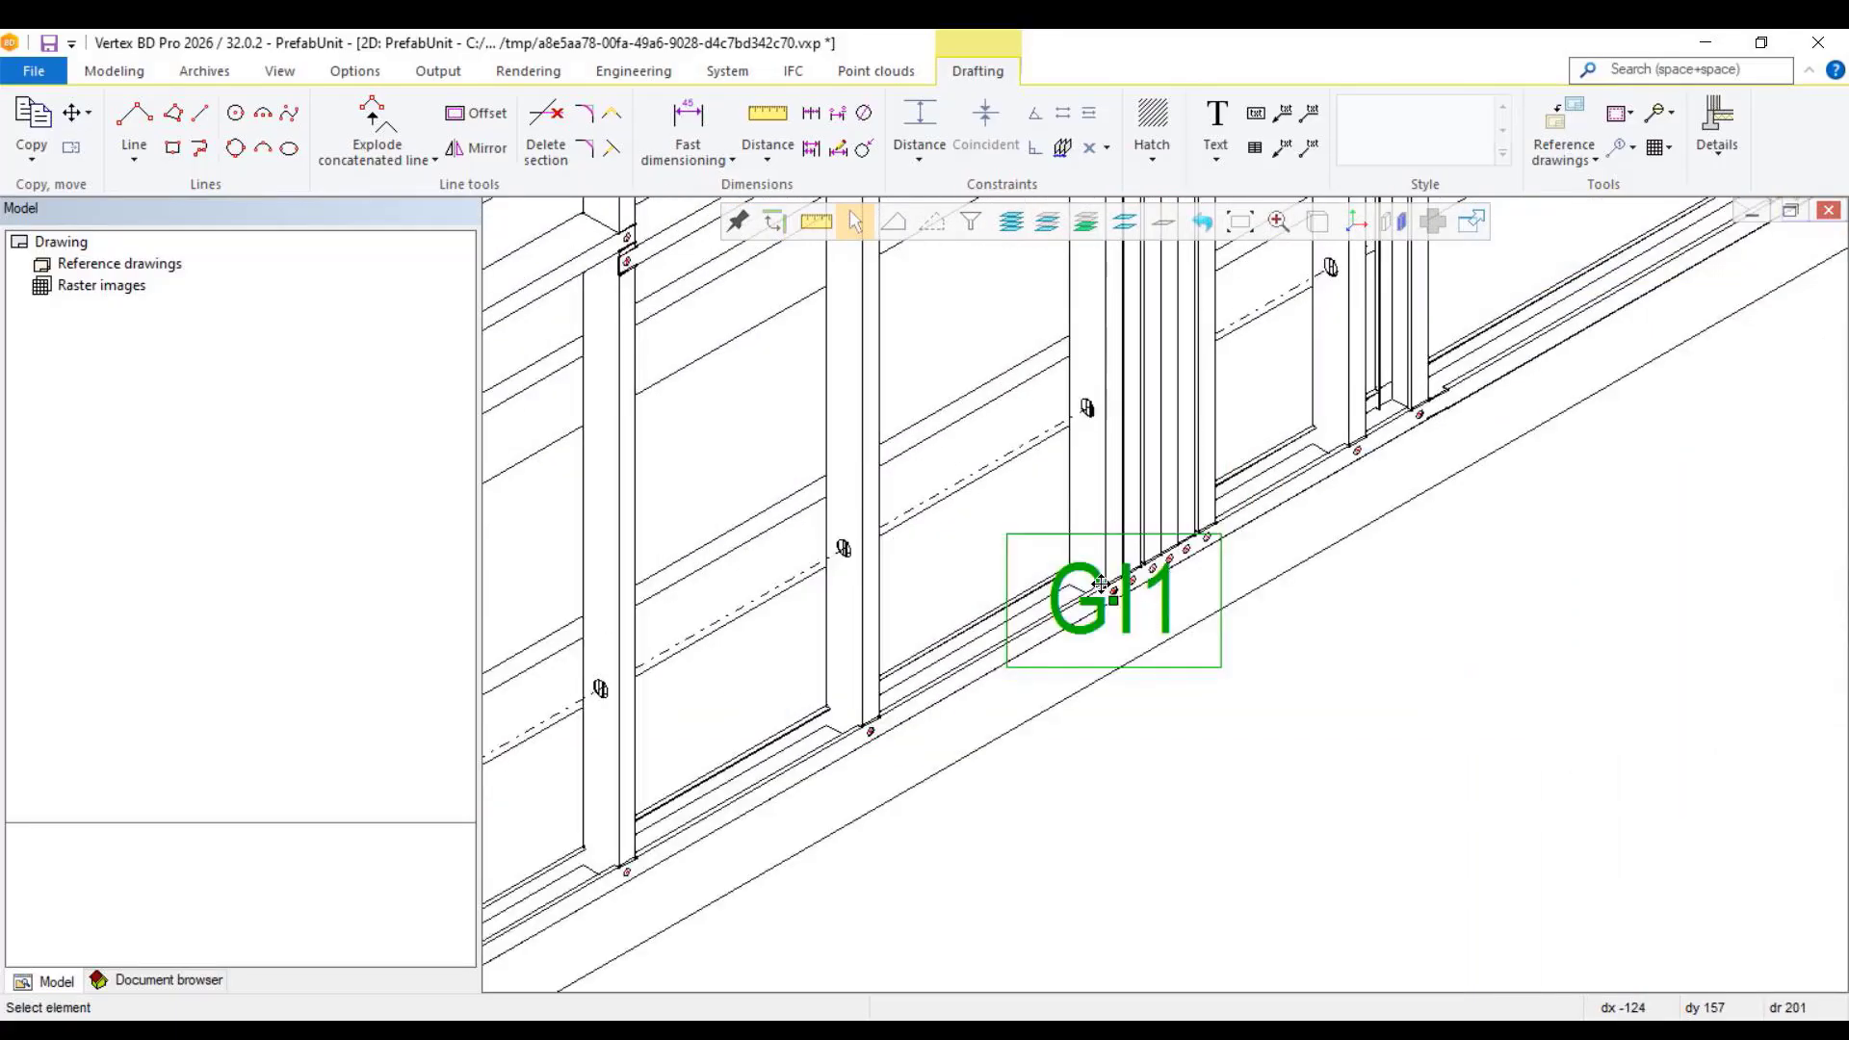
left_click_drag(1106, 585, 1221, 836)
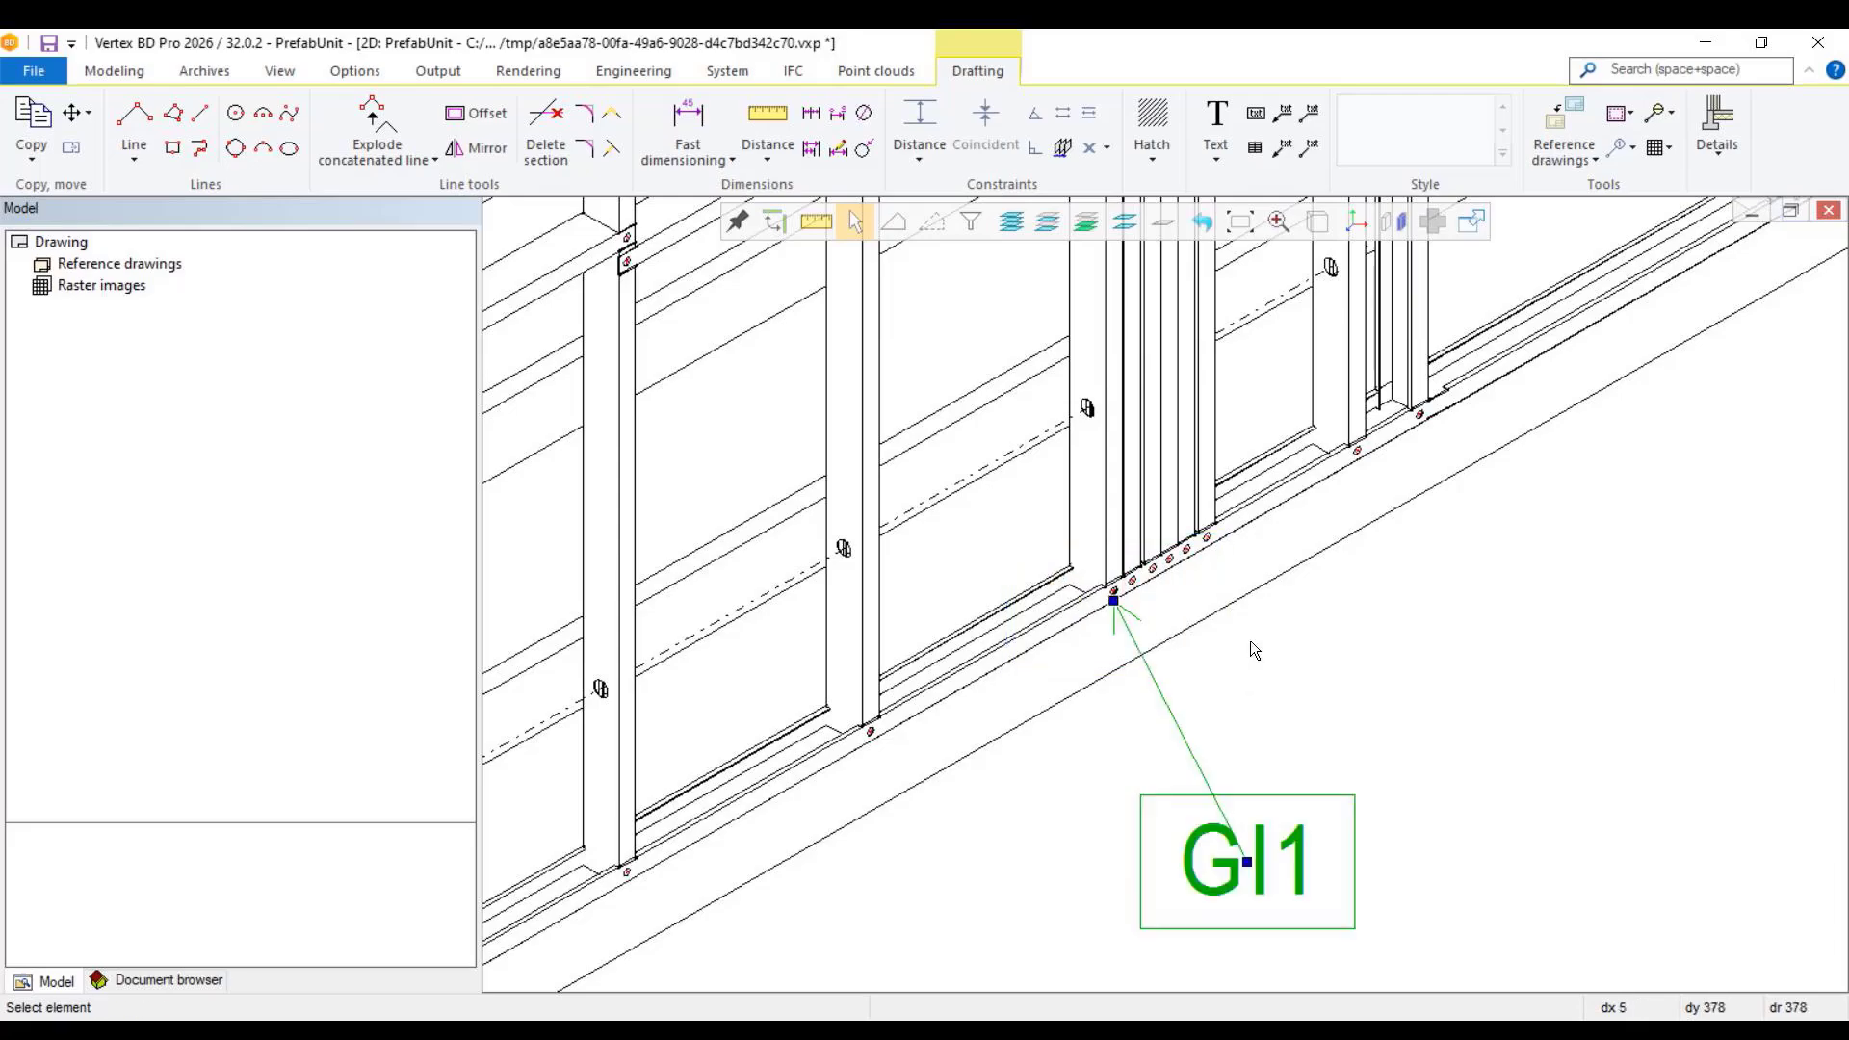
scroll(1162, 591, "down", 5)
scroll(1161, 591, "up", 2)
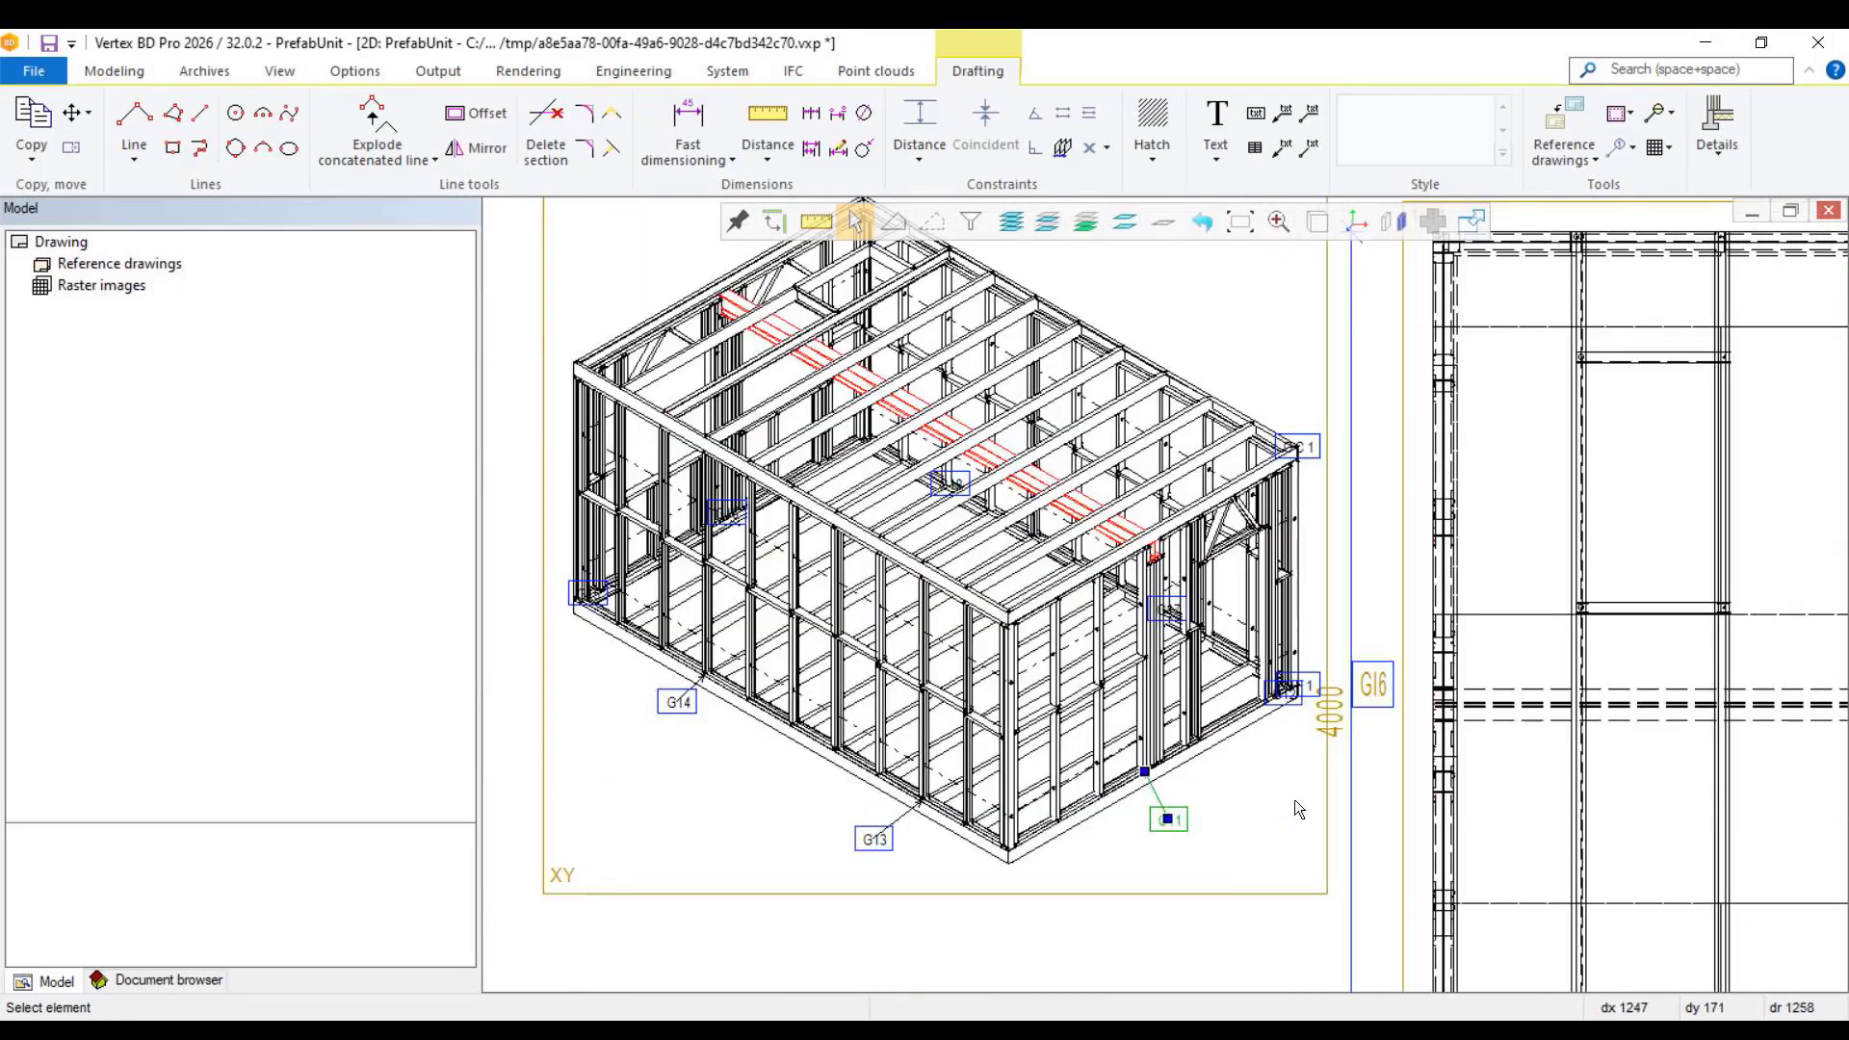
left_click(1082, 921)
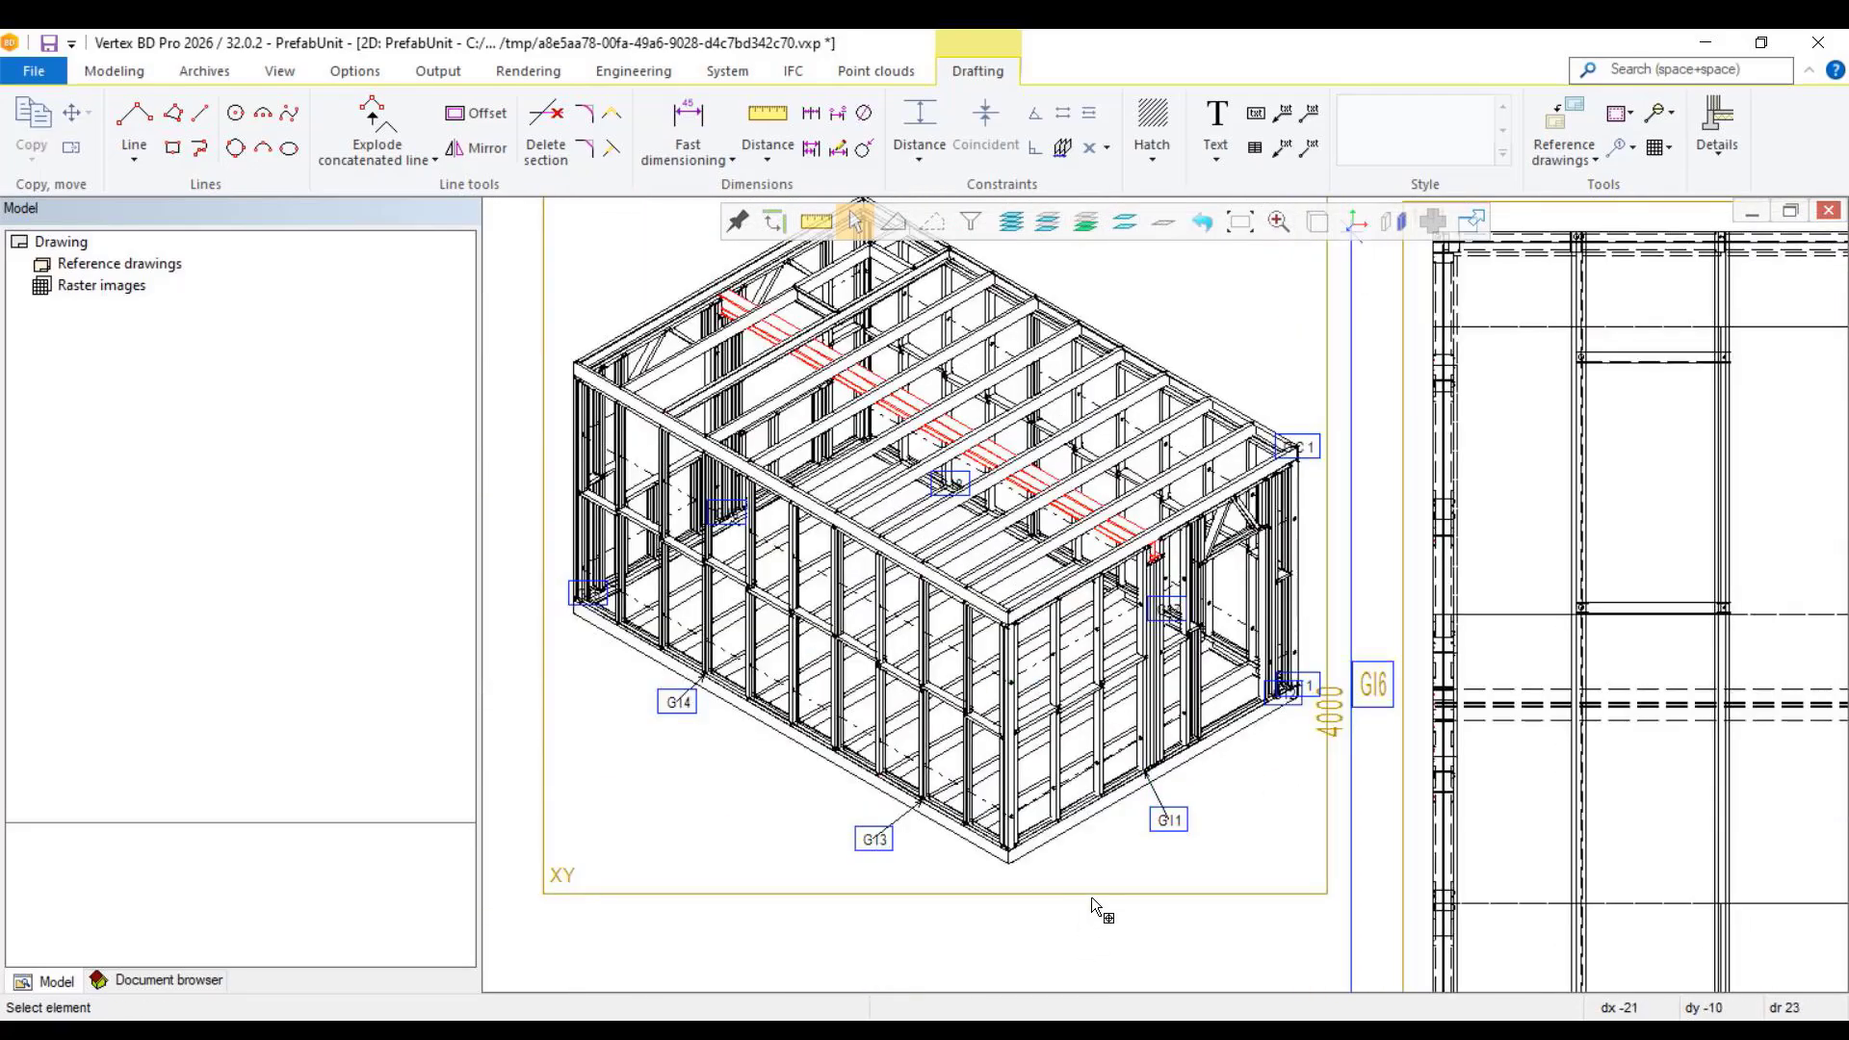
Step: Set the isometric view's draft presentation to Shading+Wireframe
double_click(1090, 897)
left_click(574, 257)
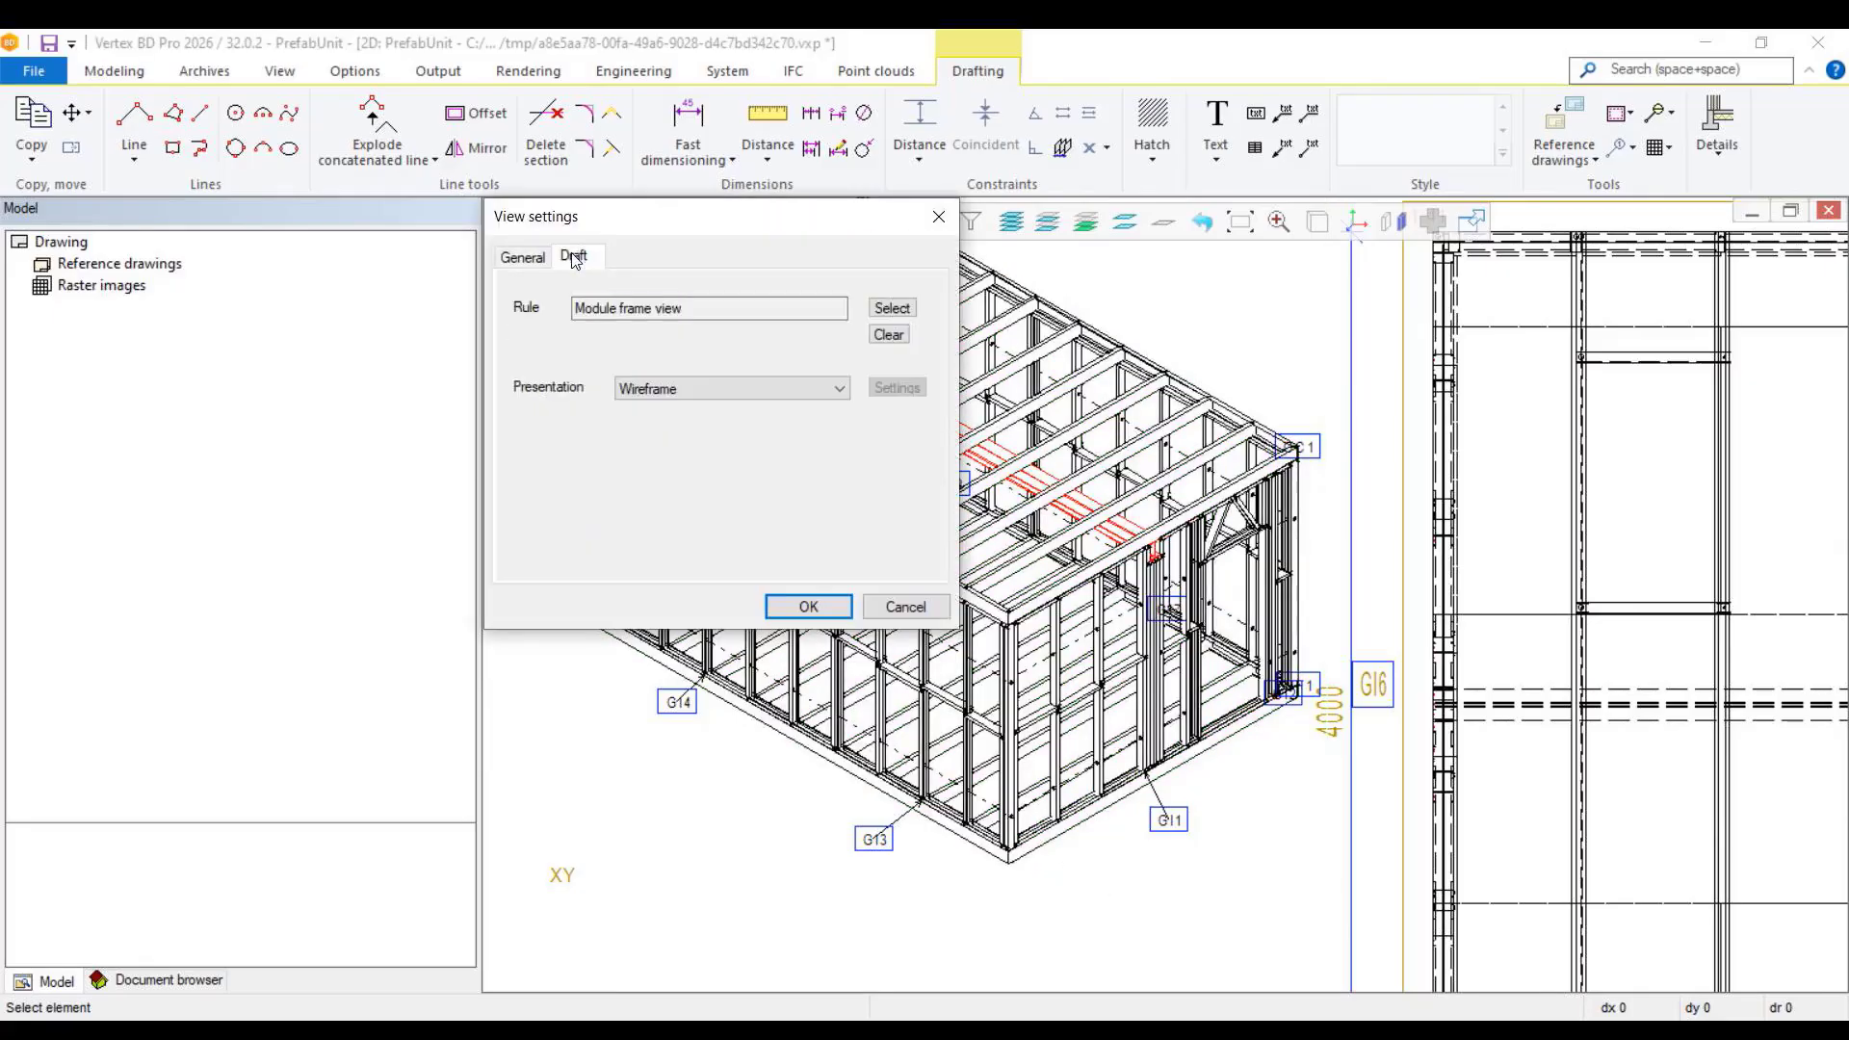
left_click(840, 391)
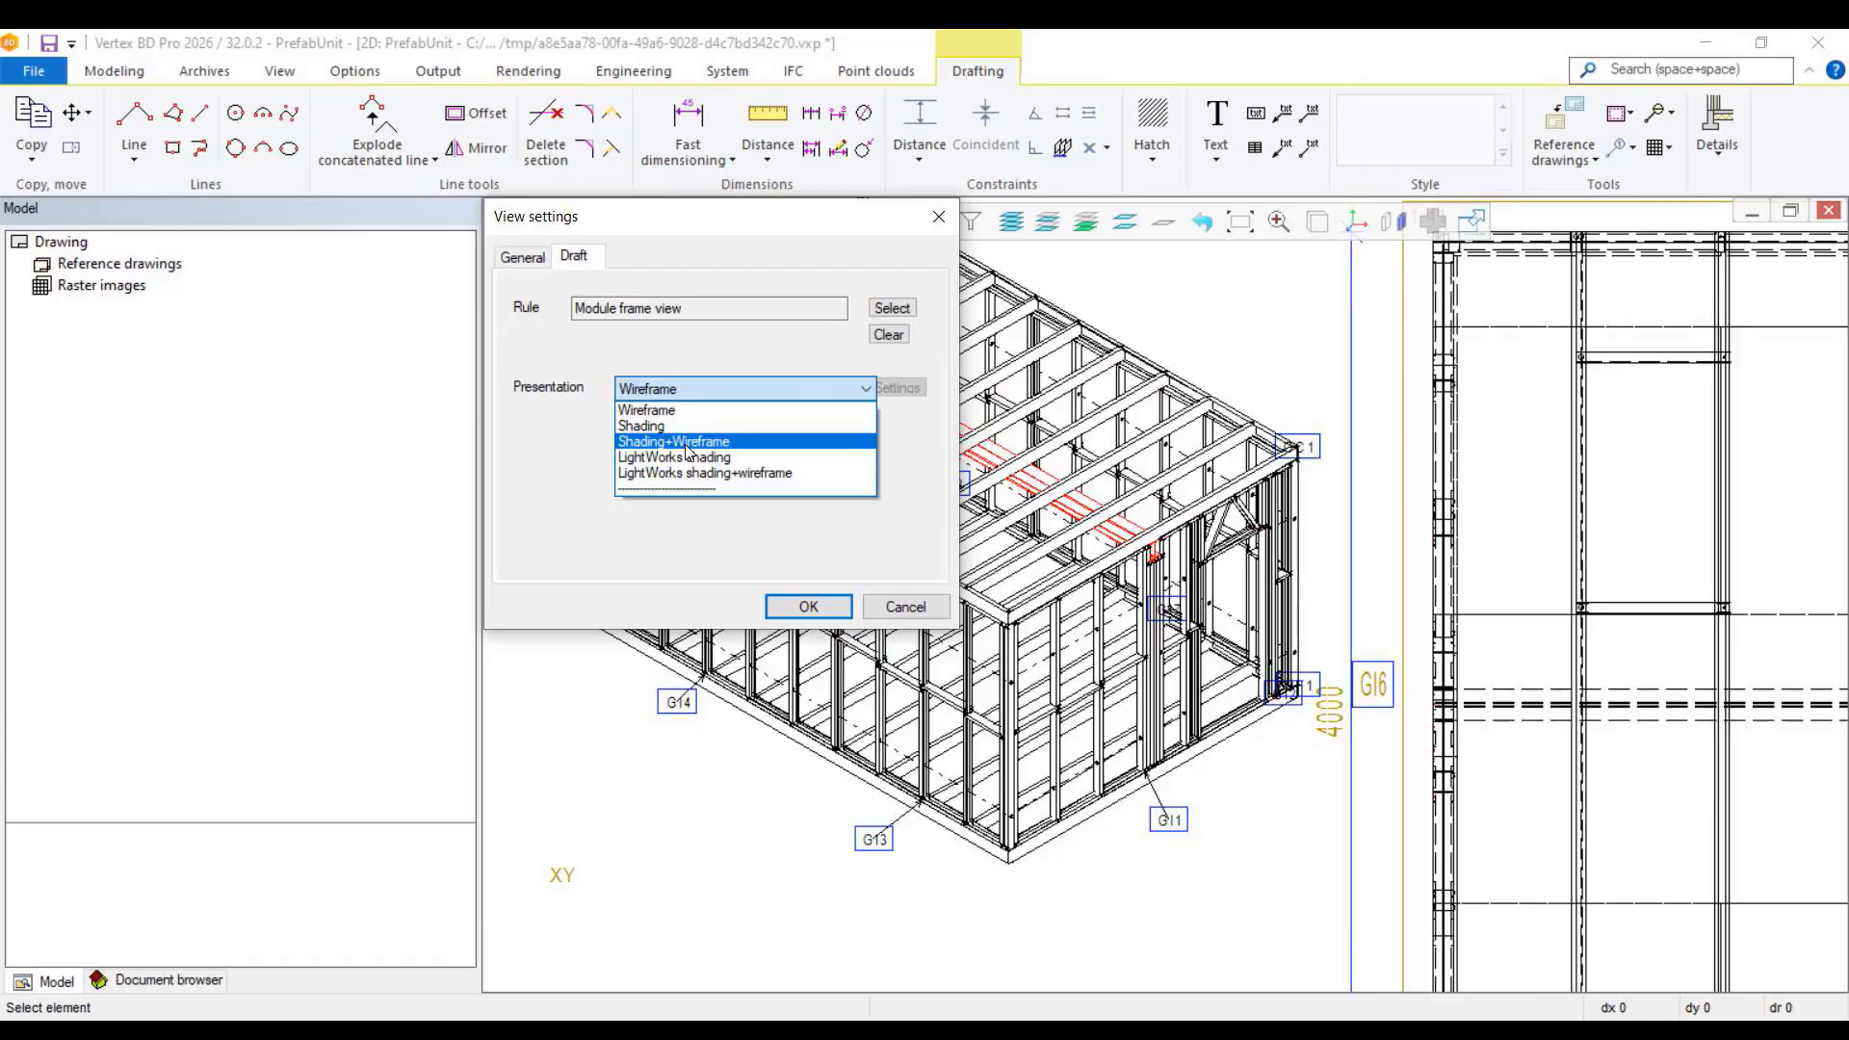
left_click(688, 442)
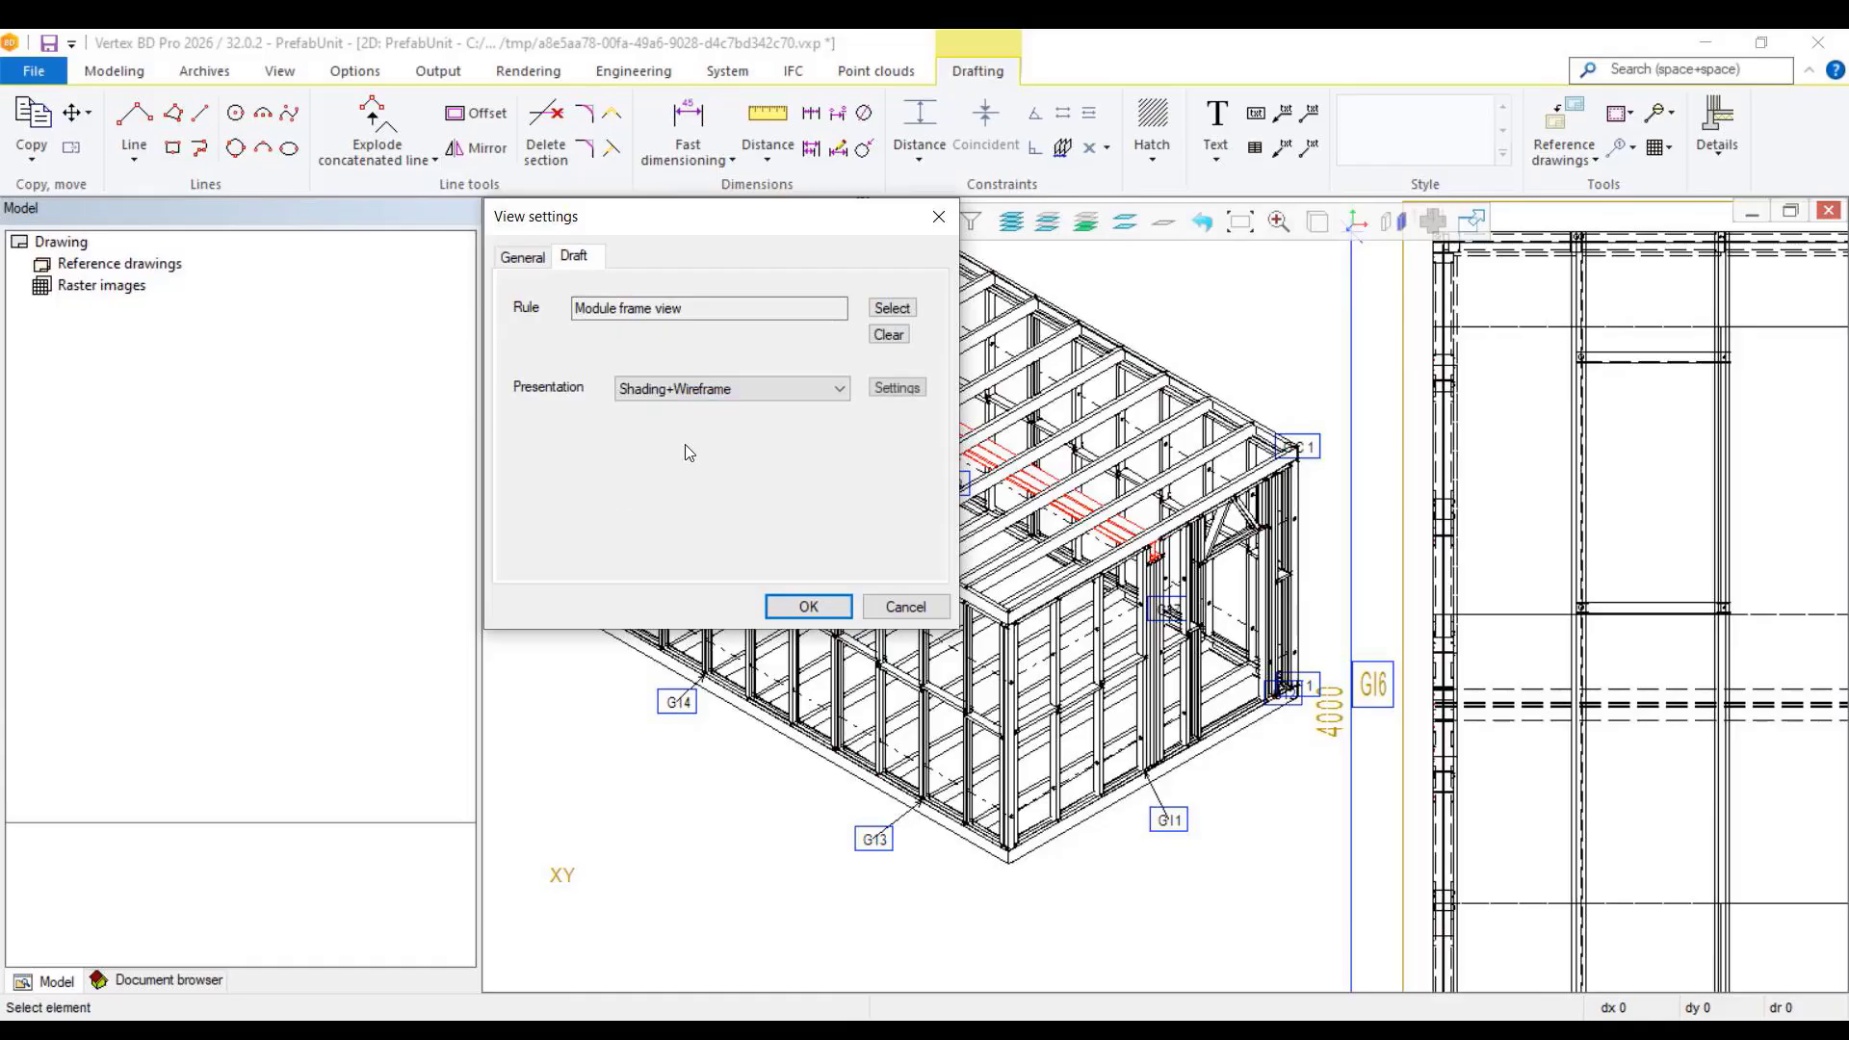
left_click(808, 606)
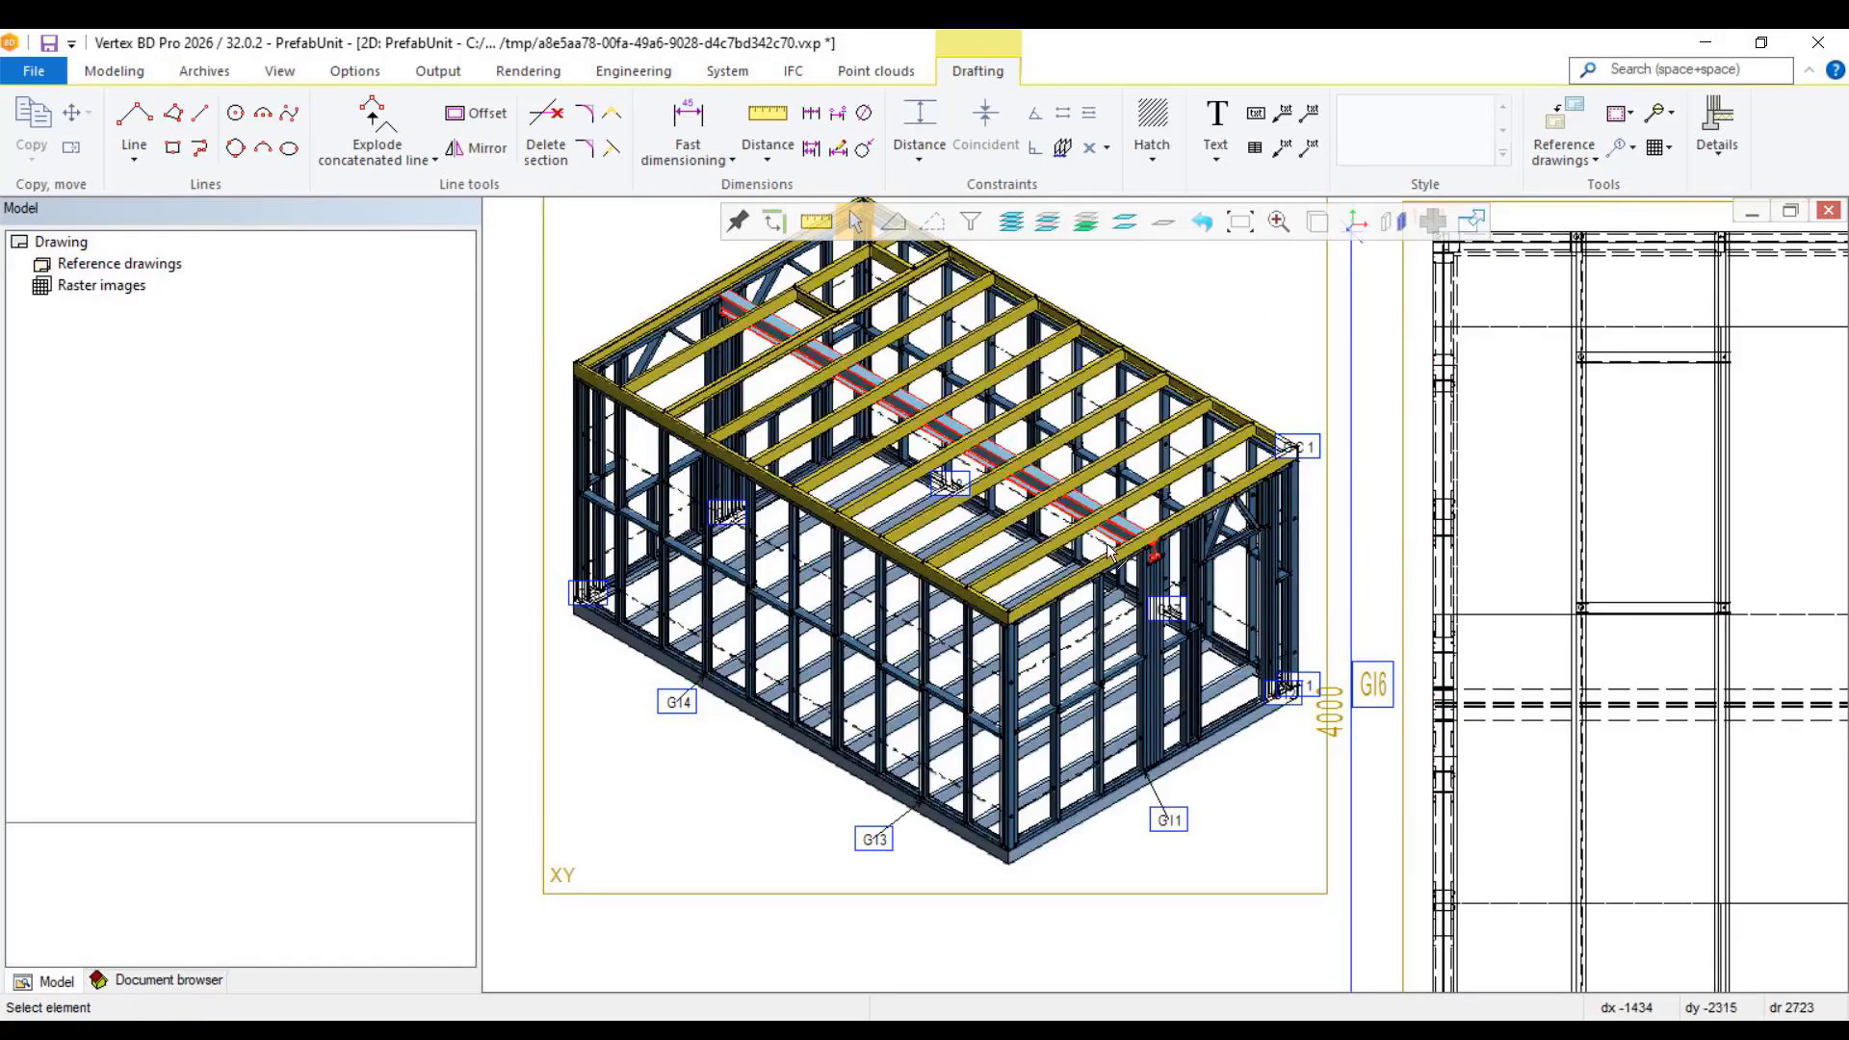
scroll(1117, 566, "down", 2)
scroll(1162, 583, "down", 3)
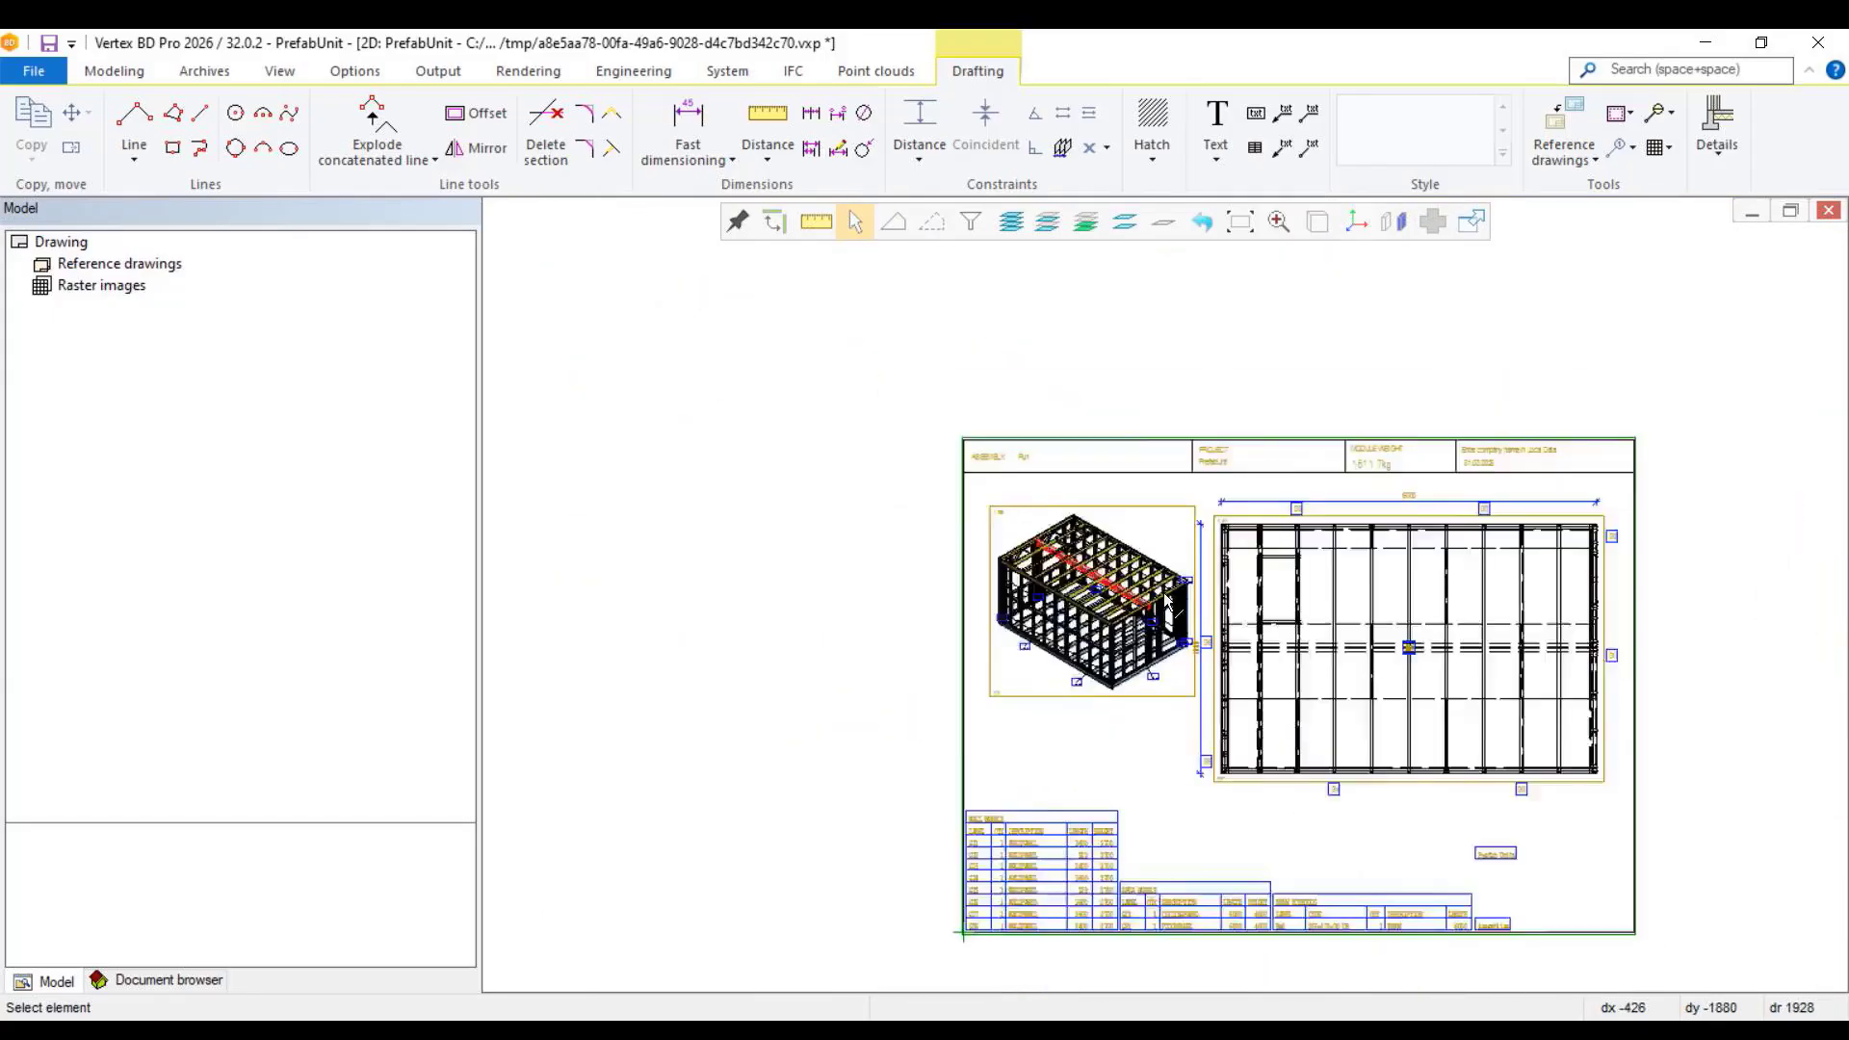
Step: Turn off visible hidden lines in the plan view's settings
scroll(1161, 589, "up", 4)
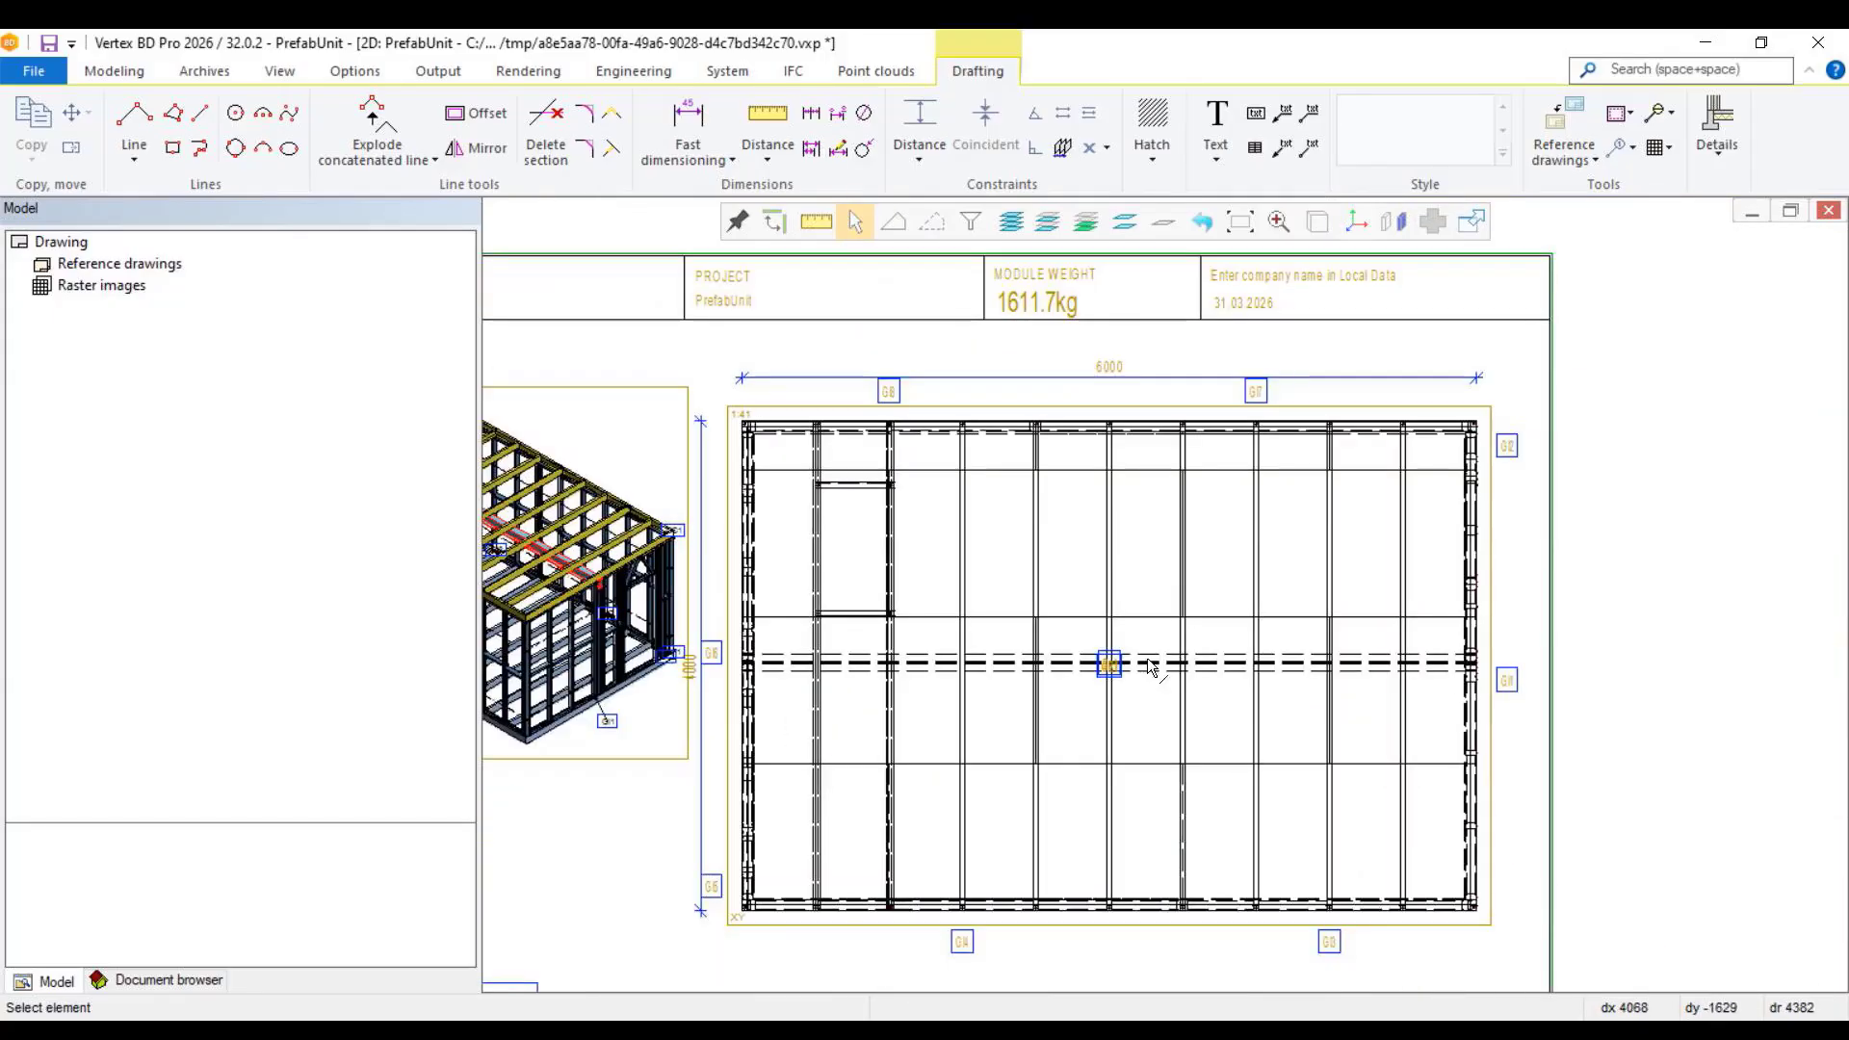
double_click(1102, 921)
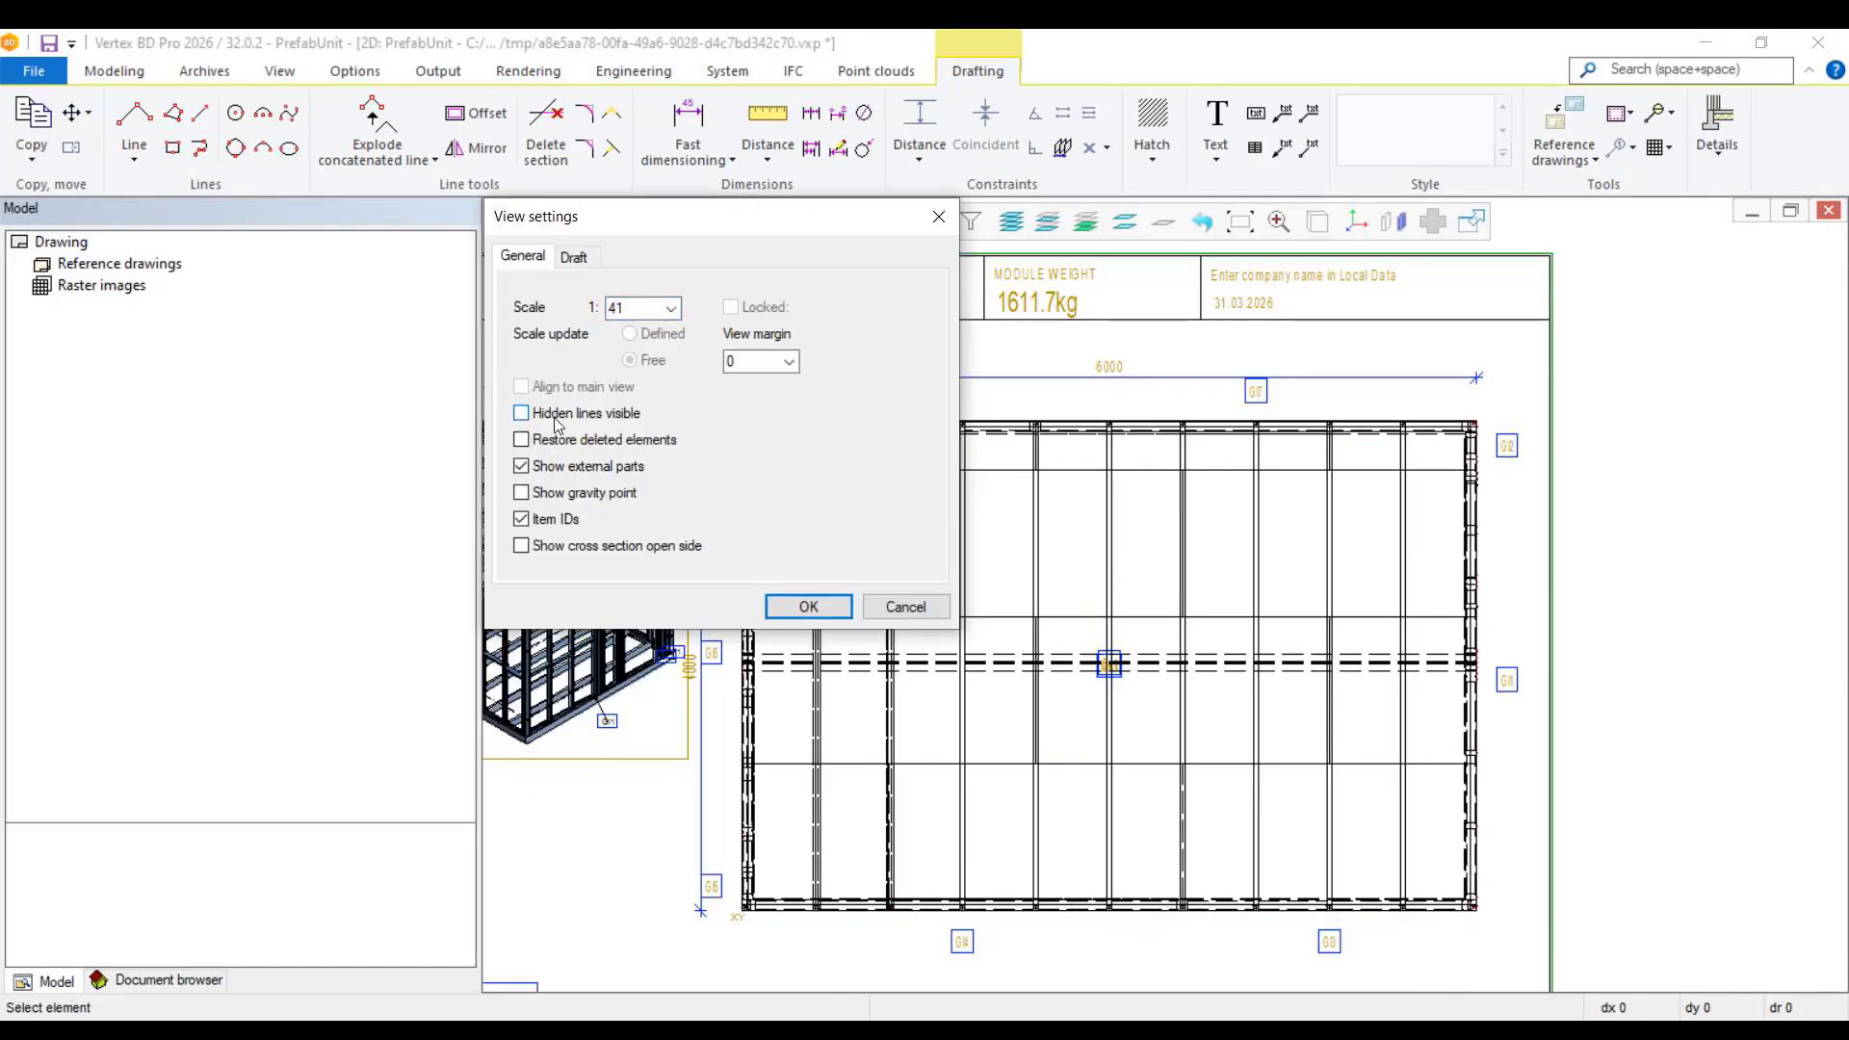
left_click(808, 605)
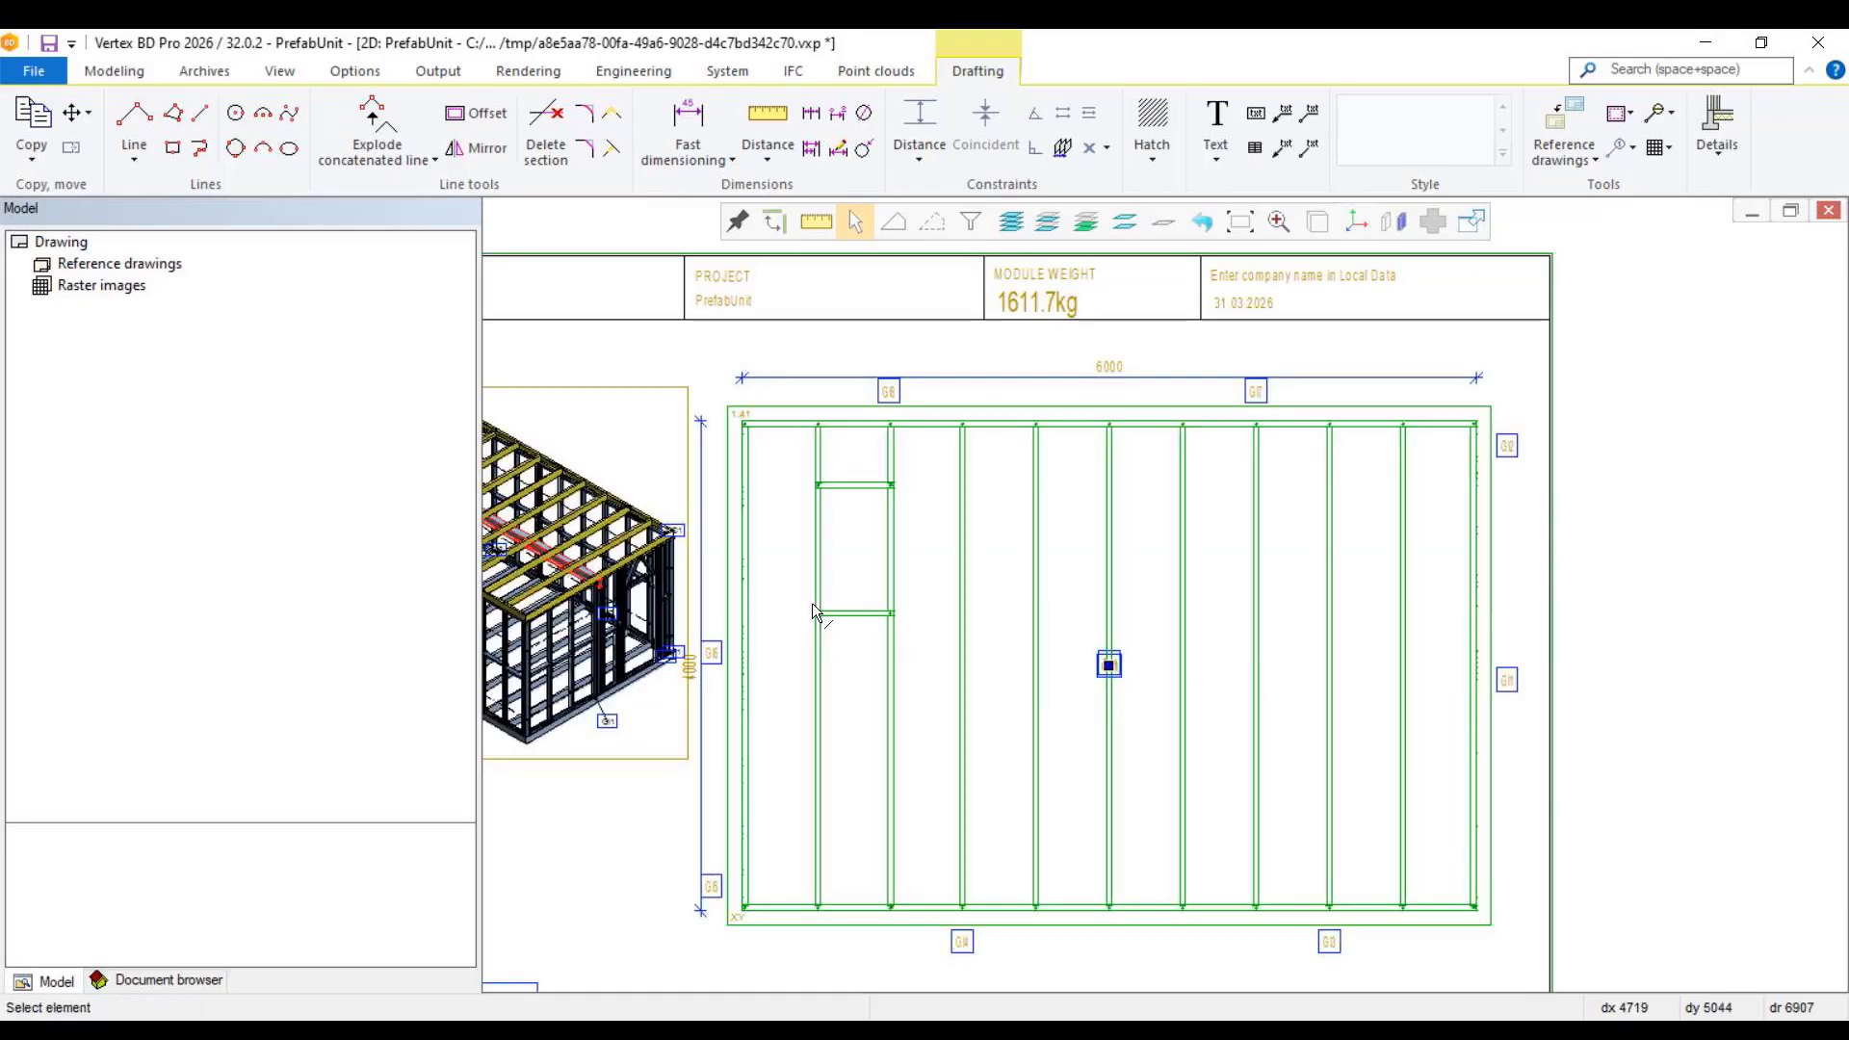
left_click(1073, 934)
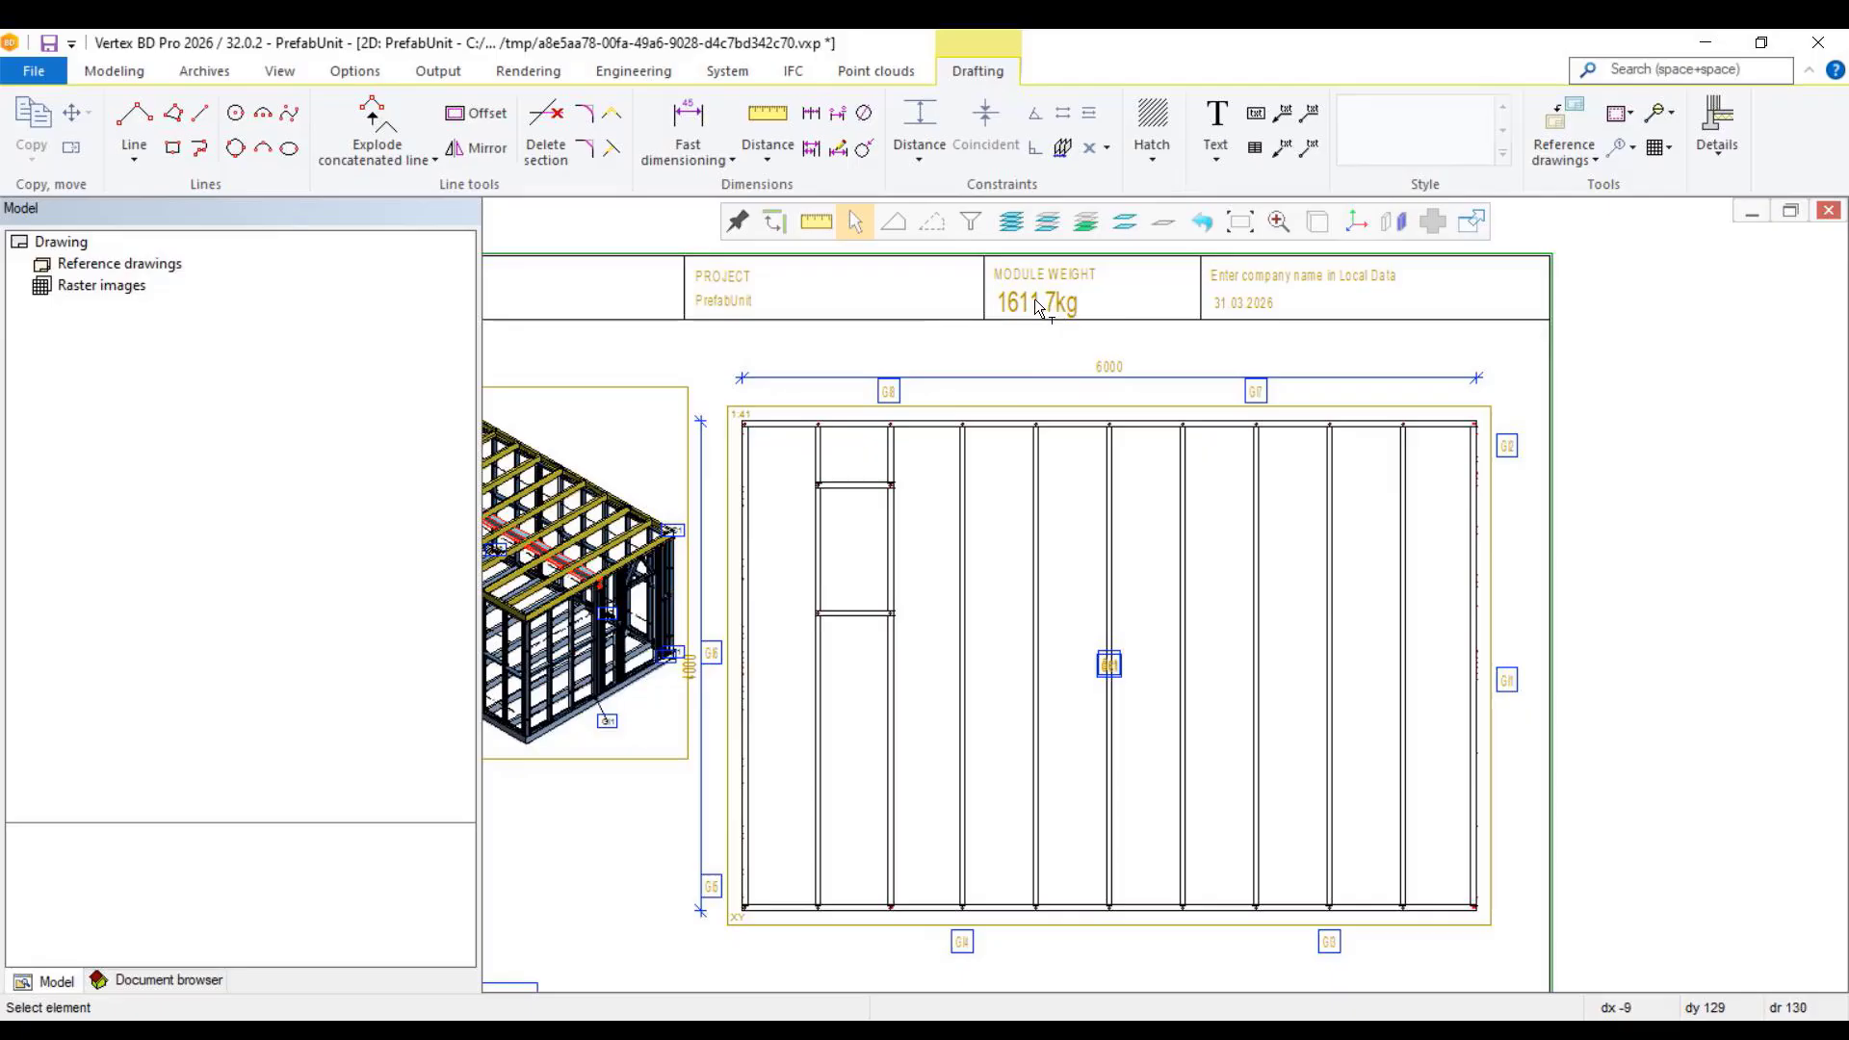
Step: Close the prefab unit assembly drawing and save its changes
scroll(1077, 490, "down", 2)
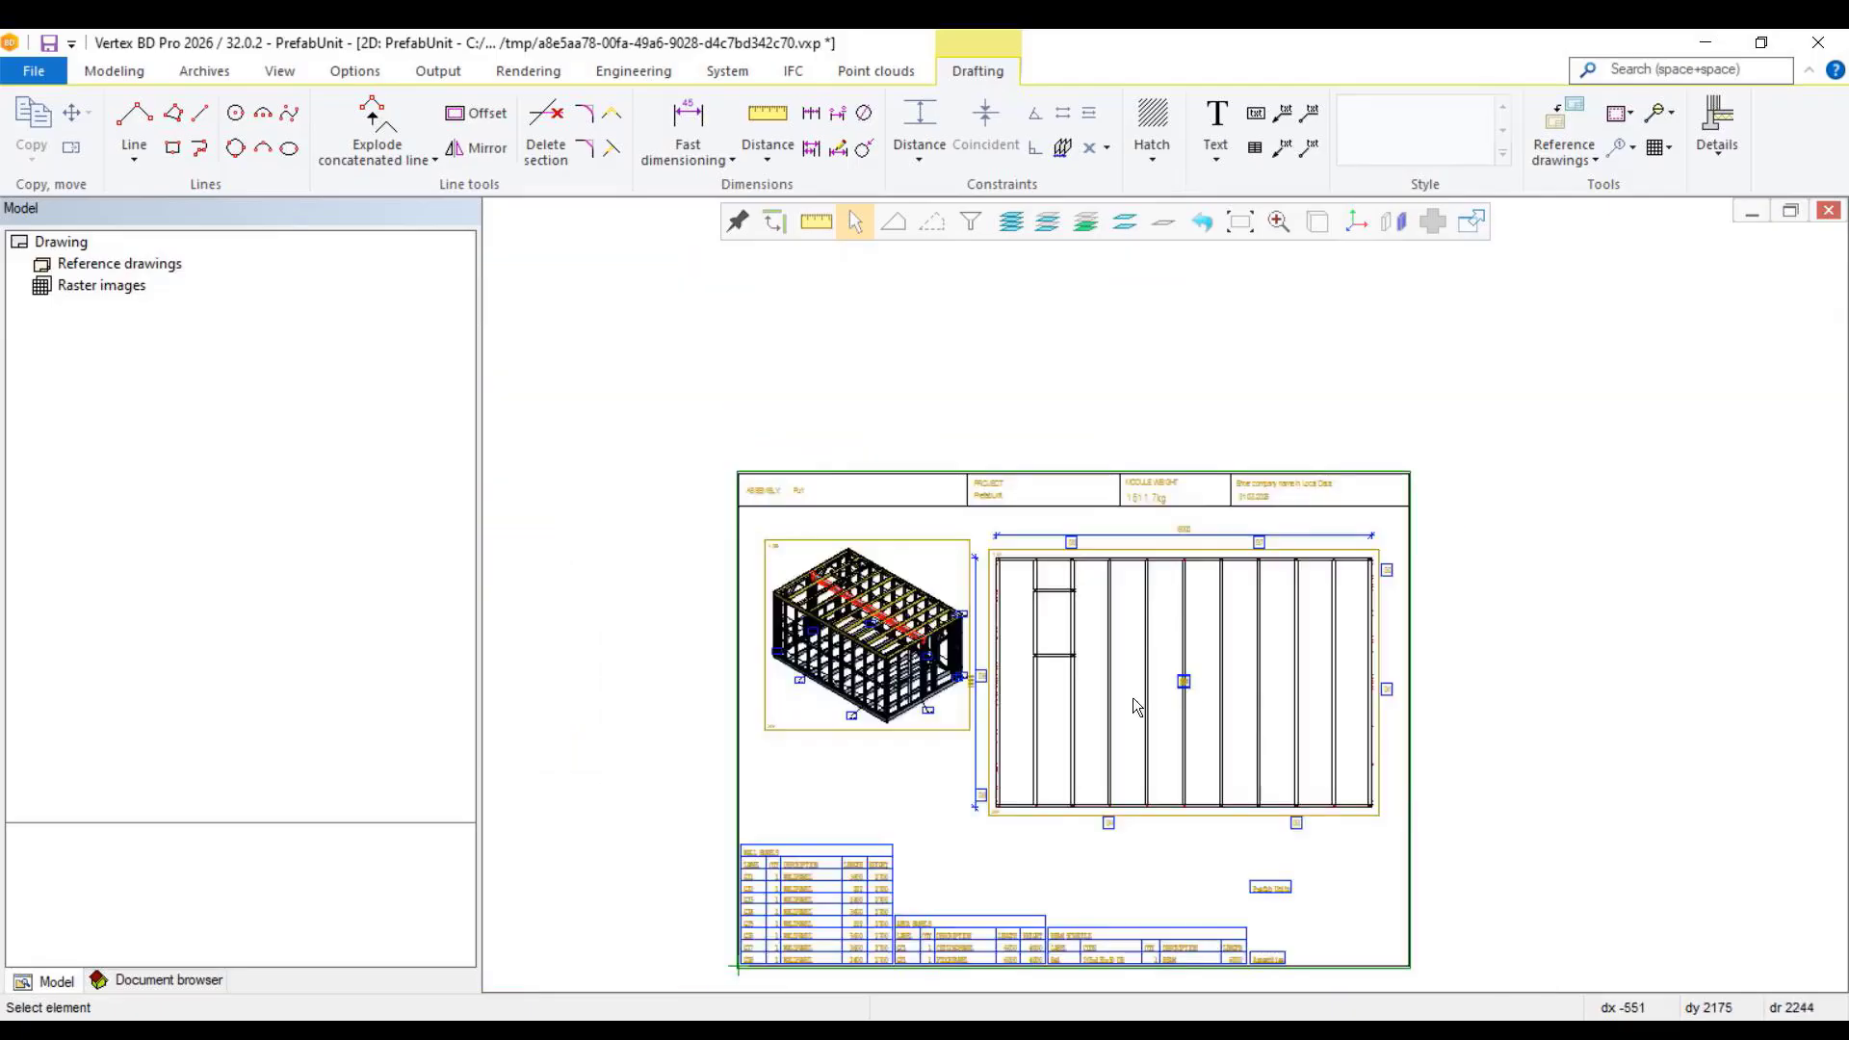
scroll(1132, 697, "down", 2)
scroll(1161, 591, "up", 2)
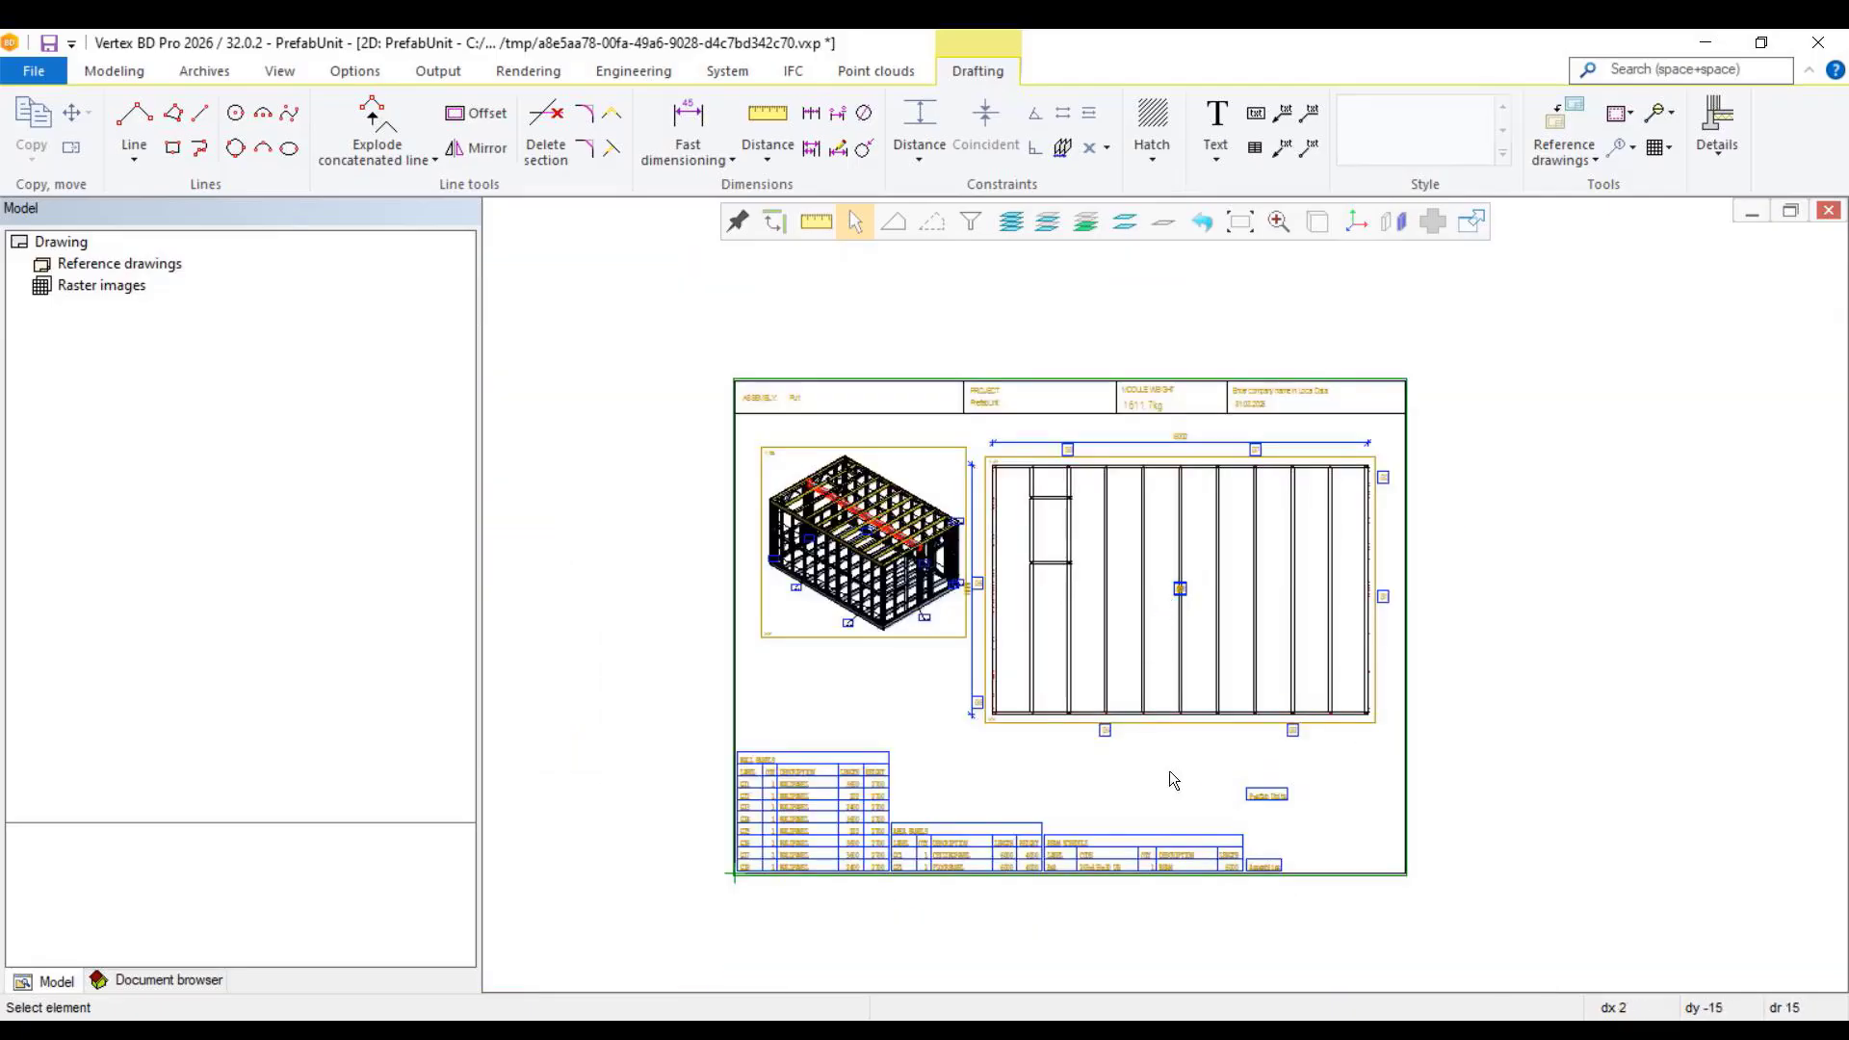
scroll(1136, 626, "up", 2)
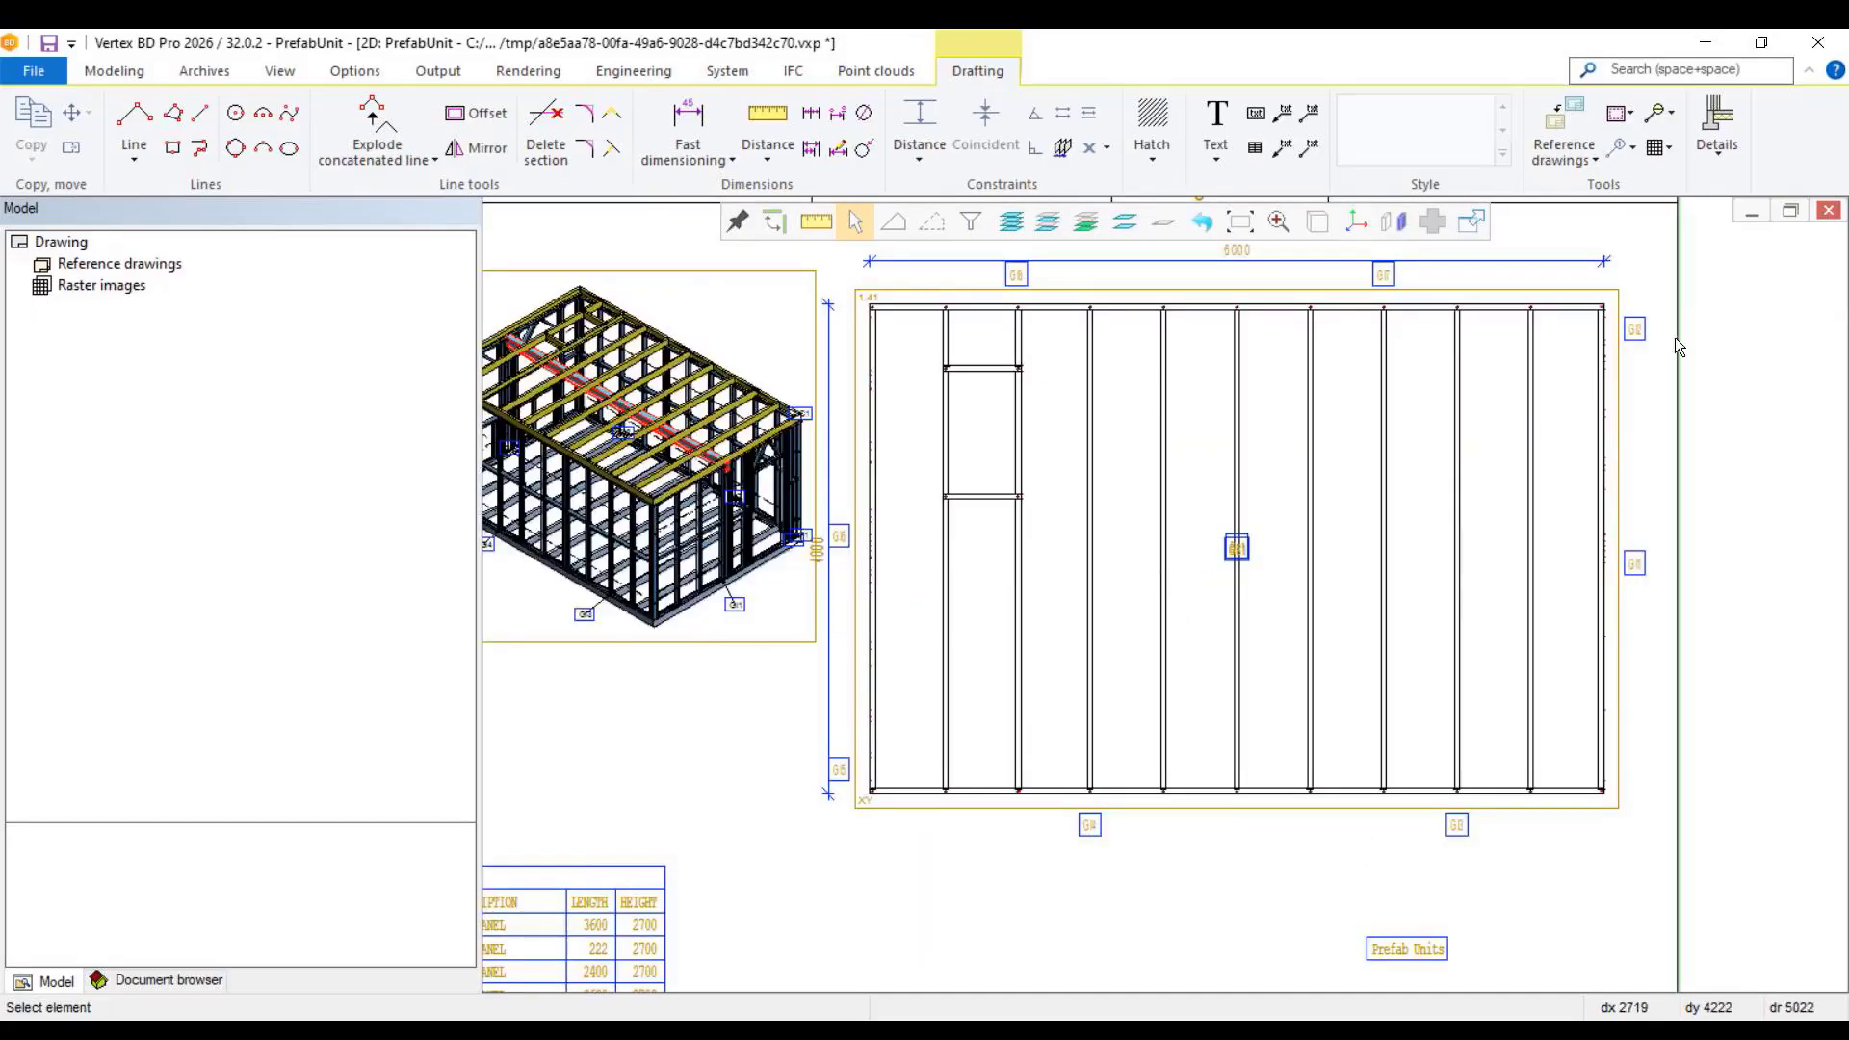
left_click(1828, 211)
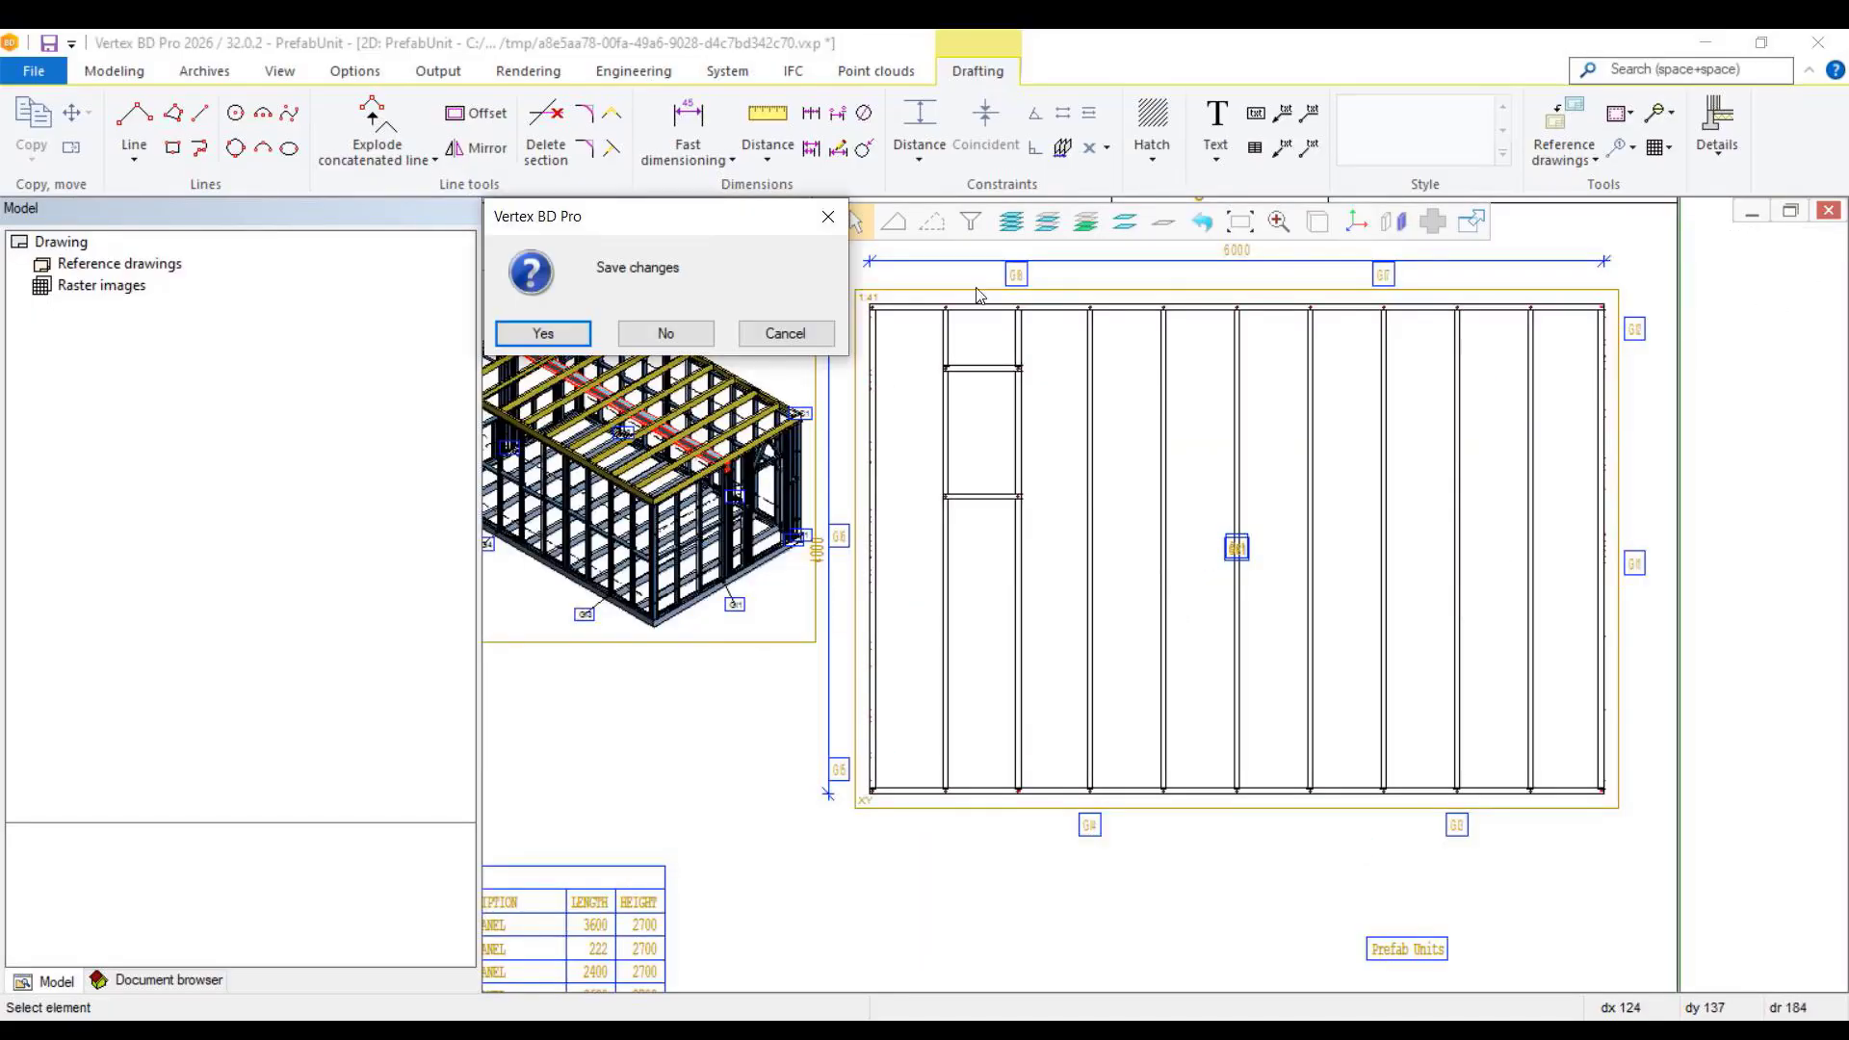
left_click(575, 337)
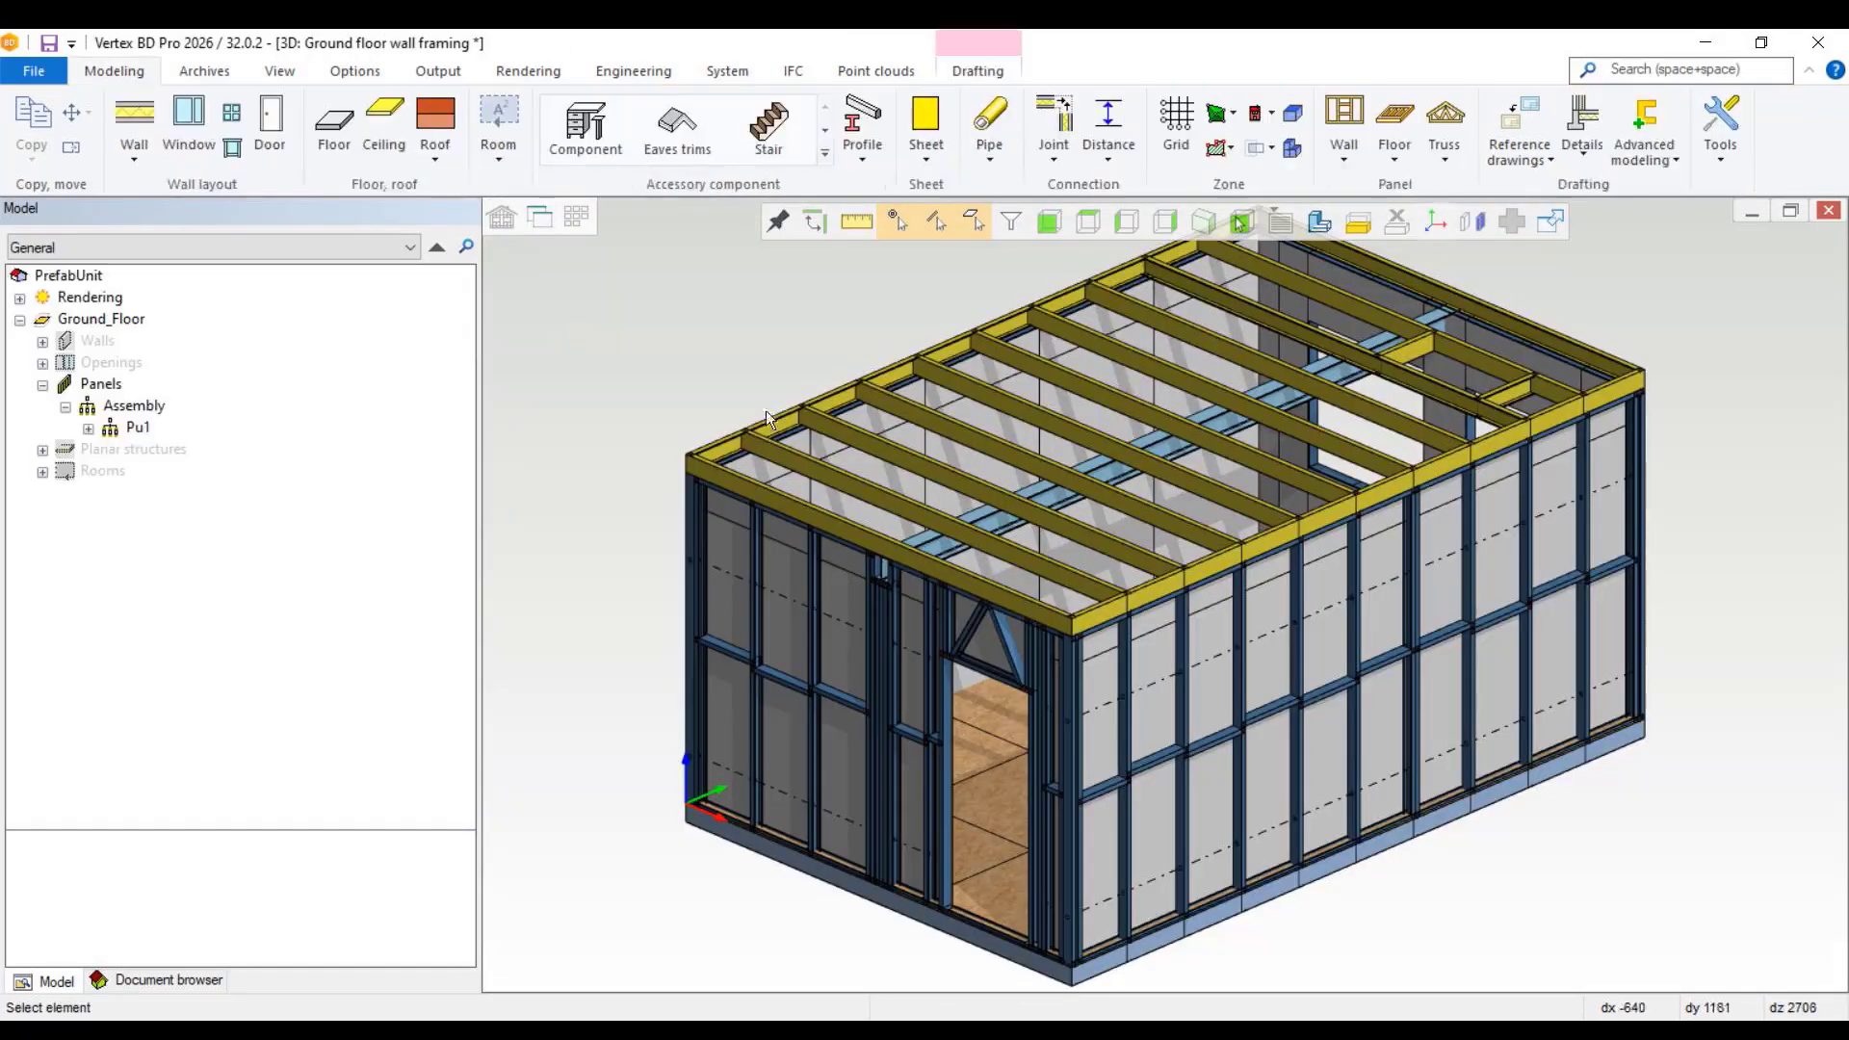
Step: Expand the Pu1 assembly in the model tree and delete one mid-height horizontal blocking piece from wall panel GI7
left_click(89, 431)
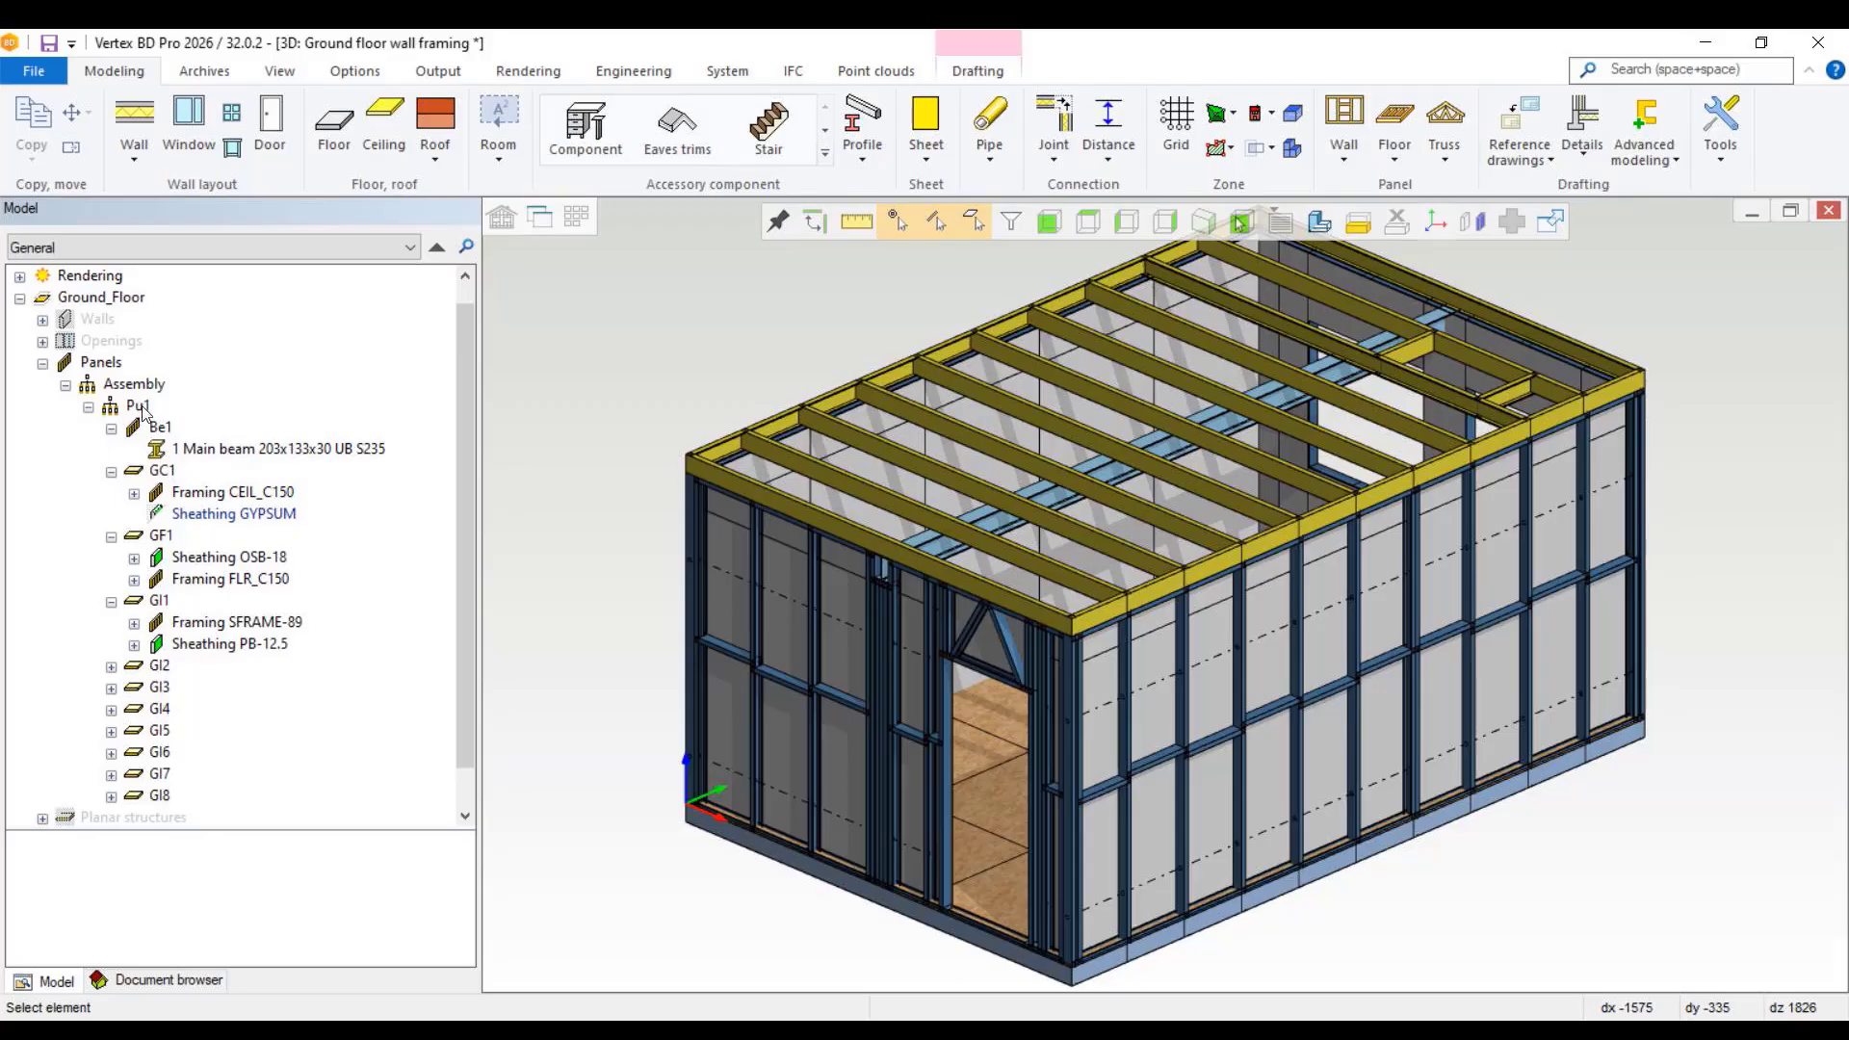
scroll(1158, 589, "up", 2)
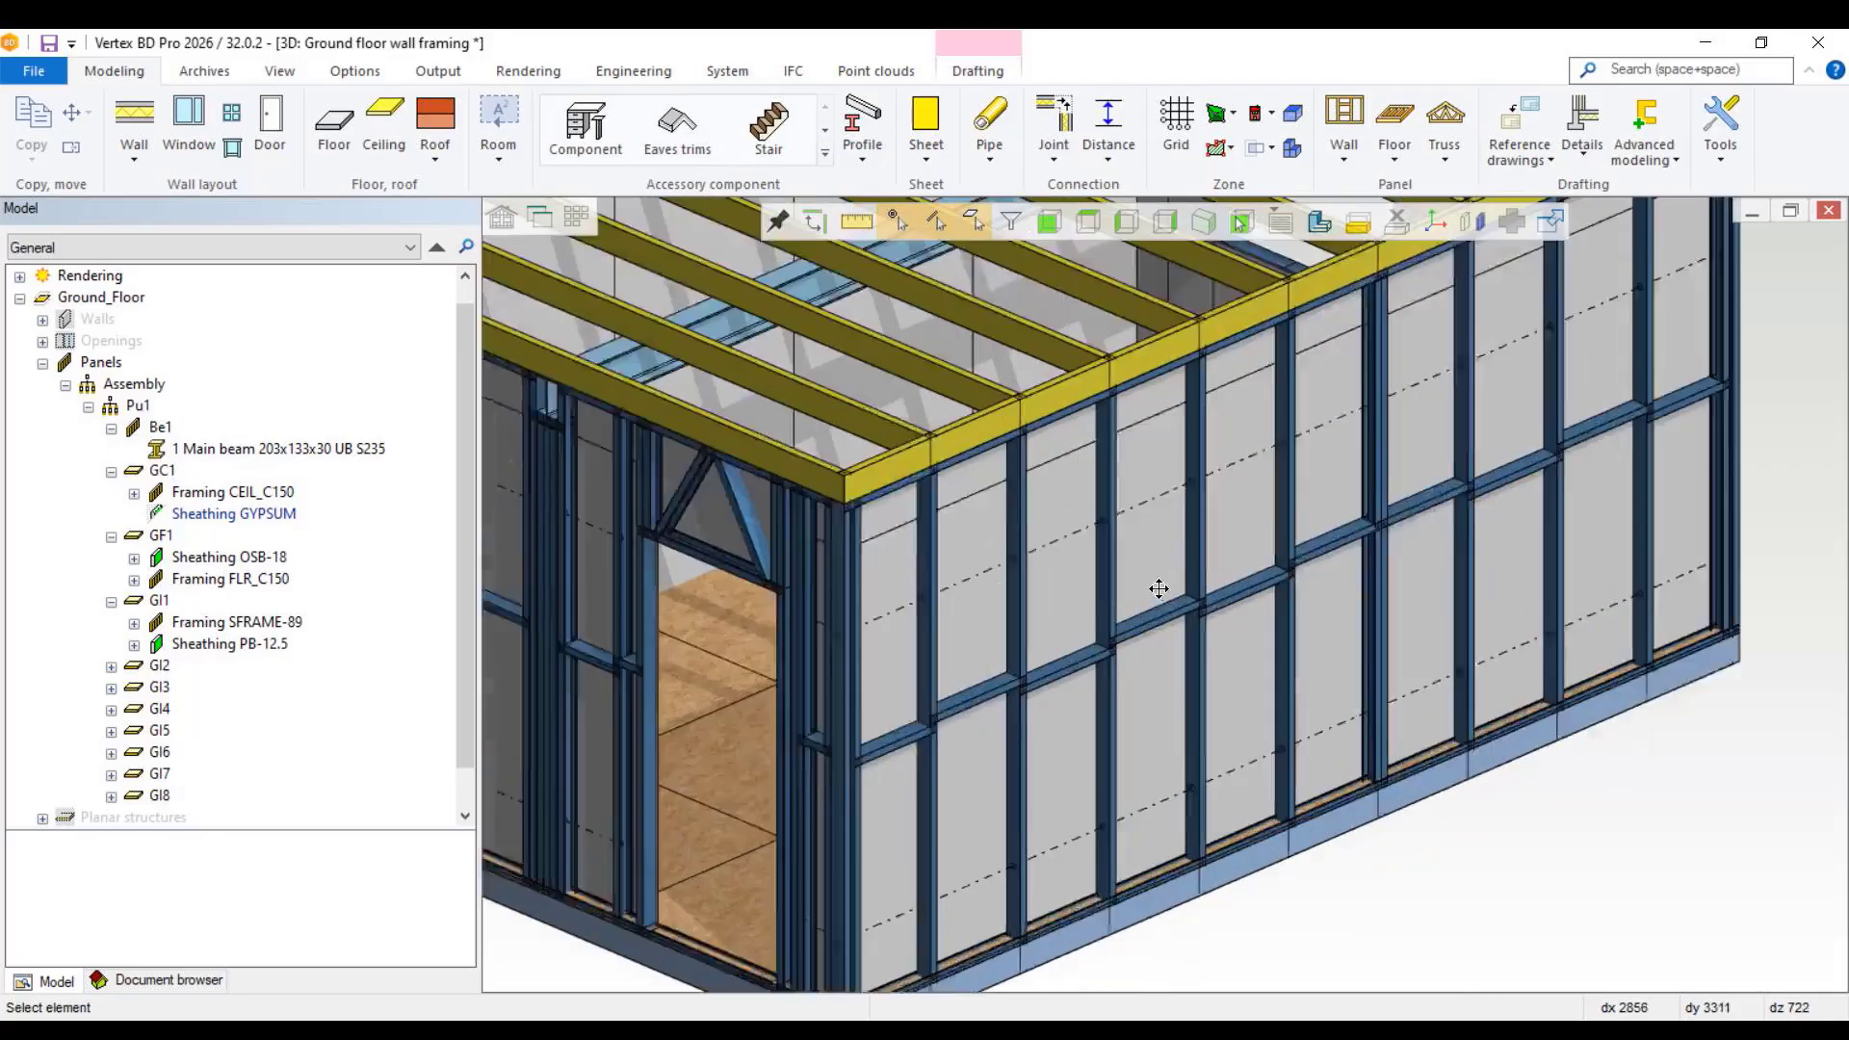
scroll(1159, 588, "up", 1)
left_click(1152, 615)
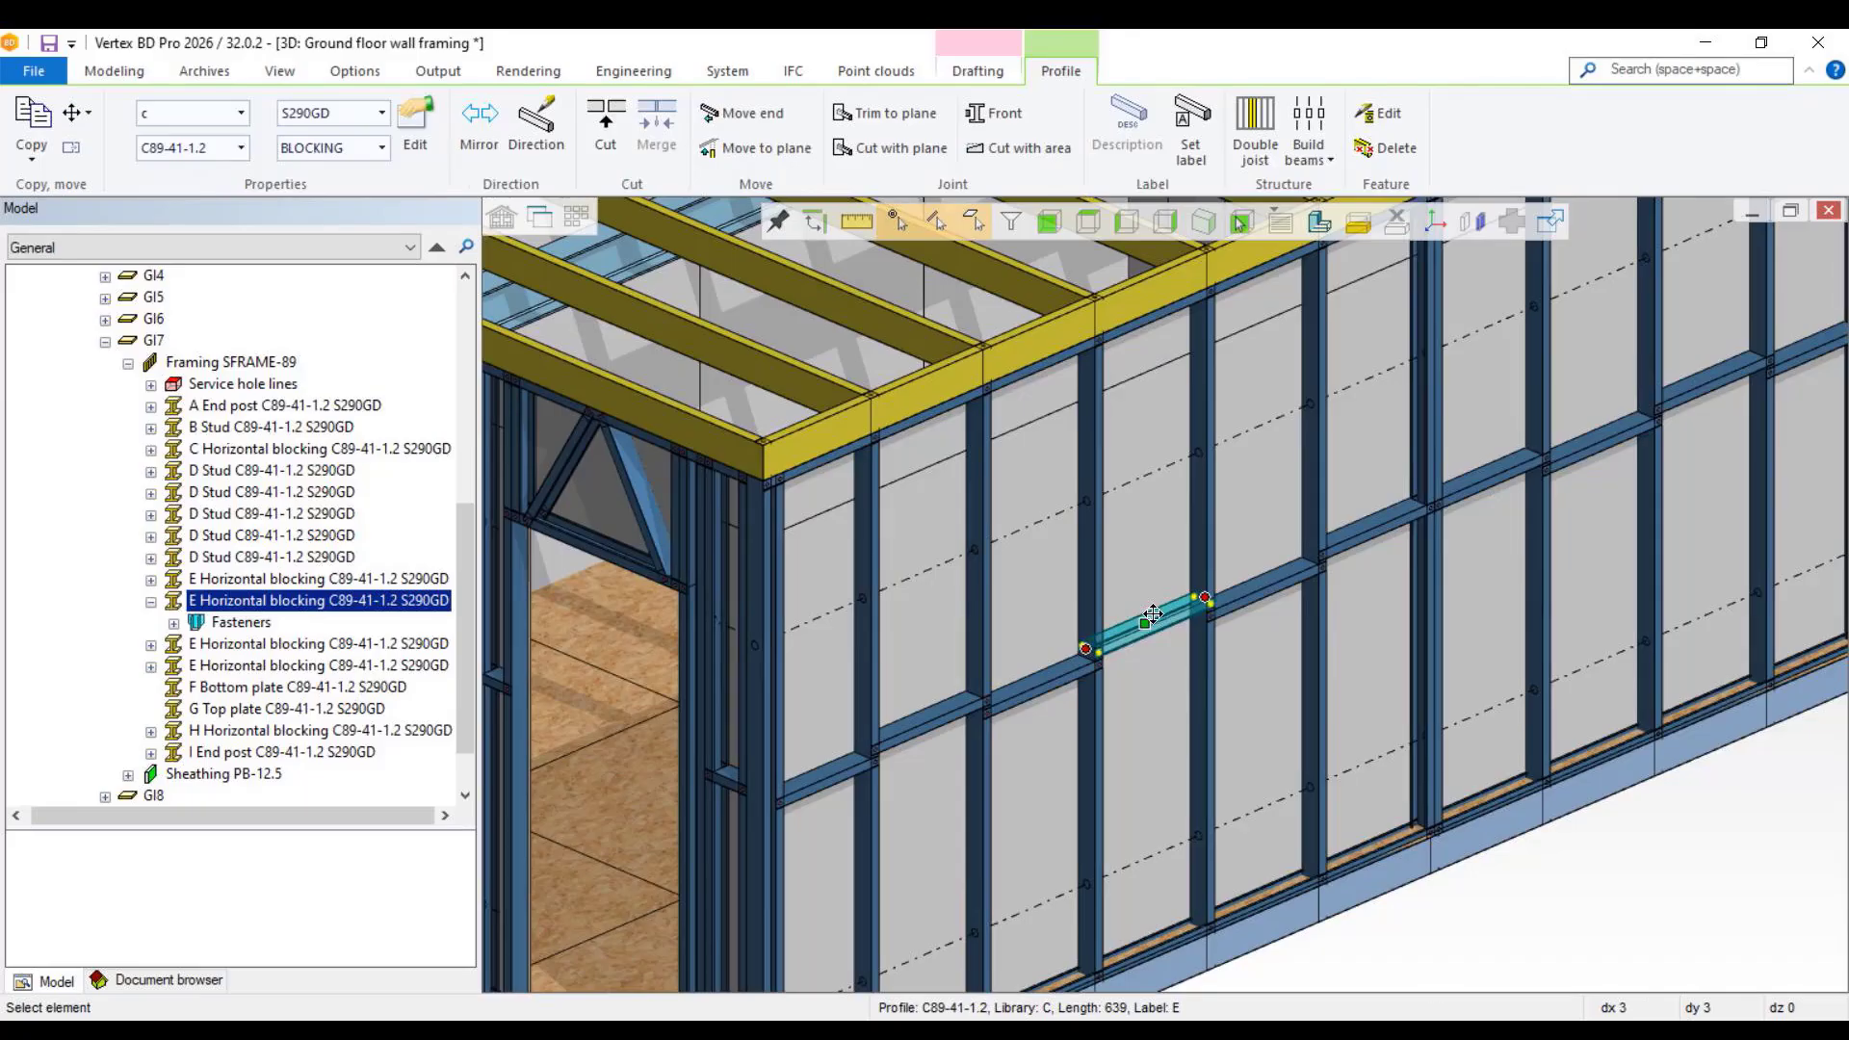
key("Delete")
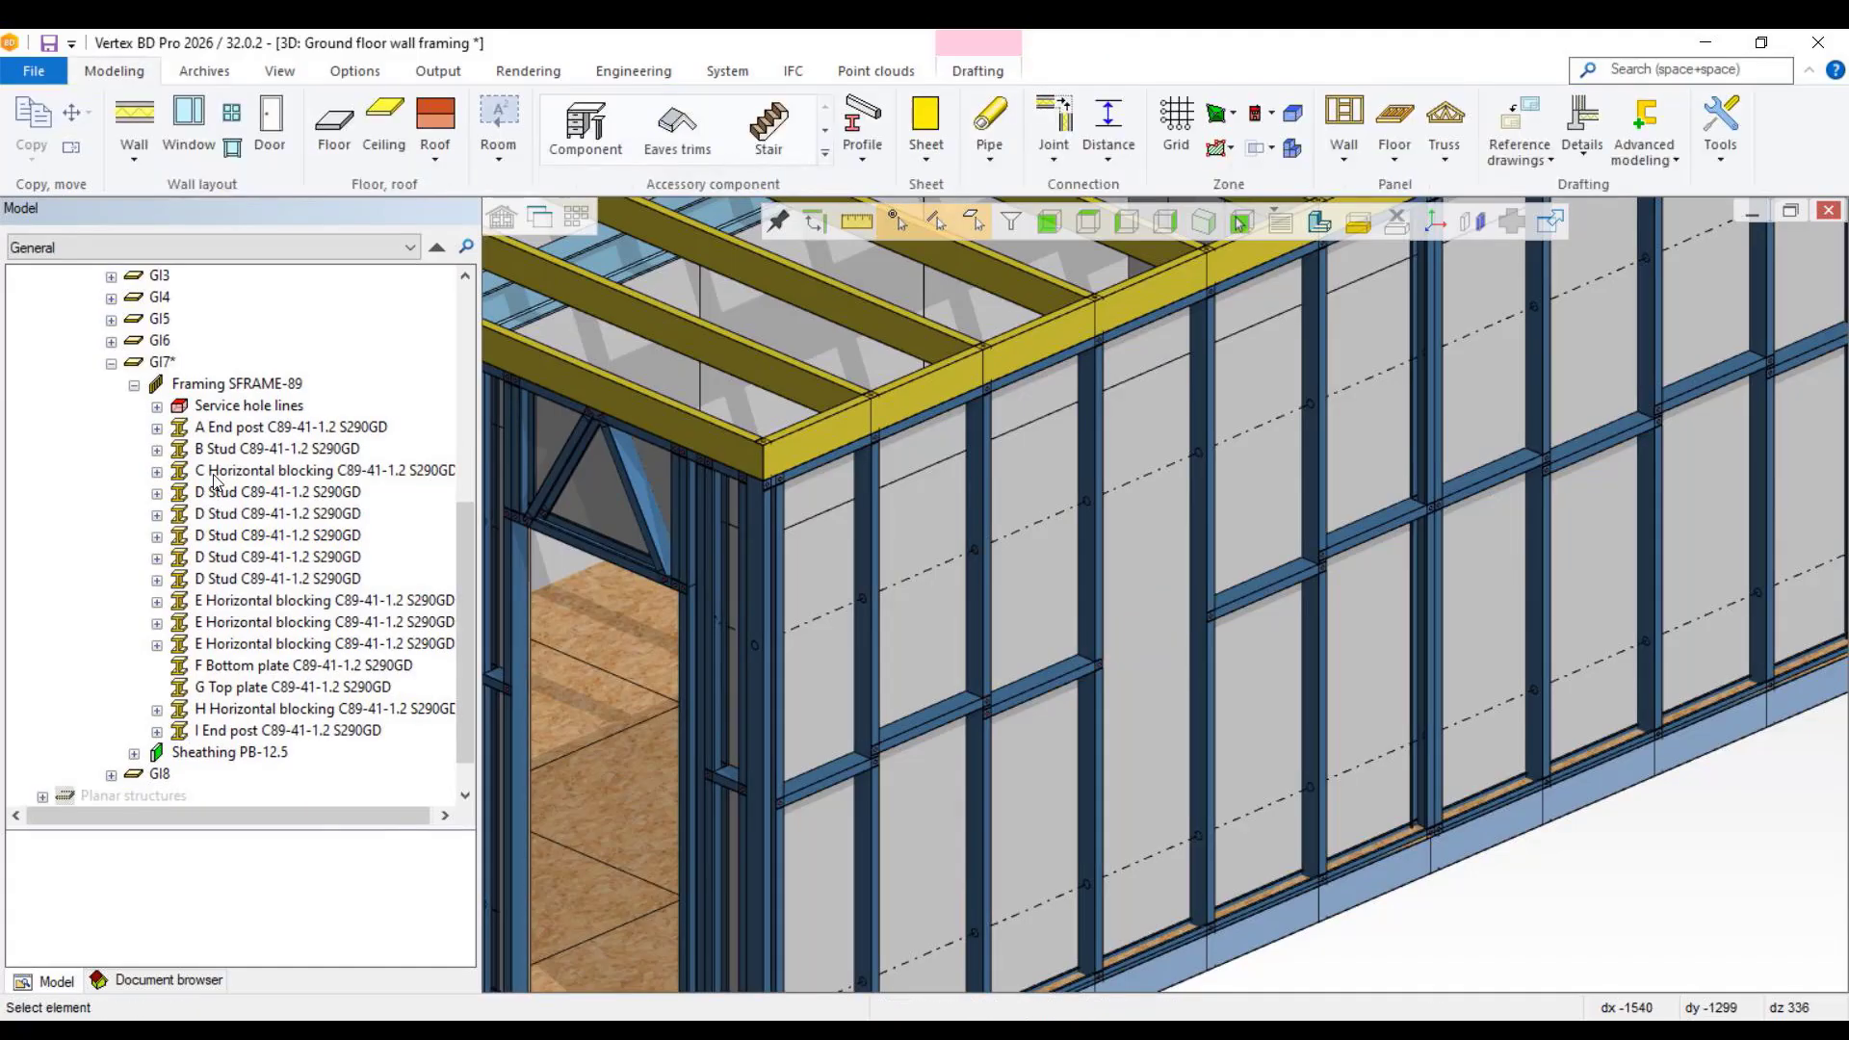
Step: Create the panel drawing for the modified GI7 wall panel again, updating the existing drawing, and close it
left_click(159, 364)
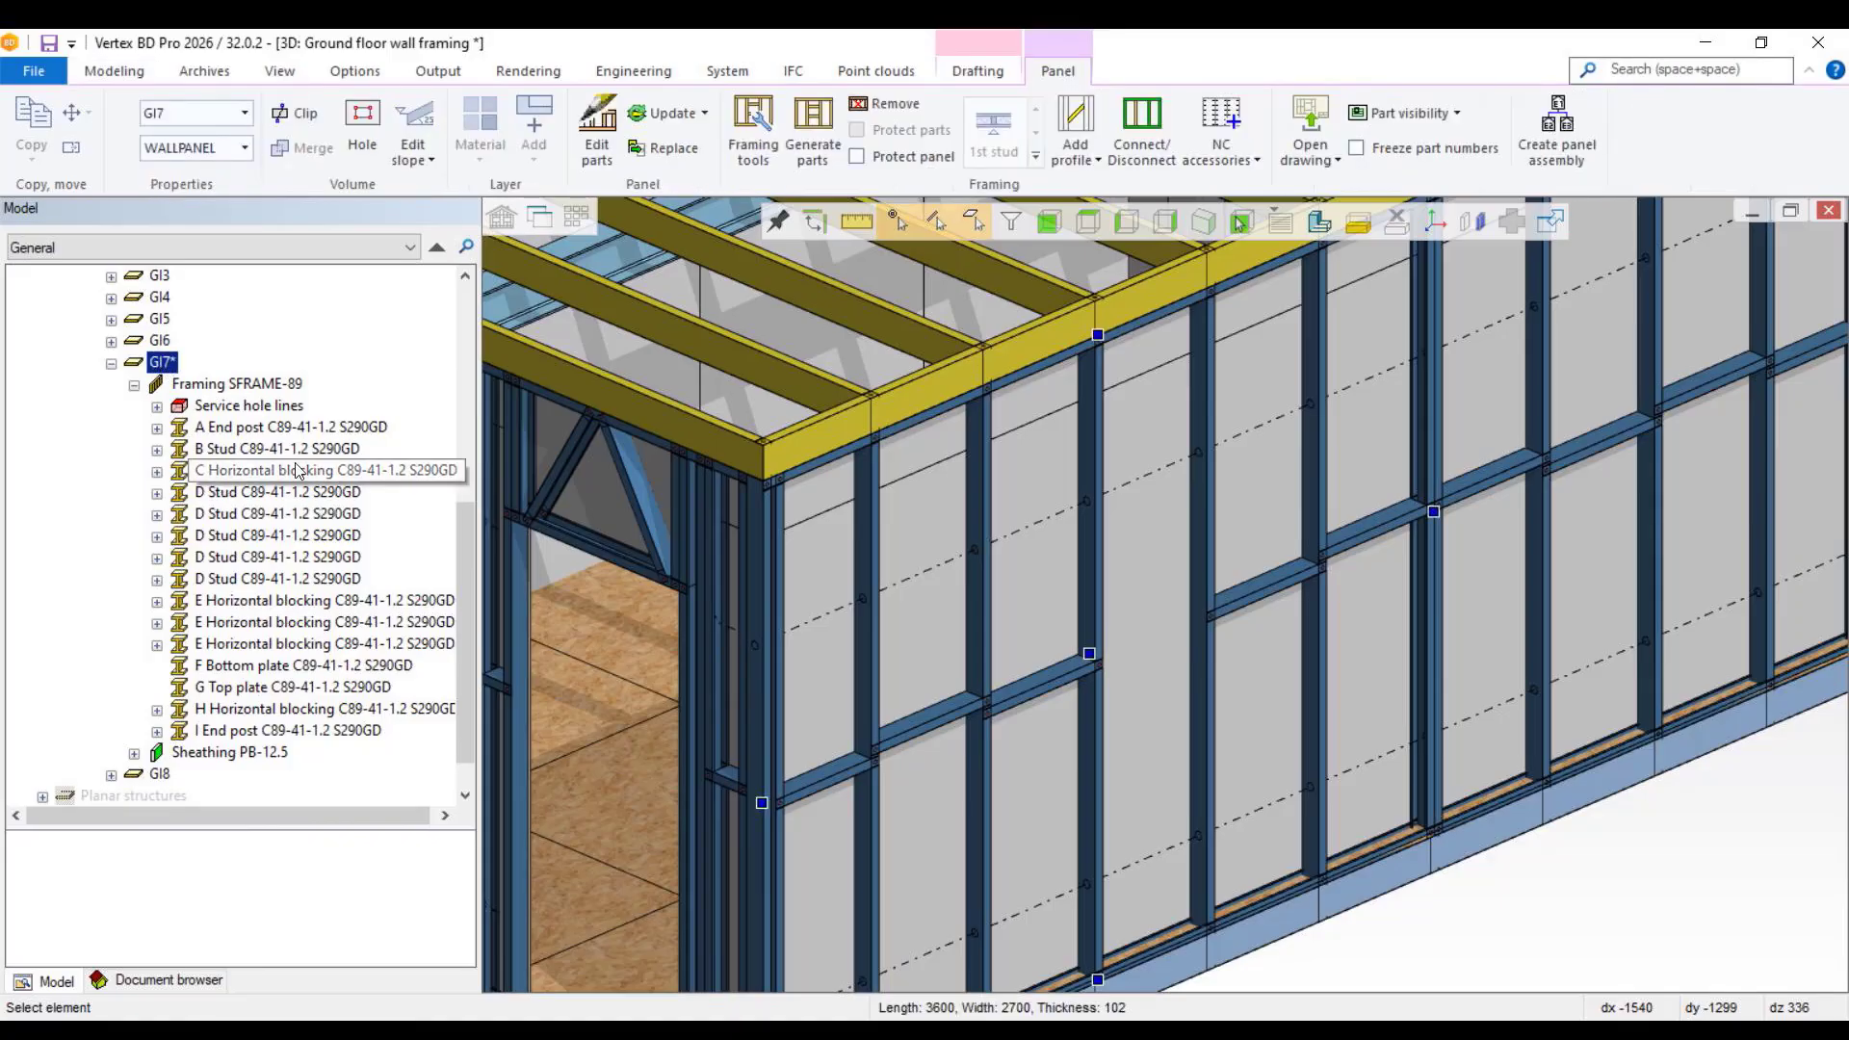
scroll(132, 448, "up", 7)
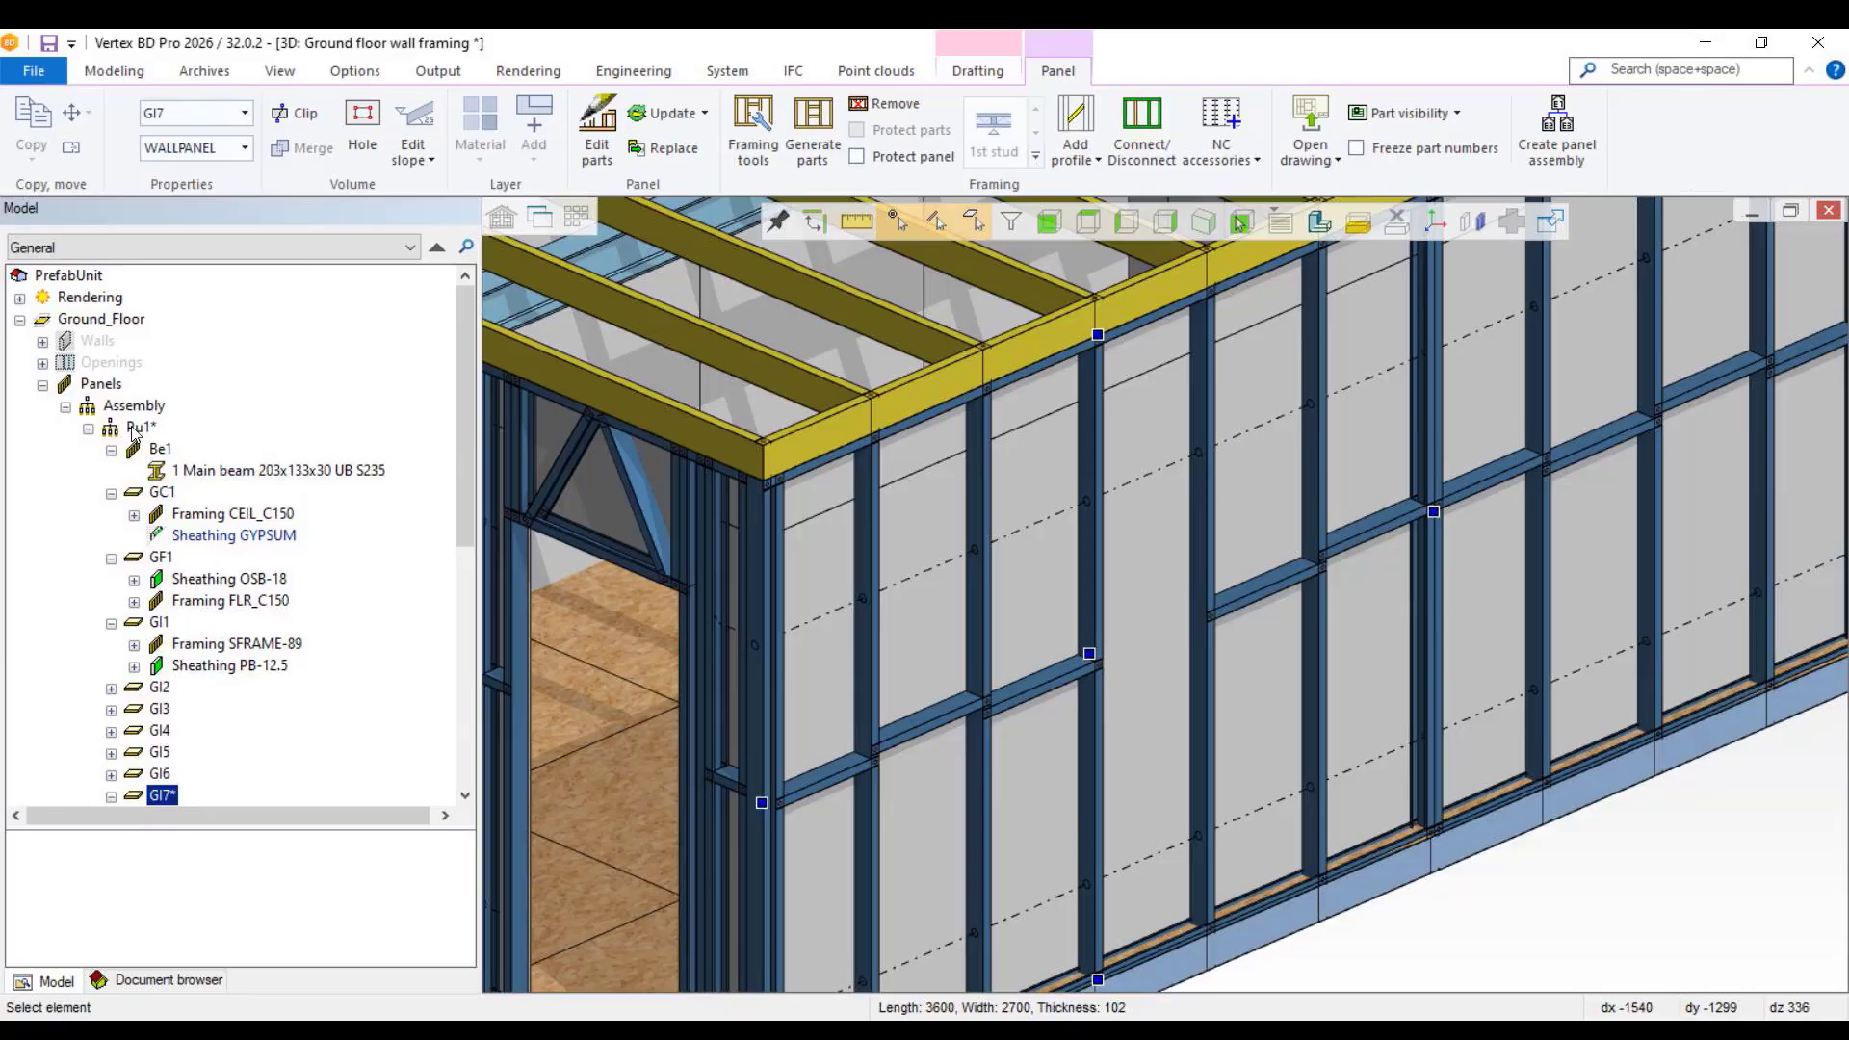
scroll(286, 697, "down", 1)
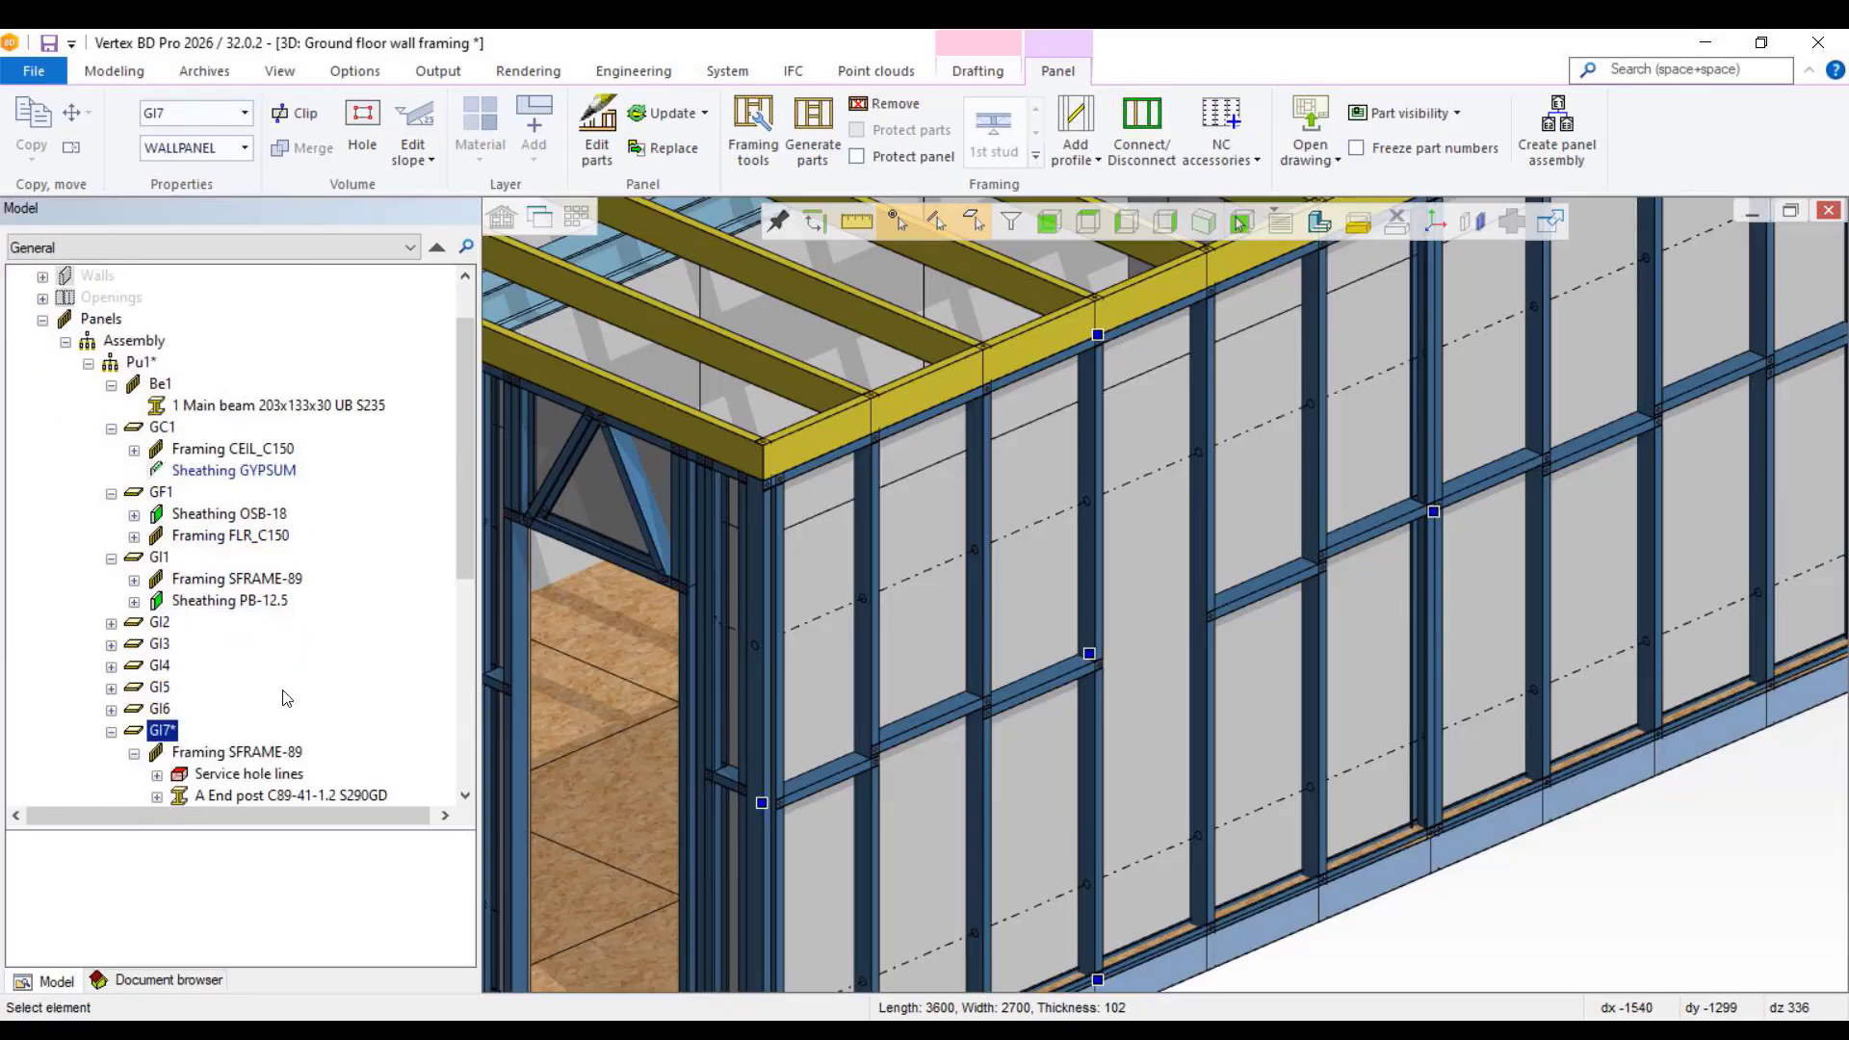
right_click(166, 739)
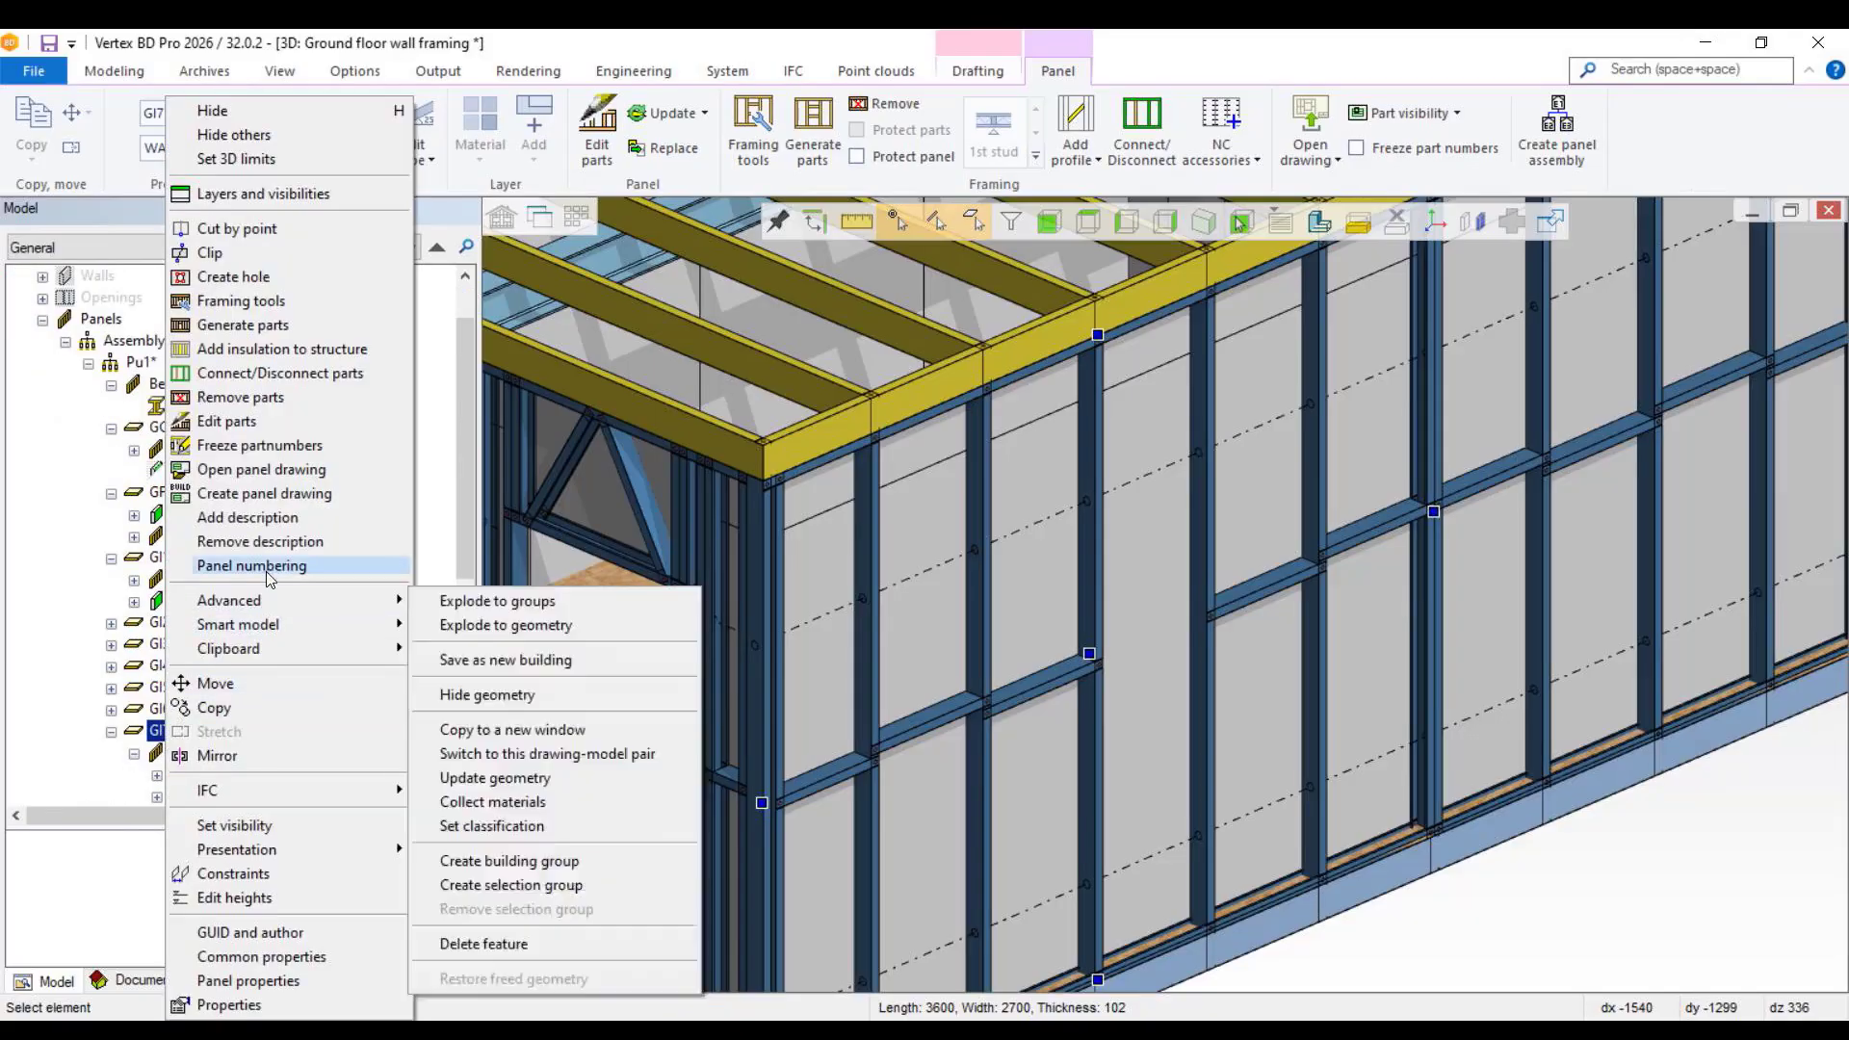
left_click(287, 494)
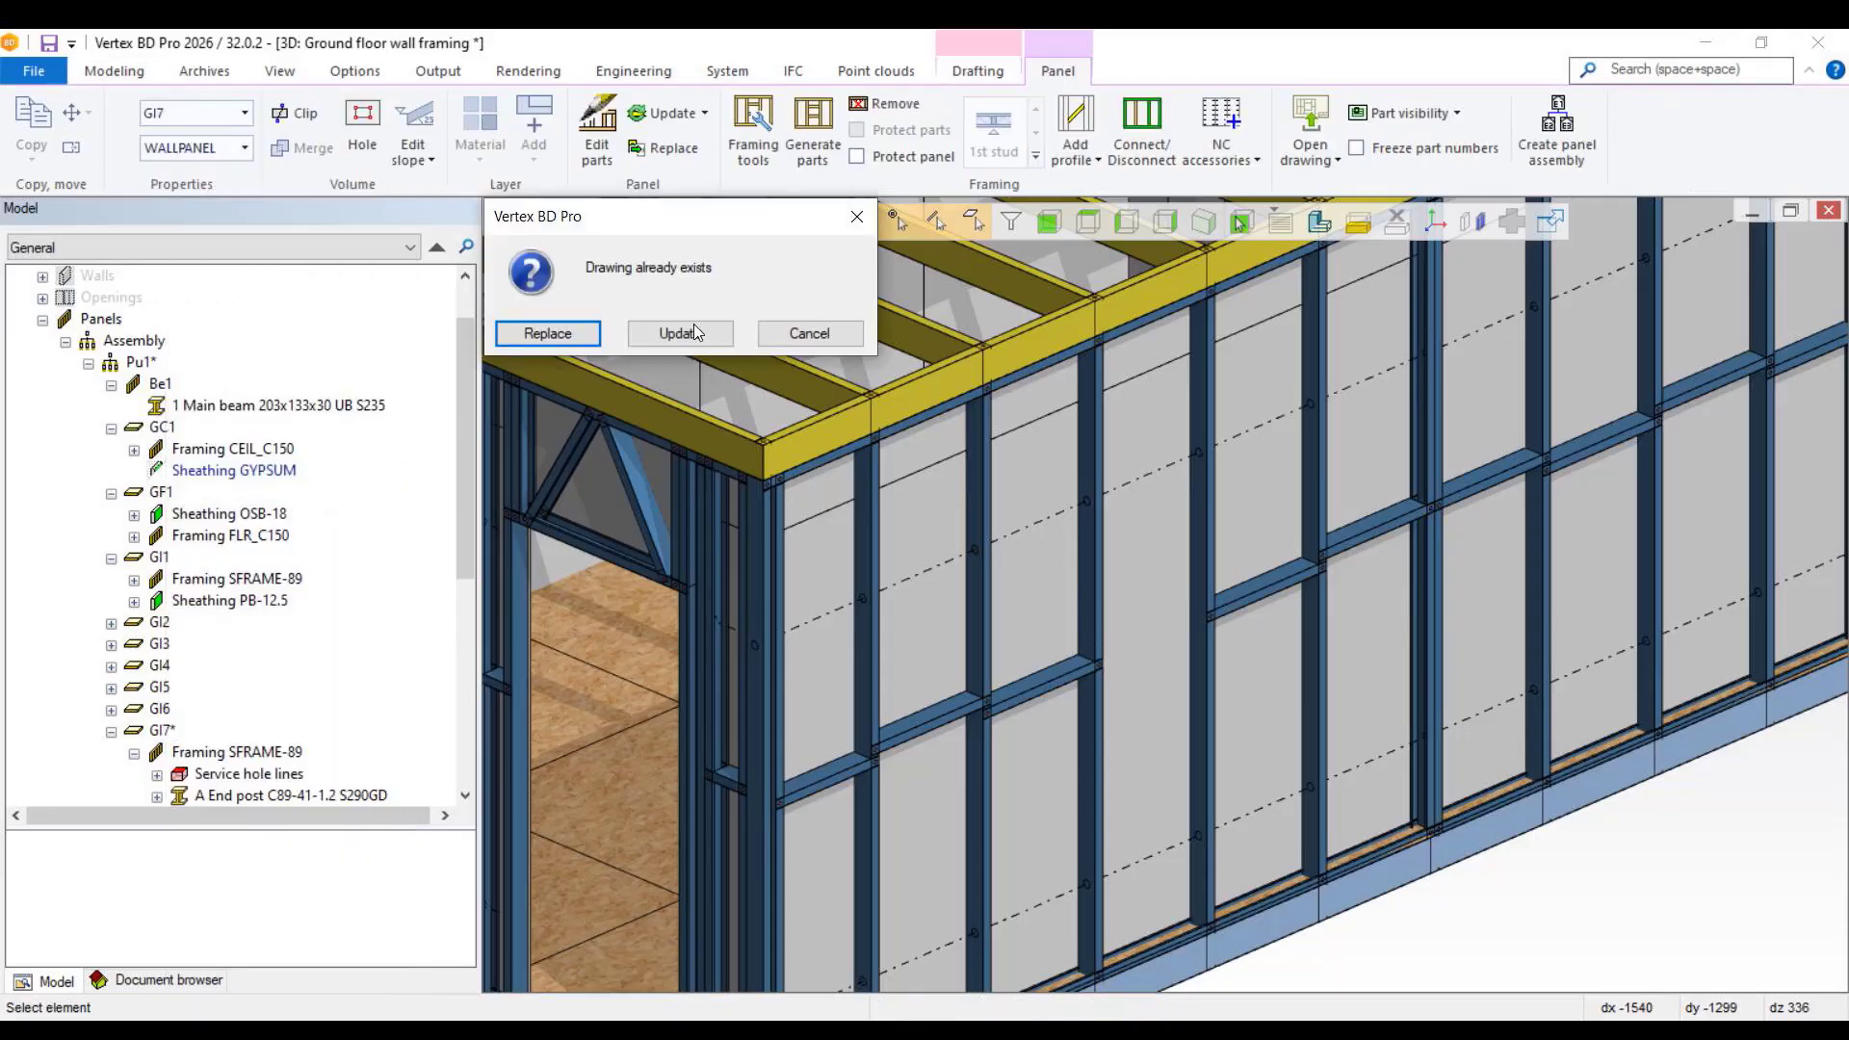
left_click(680, 334)
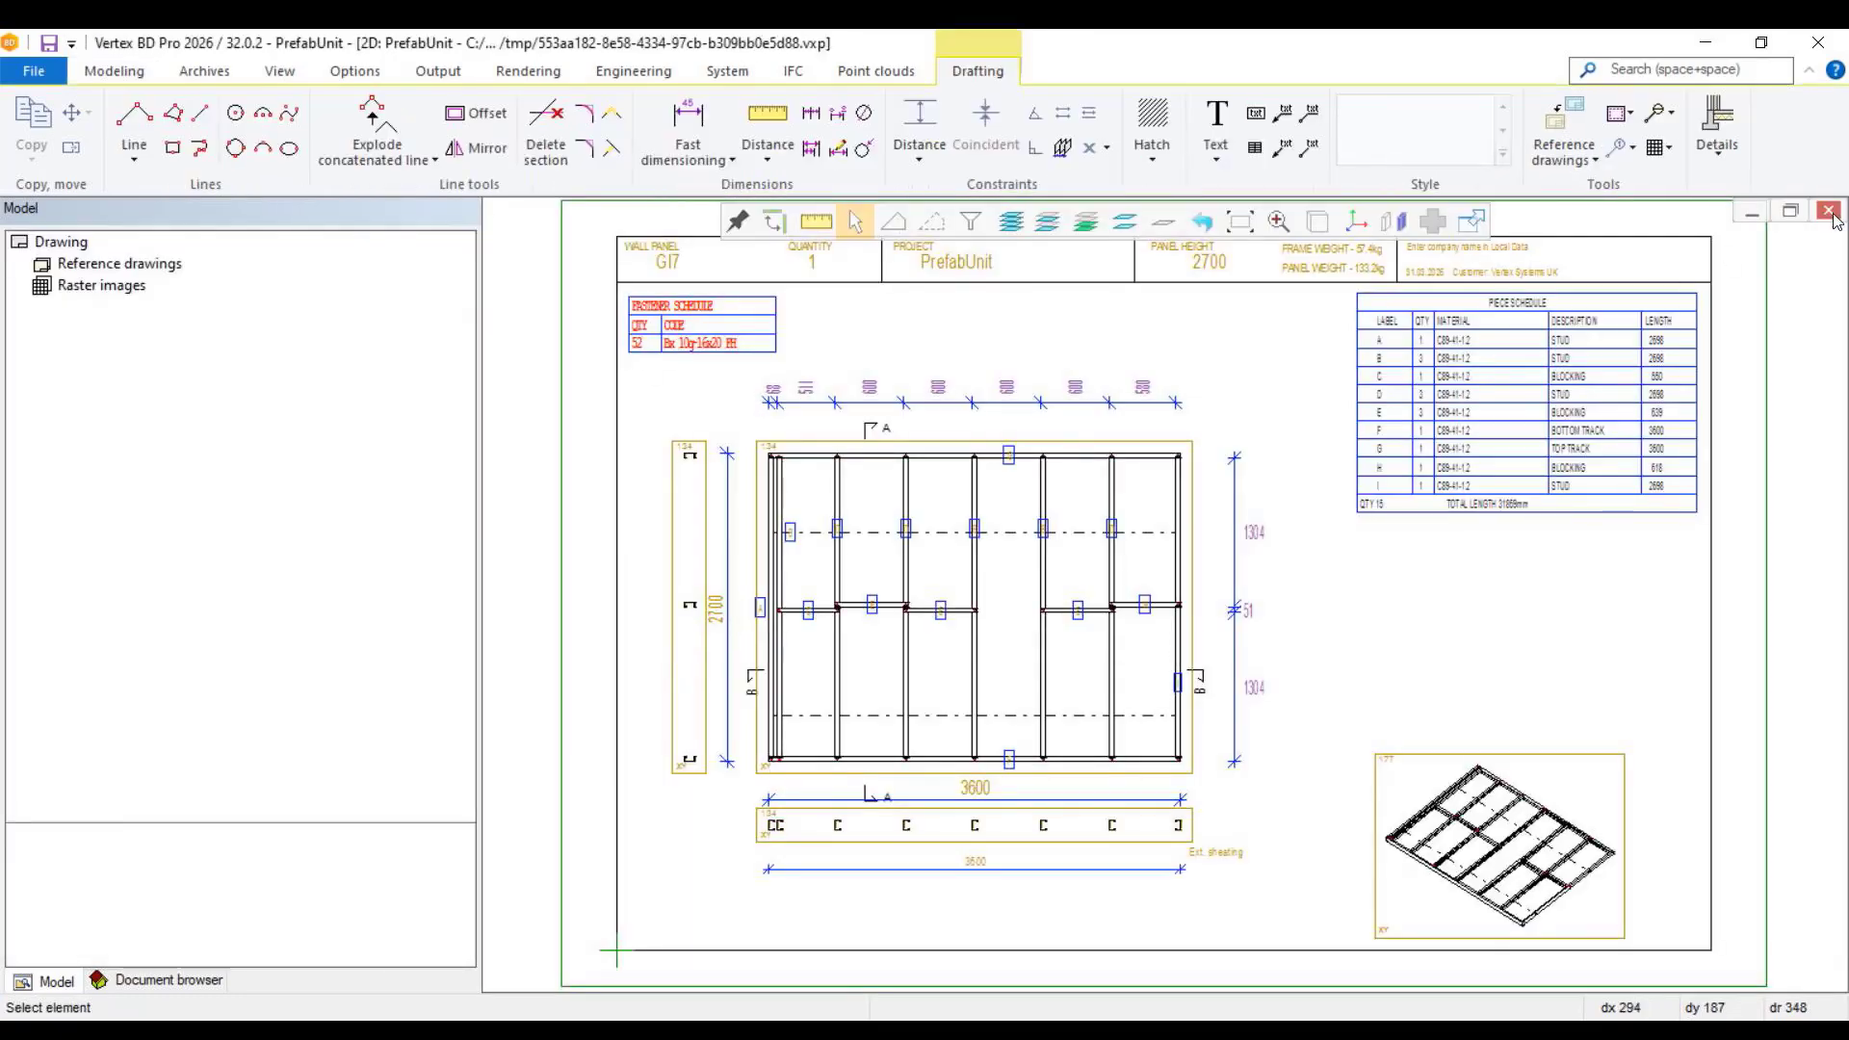
left_click(1829, 211)
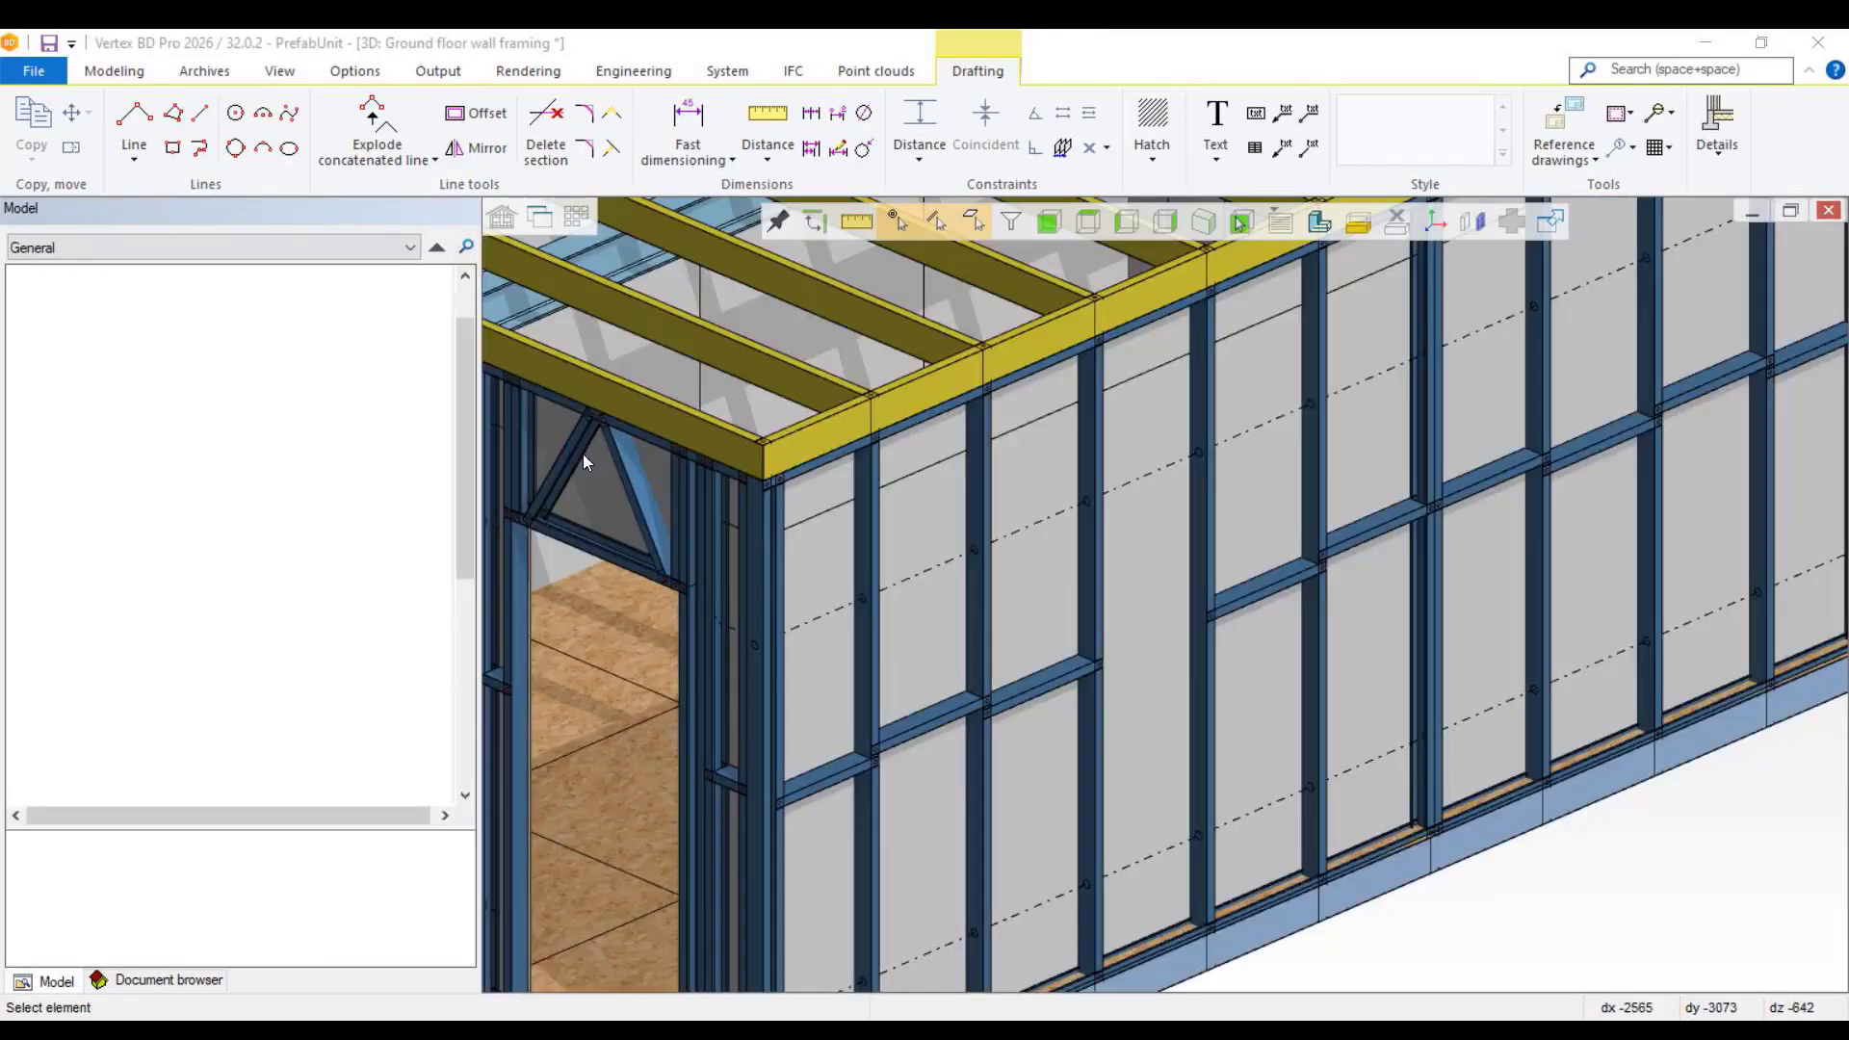
Step: Update the existing panel drawing of the Pu1 assembly from the changed model and close it
left_click(140, 364)
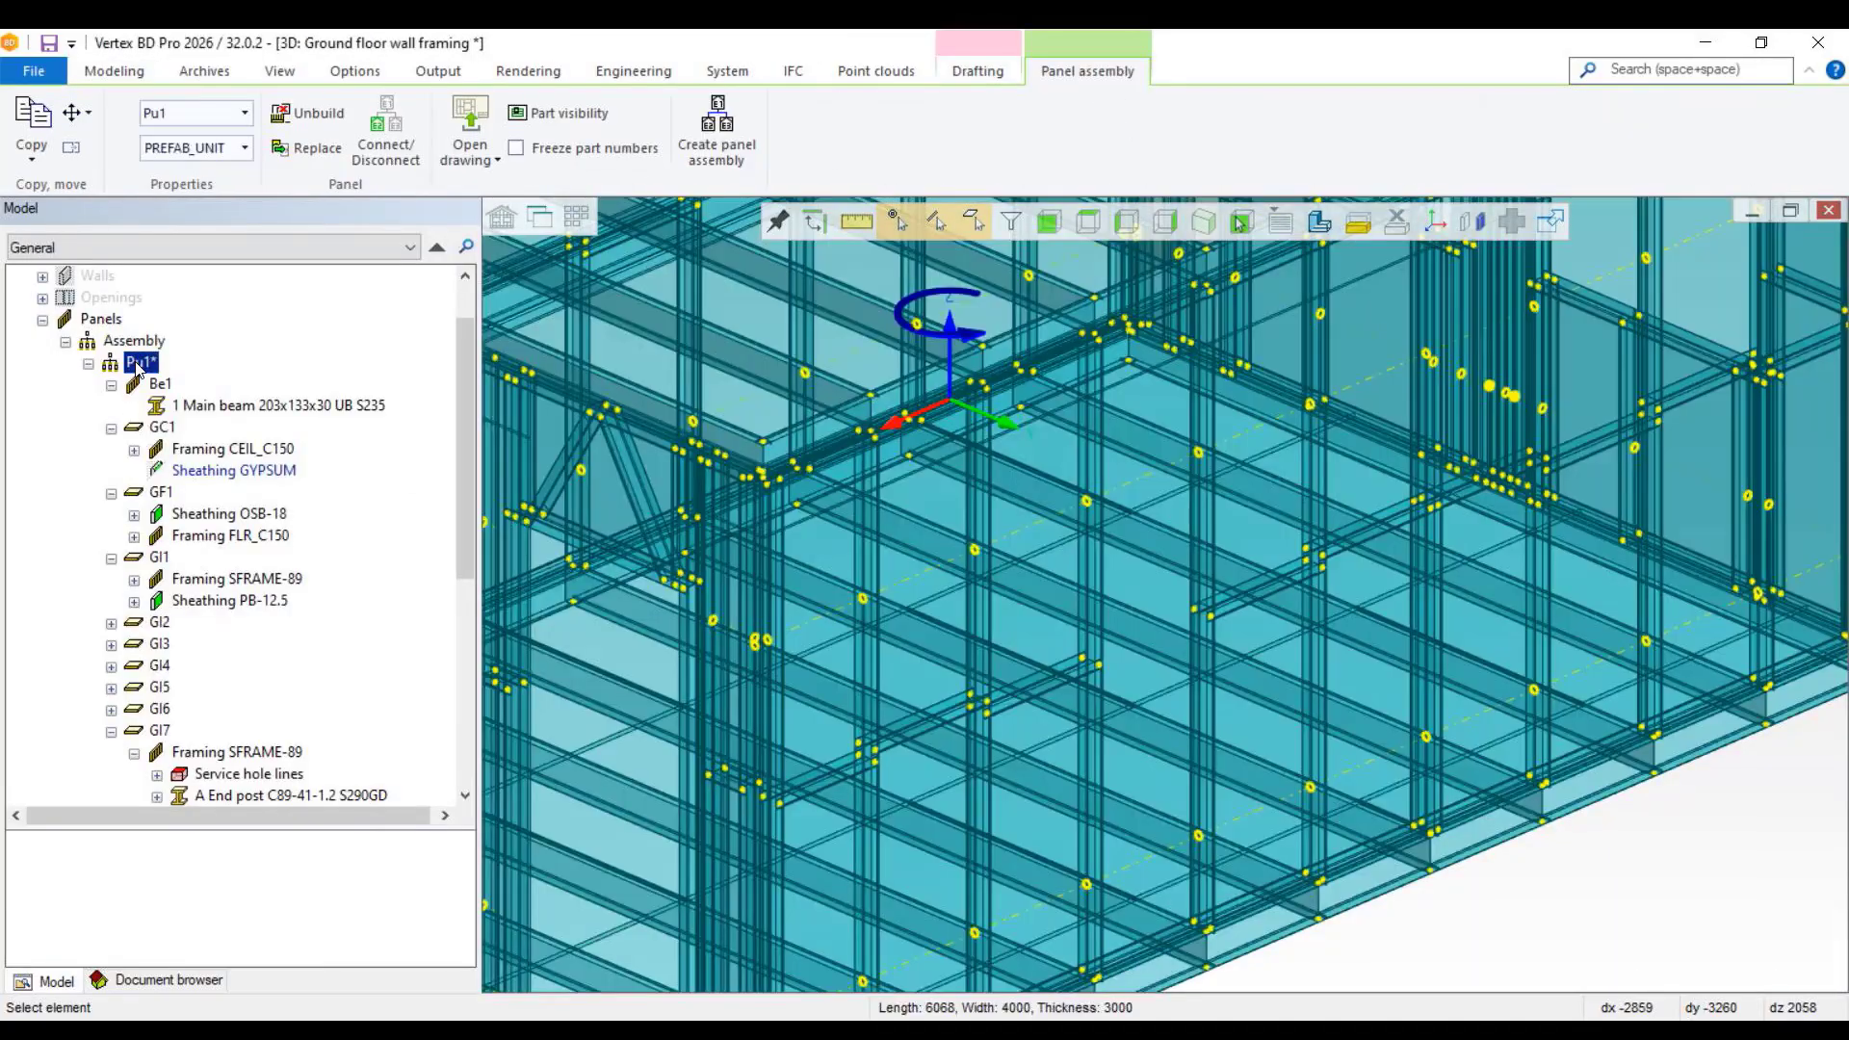
right_click(139, 366)
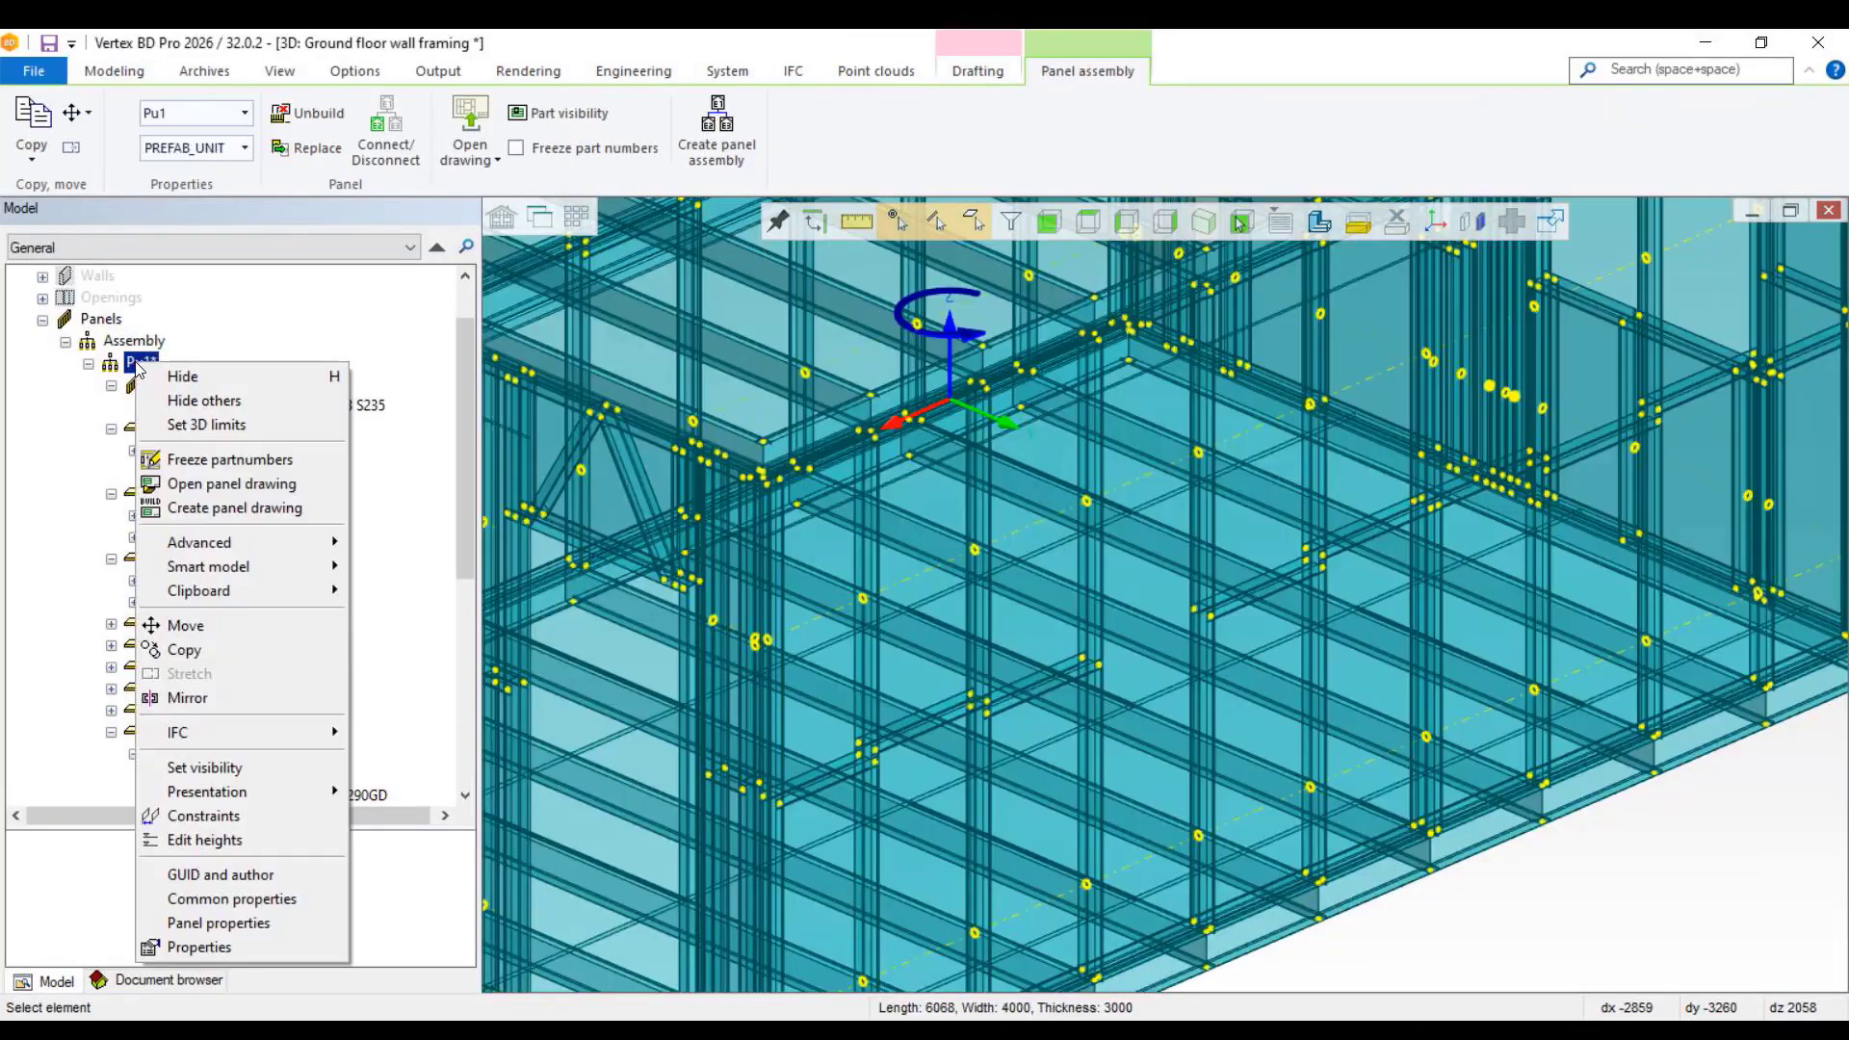
left_click(223, 508)
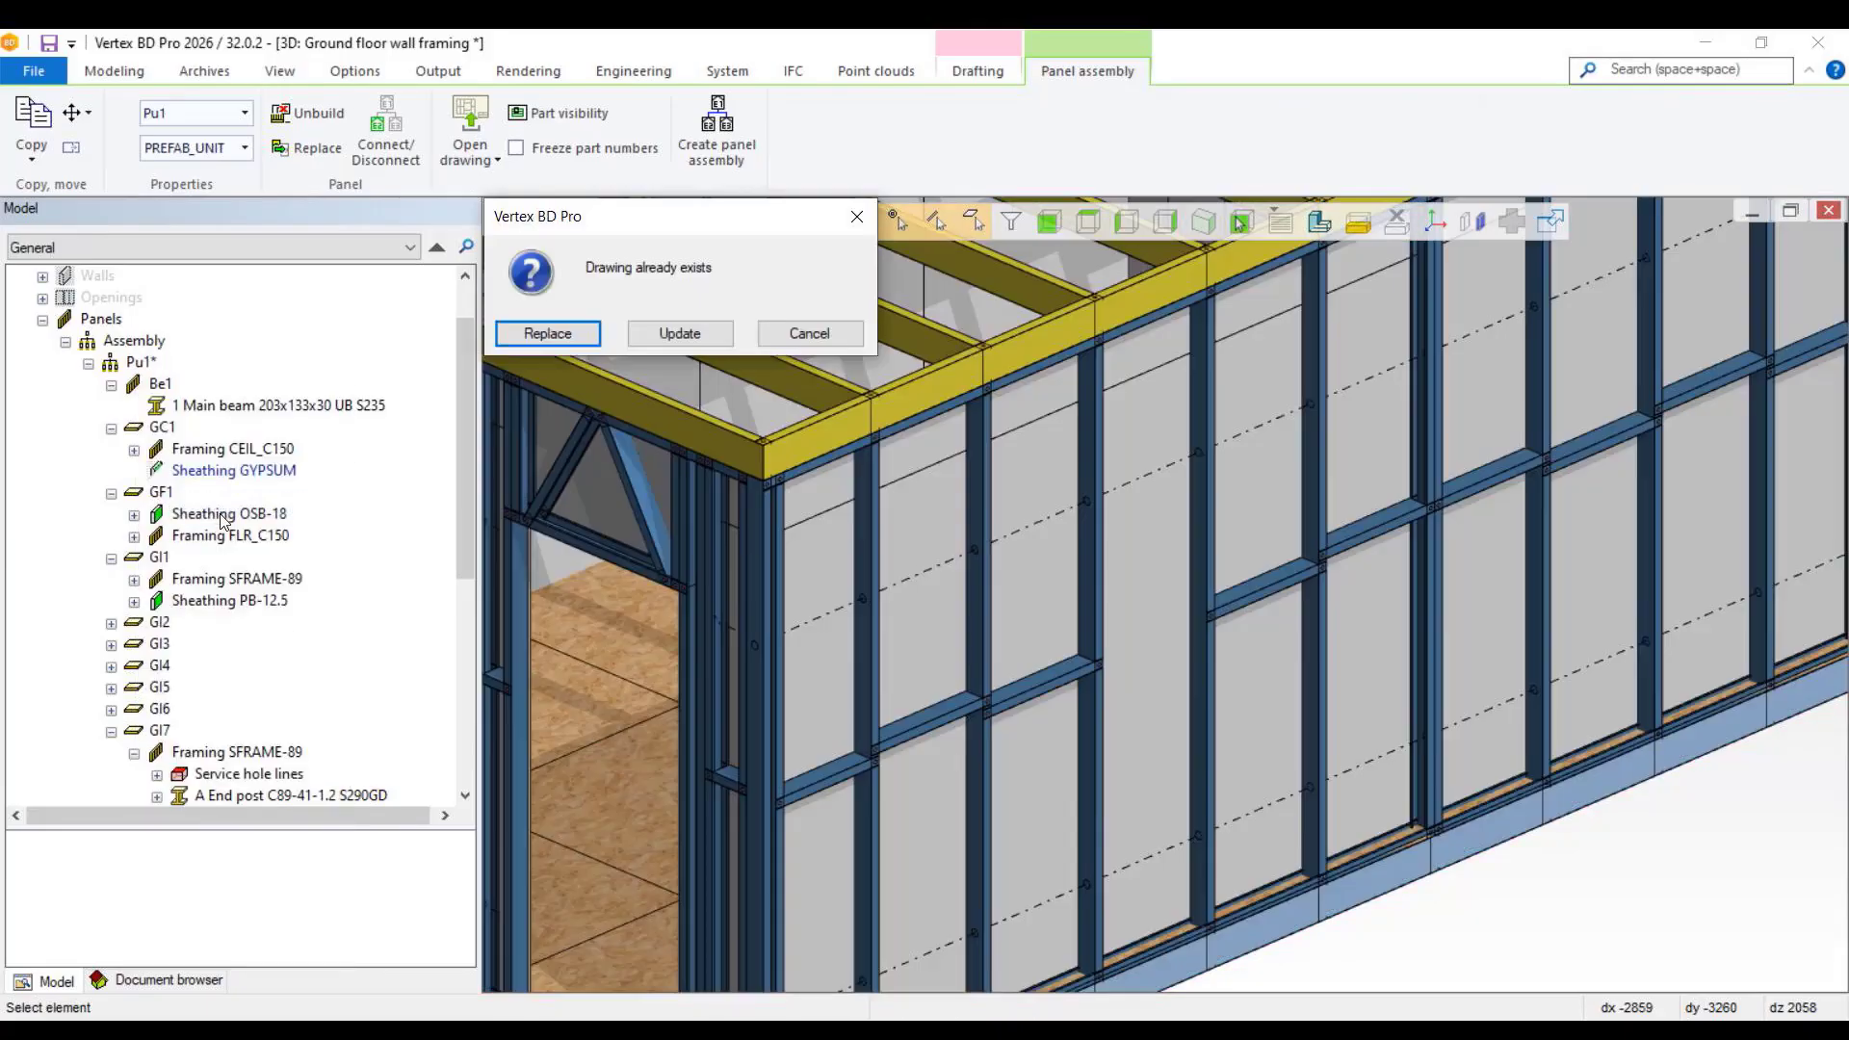
left_click(701, 331)
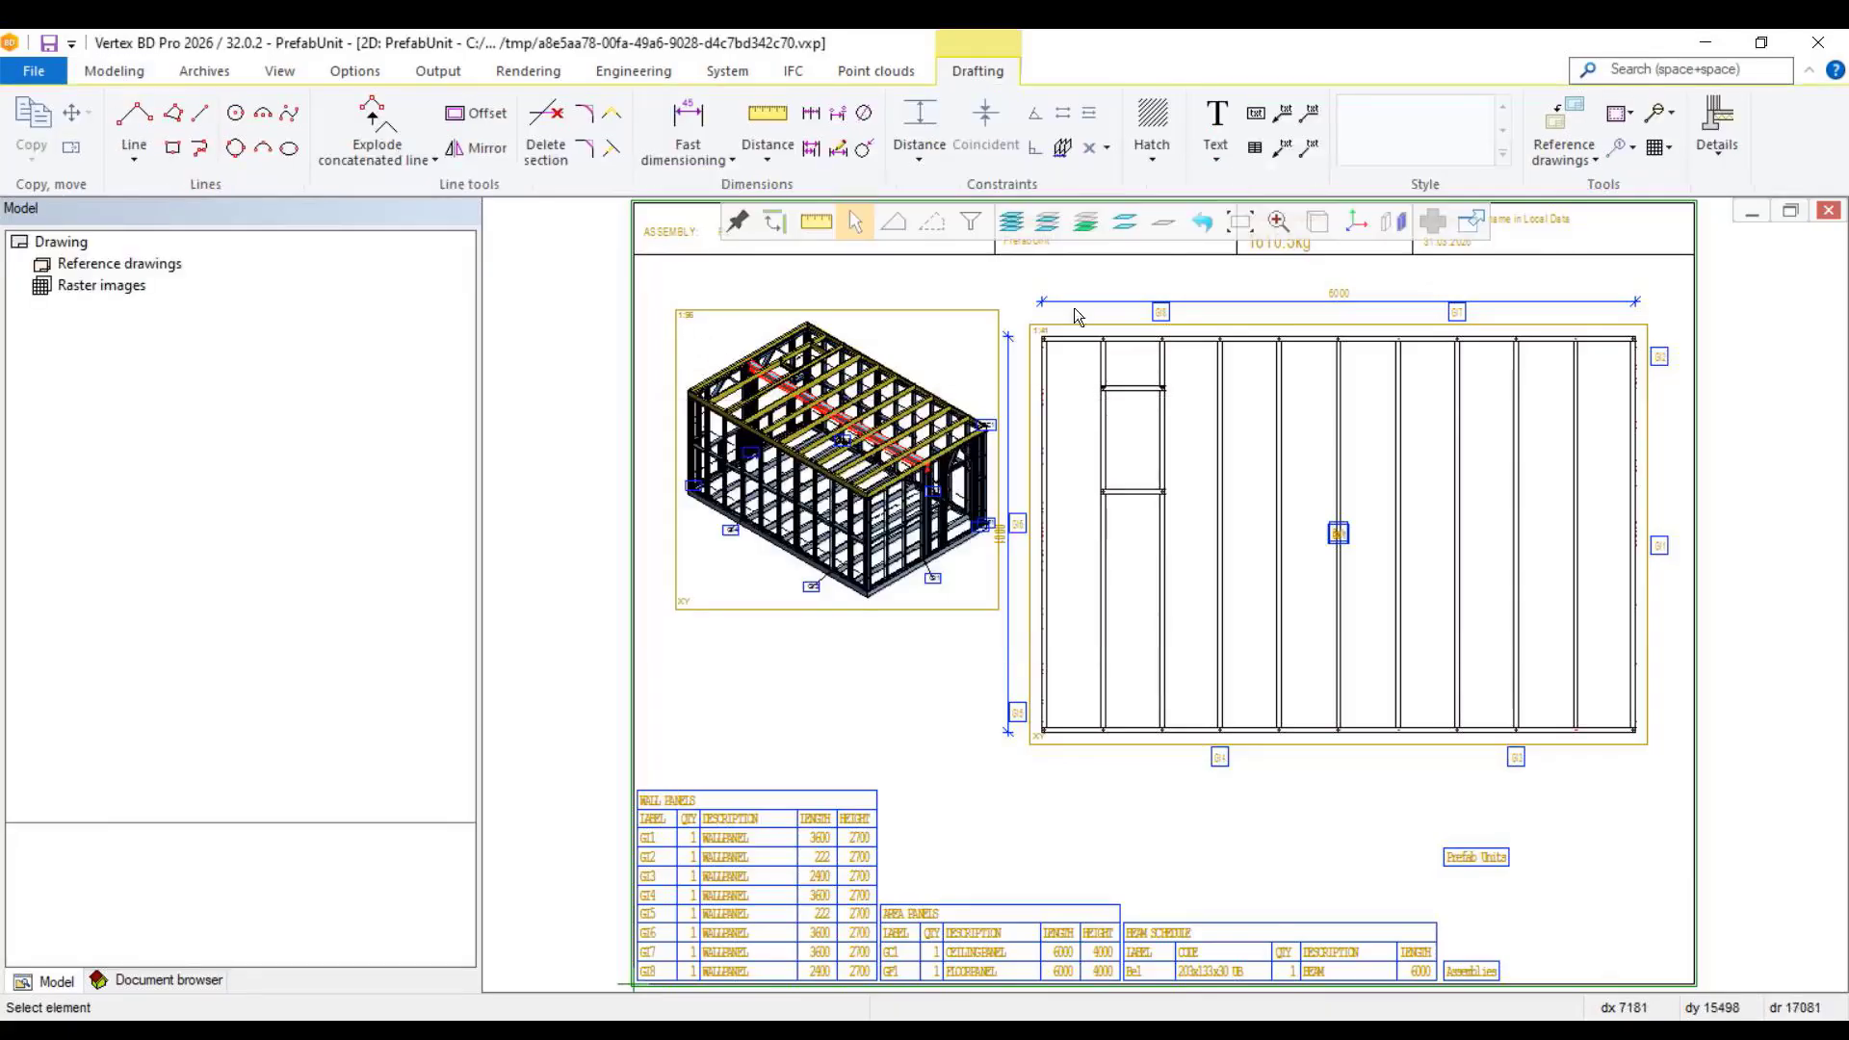
left_click(1829, 211)
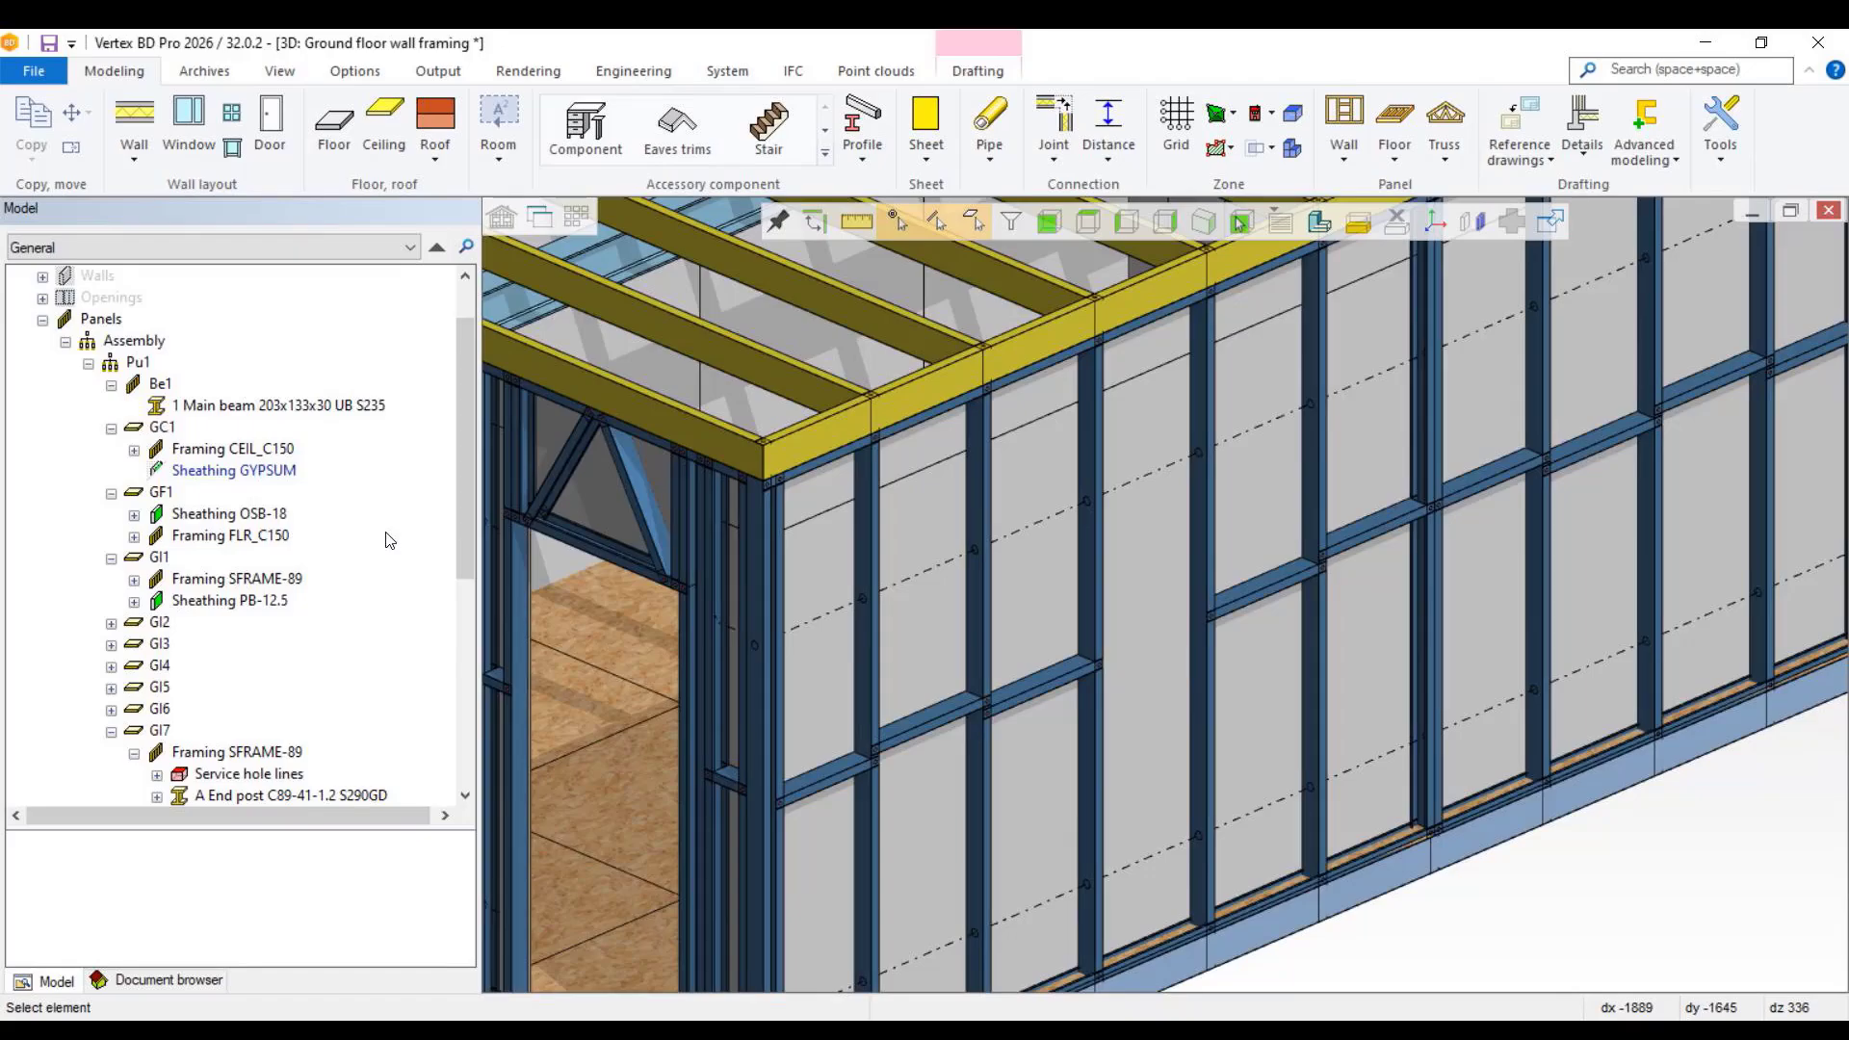
scroll(387, 539, "down", 1)
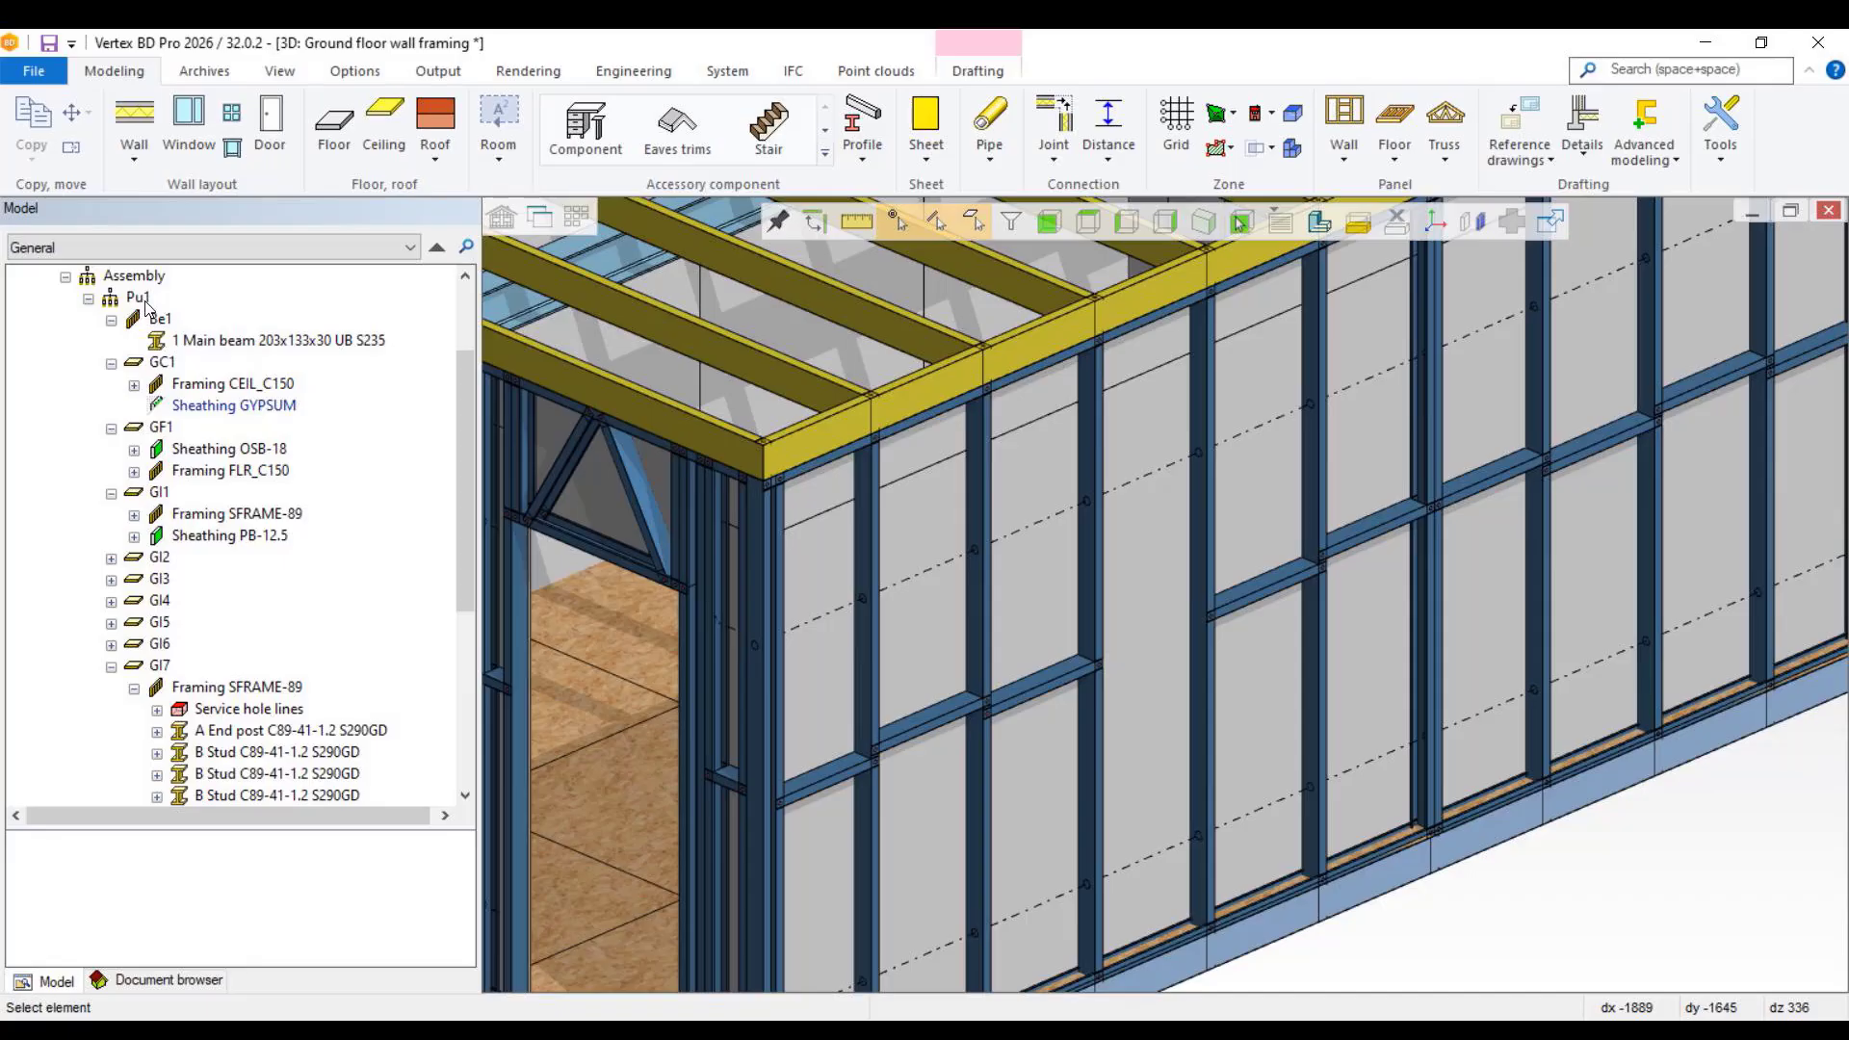
scroll(1134, 601, "down", 5)
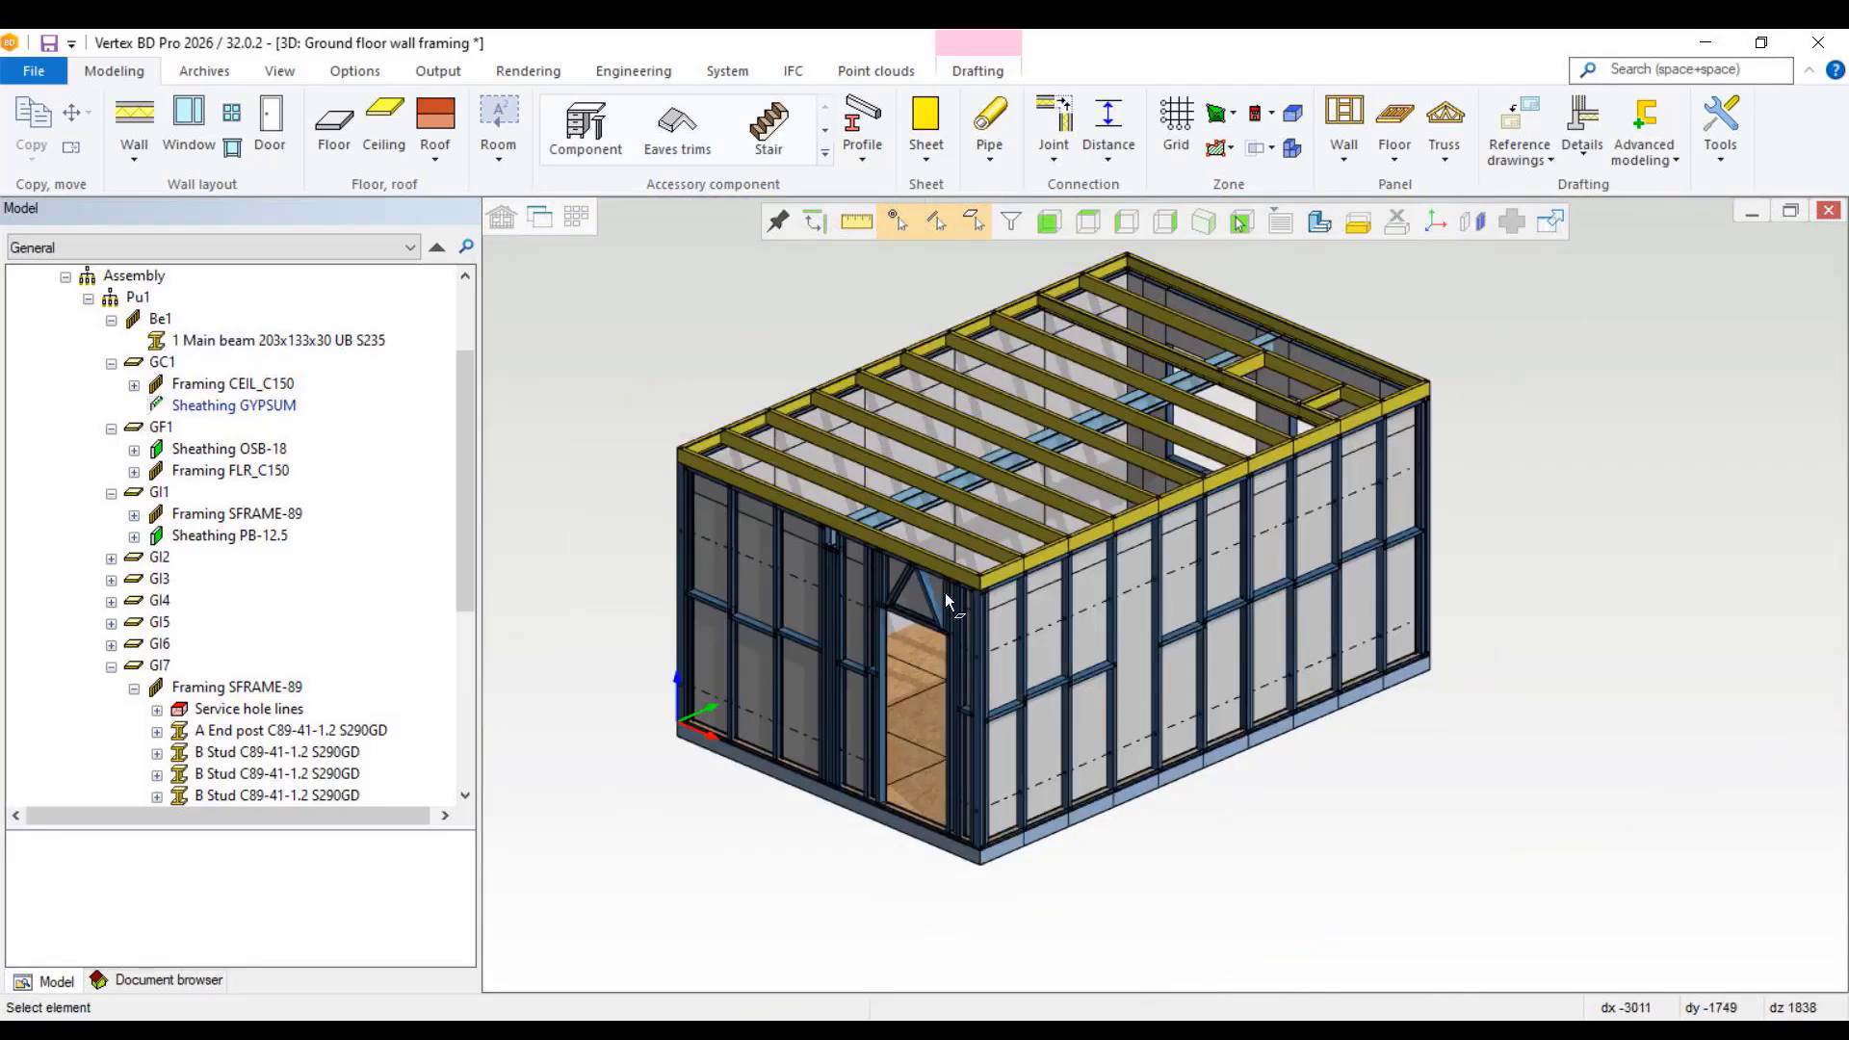
Step: Generate the Excel report "Panels (Beams, Assemblies, Framelines)" for all panels in the project
left_click(220, 982)
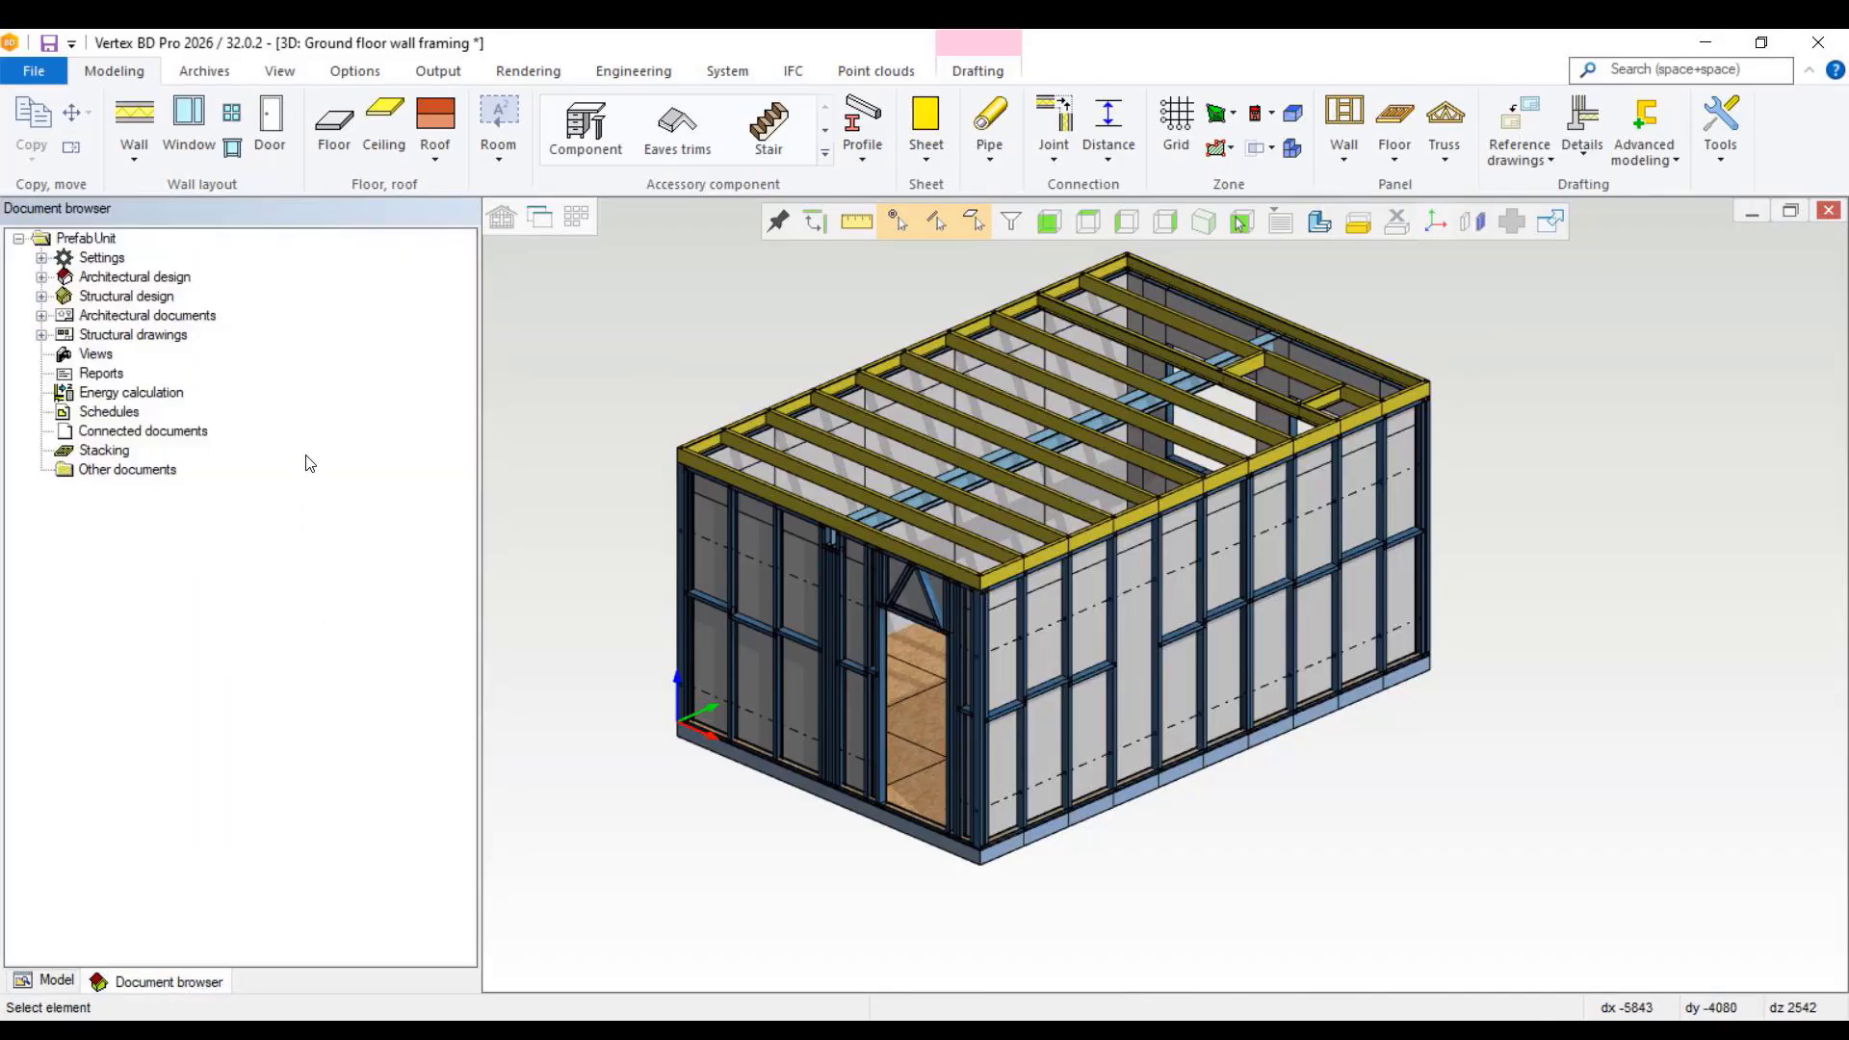
right_click(106, 380)
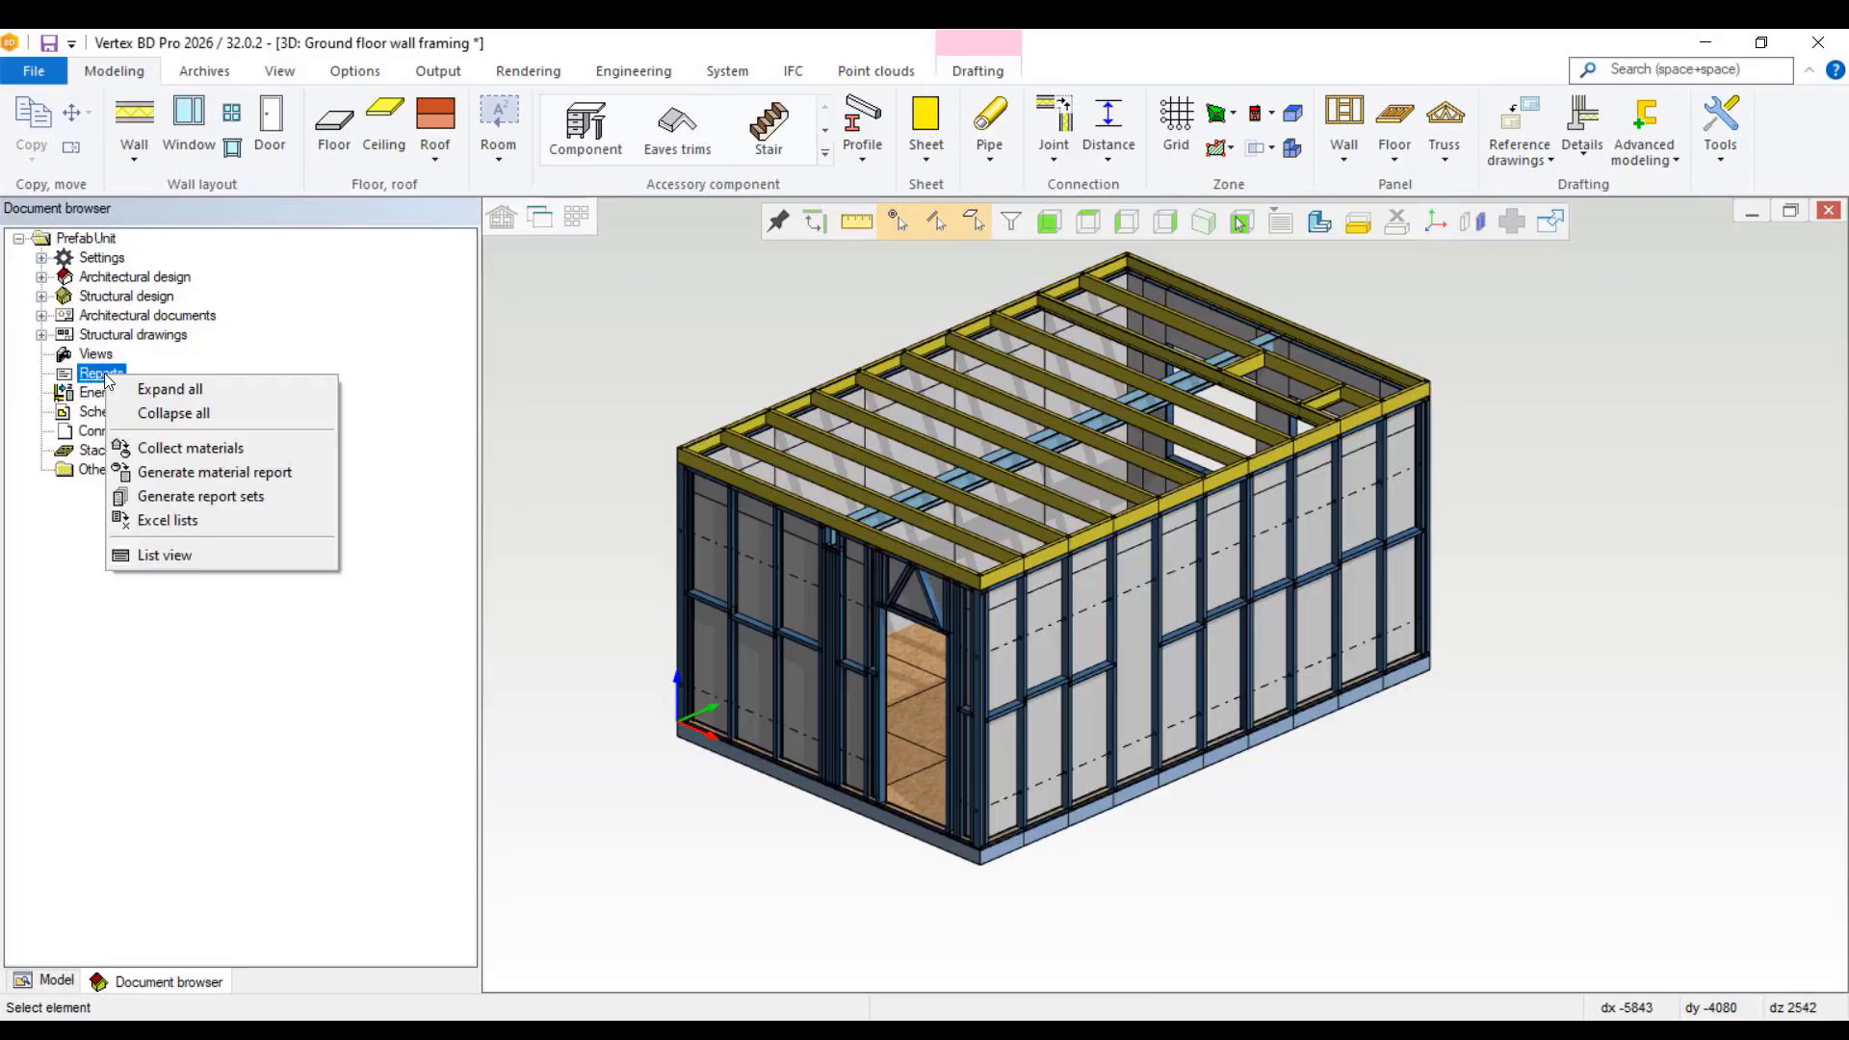
left_click(209, 520)
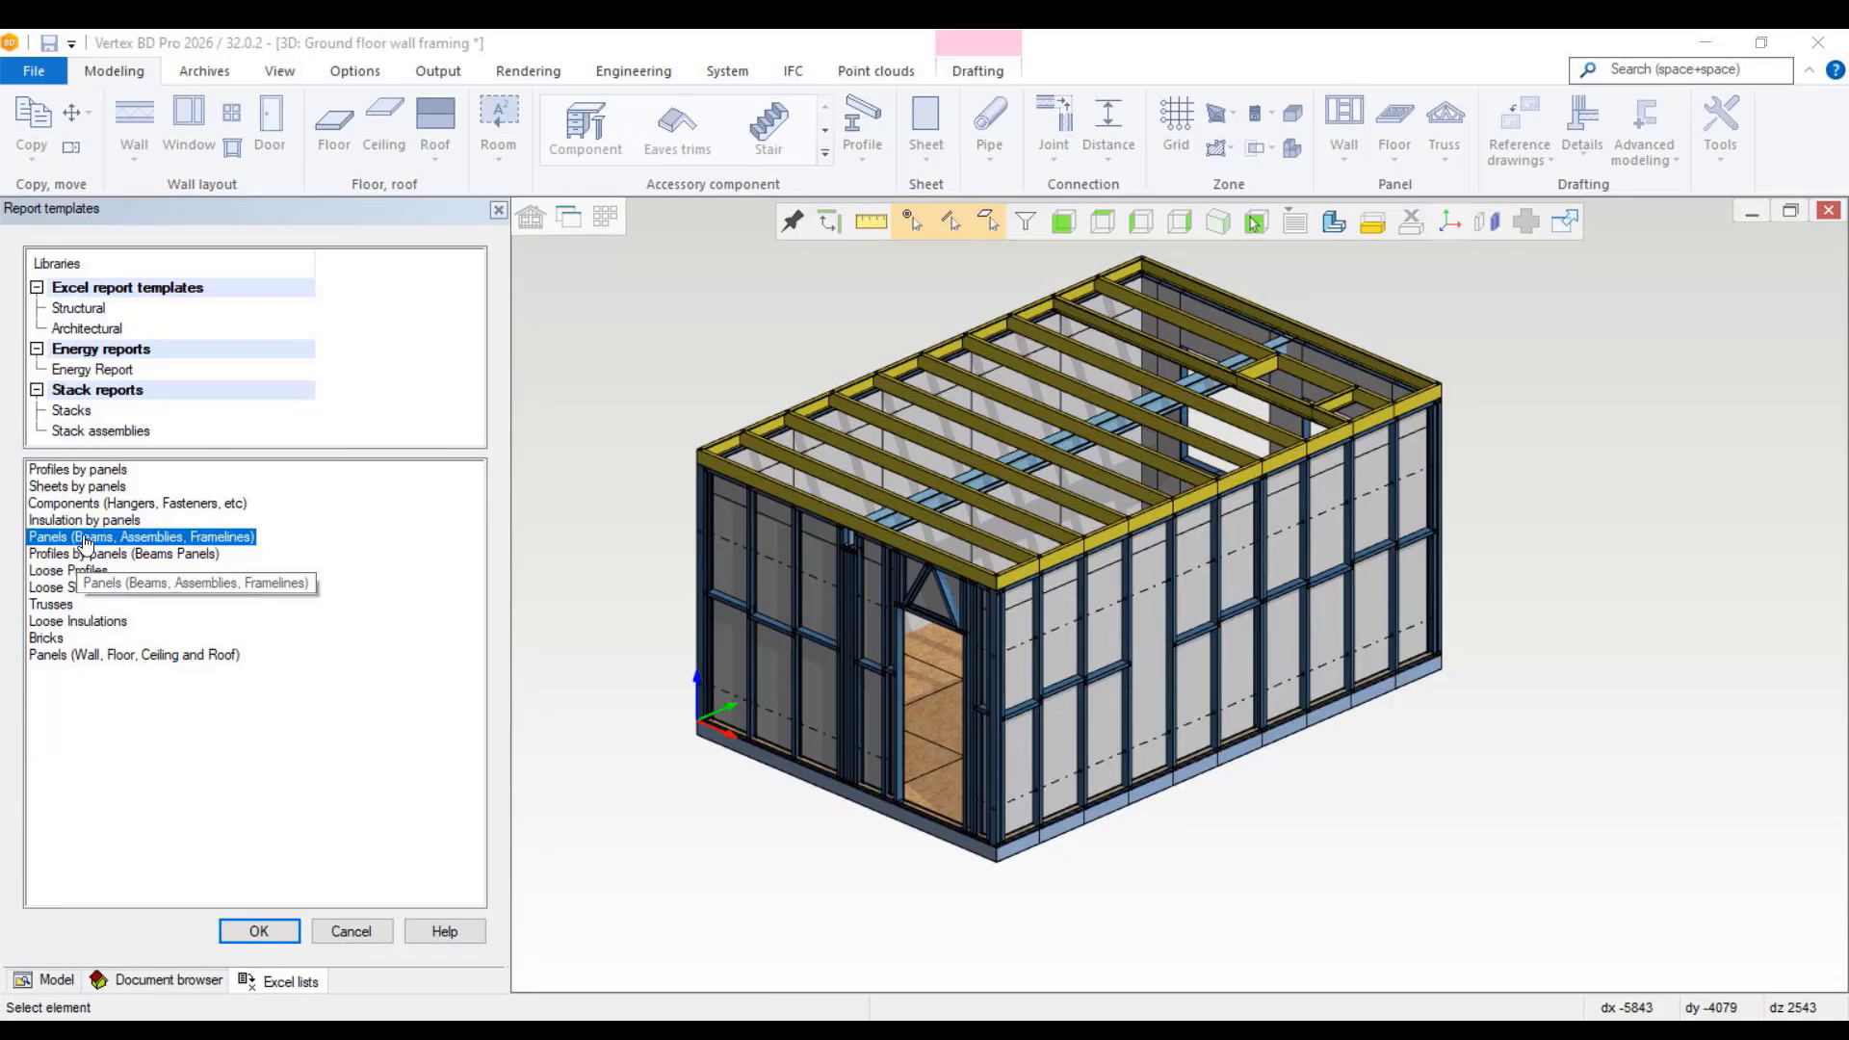
left_click(276, 932)
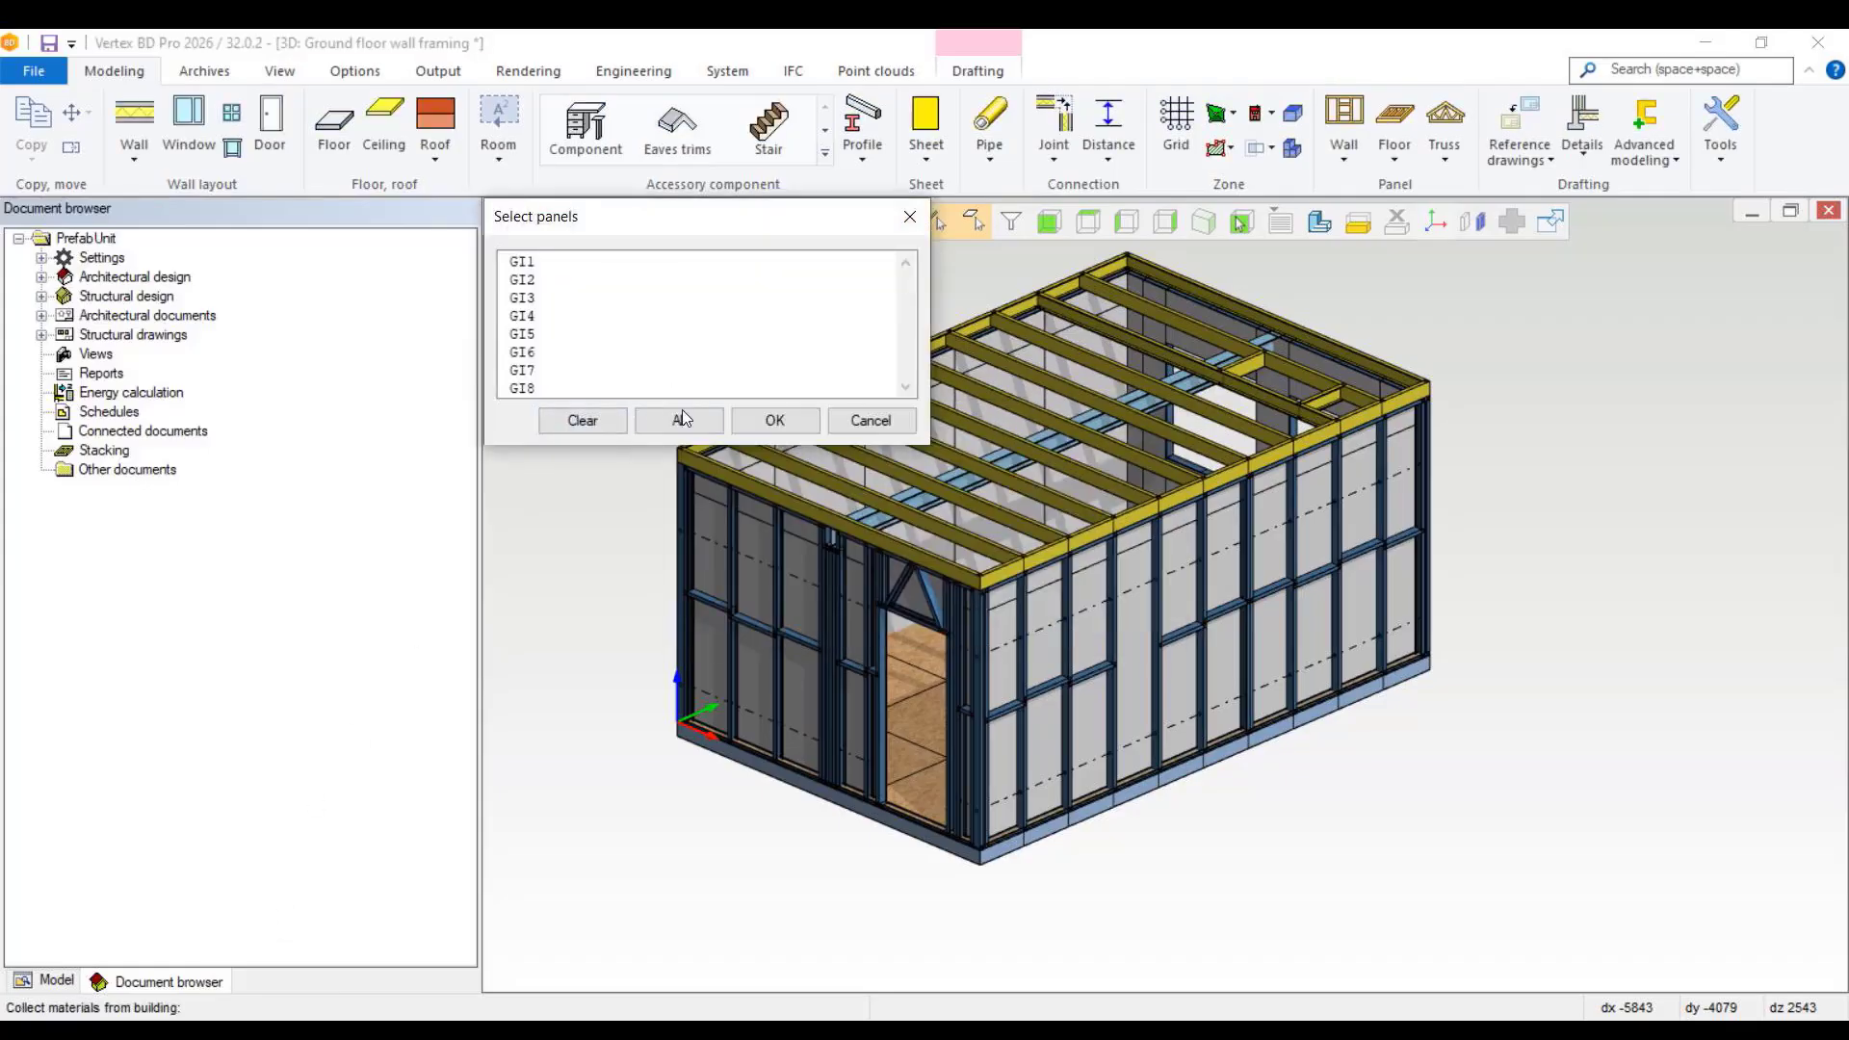
left_click(683, 420)
left_click(775, 420)
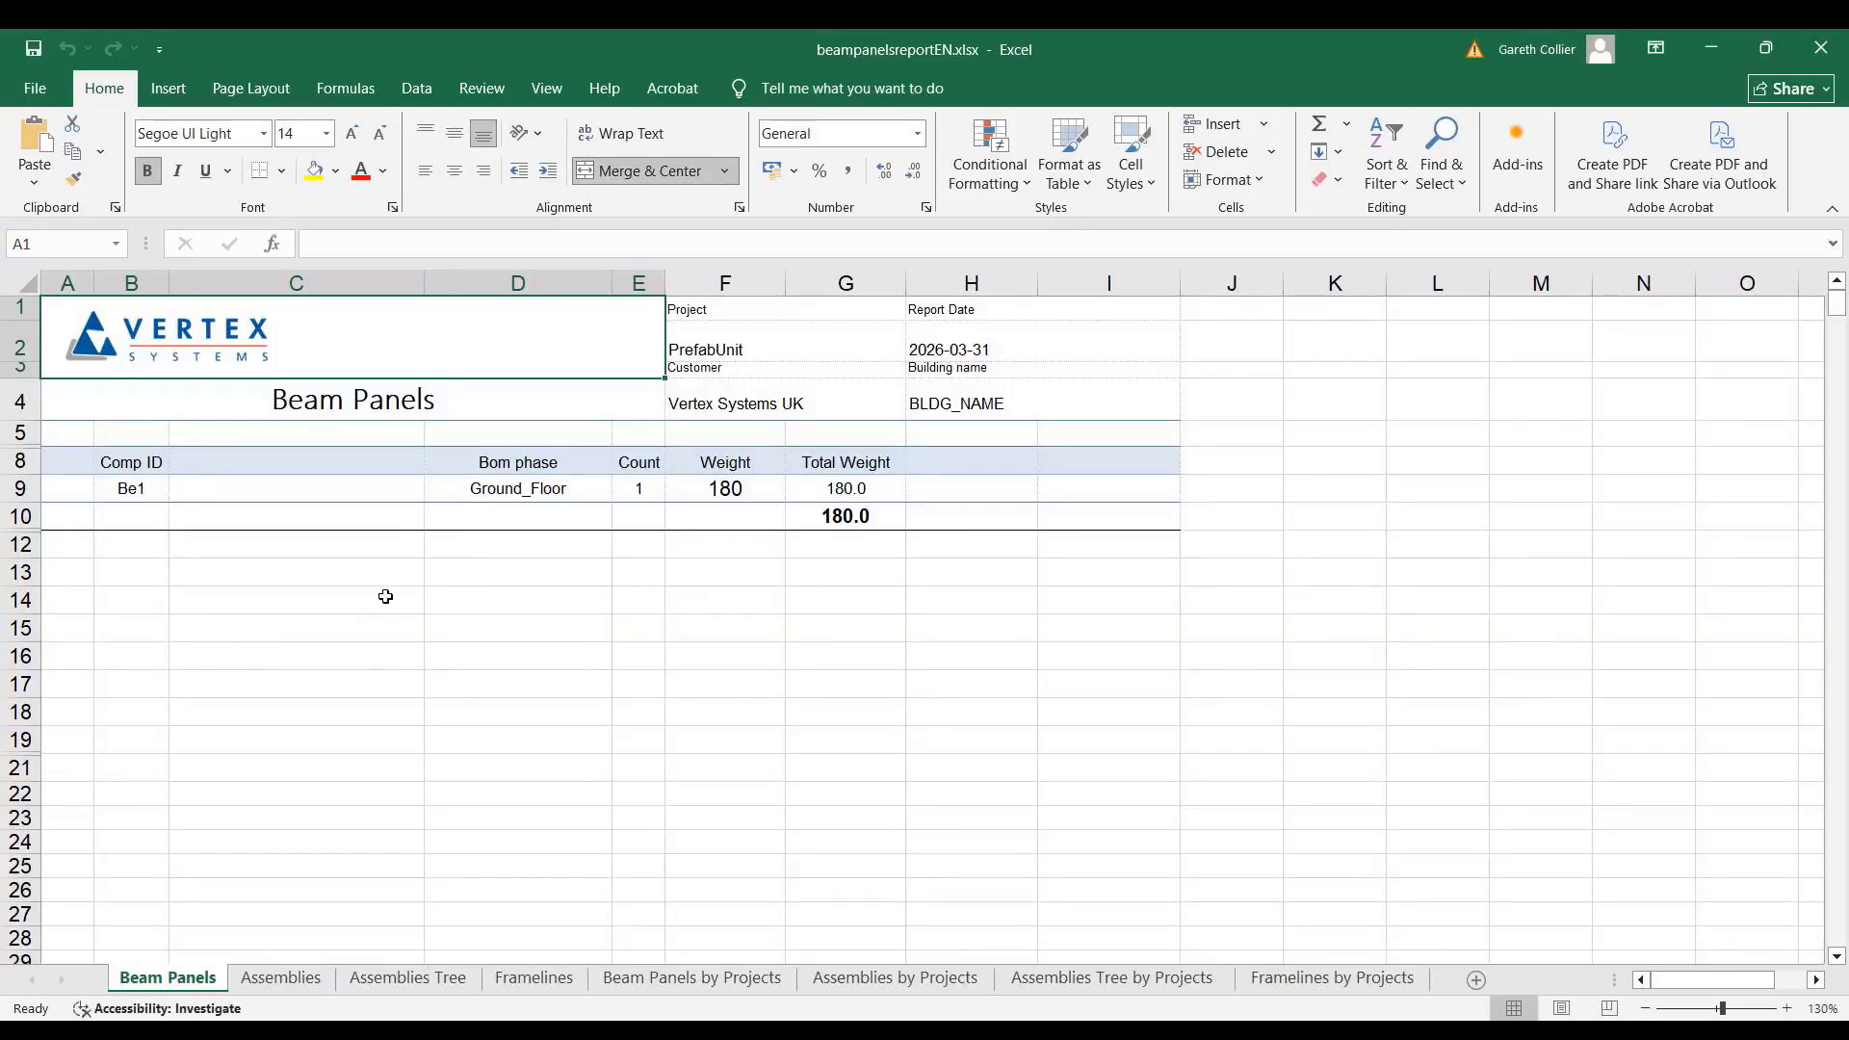
Step: Review the Assemblies and Assemblies Tree sheets of the beam panels report, then close the workbook
left_click(282, 979)
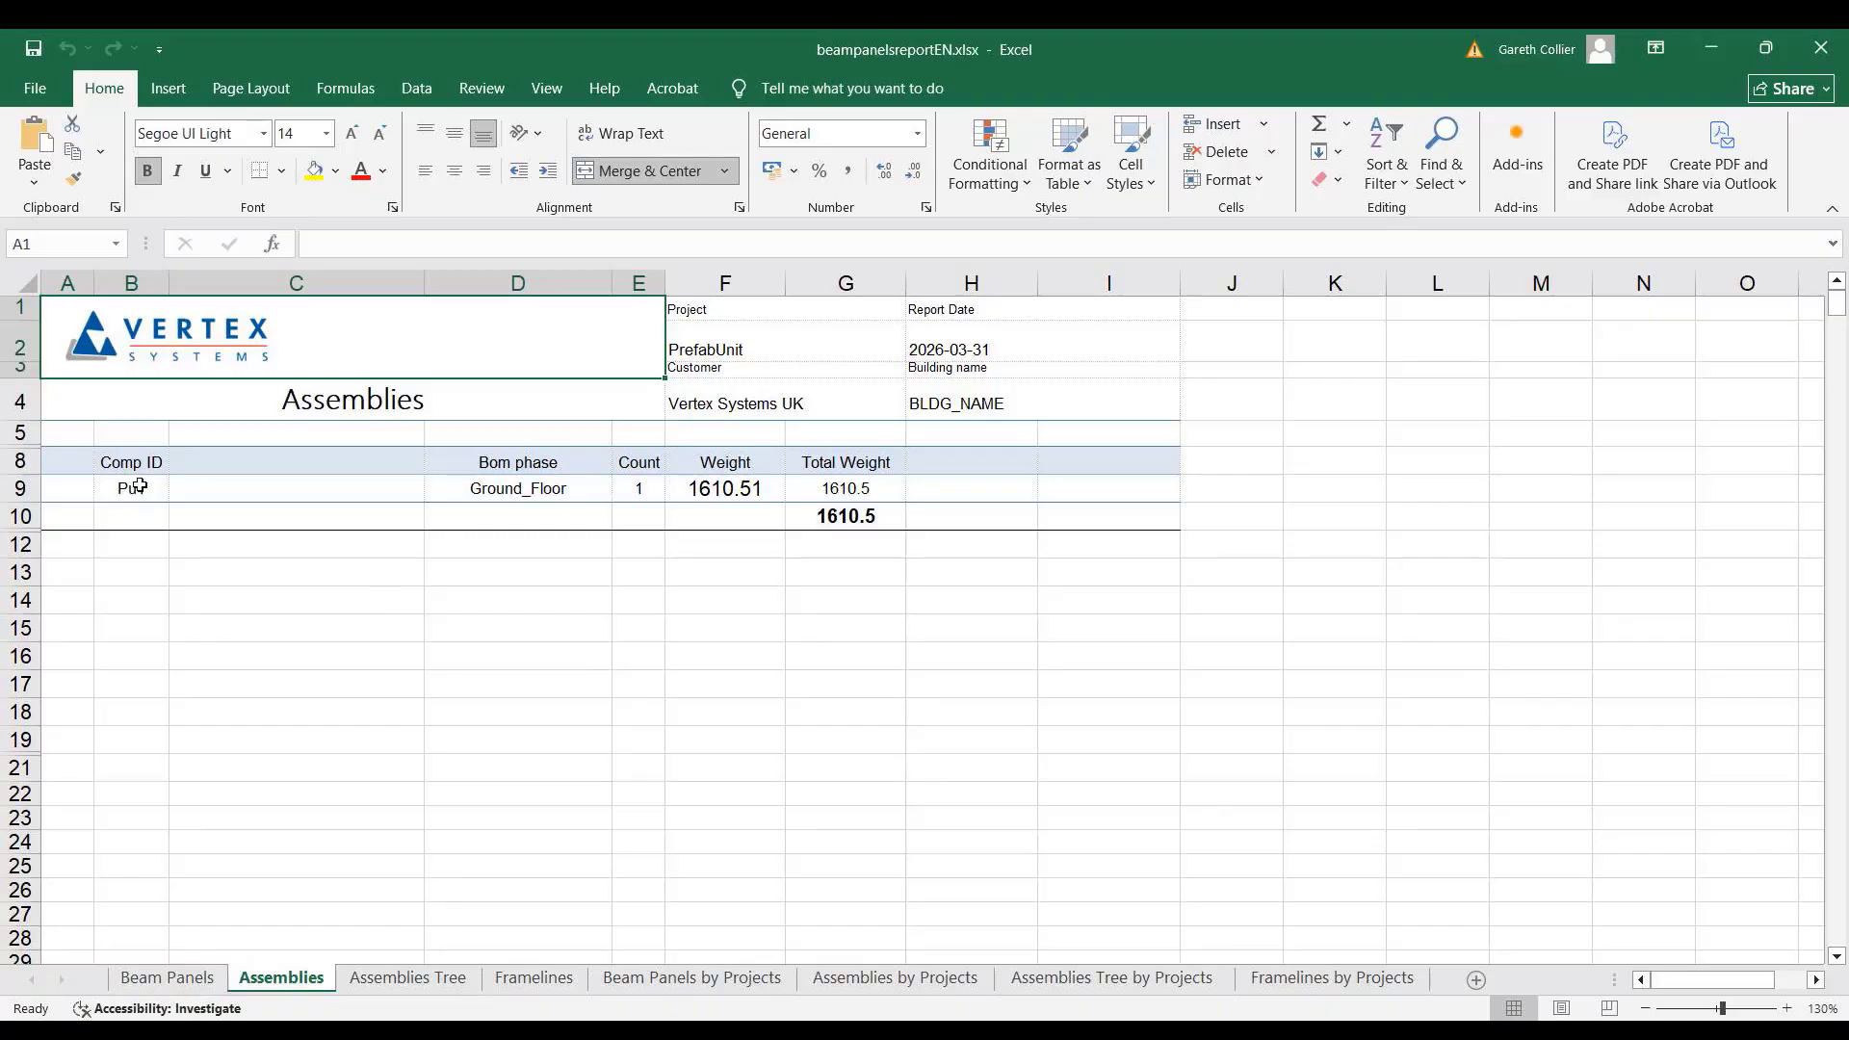
left_click(412, 979)
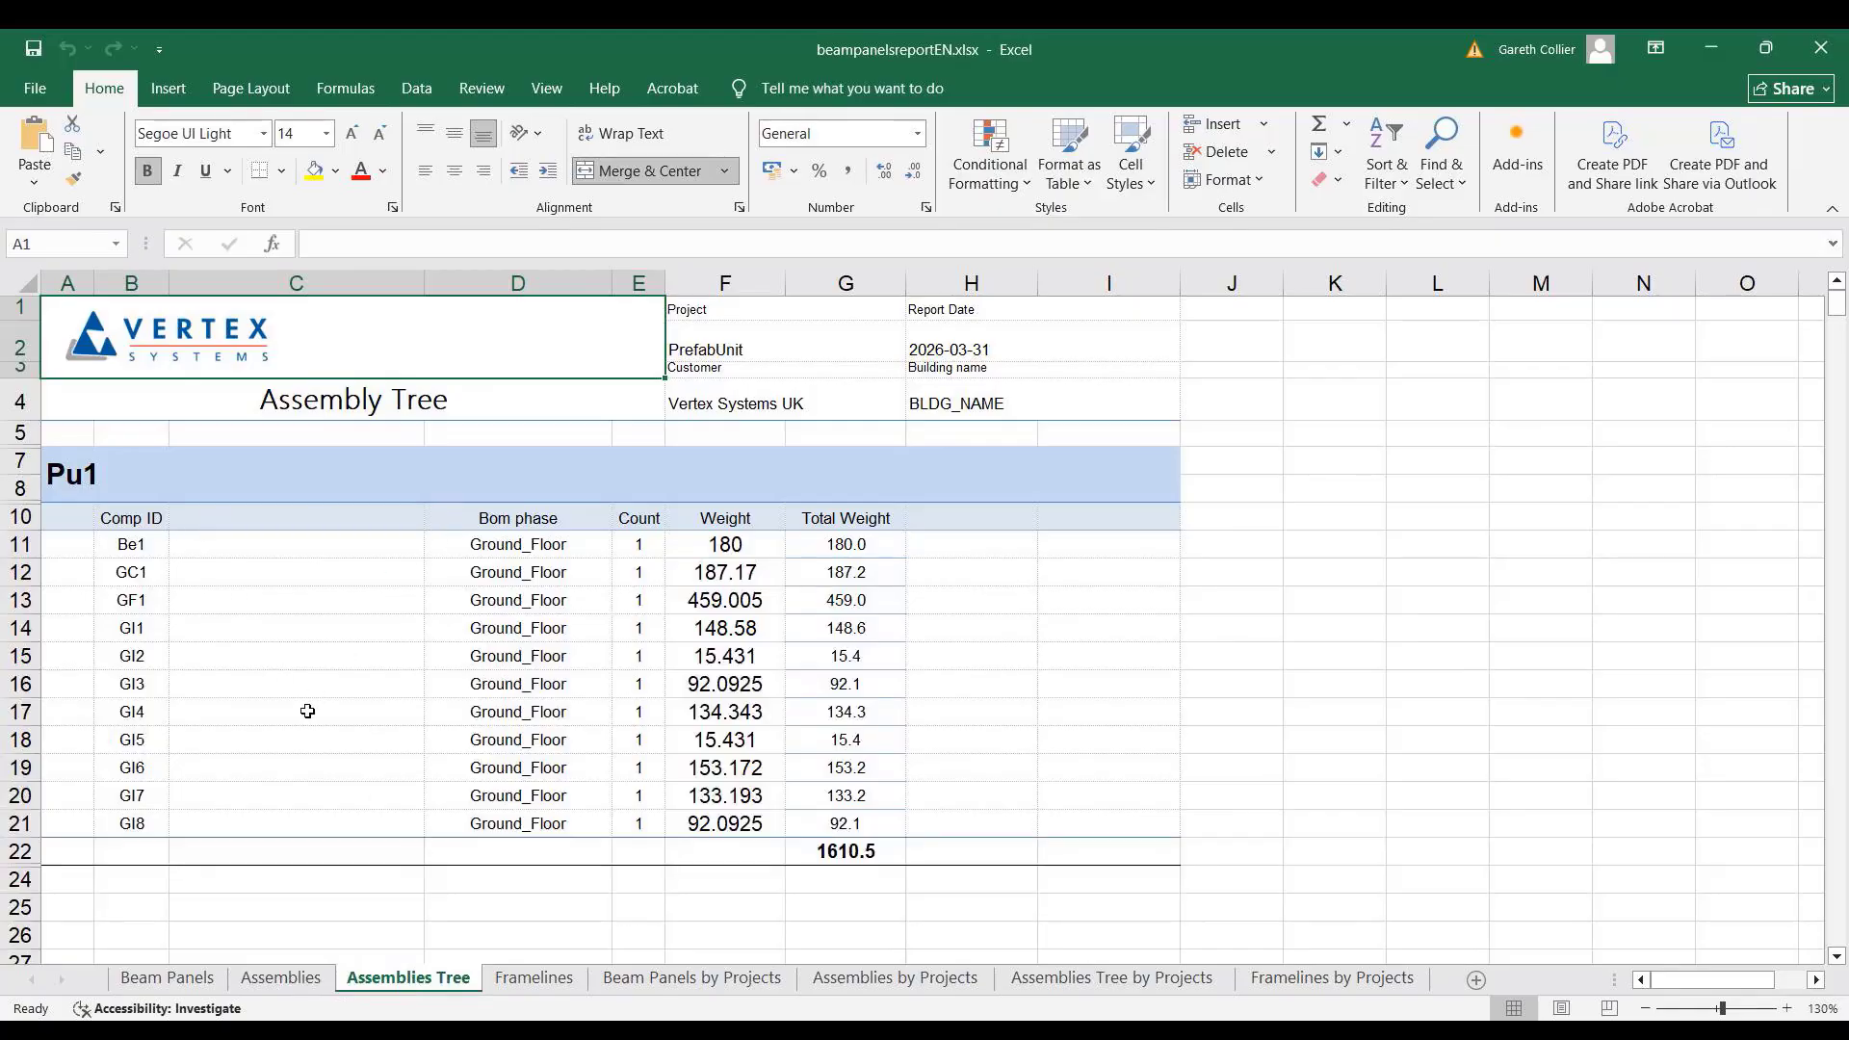
left_click(1819, 48)
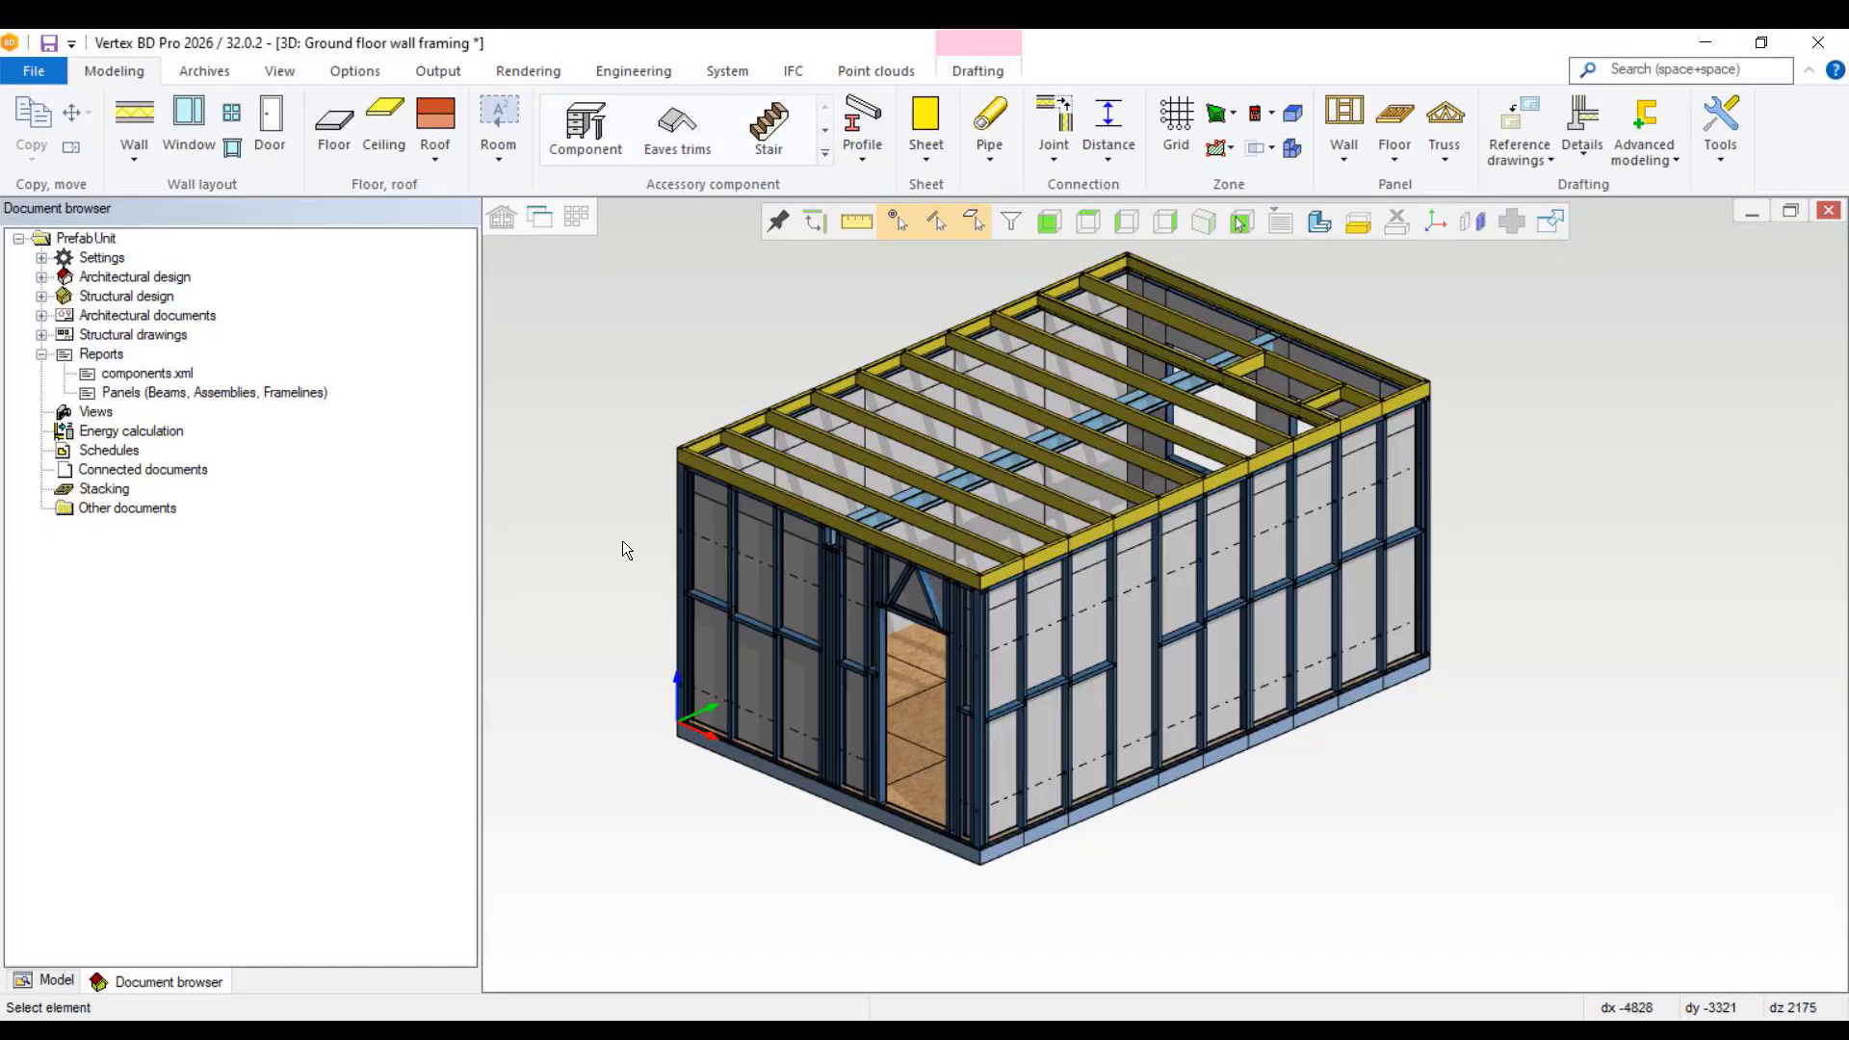
Step: Edit the project's stack contents and start adding the Pu1 prefab unit to a new stack
right_click(103, 495)
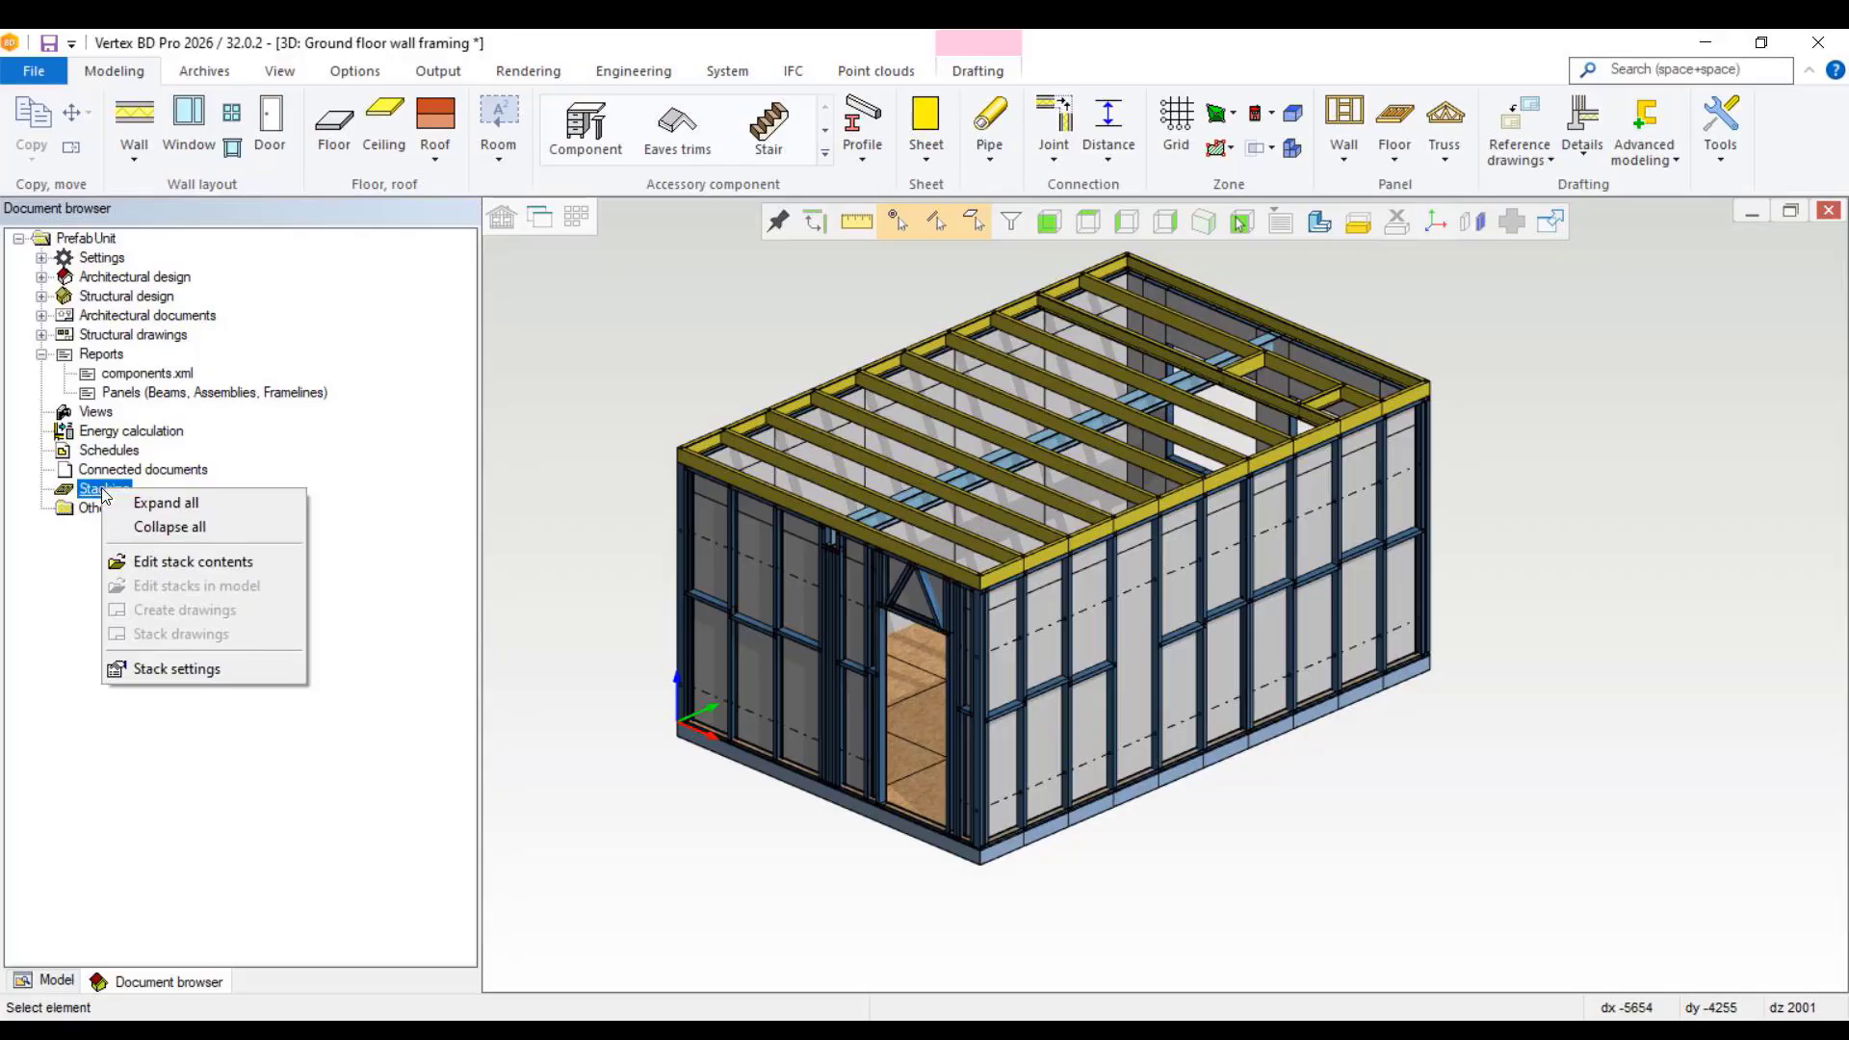
left_click(199, 565)
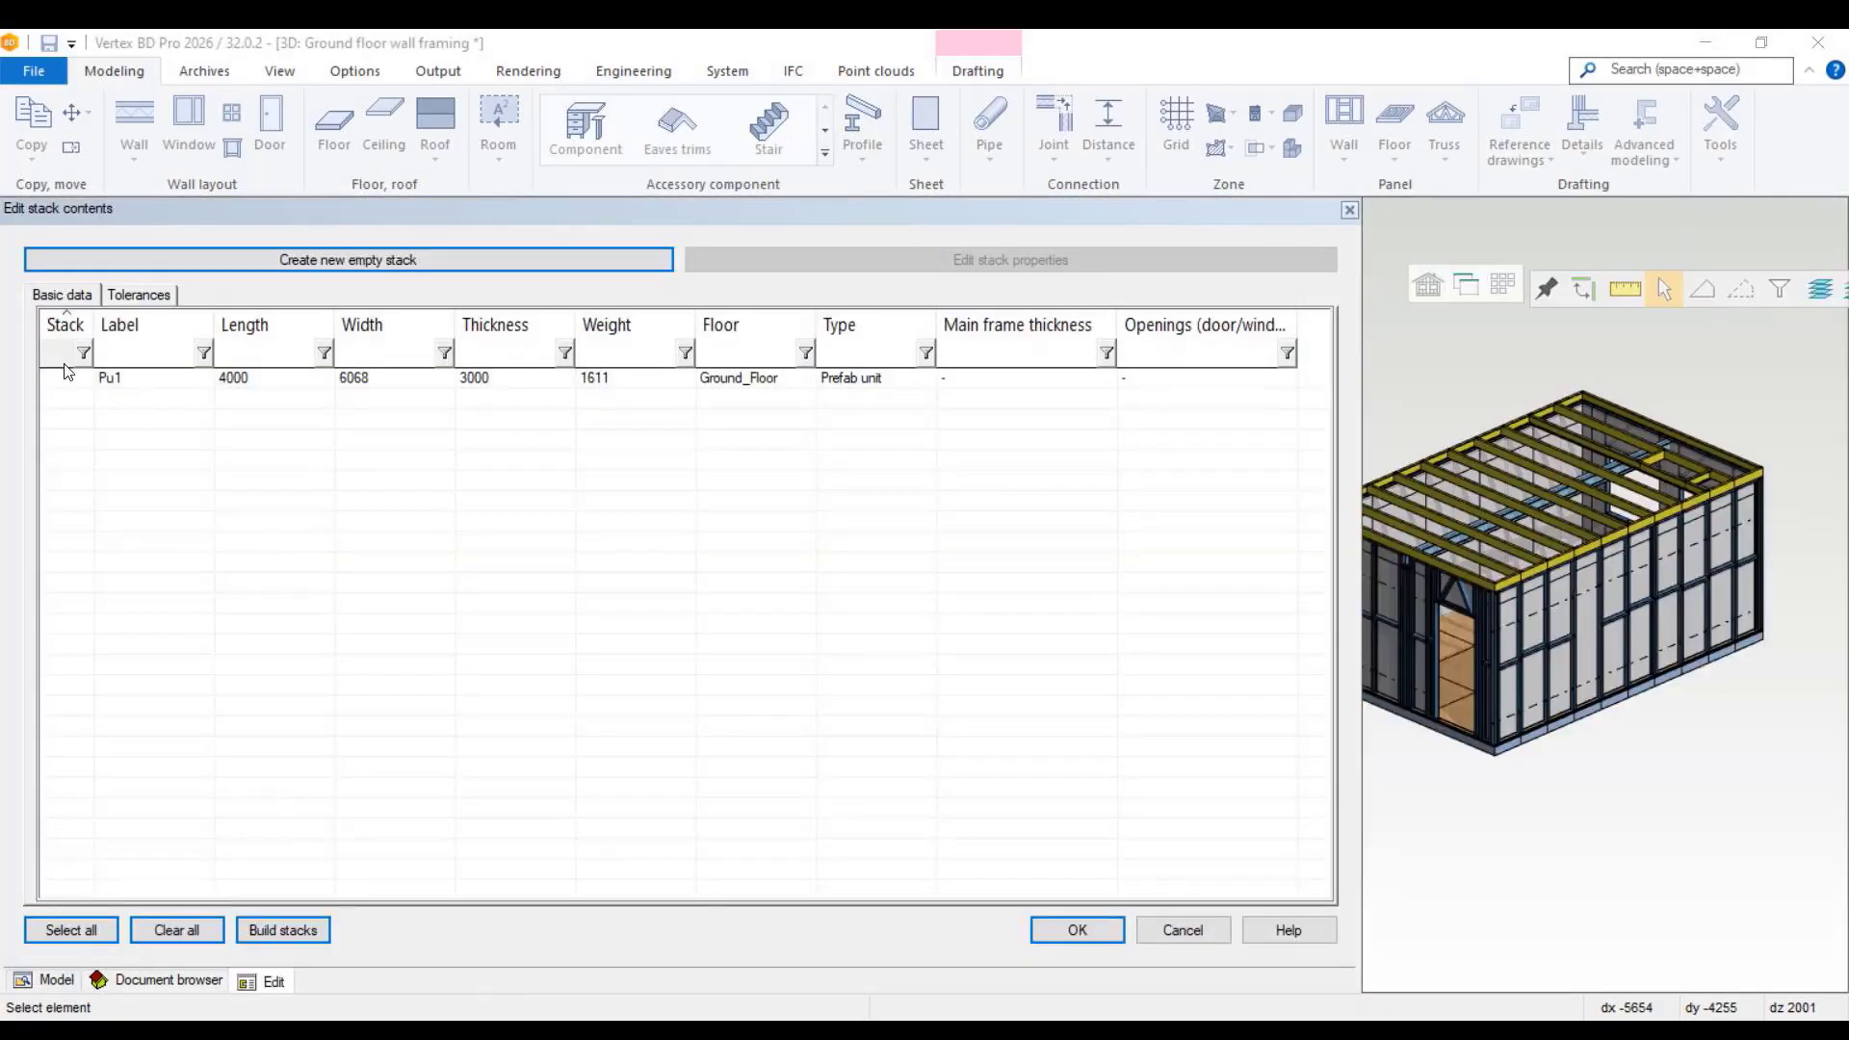
left_click(132, 378)
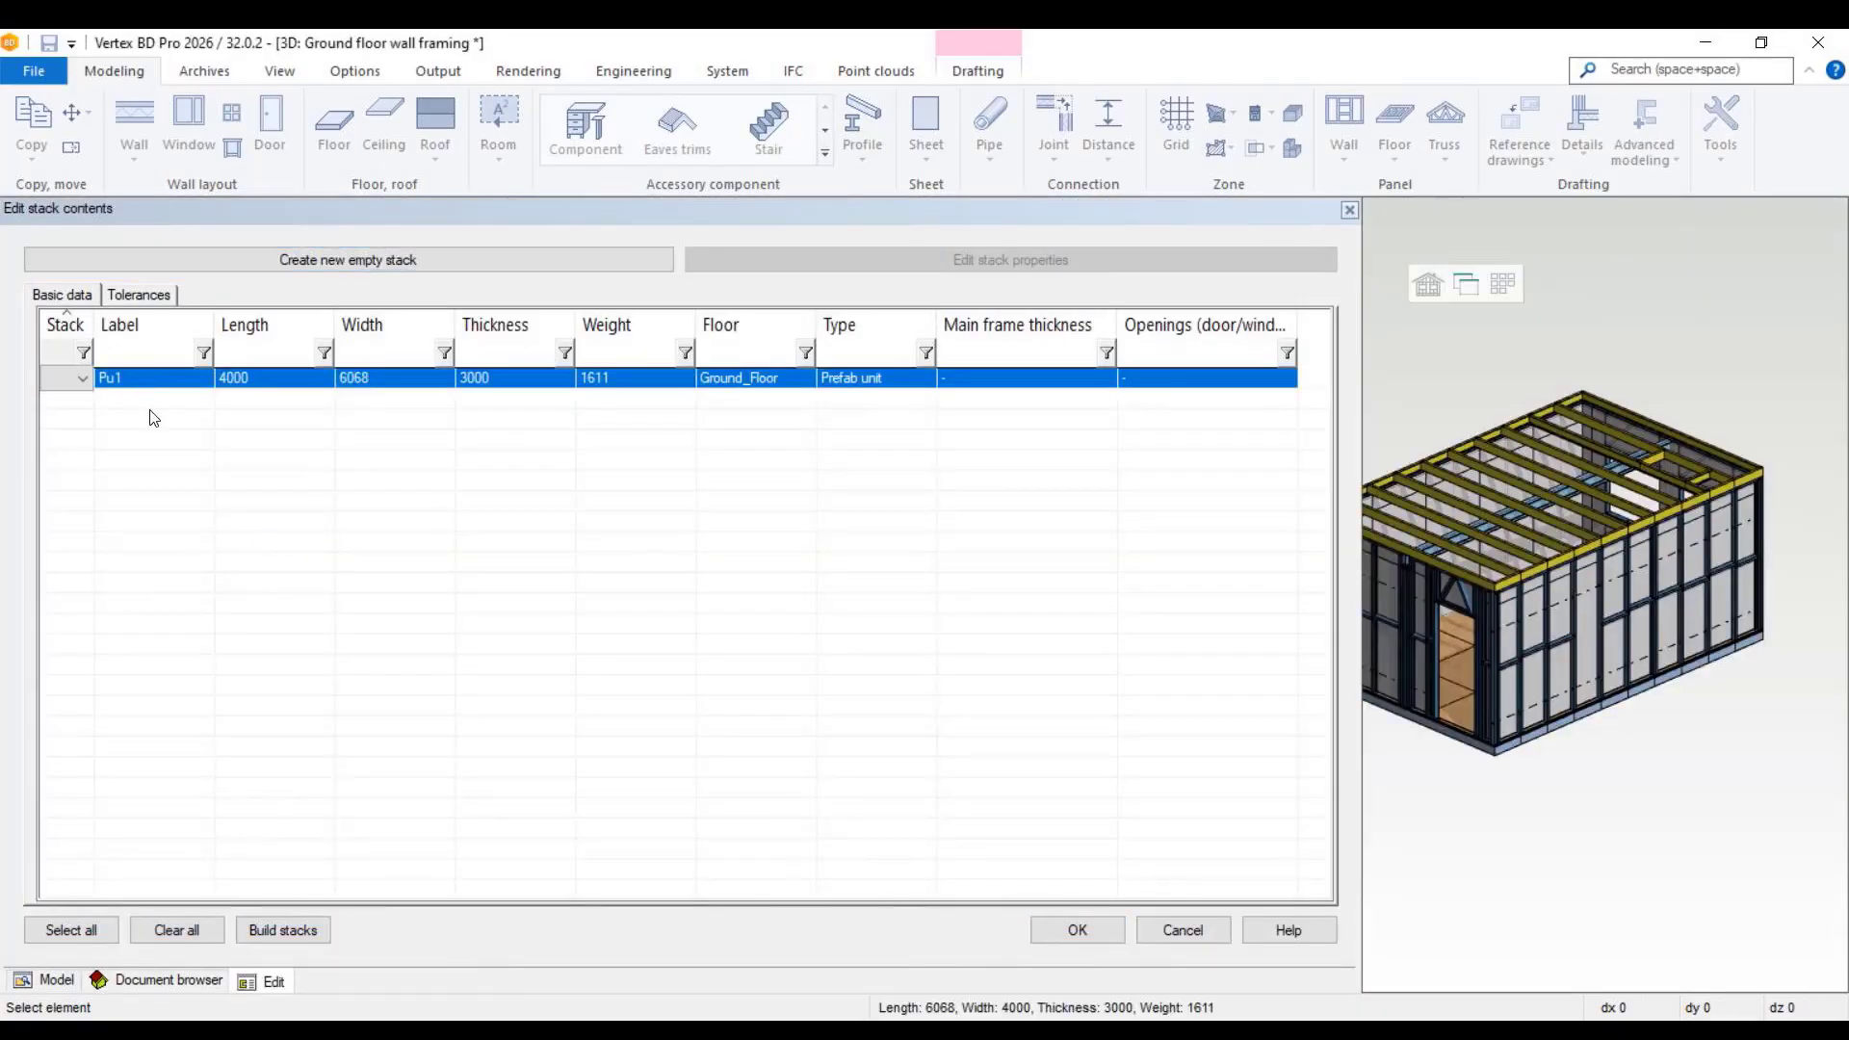
right_click(150, 414)
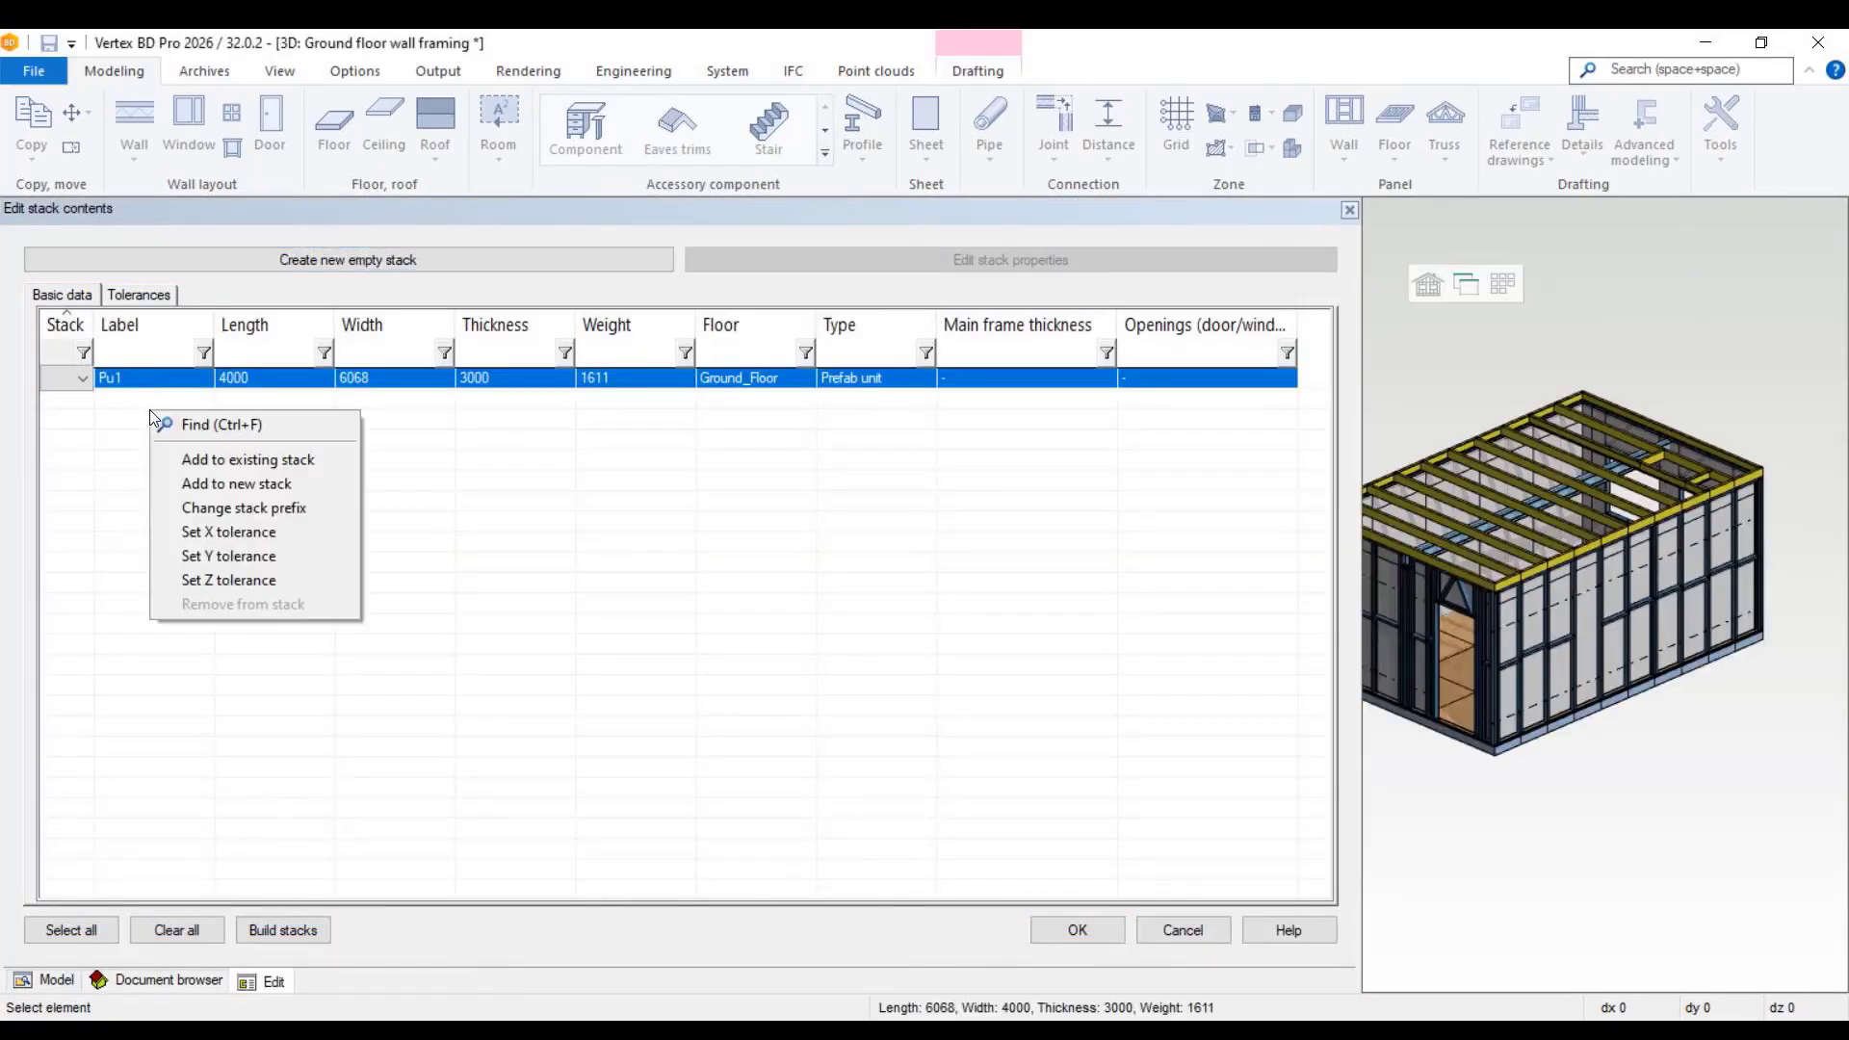
left_click(256, 484)
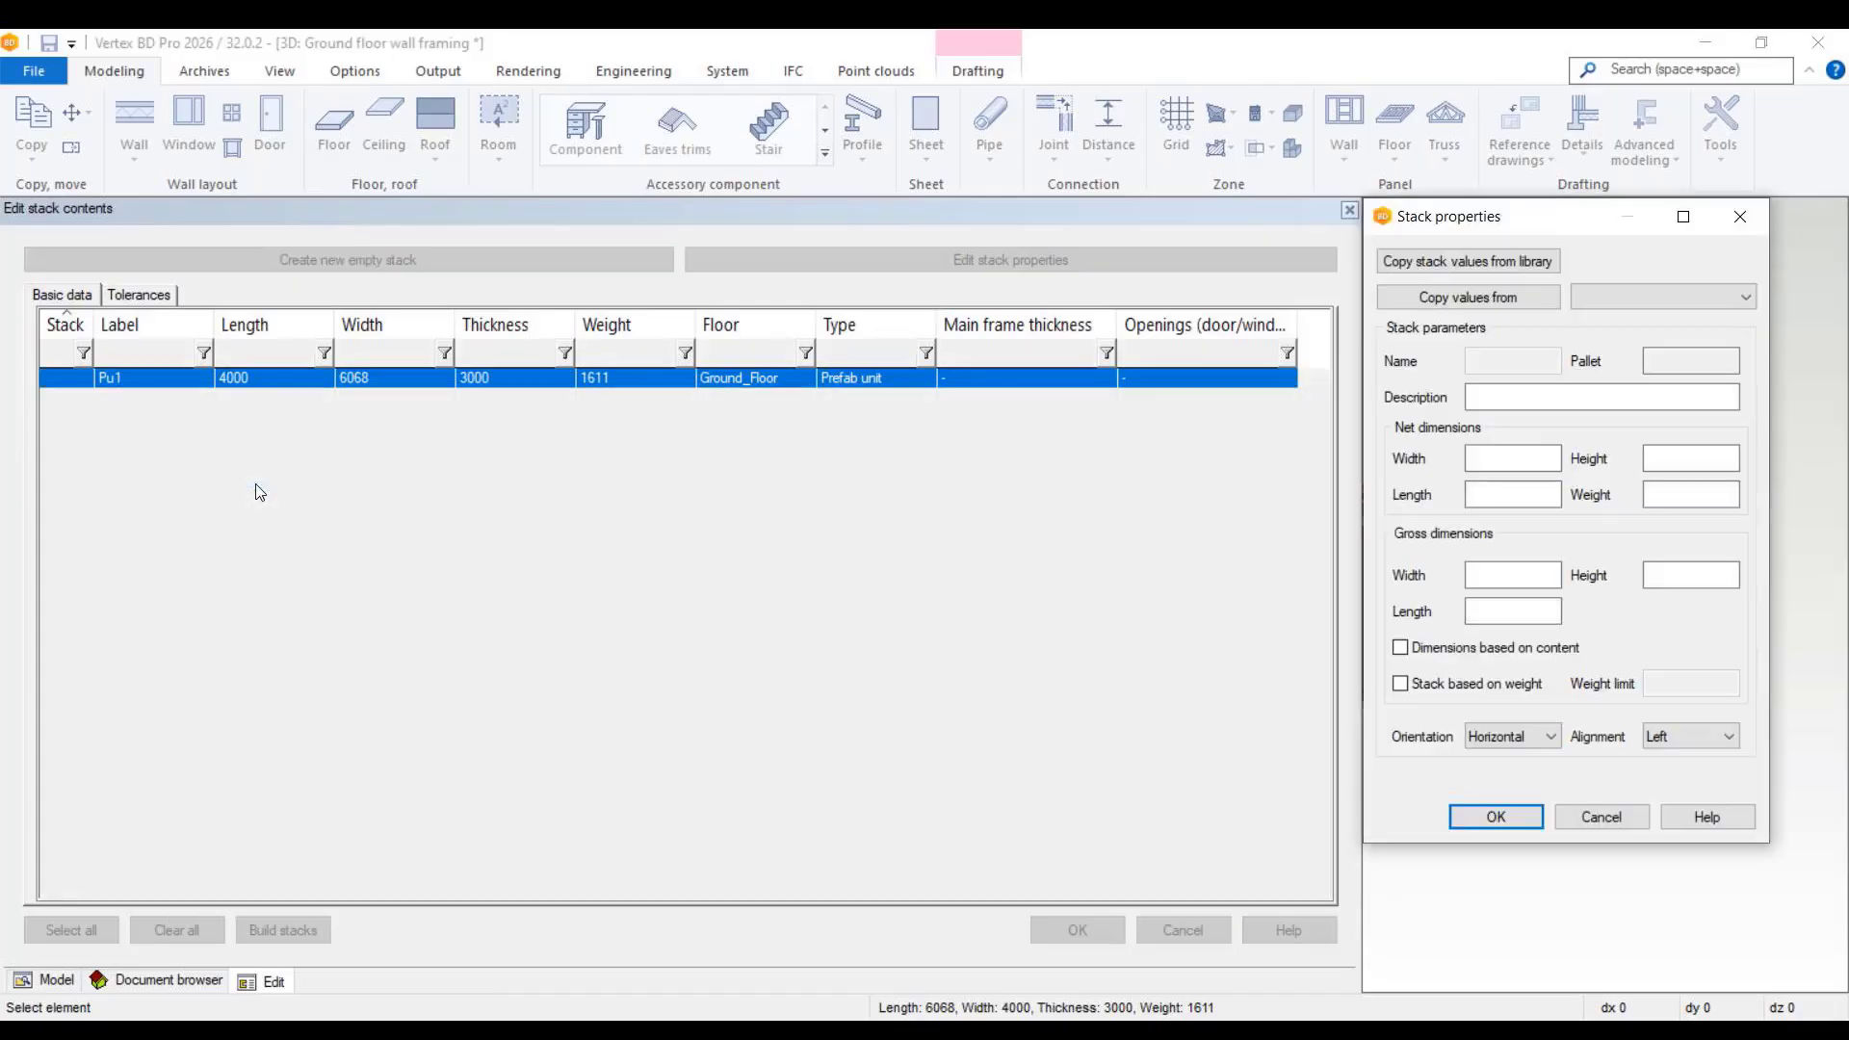
Step: Fill the new stack's properties from the library entry "9.Stack for Panel Assembly" and accept the stack contents
left_click(1484, 262)
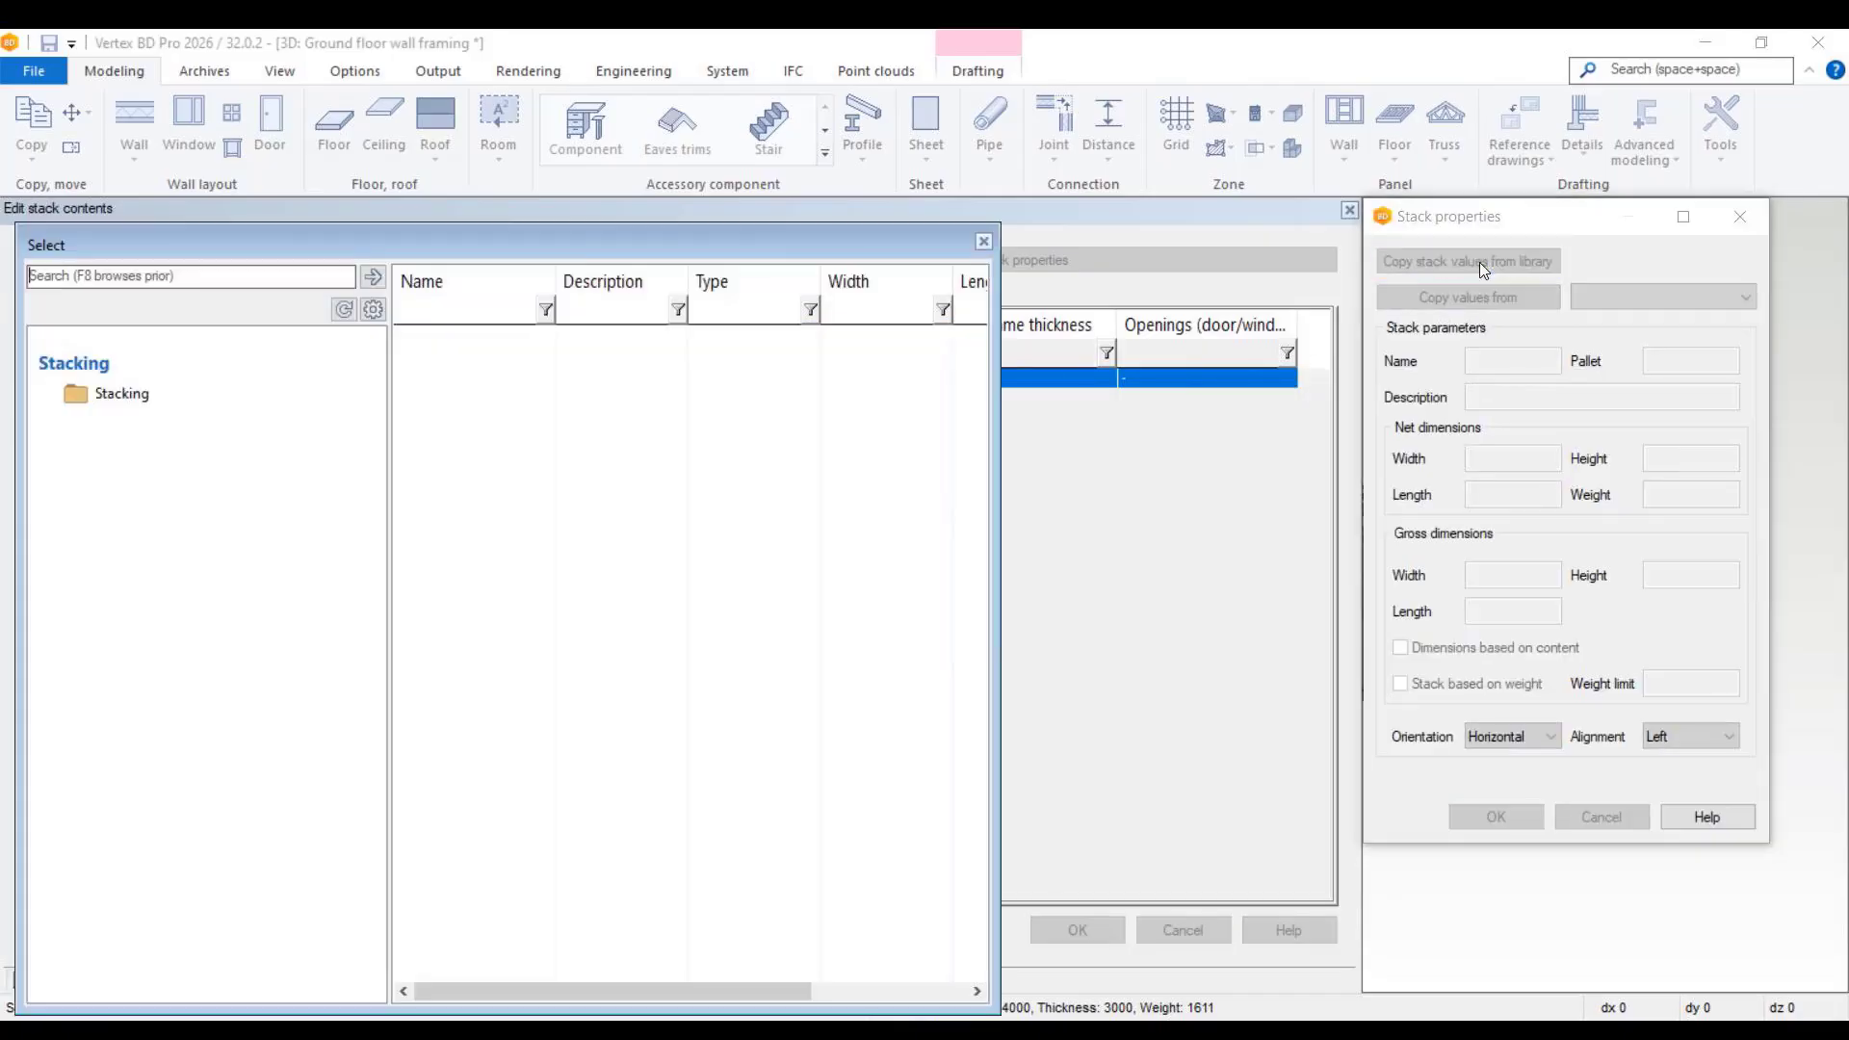
left_click(135, 397)
left_click(722, 722)
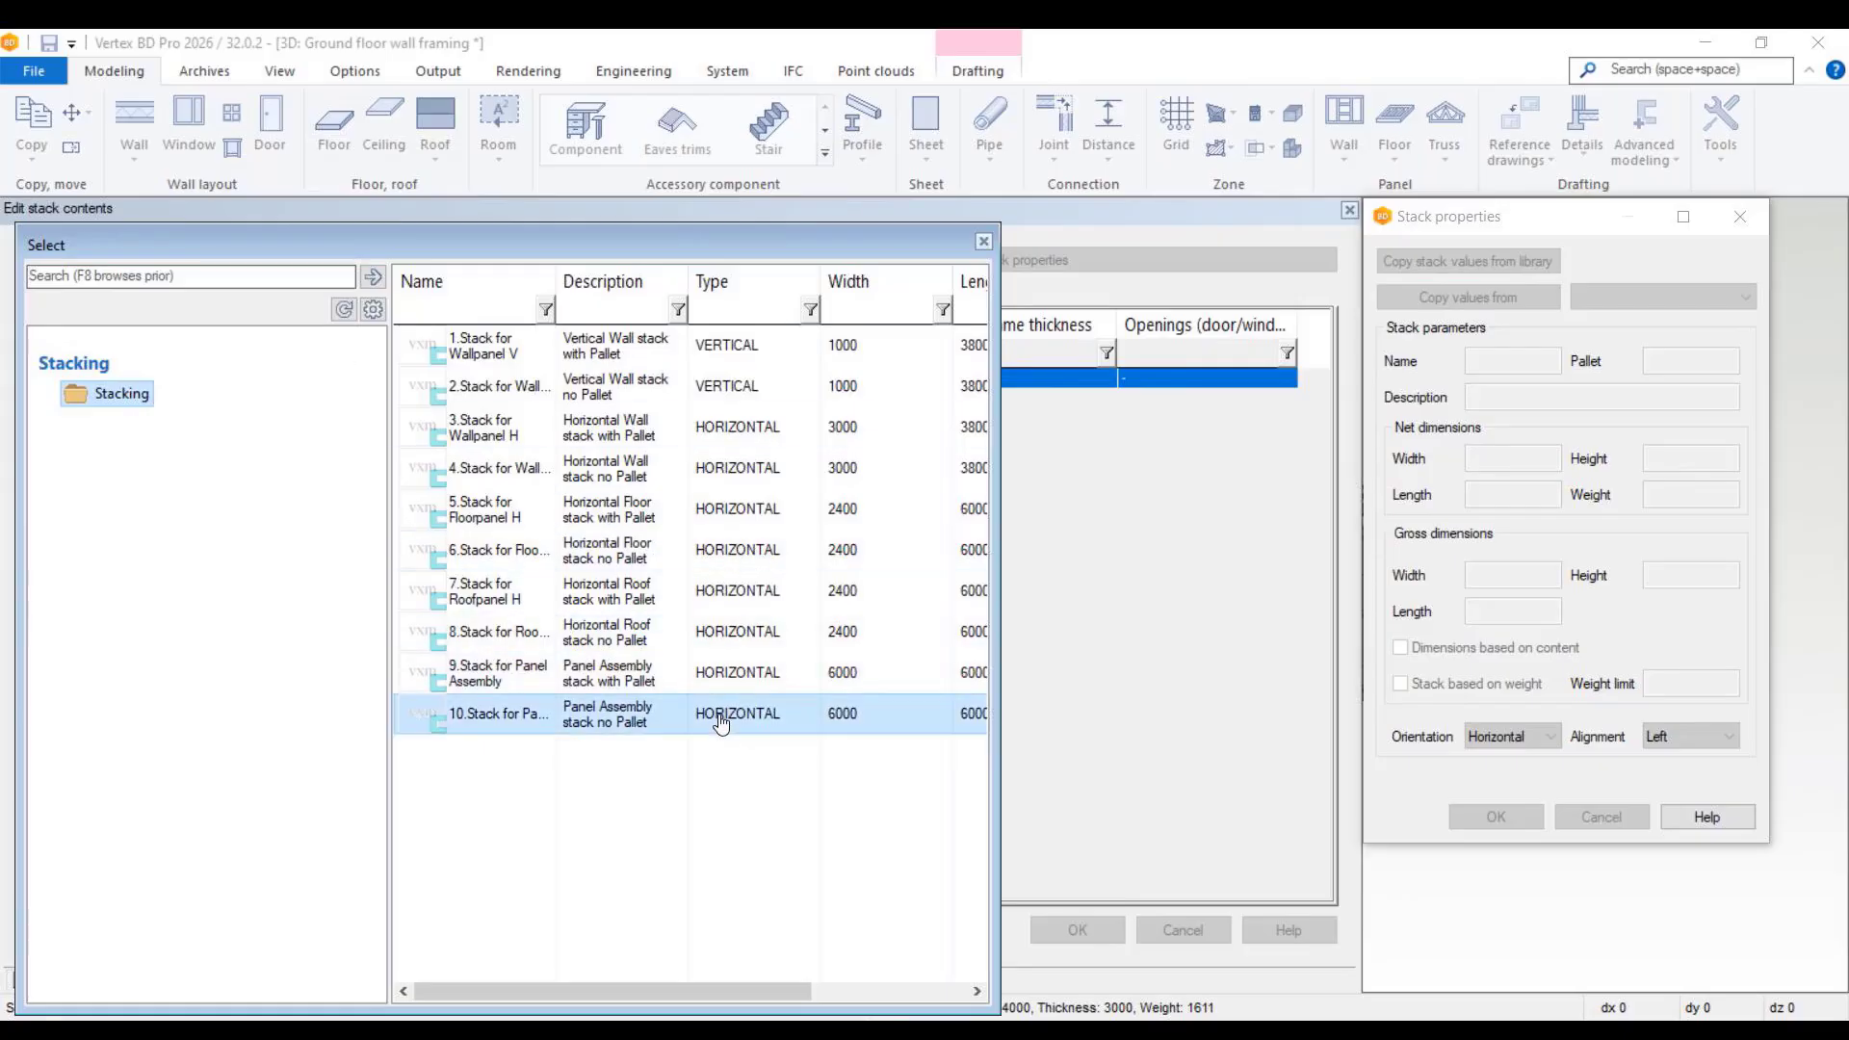
left_click(729, 684)
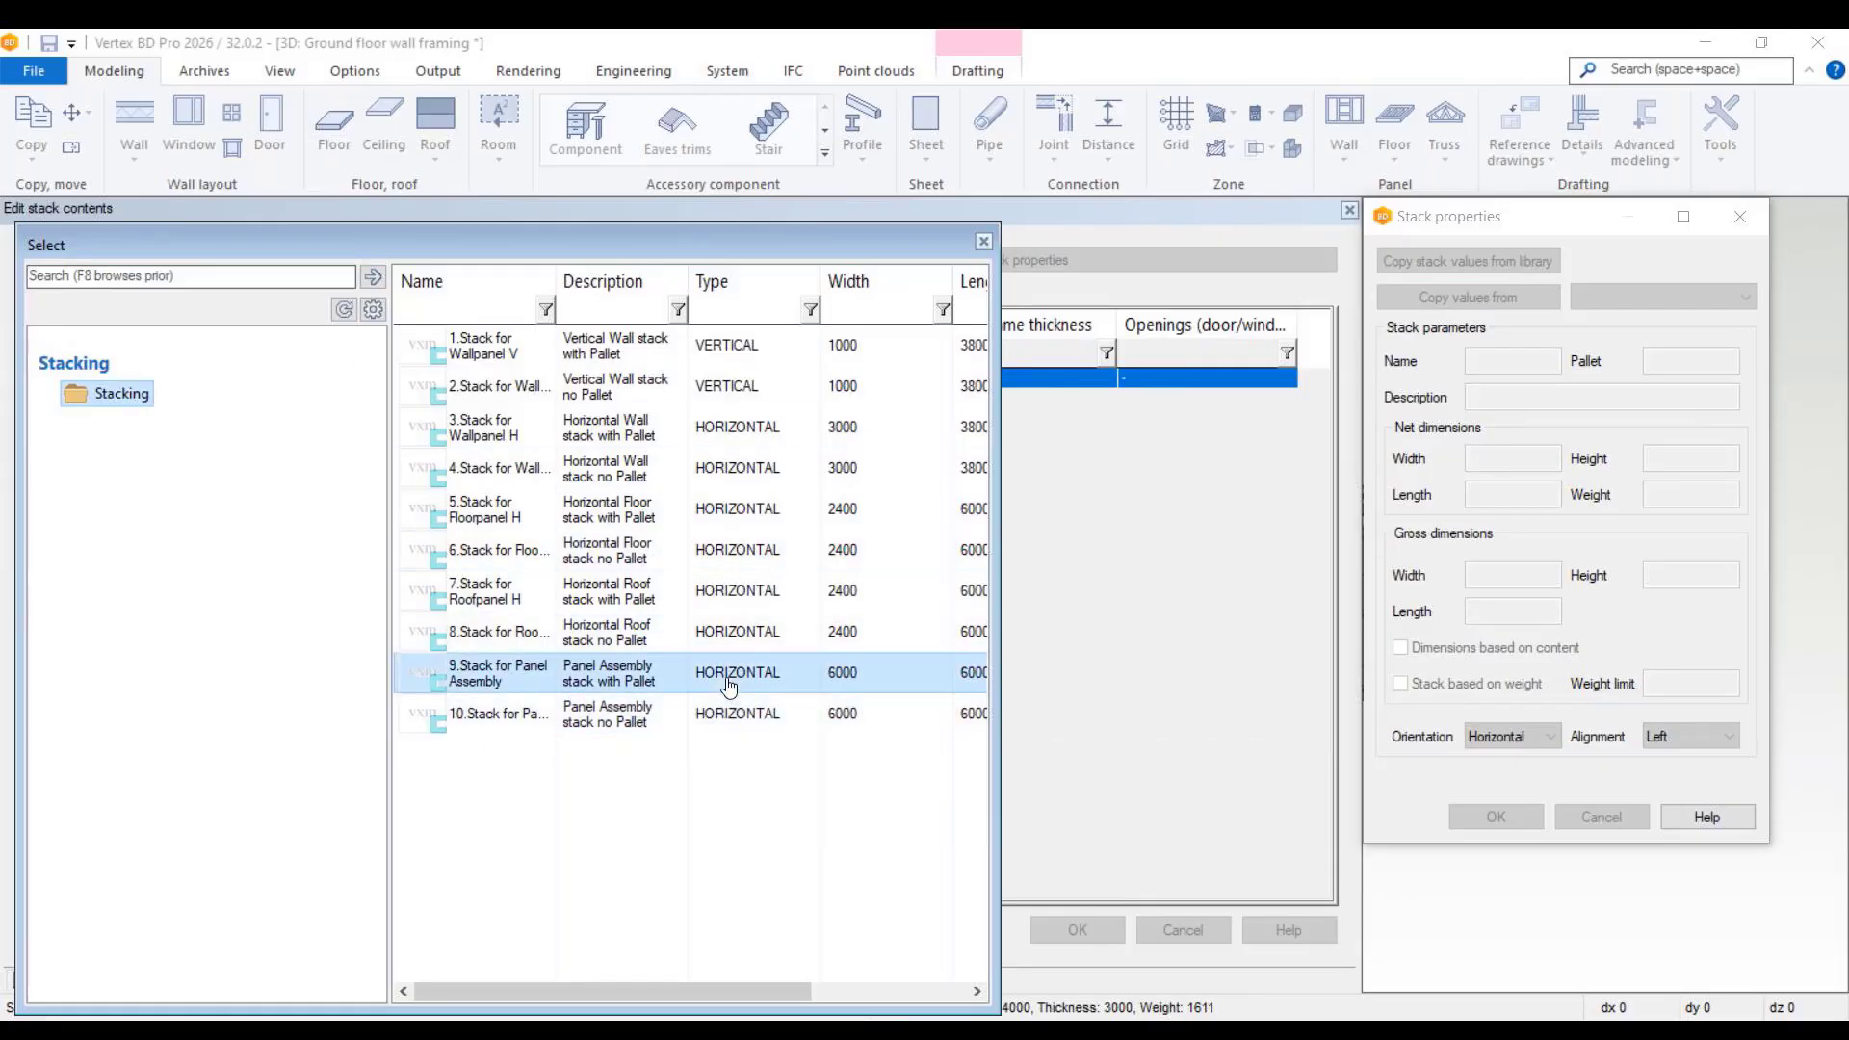
left_click_drag(547, 237, 647, 126)
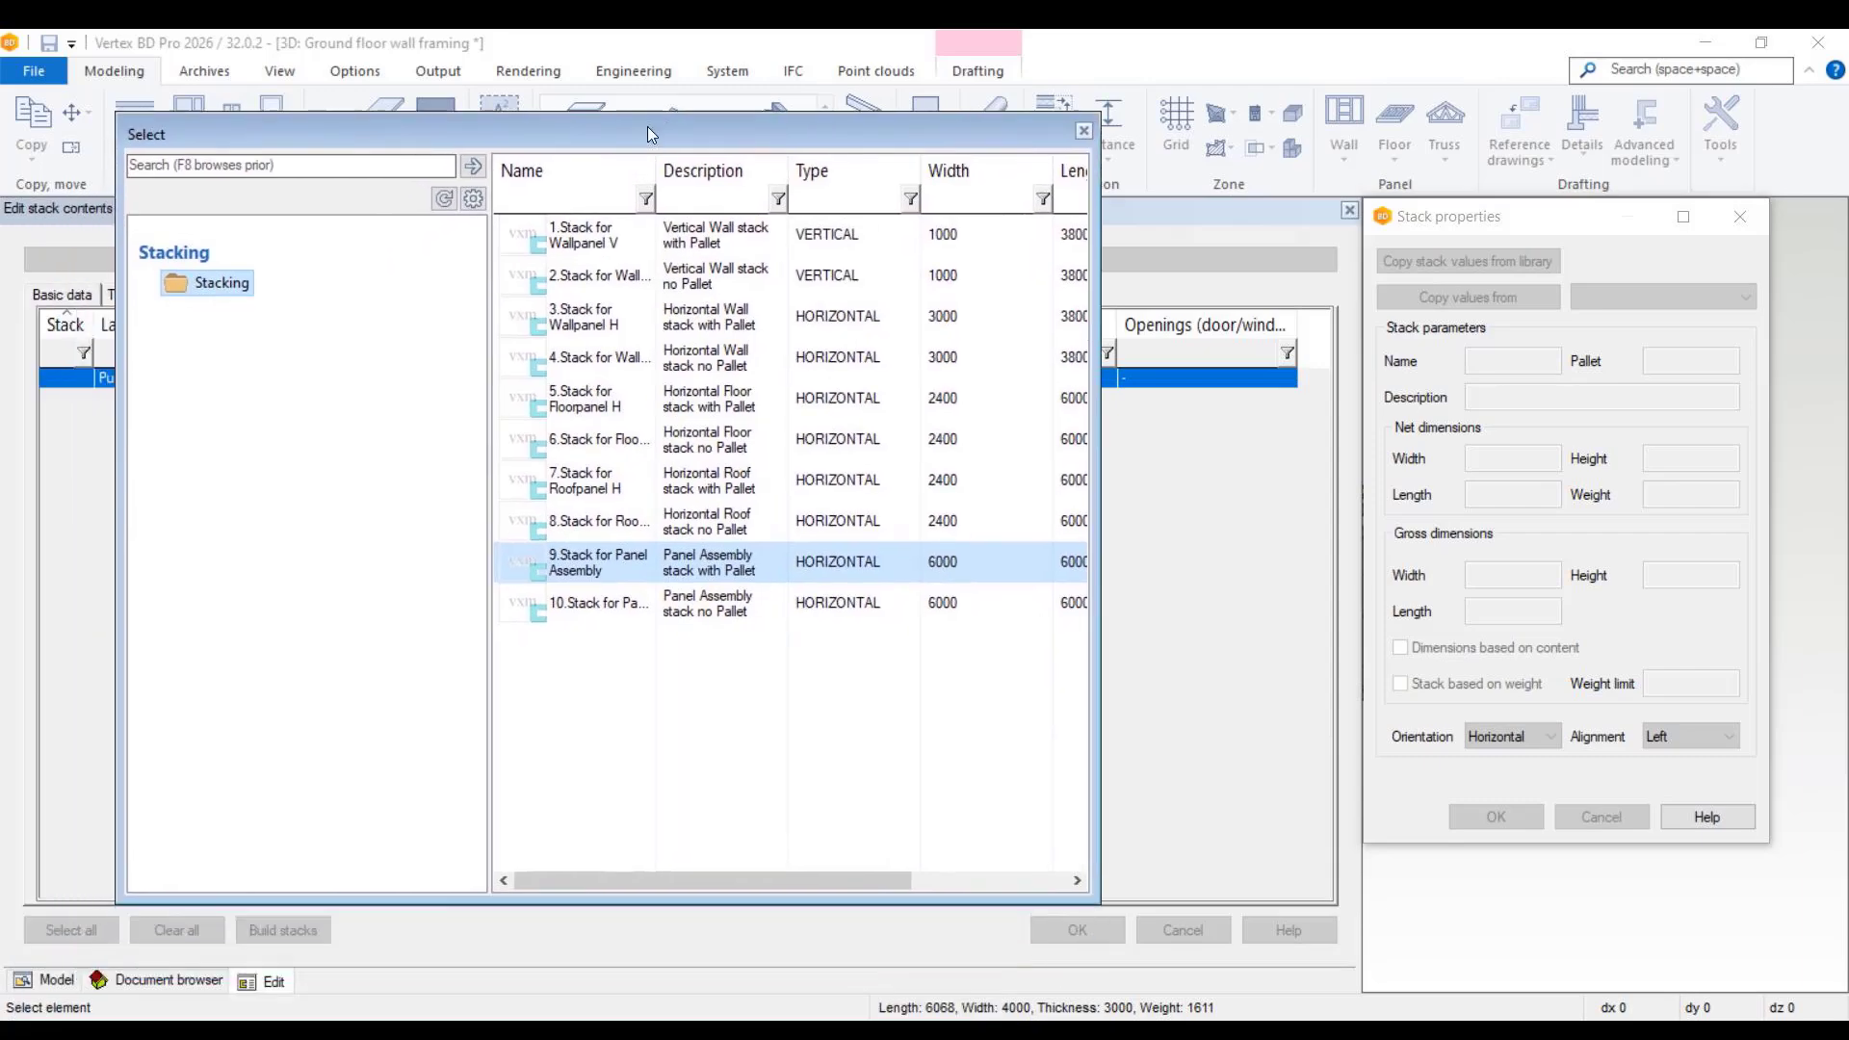
double_click(755, 562)
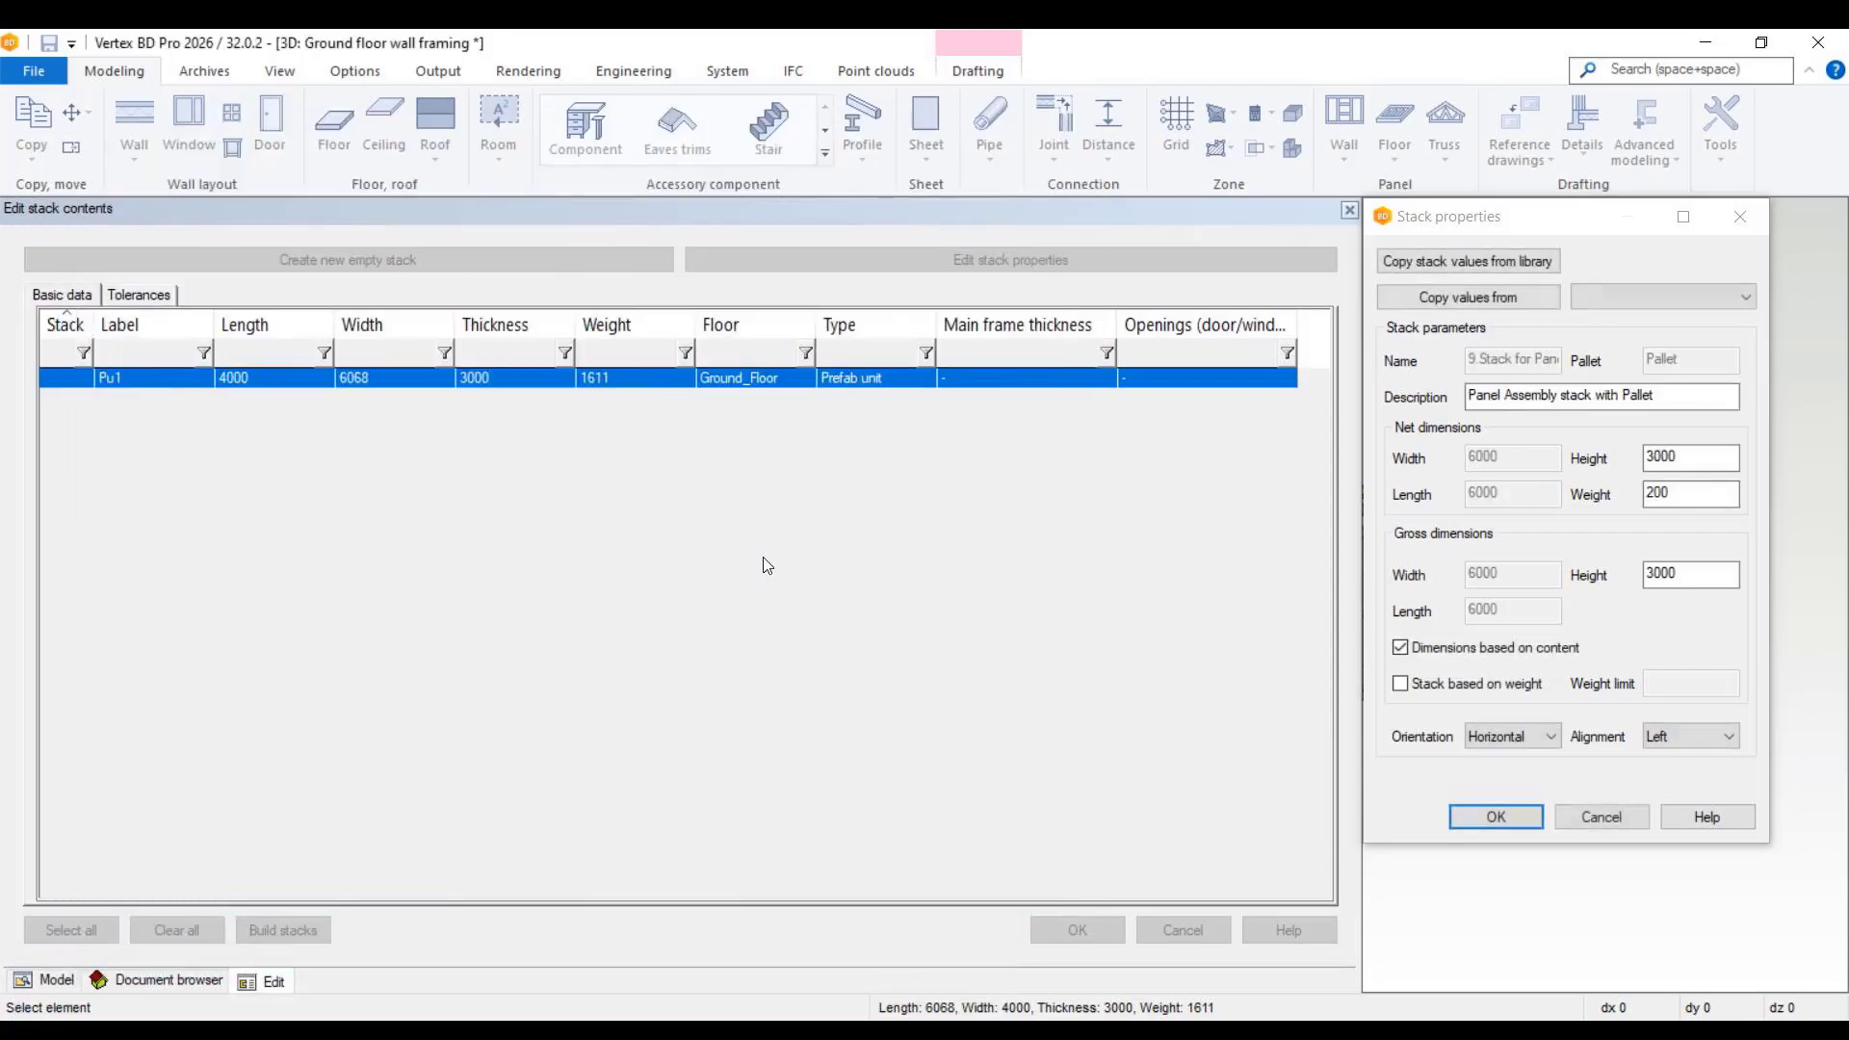
left_click(1526, 820)
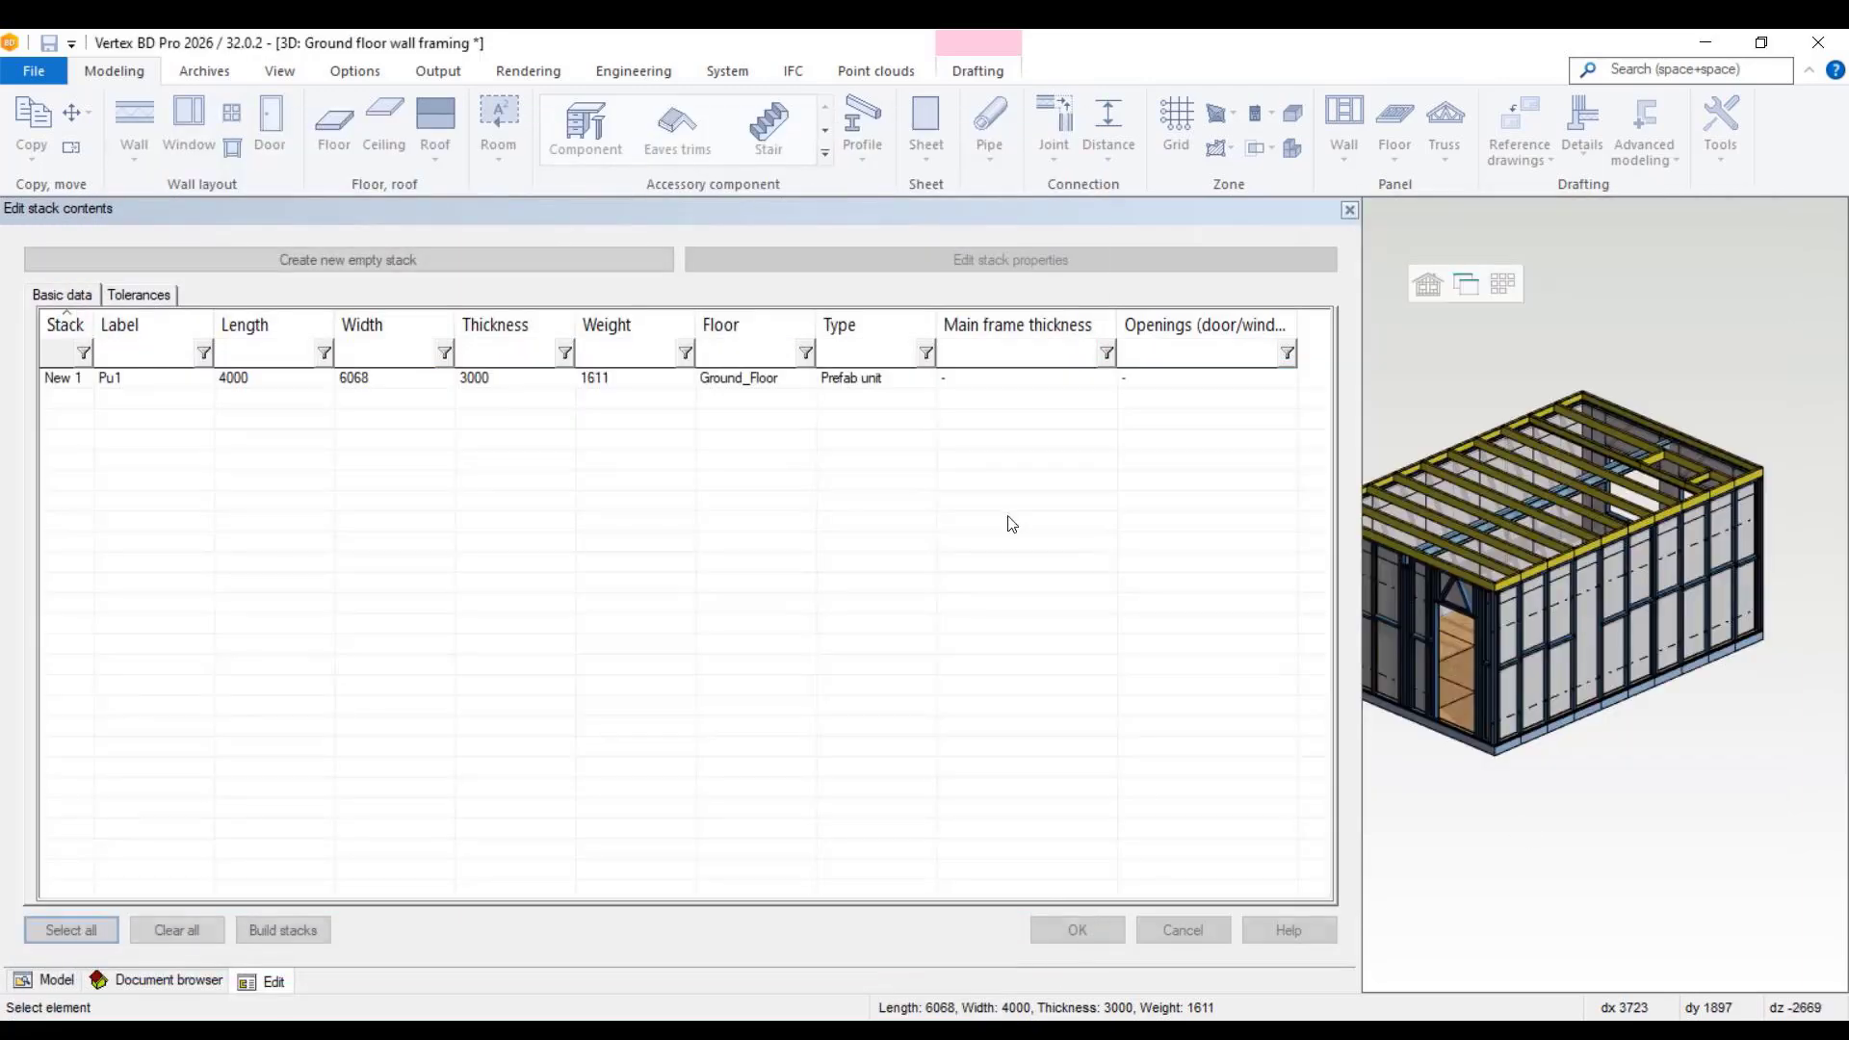
left_click(1071, 930)
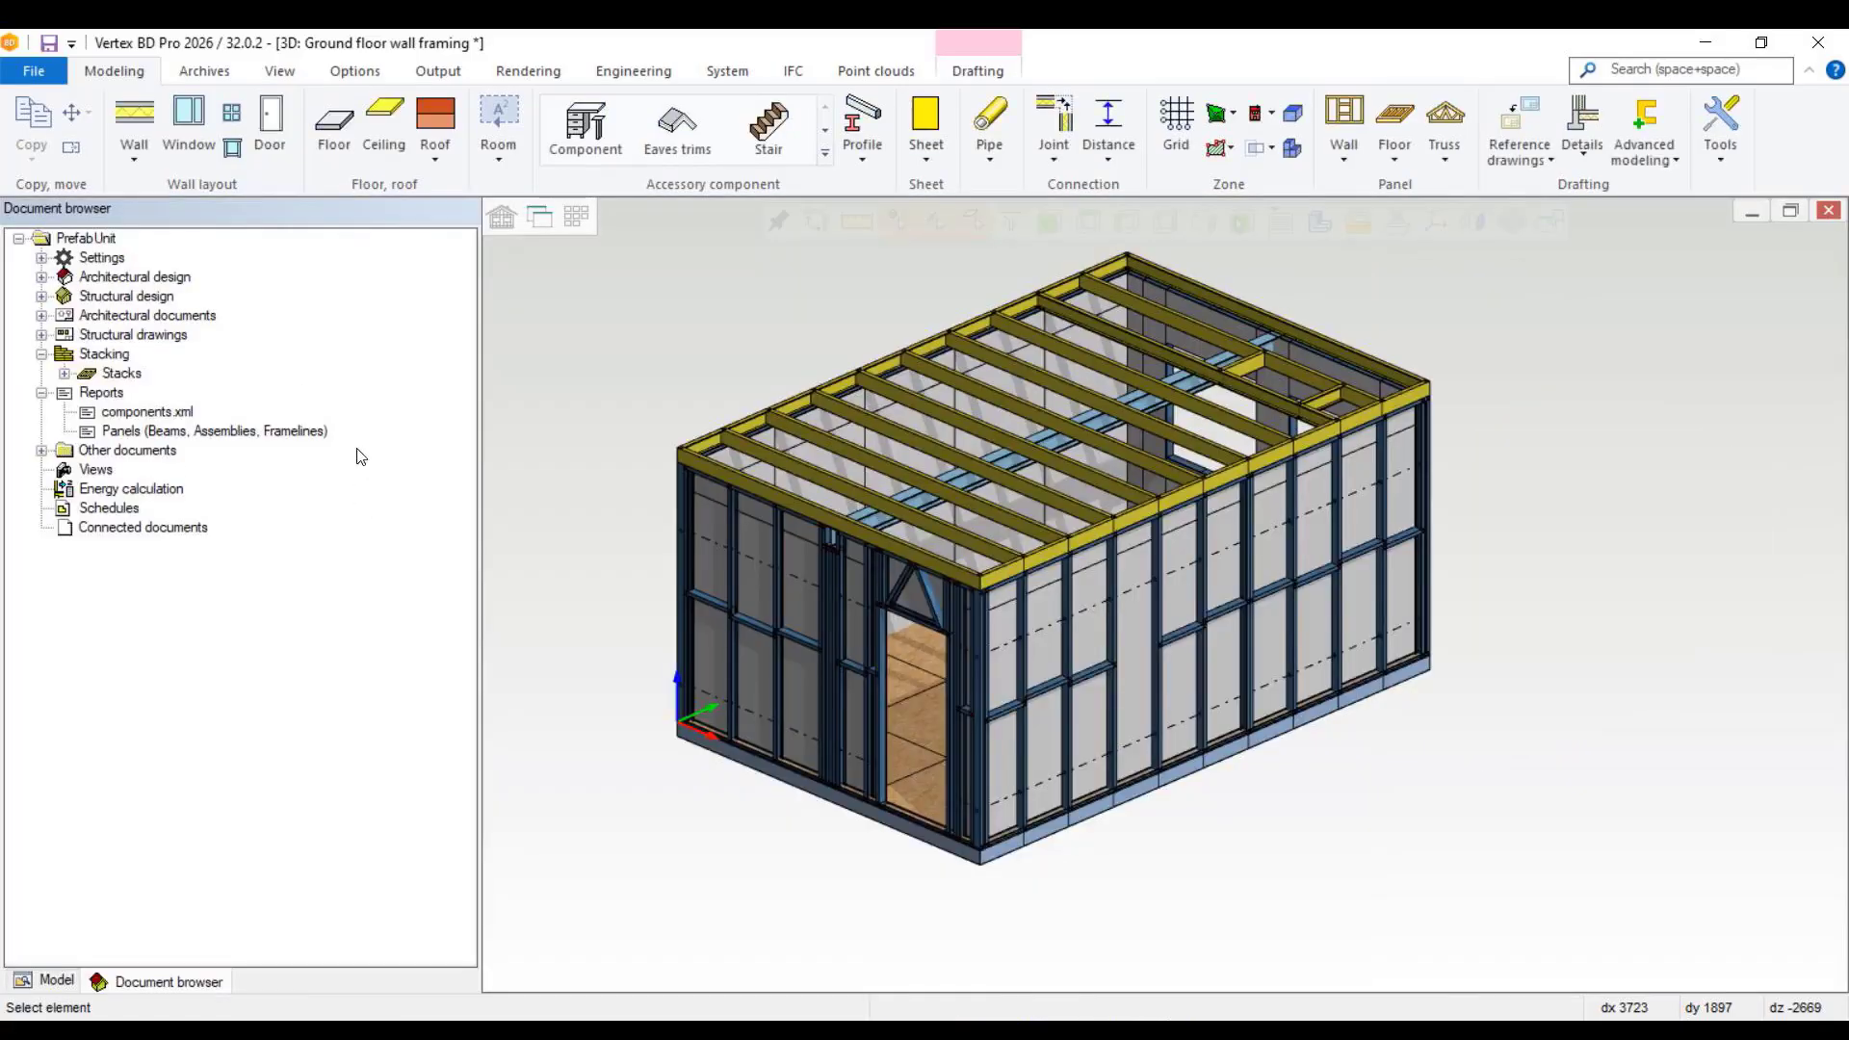
Step: Create a drawing of stack 1 using the 3D View stack drawing template
left_click(90, 375)
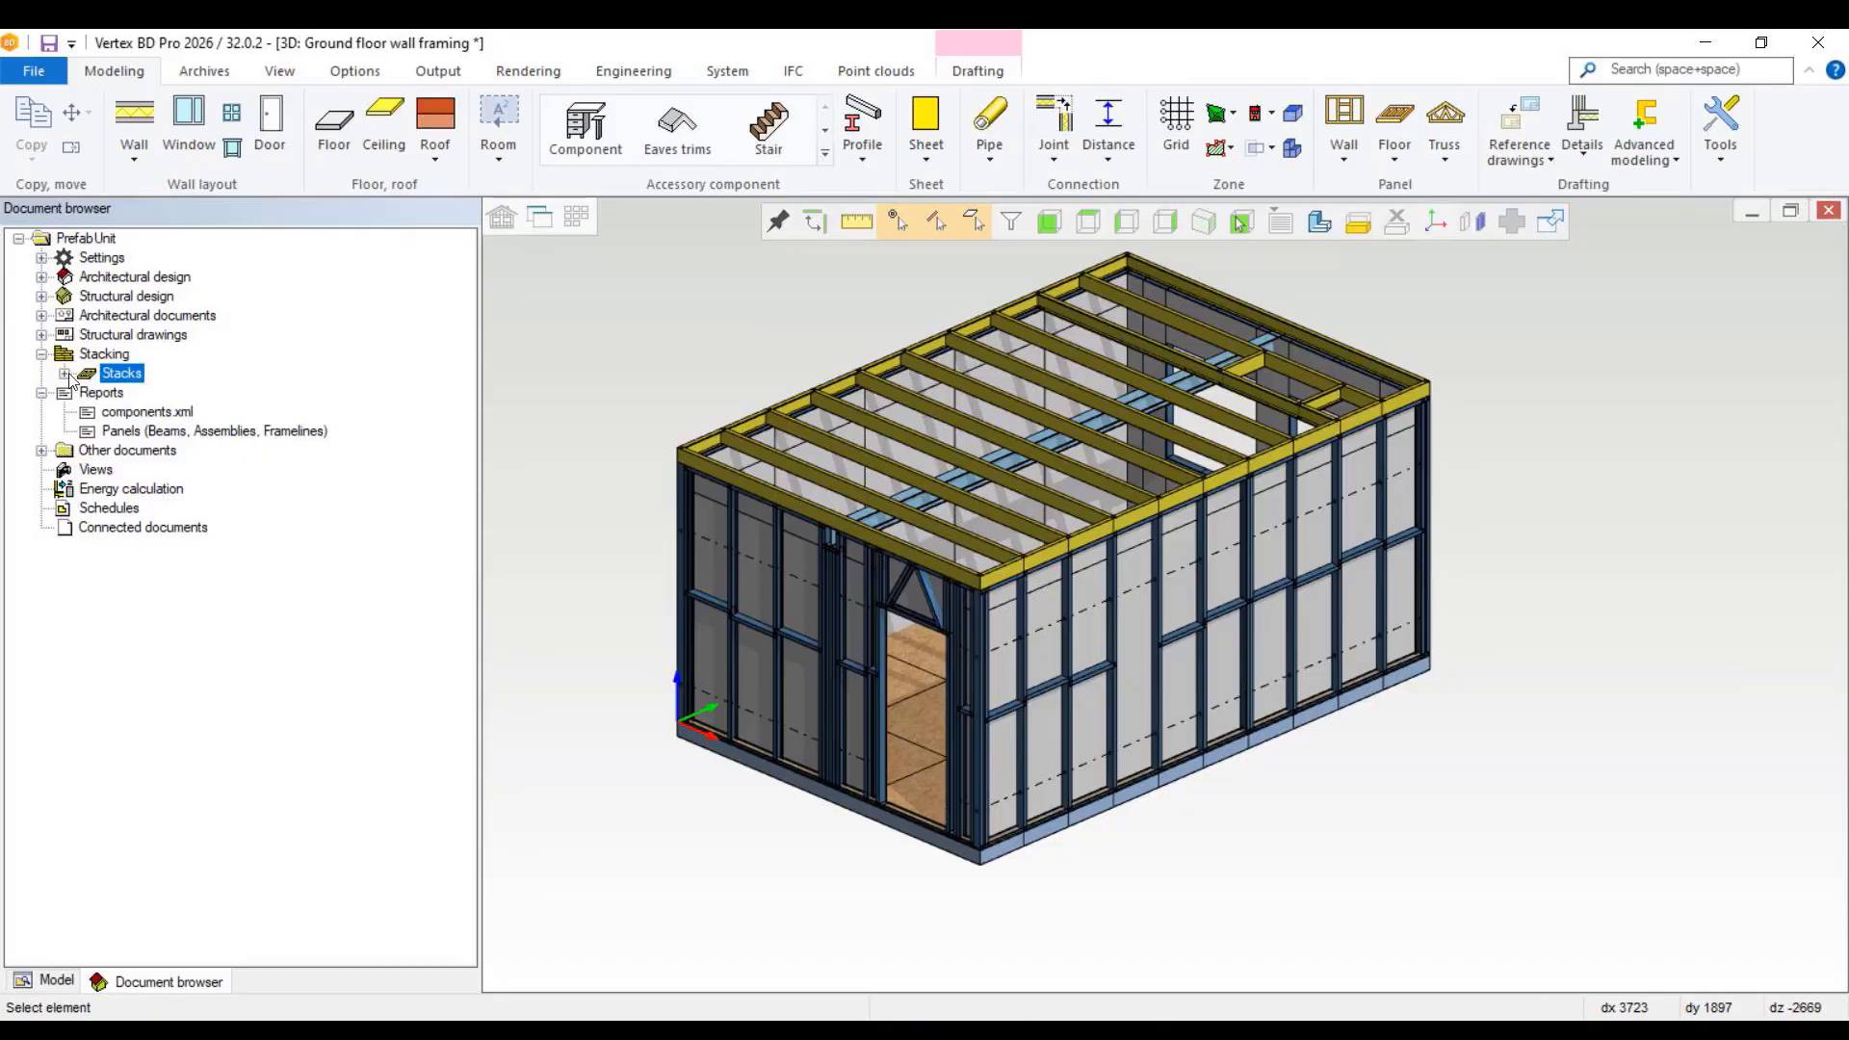
left_click(65, 373)
right_click(126, 401)
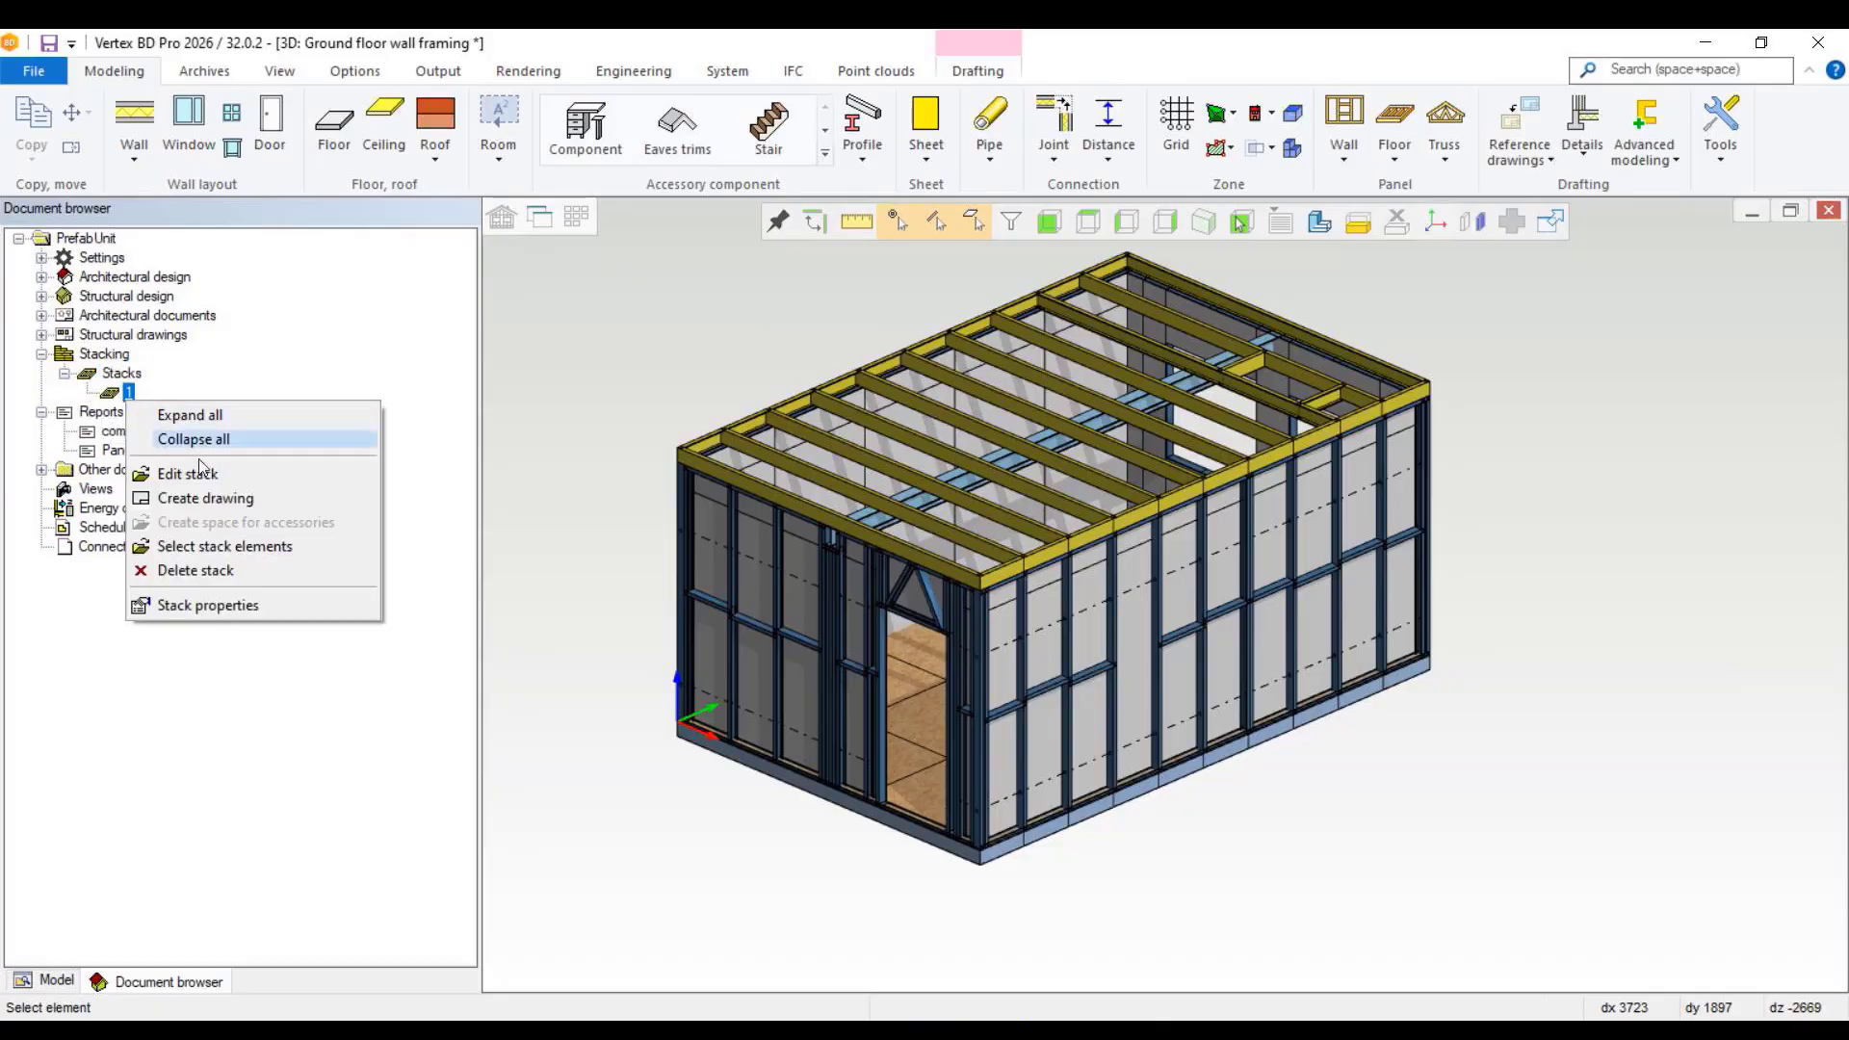
left_click(203, 500)
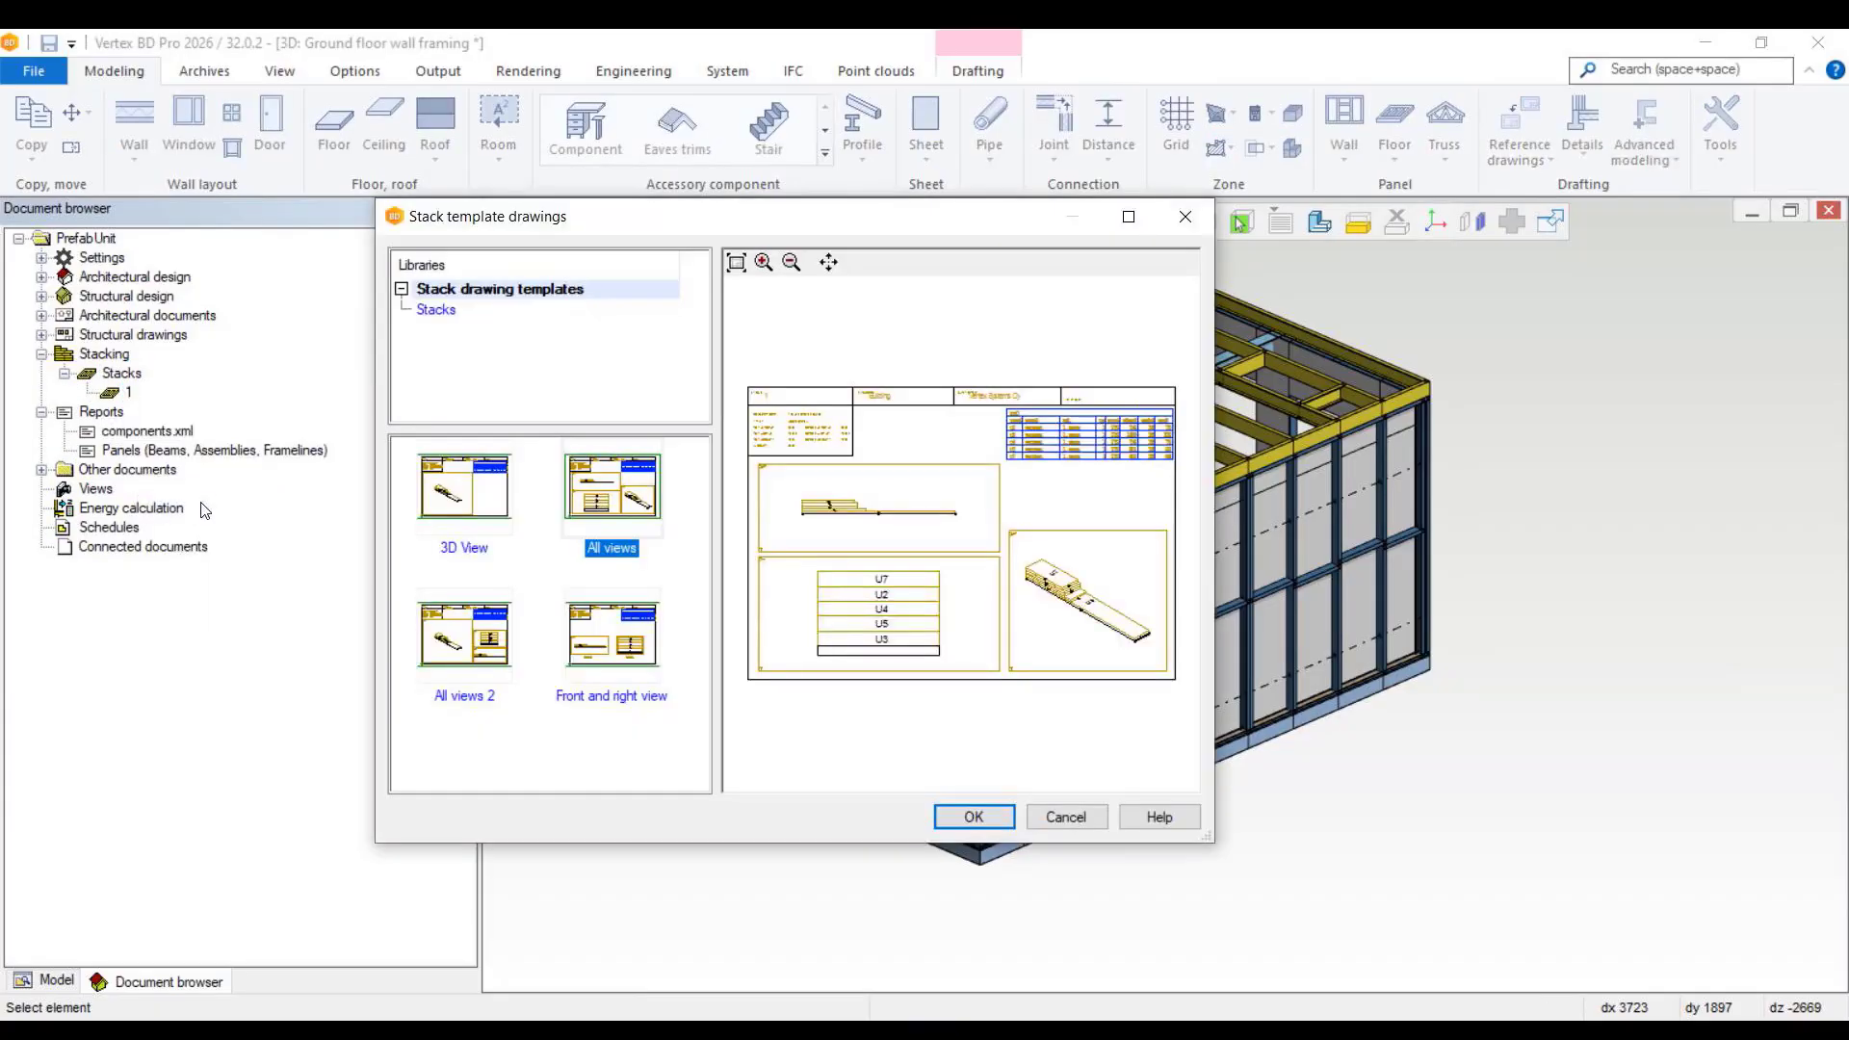
left_click(464, 495)
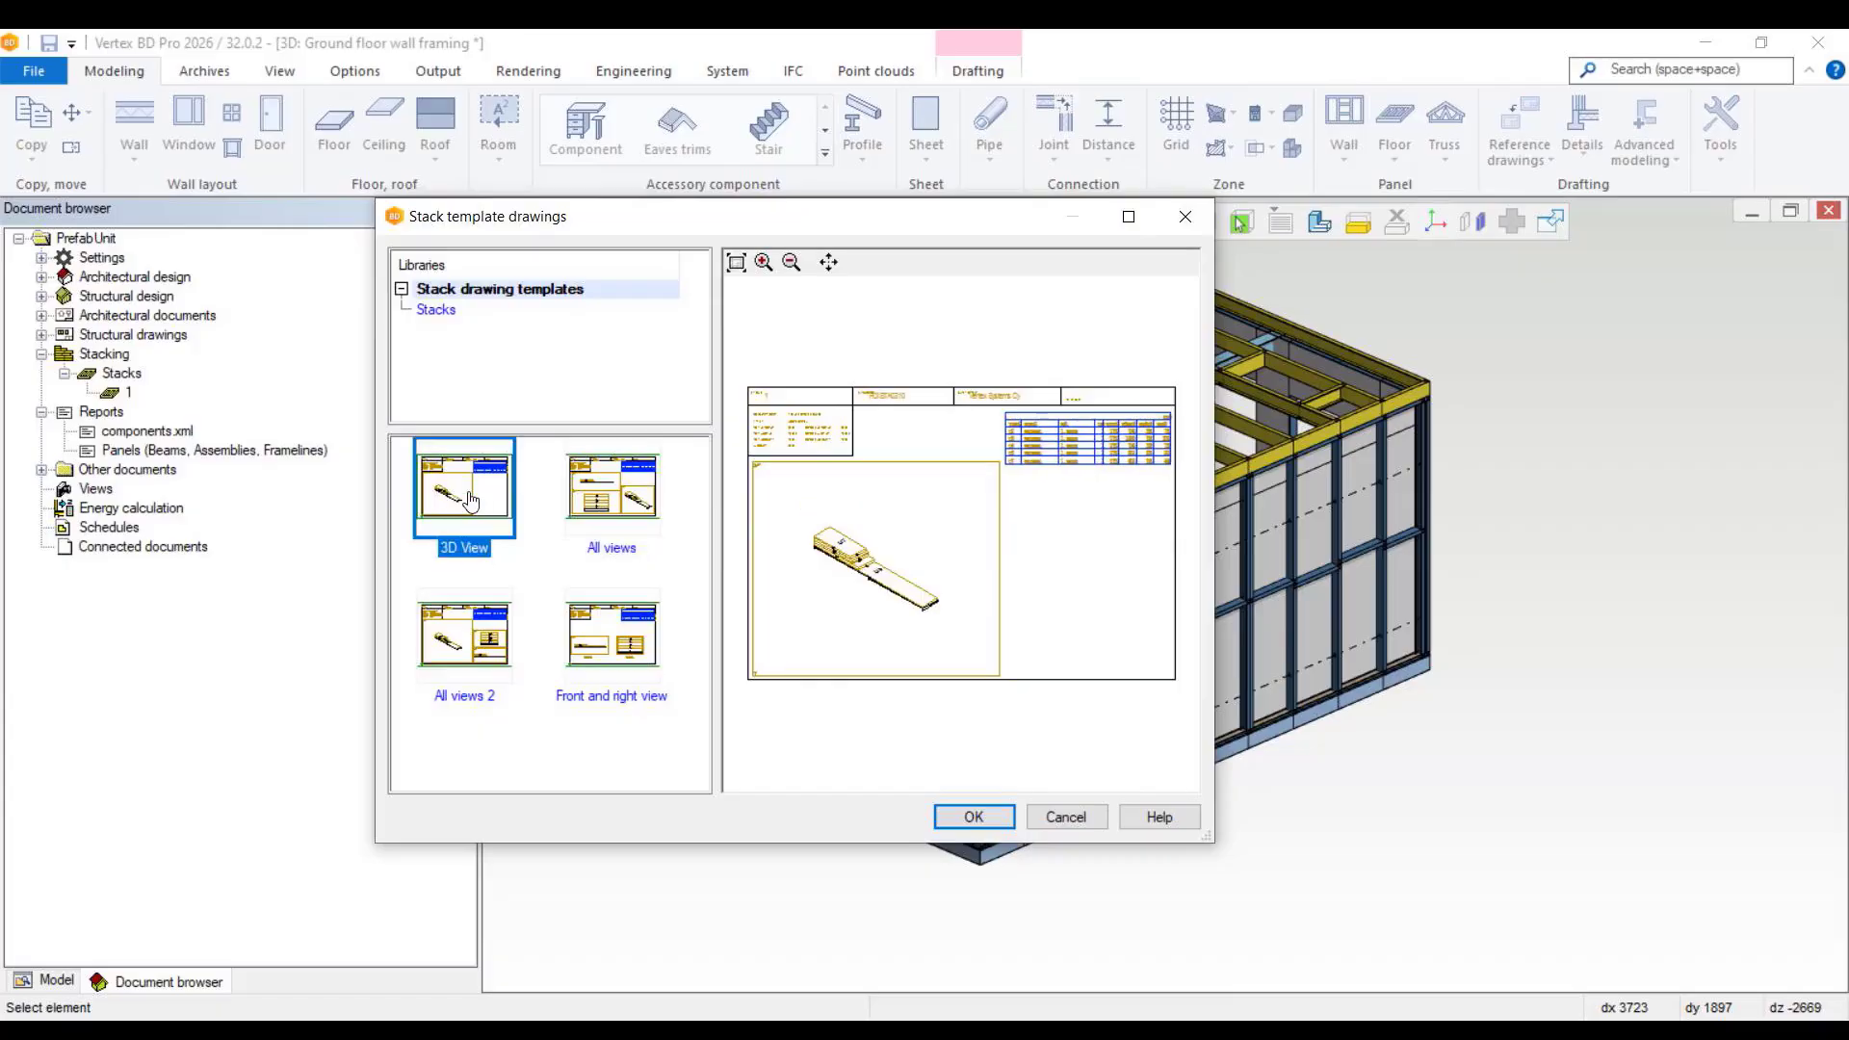
left_click(973, 817)
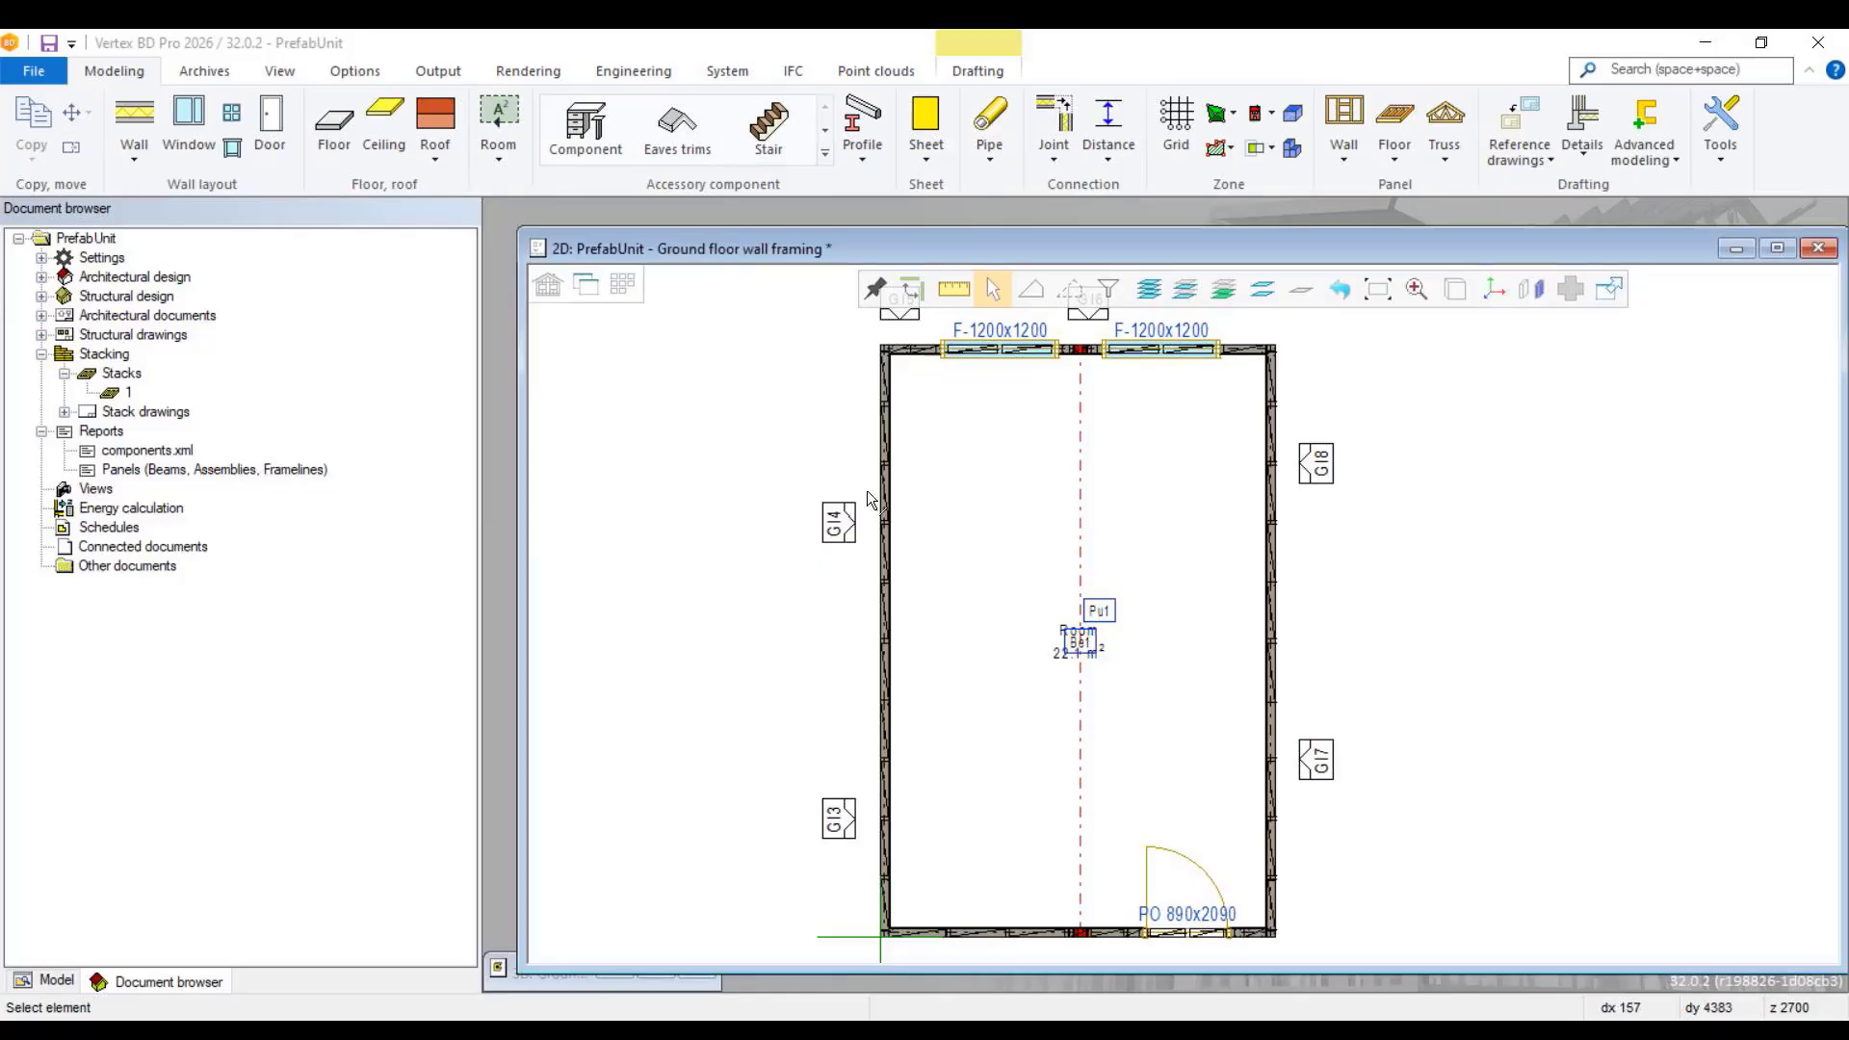
left_click(590, 286)
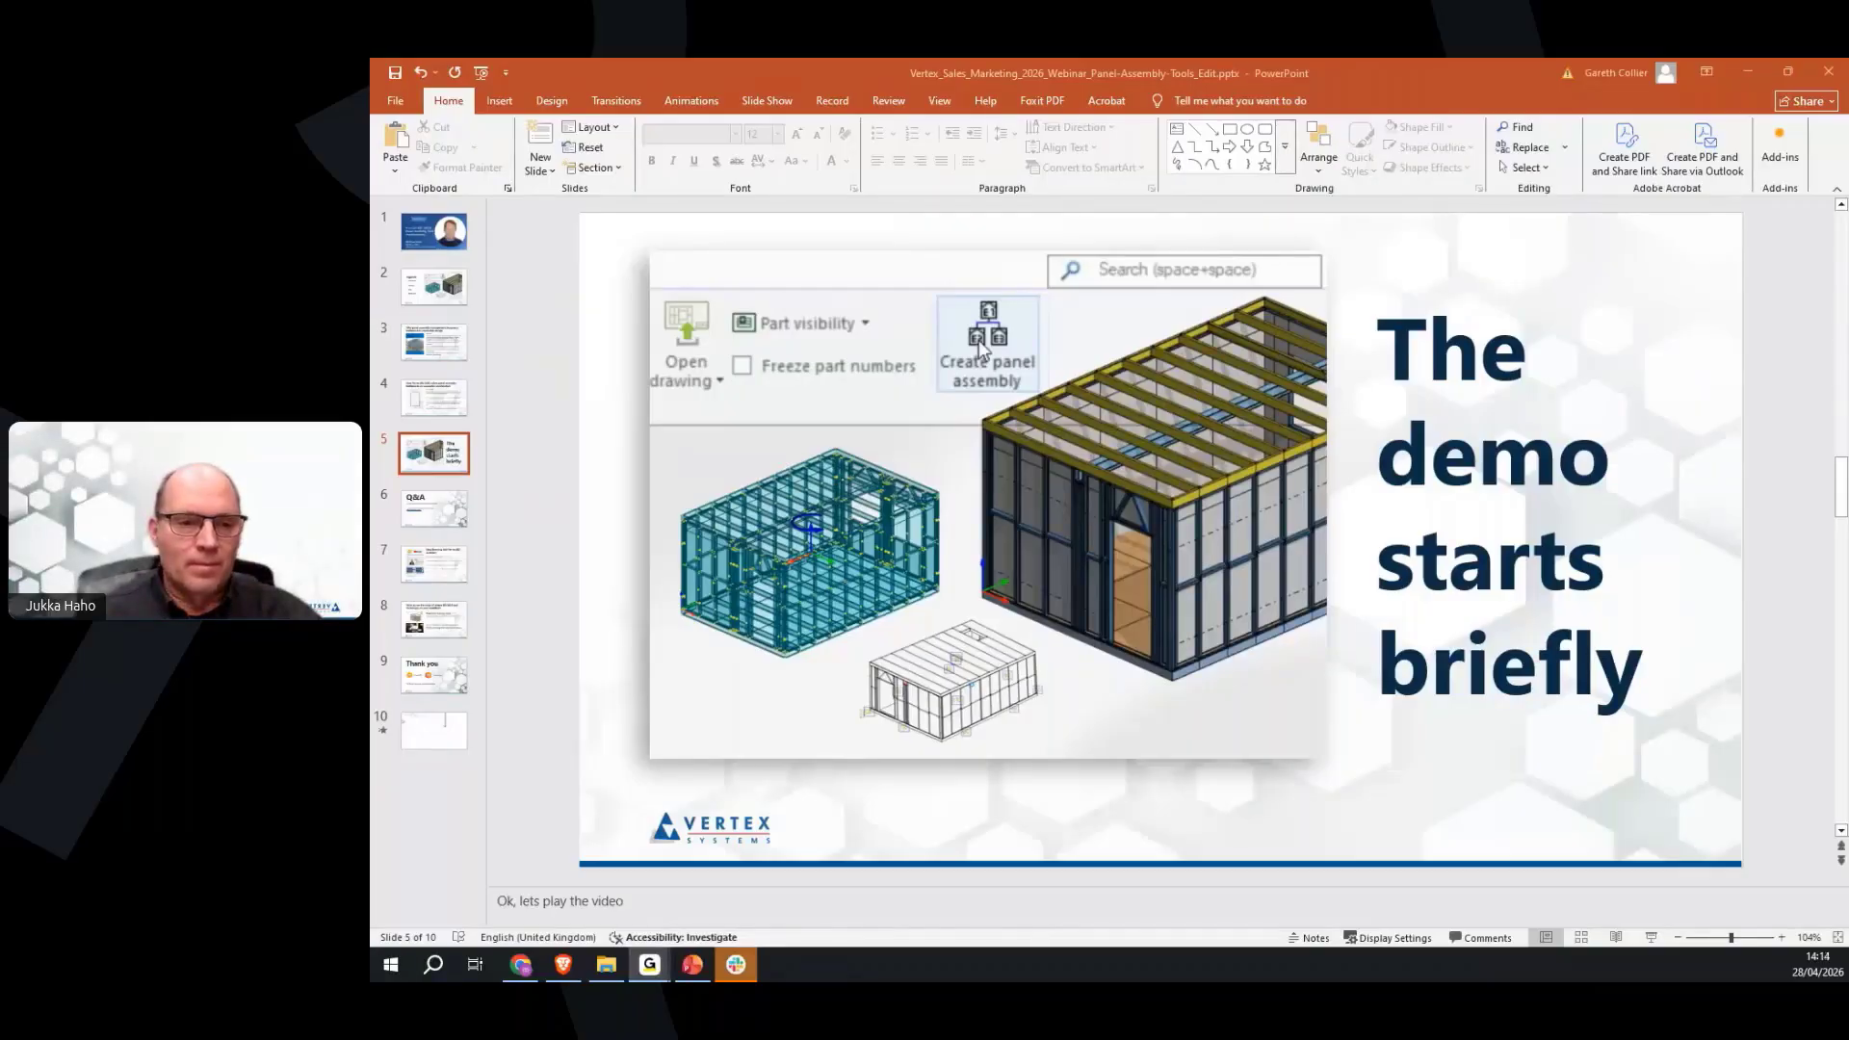
Step: In PowerPoint, start the slide show from the current slide and advance to the Q&A slide
left_click(1649, 938)
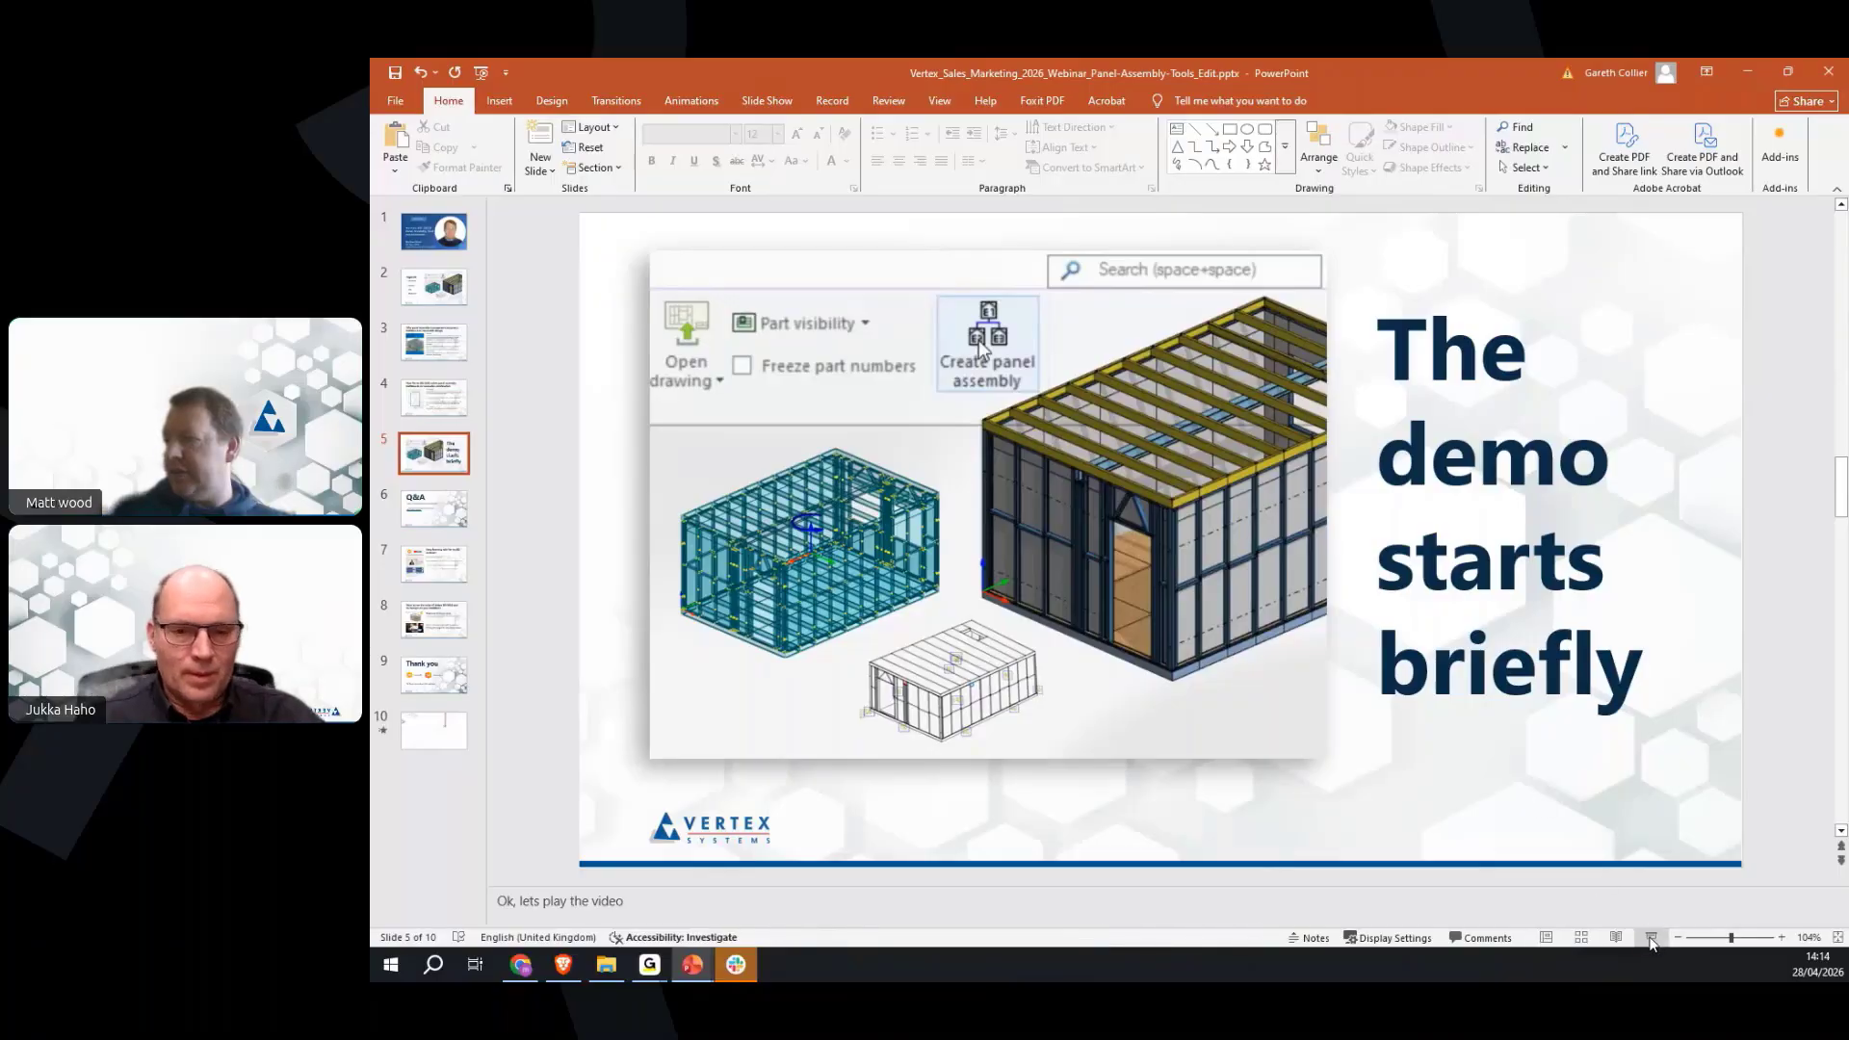
left_click(1650, 938)
left_click(1377, 671)
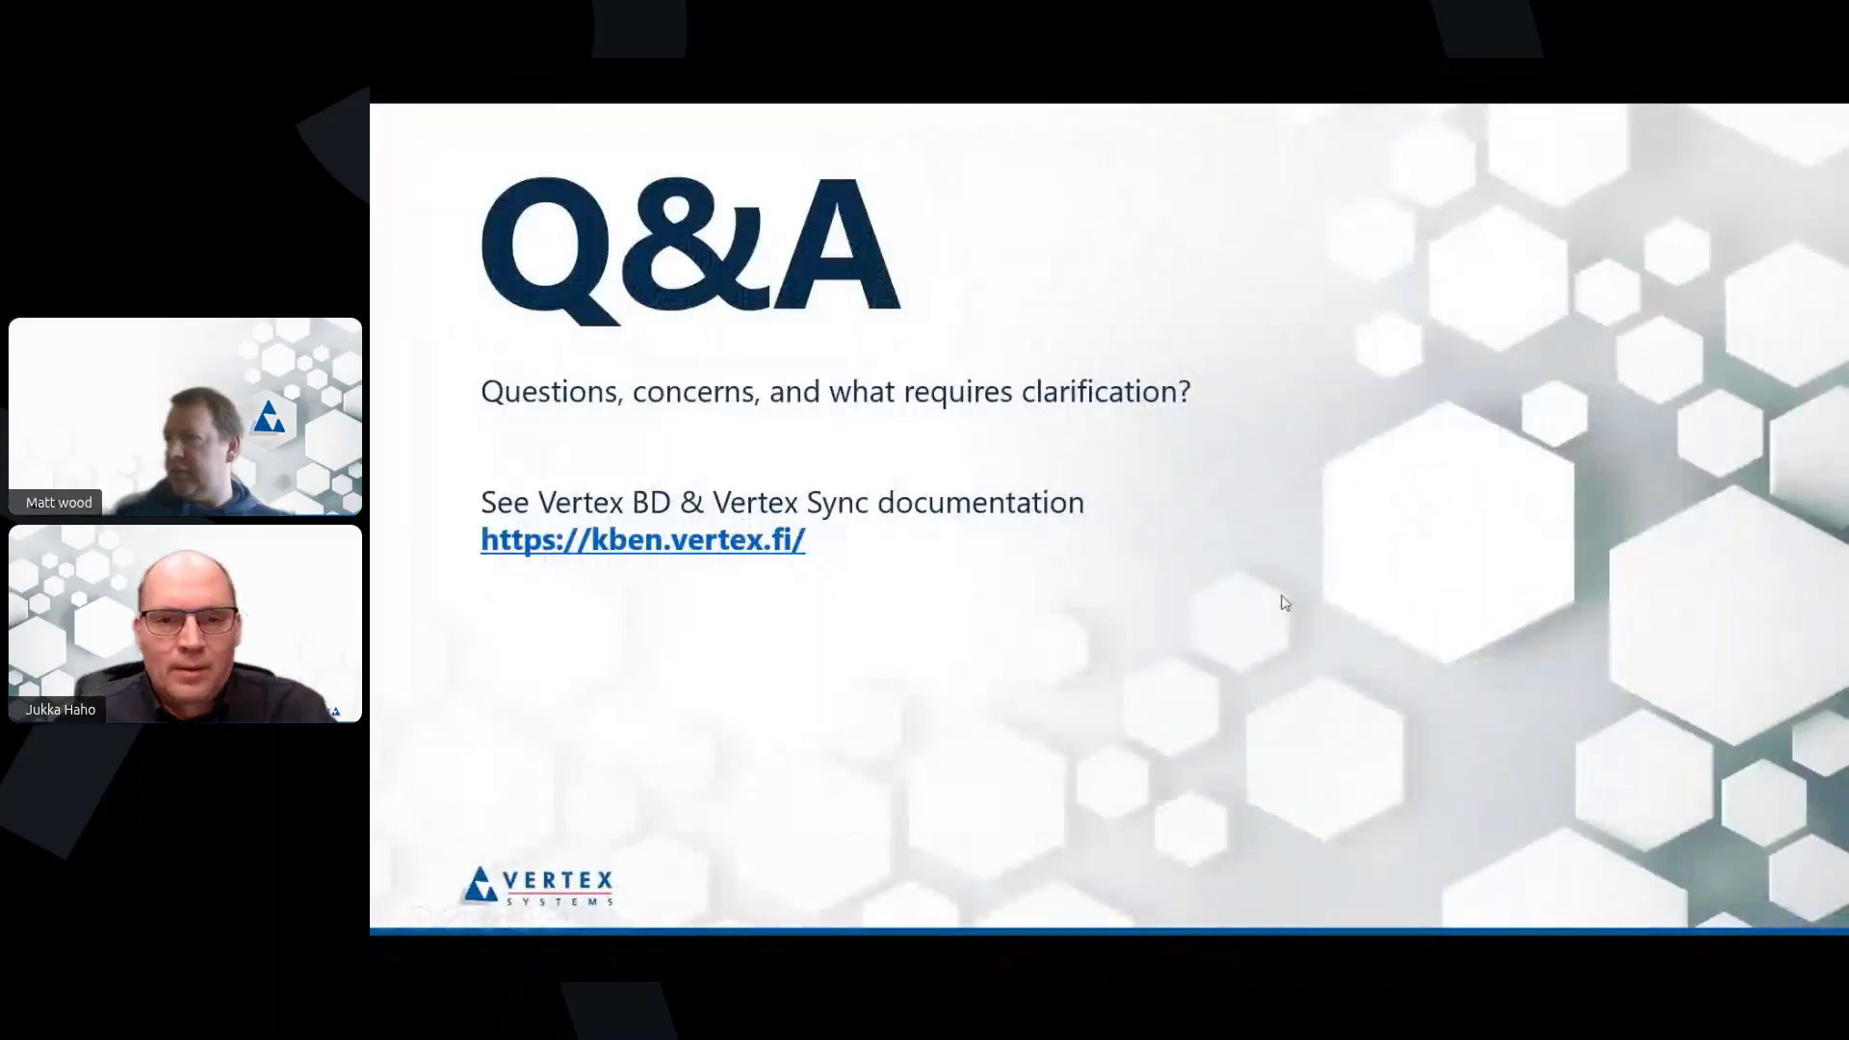